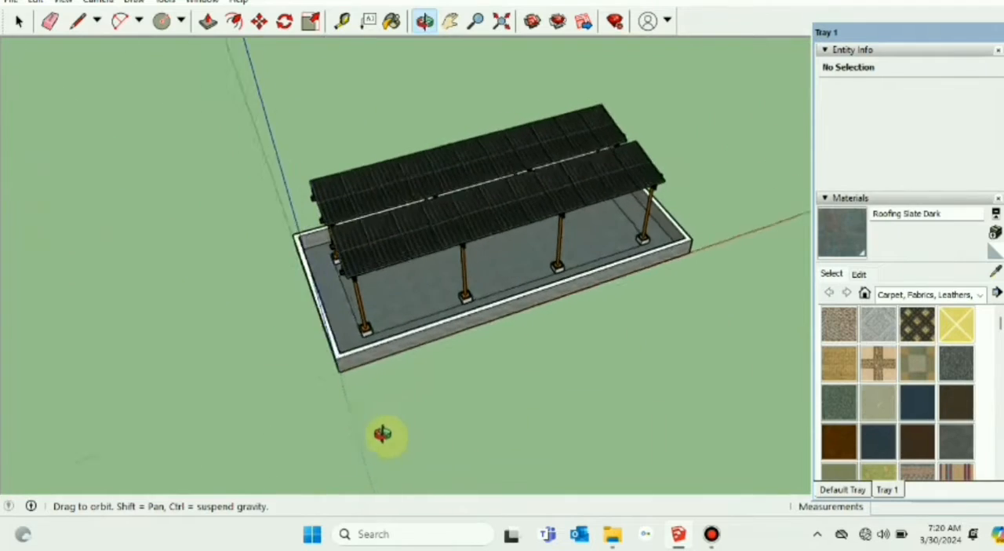
Step: Examine the saw-tooth solar structure from several sides, including the front solar panel and the front and back Z-supports beneath it
middle_drag(601, 340, 465, 356)
middle_drag(683, 403, 753, 341)
middle_drag(442, 319, 683, 335)
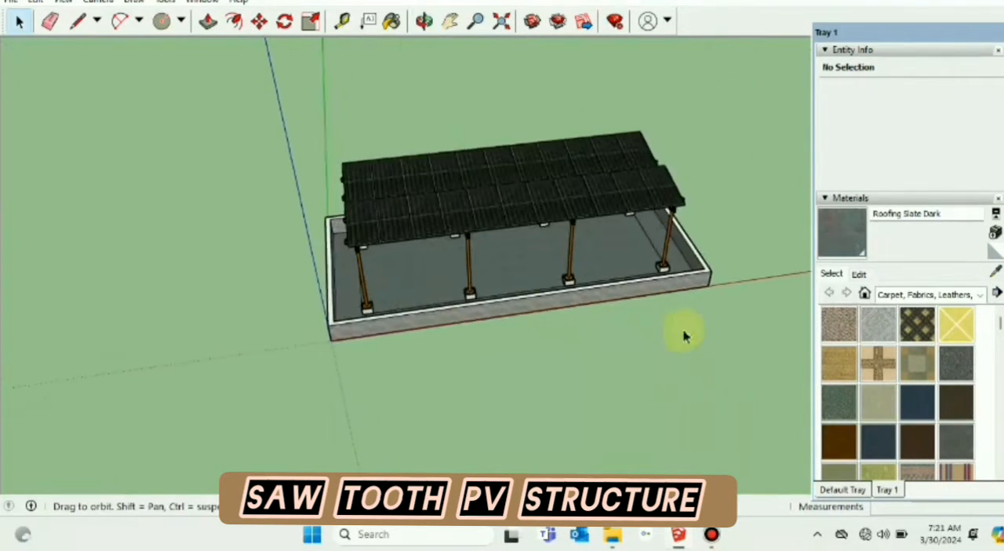
scroll(417, 291, up, 3)
scroll(366, 168, up, 3)
scroll(300, 159, up, 2)
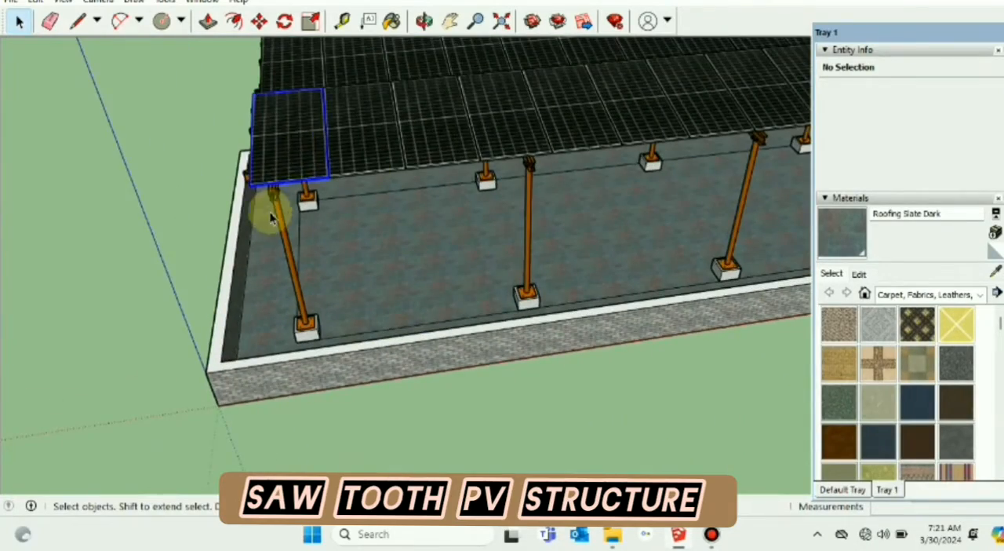
middle_drag(271, 218, 576, 186)
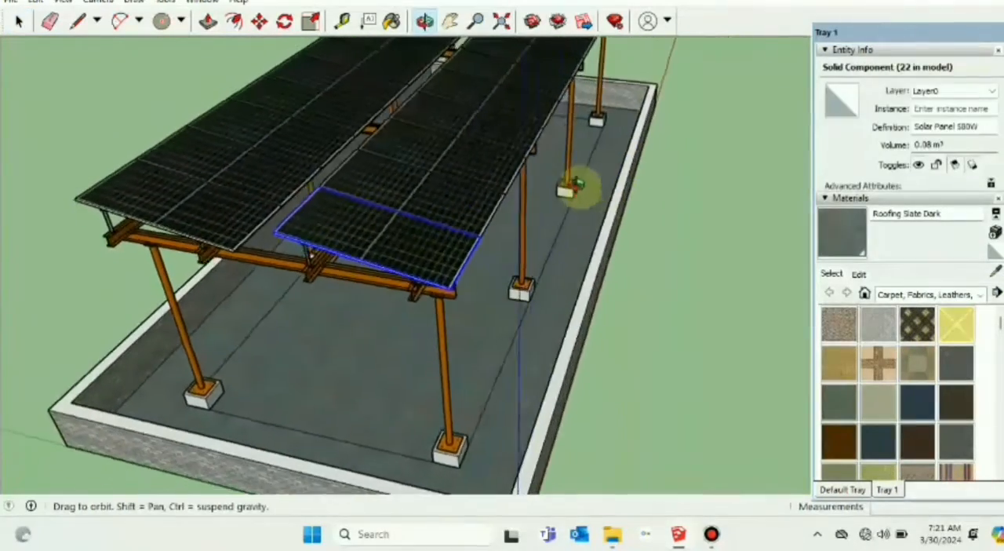
scroll(383, 280, up, 3)
mouse_move(383, 280)
middle_down()
mouse_move(492, 222)
mouse_move(488, 185)
mouse_move(500, 186)
mouse_move(281, 218)
middle_up()
click(480, 179)
scroll(470, 188, up, 5)
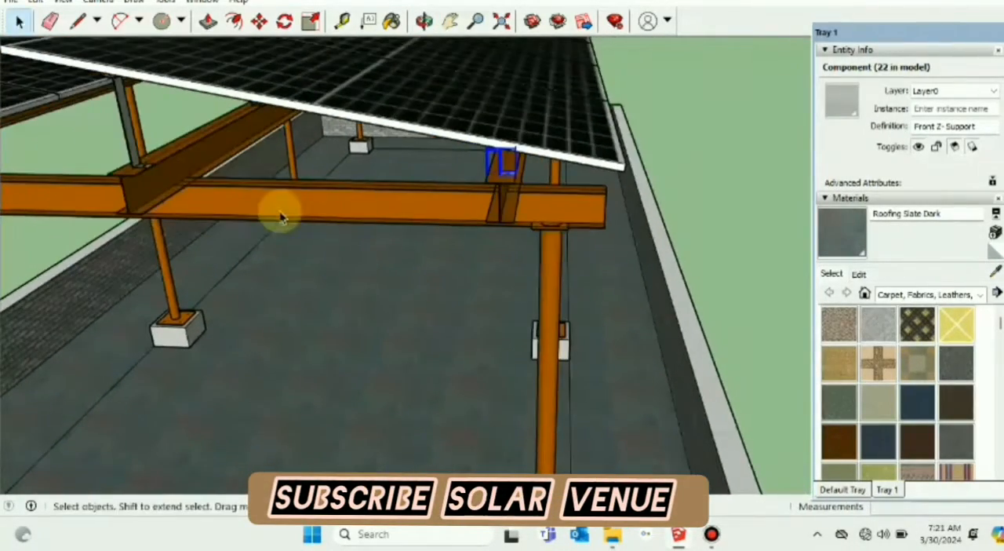
click(160, 154)
middle_drag(161, 154, 208, 209)
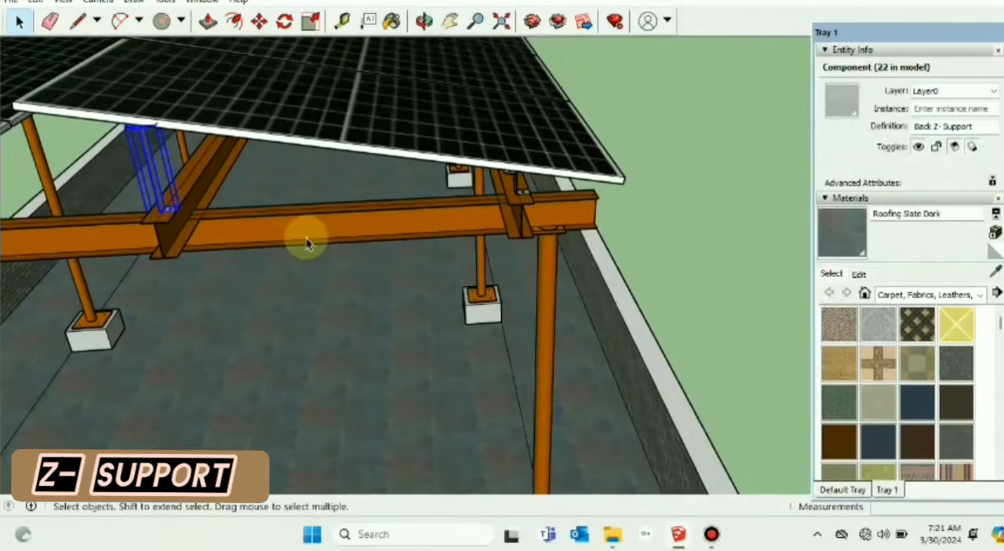
Step: Examine the end girder resting on the poles and how it carries the beams under the panels
click(523, 262)
middle_drag(523, 262, 421, 210)
click(346, 149)
scroll(381, 194, down, 8)
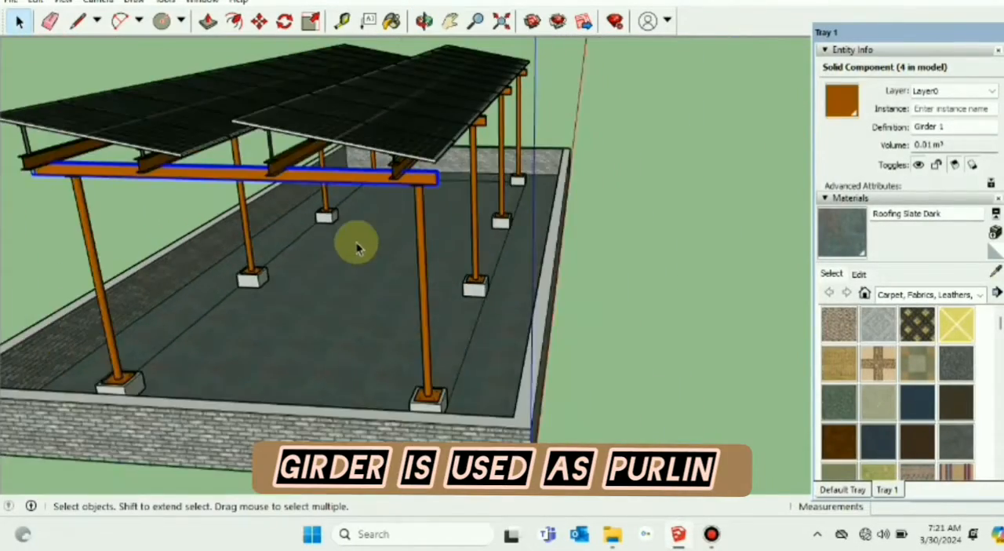
middle_drag(358, 242, 240, 225)
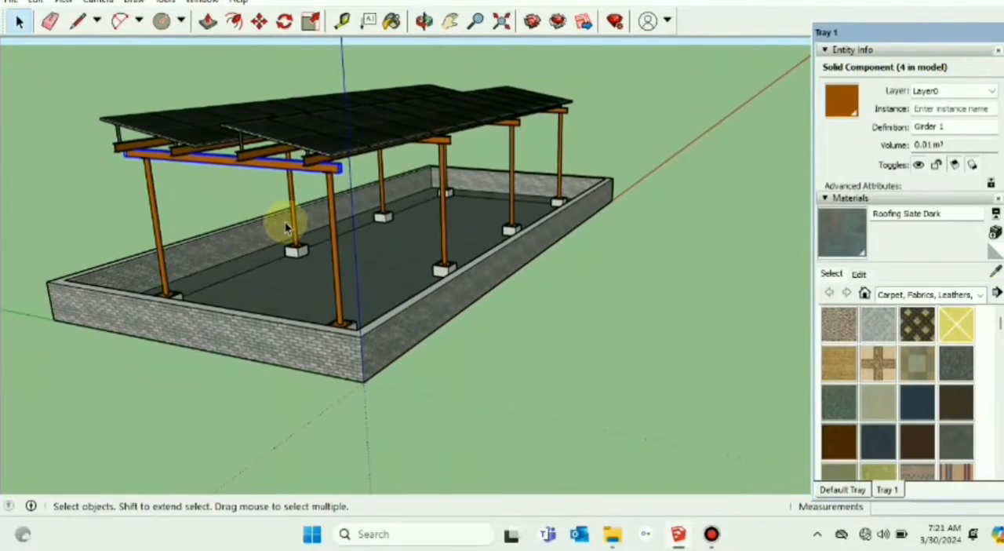
scroll(293, 223, up, 3)
scroll(339, 227, up, 2)
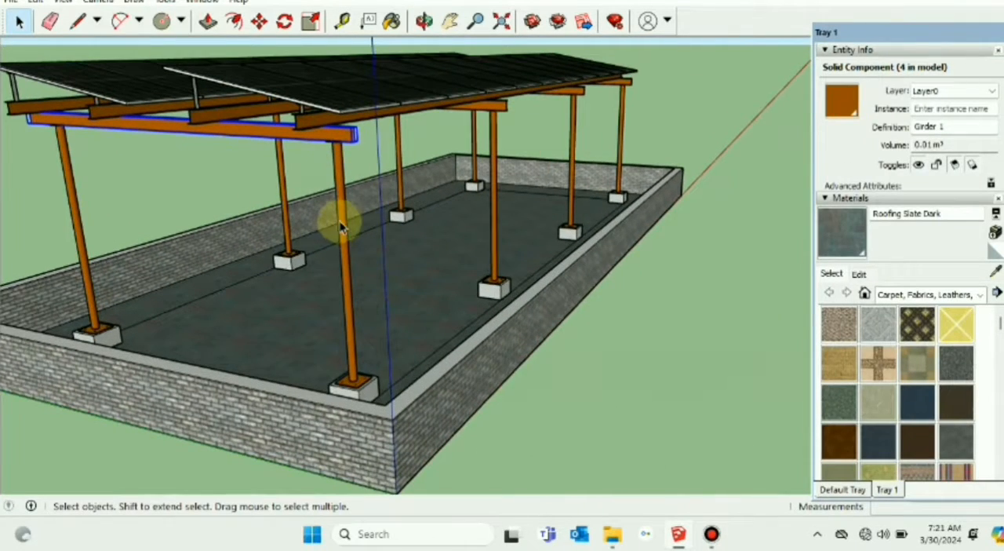
Step: Inspect the front pole component at the near corner, including its base plate and civil pad
click(340, 226)
scroll(343, 222, up, 3)
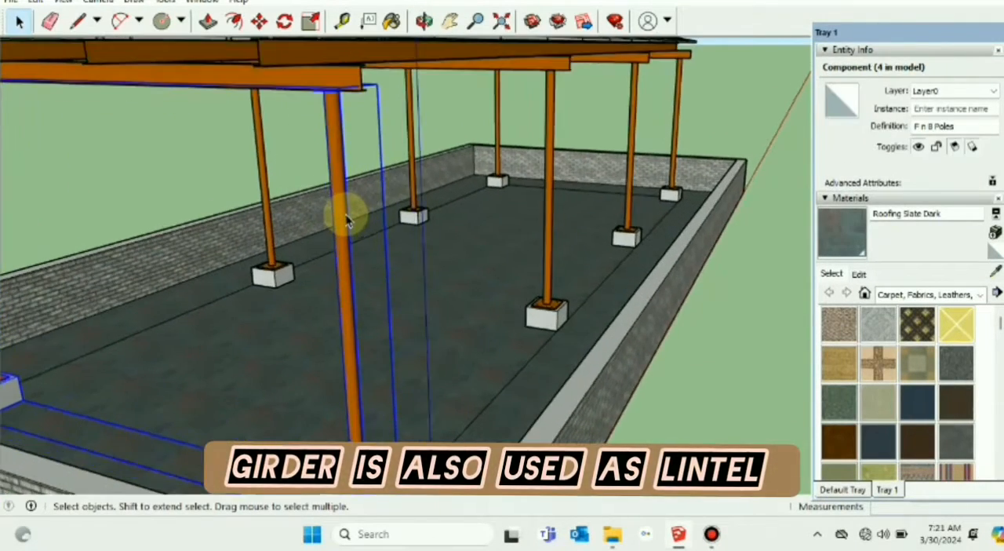
mouse_move(347, 222)
middle_down()
mouse_move(349, 240)
mouse_move(336, 217)
middle_up()
scroll(323, 392, up, 3)
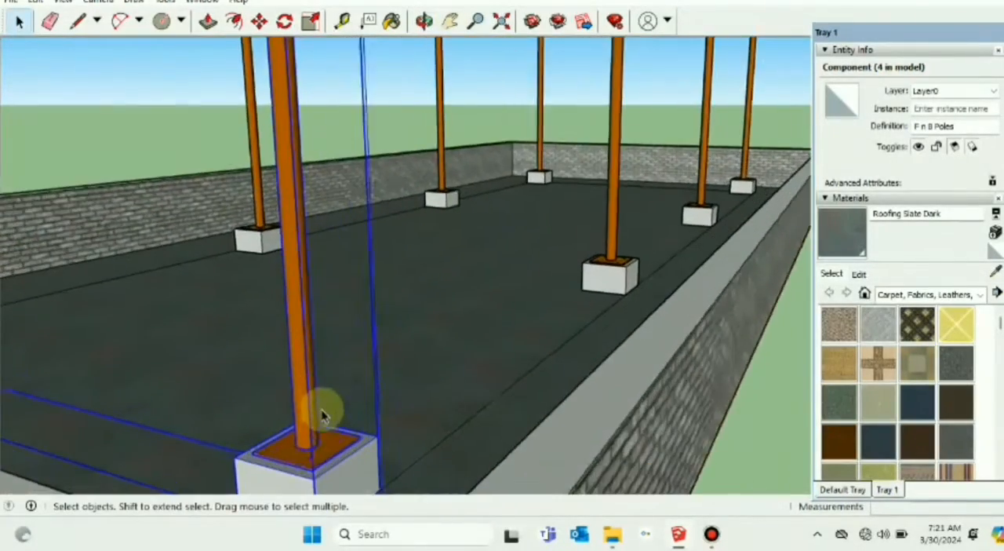
scroll(319, 441, up, 3)
scroll(338, 461, down, 3)
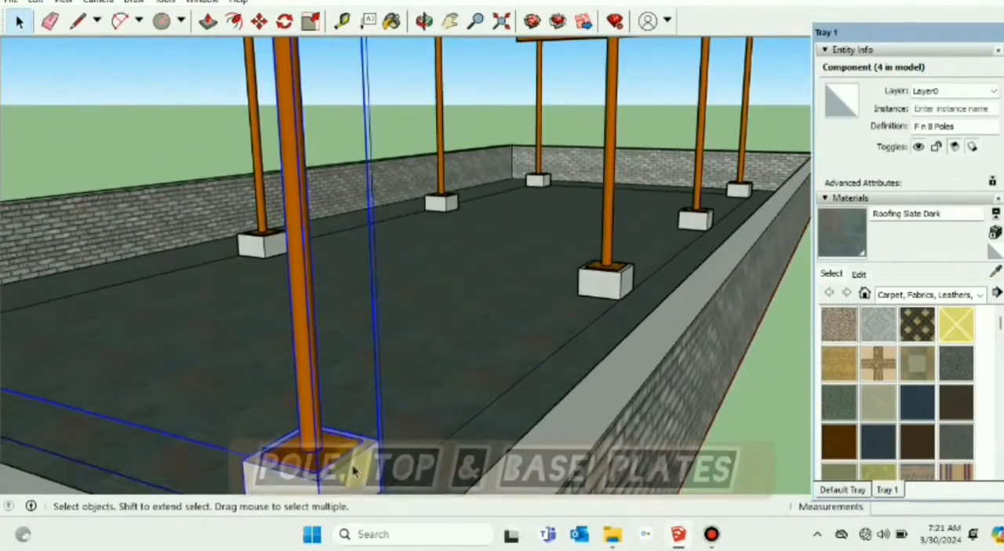
middle_drag(353, 469, 322, 318)
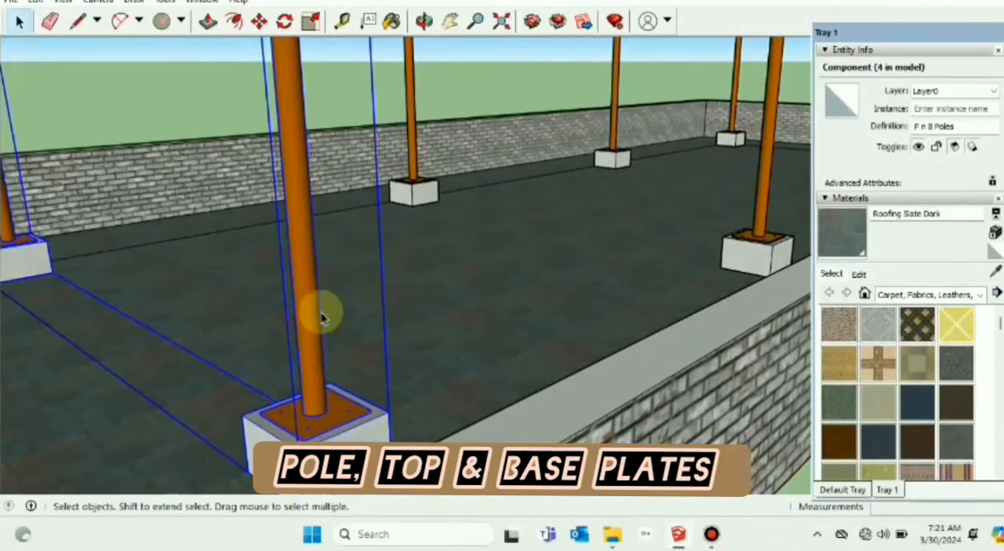
scroll(324, 194, down, 6)
middle_drag(322, 160, 400, 91)
scroll(372, 126, up, 3)
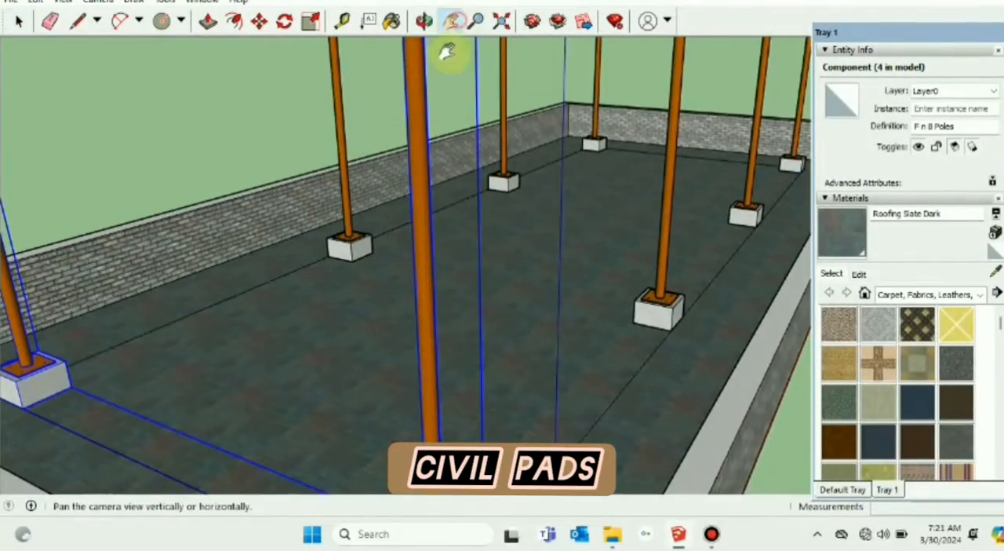
Step: Examine the gap between the panel rows and the top-plate joint between pole and girder, then clear the selection
drag(445, 69, 432, 195)
scroll(437, 206, up, 4)
drag(408, 140, 438, 335)
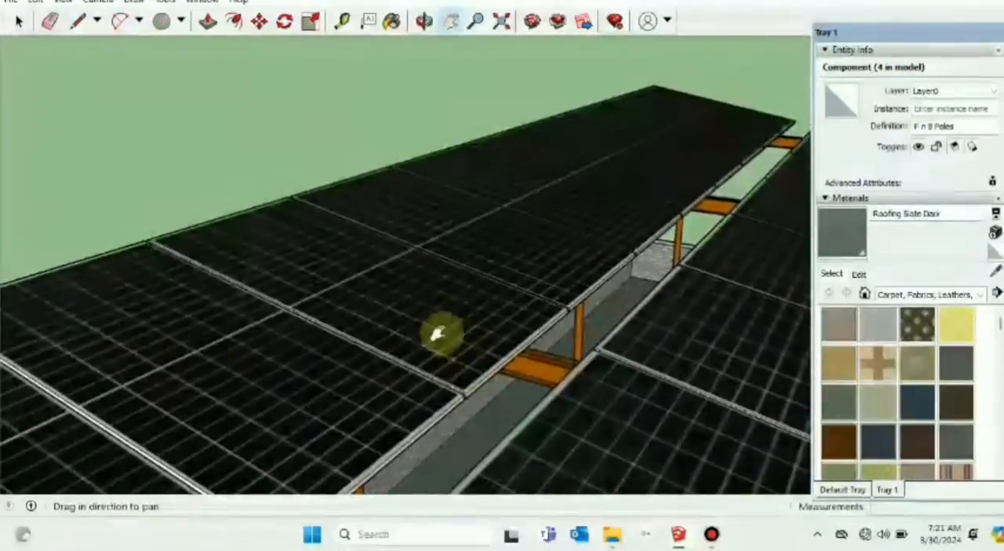
scroll(441, 317, down, 8)
middle_drag(510, 374, 431, 302)
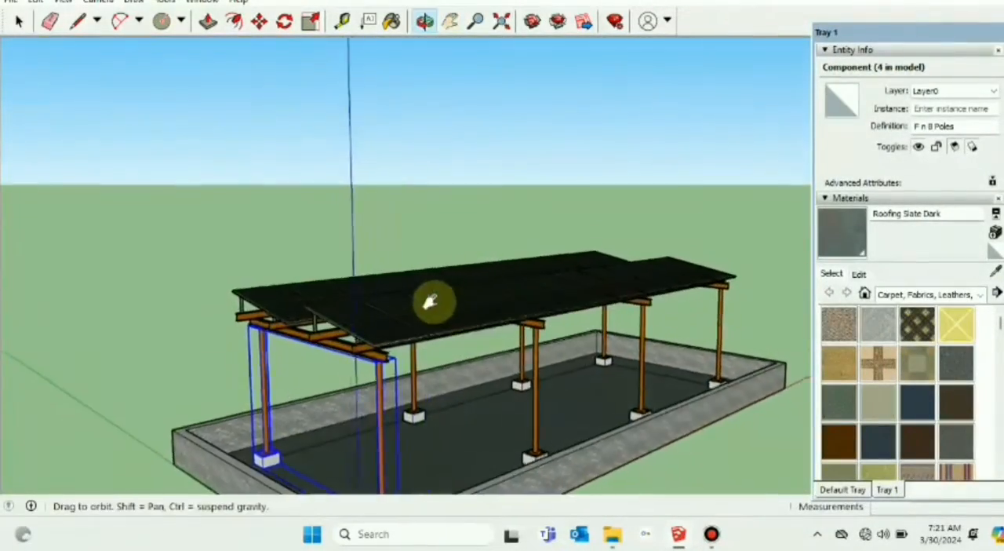
scroll(431, 302, up, 10)
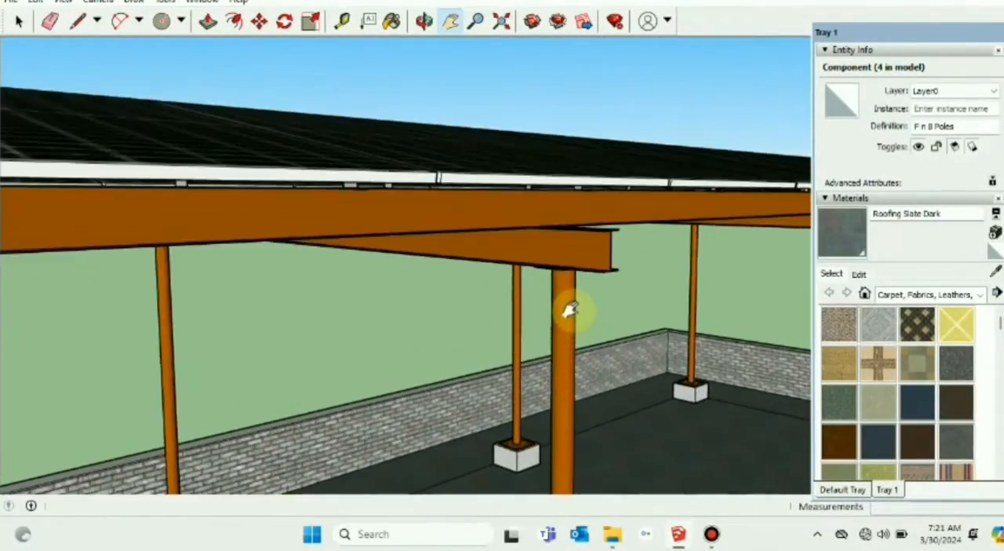
scroll(570, 310, up, 8)
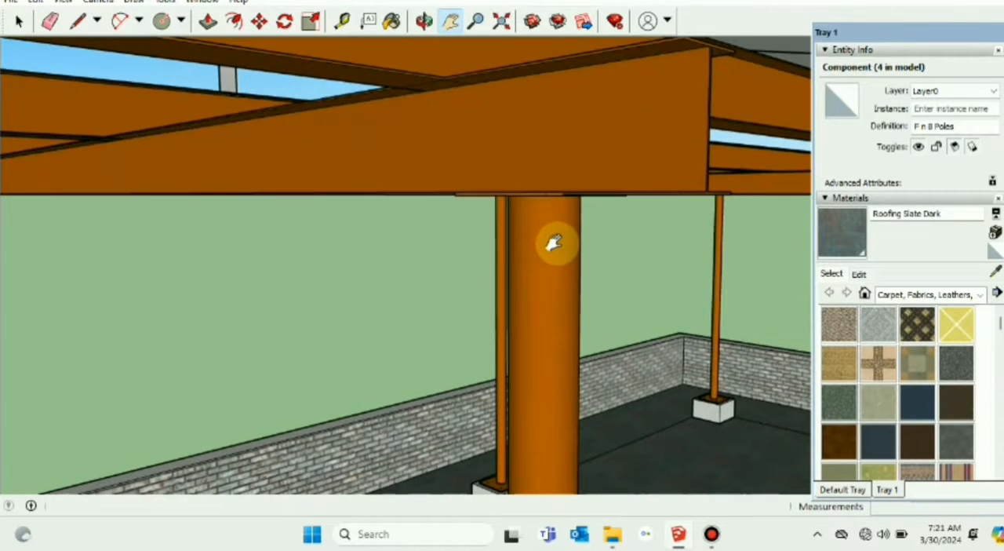
scroll(554, 243, up, 2)
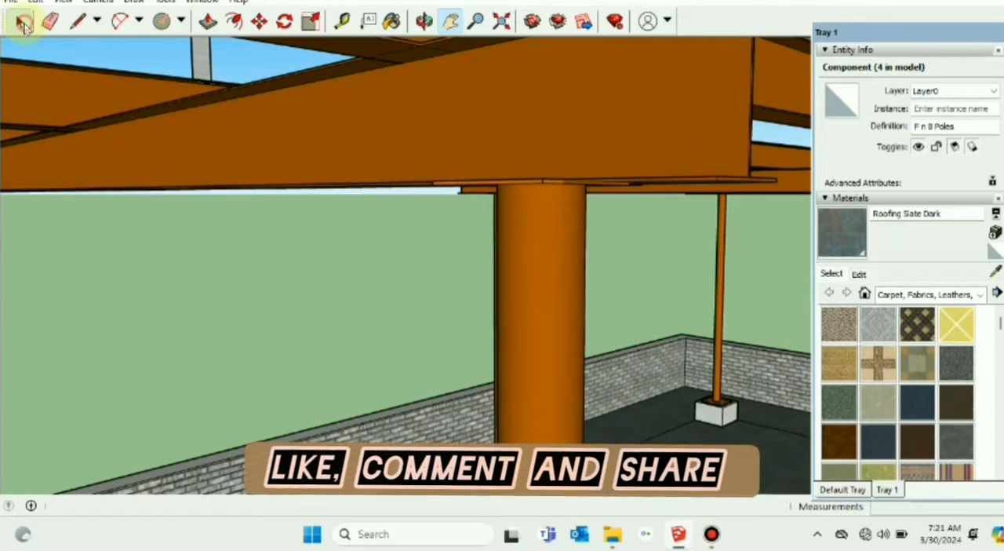
middle_drag(601, 319, 306, 274)
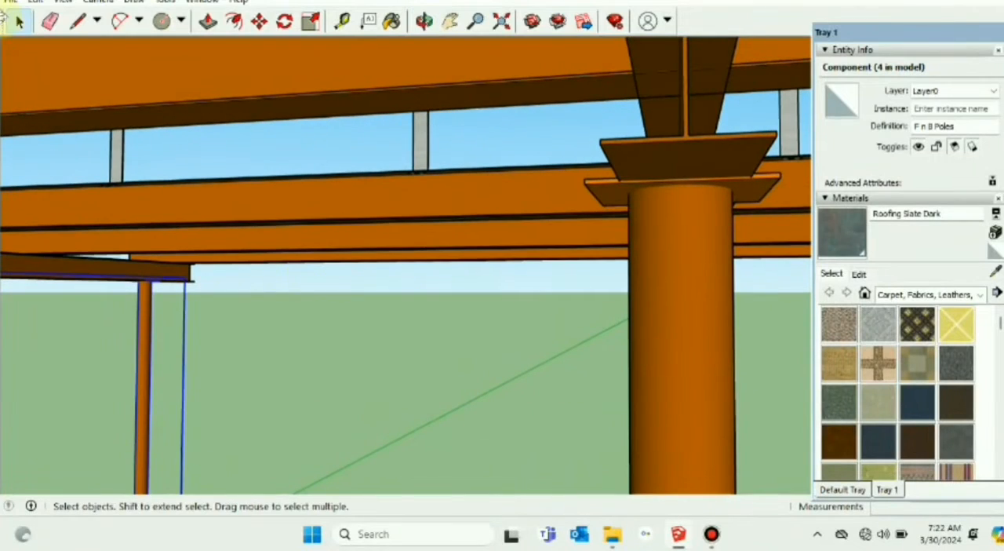
scroll(628, 283, down, 8)
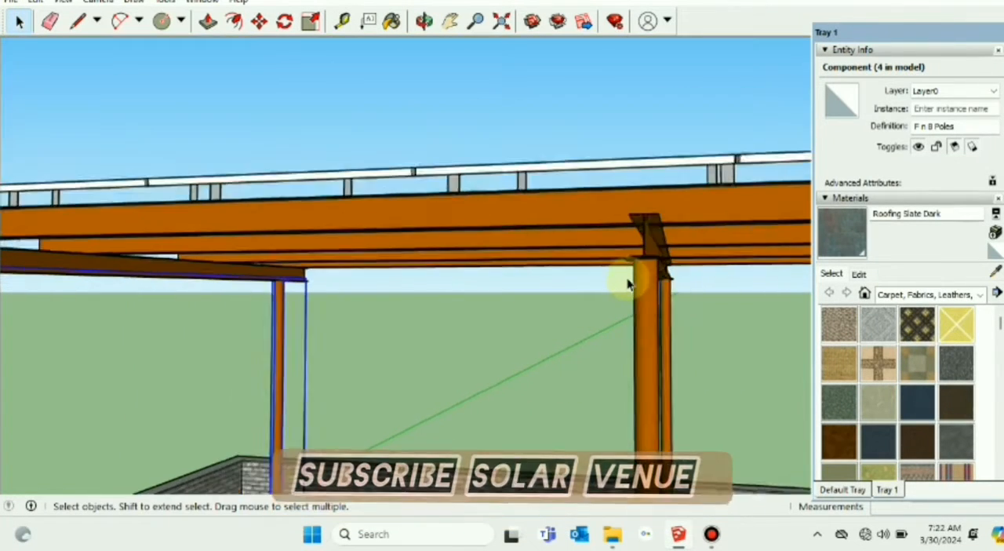
scroll(625, 298, down, 2)
middle_drag(554, 336, 551, 359)
click(551, 200)
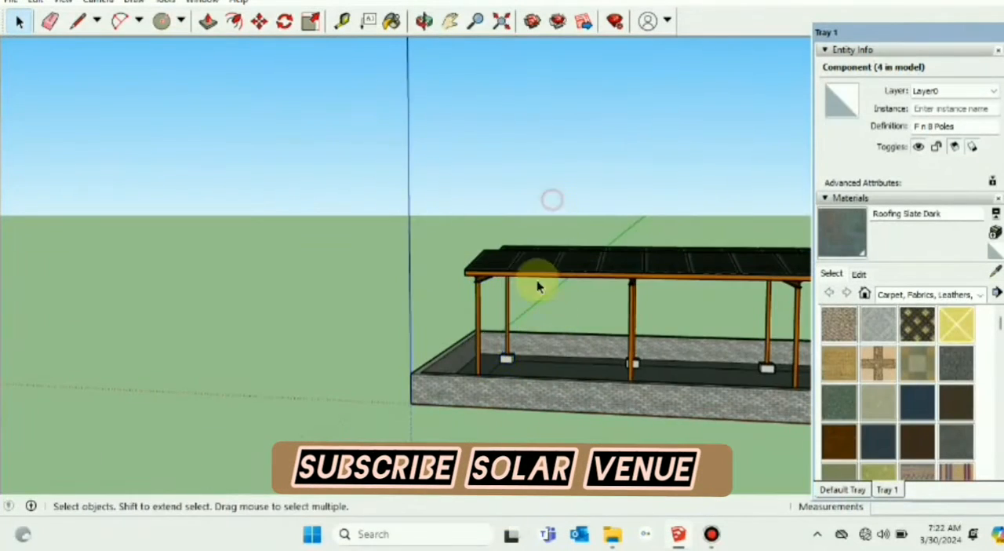
Step: Copy the entire solar structure with its parapet walls about 22.9 m along the negative red axis
scroll(536, 284, down, 3)
middle_drag(399, 358, 482, 437)
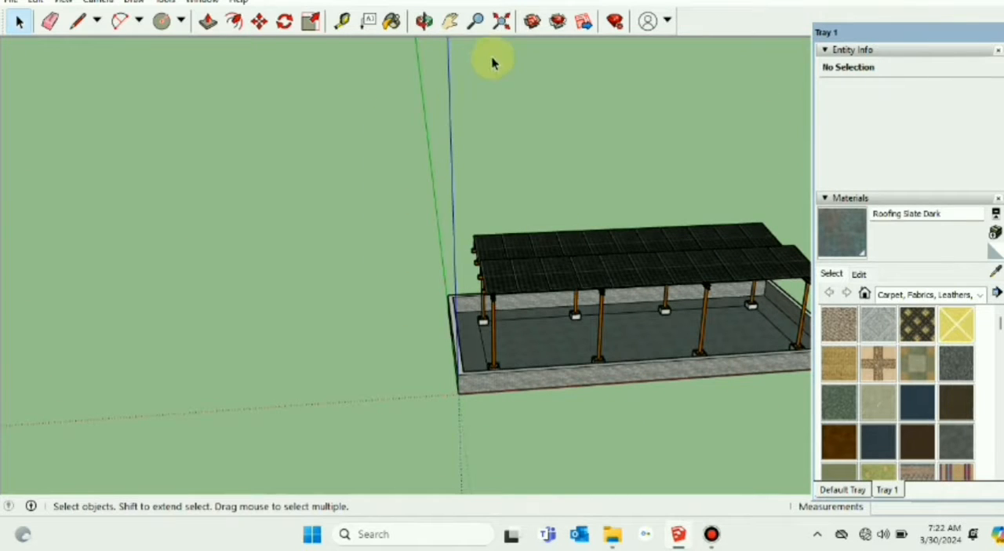
click(452, 23)
drag(505, 166, 788, 386)
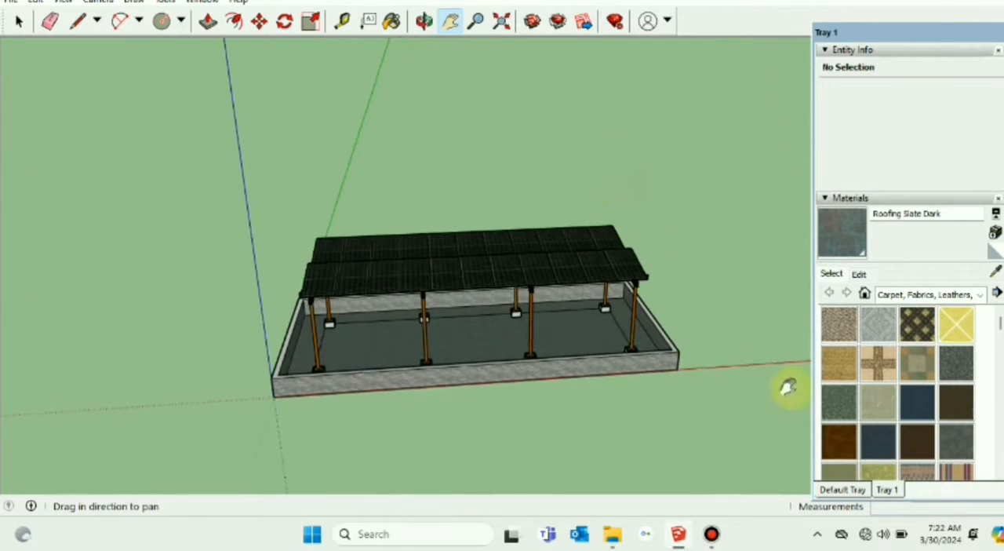
click(17, 24)
drag(86, 91, 716, 433)
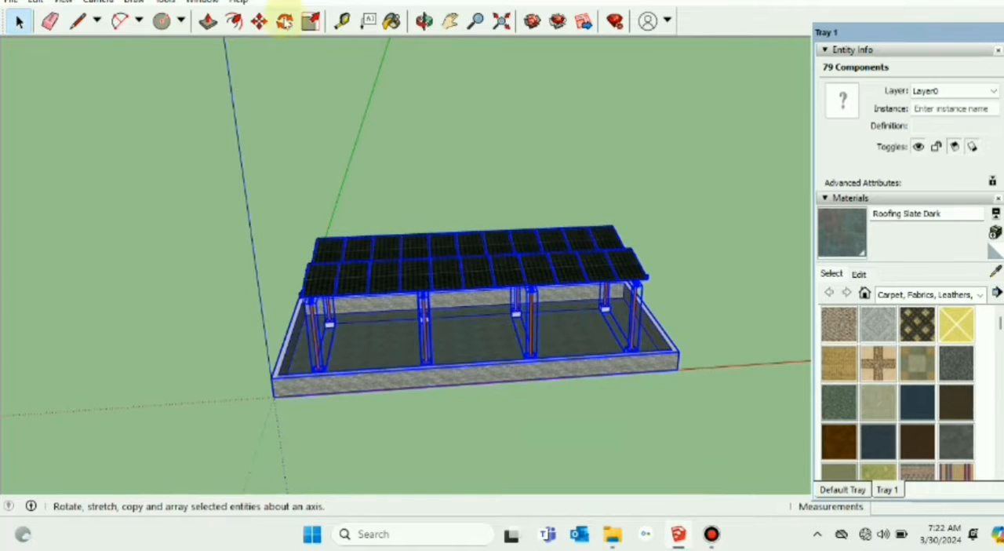
click(265, 25)
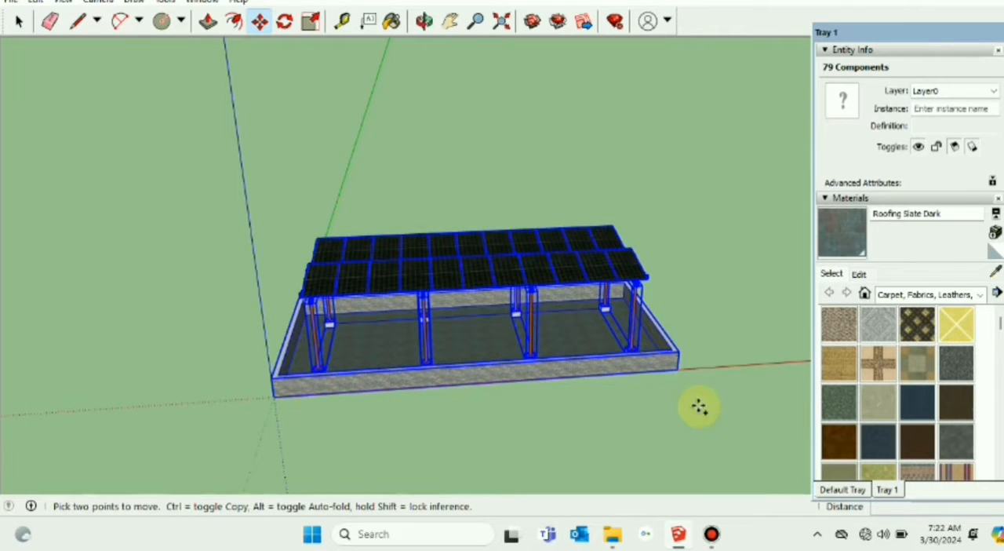
click(681, 354)
key(ctrl)
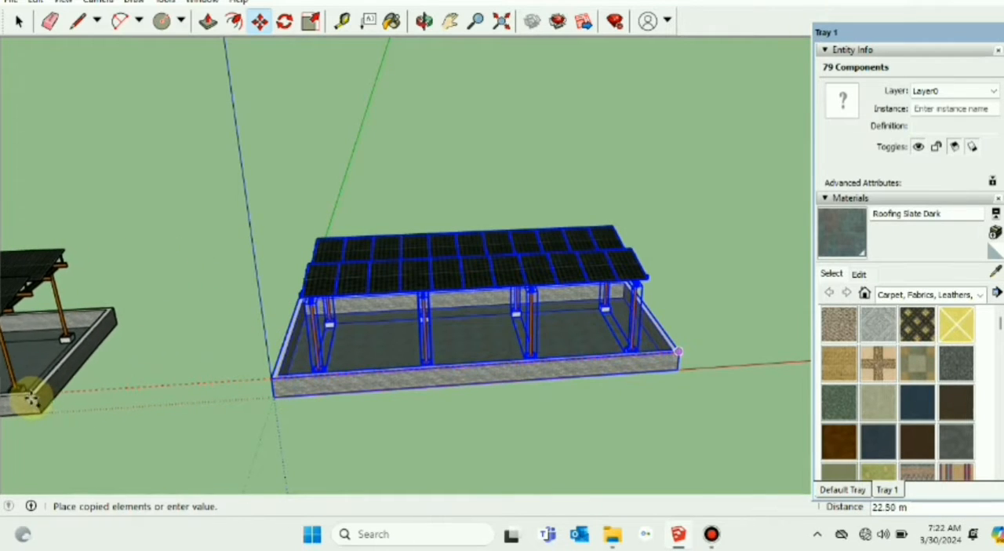
click(23, 400)
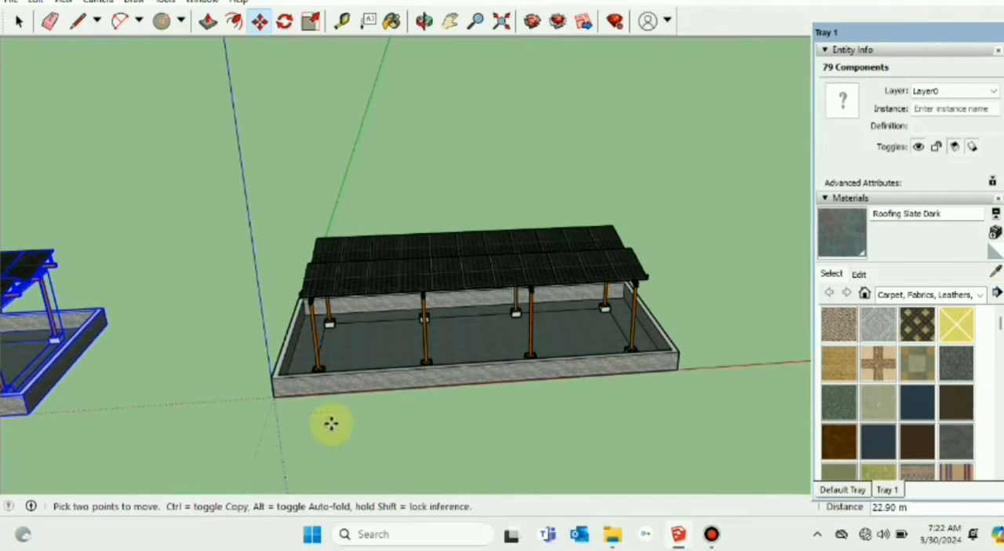
key(Escape)
click(17, 24)
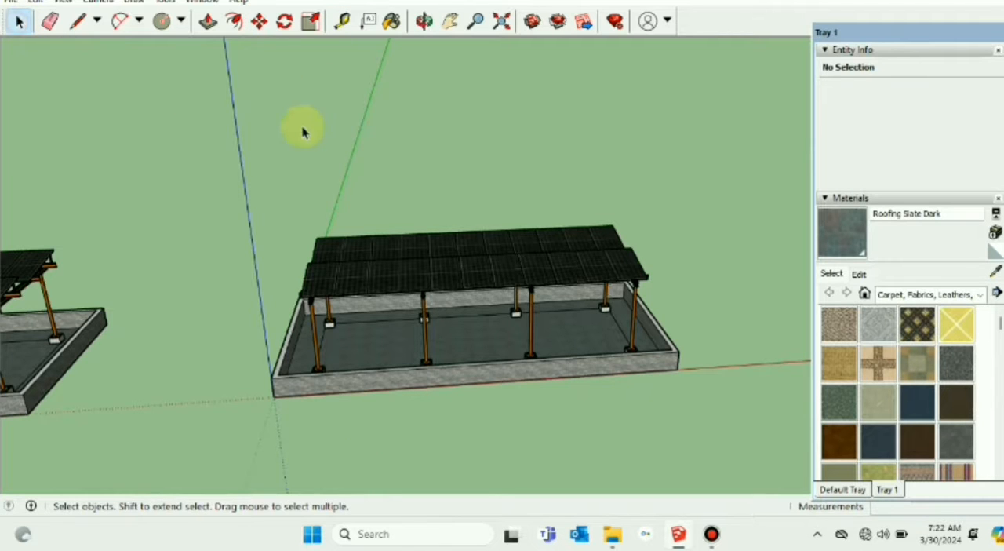
Step: Delete the original solar structure at the origin, keeping the copy
scroll(392, 197, down, 3)
middle_drag(296, 345, 244, 199)
drag(234, 178, 672, 429)
key(Delete)
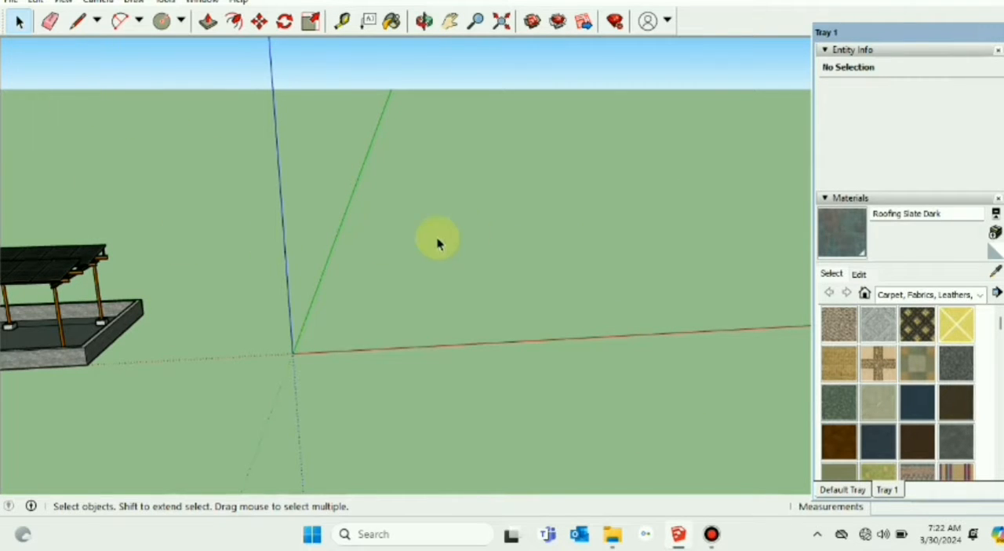
Step: Draw a closed rectangular roof outline with the Line tool from the origin, about 14.8 m along the red axis by 6.95 m
middle_drag(437, 243, 522, 233)
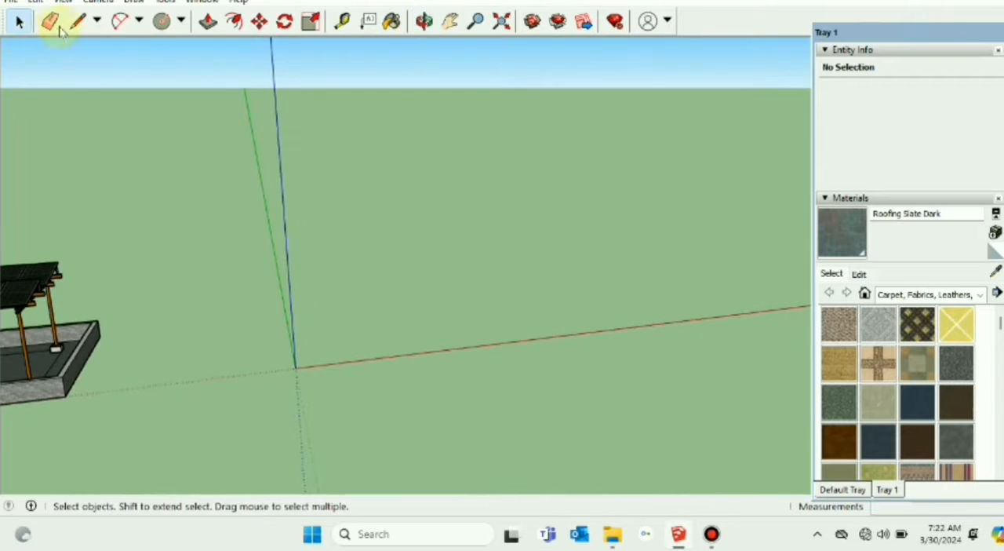
click(78, 22)
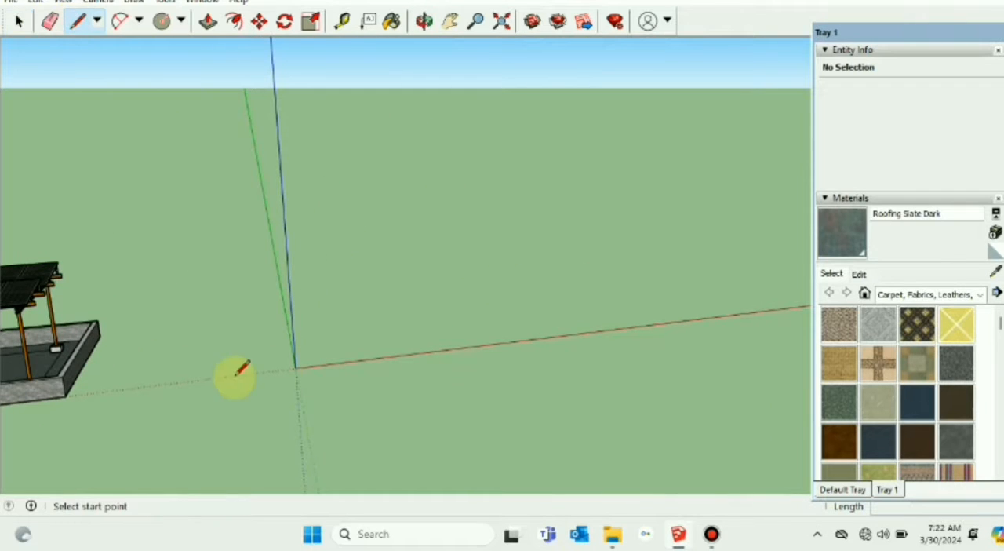
click(295, 366)
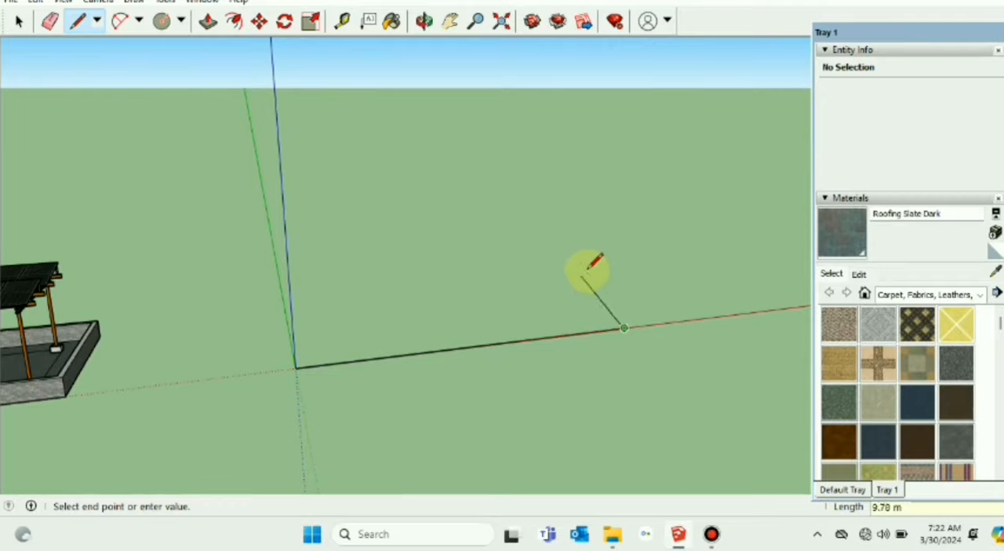
middle_drag(627, 264, 598, 282)
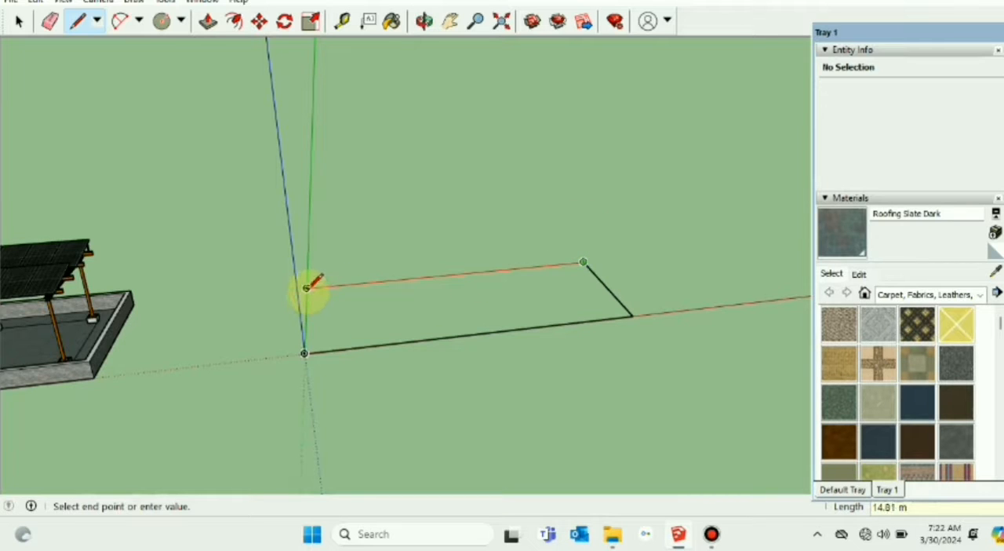
click(305, 352)
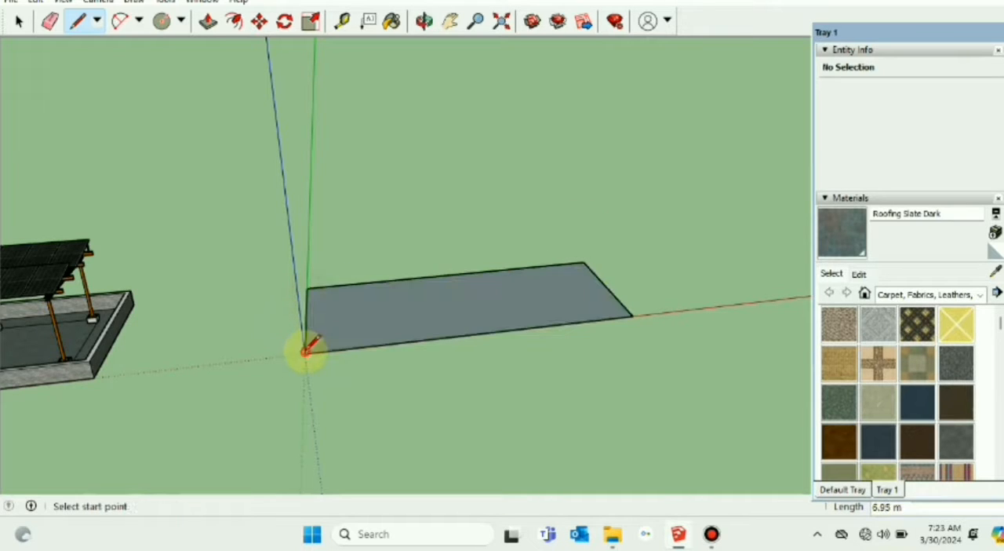
click(20, 24)
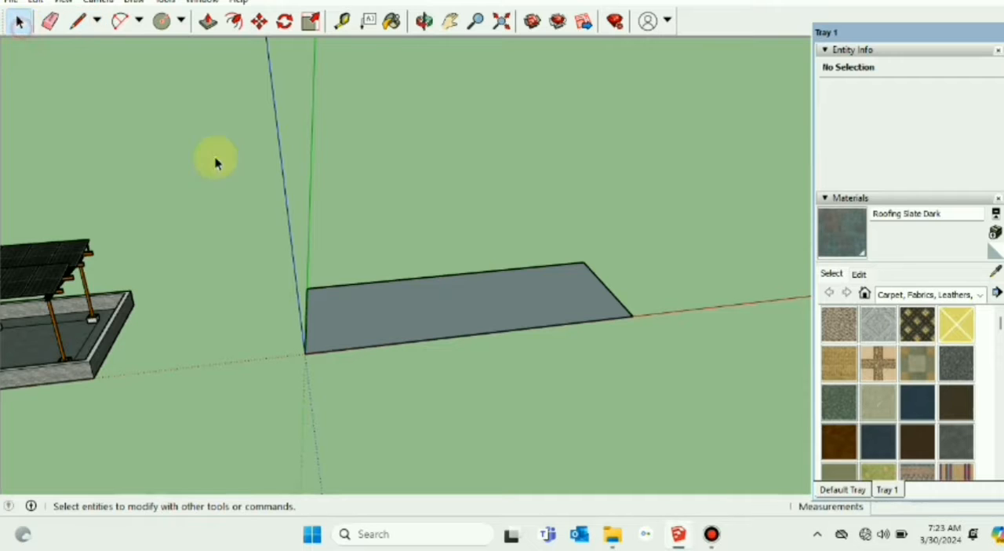
Step: Offset the rectangular roof face inward by 6" to outline the parapet wall thickness
click(401, 332)
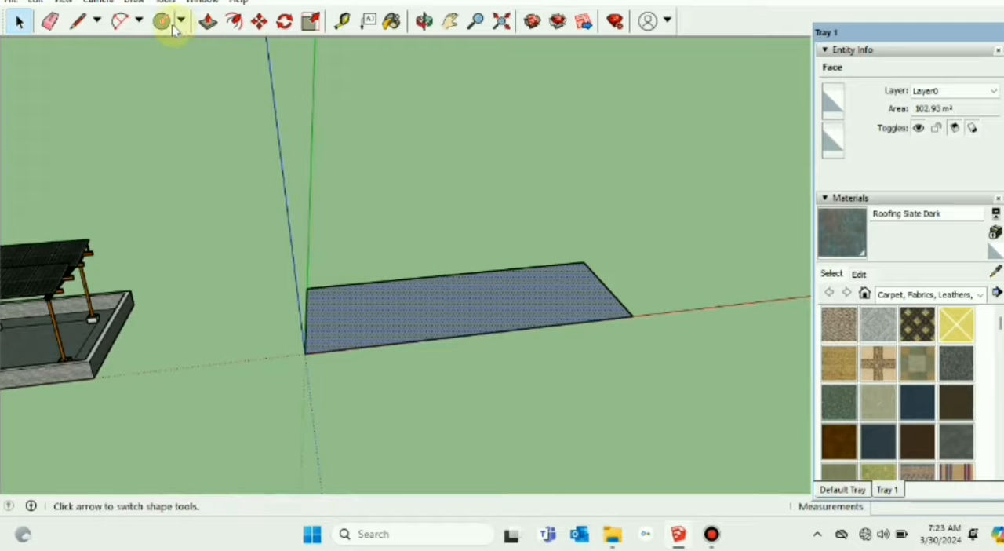
click(235, 23)
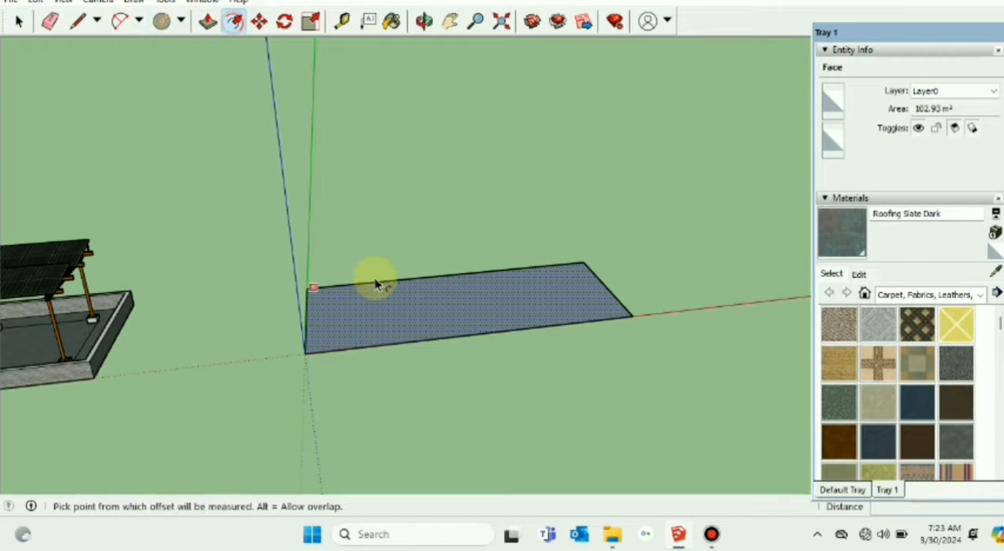
click(445, 313)
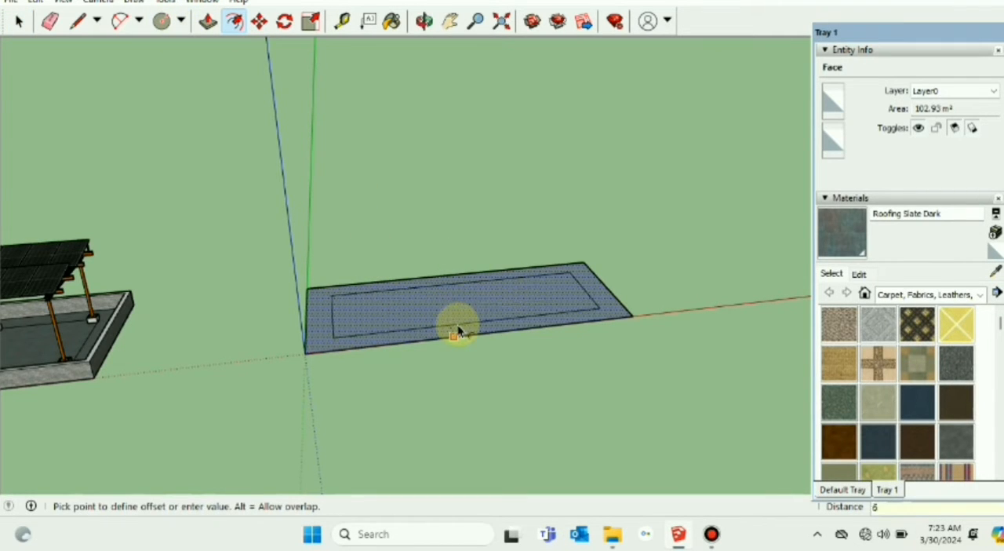
key(Escape)
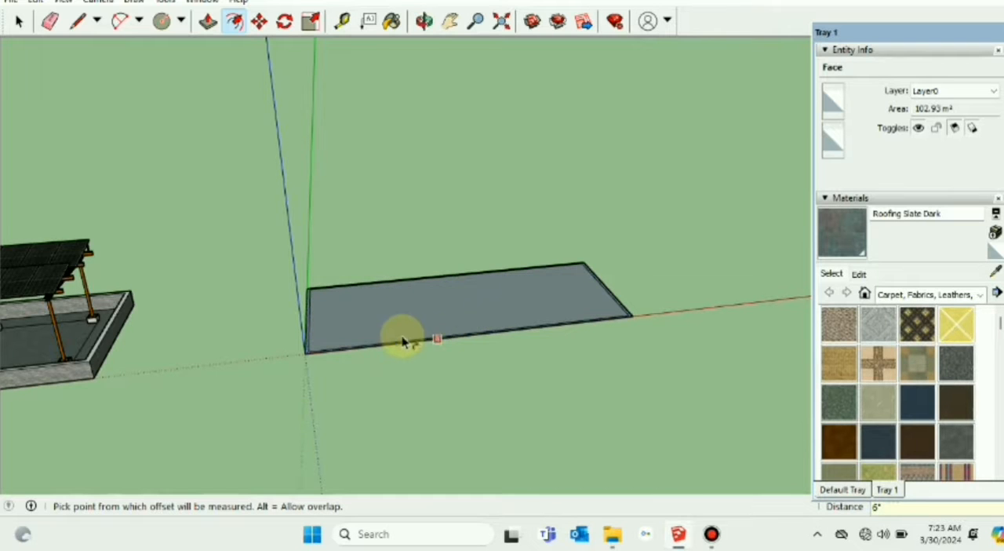
scroll(393, 343, up, 4)
mouse_move(395, 347)
middle_down()
mouse_move(400, 429)
mouse_move(394, 421)
middle_up()
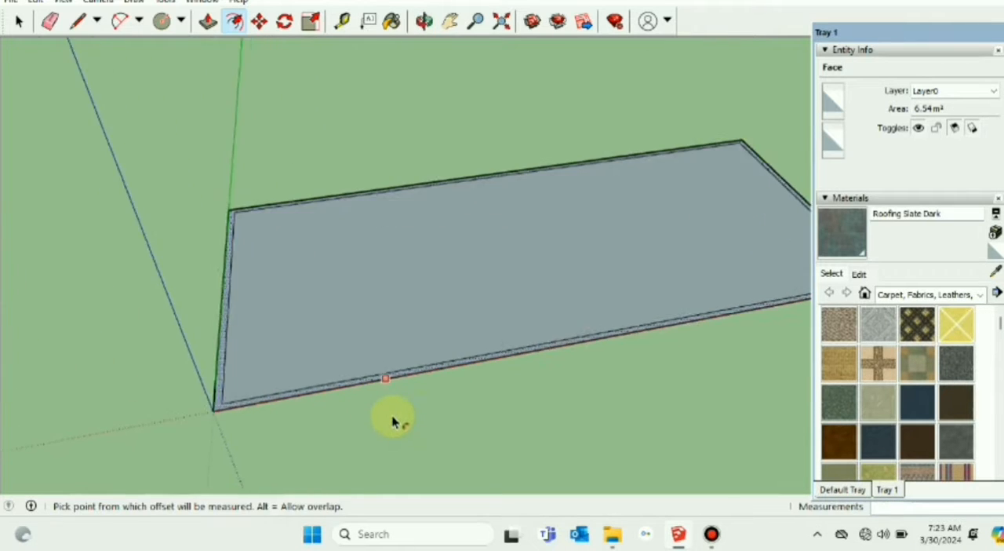
Step: Push/Pull the narrow border face up 2.5' to form the parapet walls, then clear the selection
scroll(394, 421, up, 2)
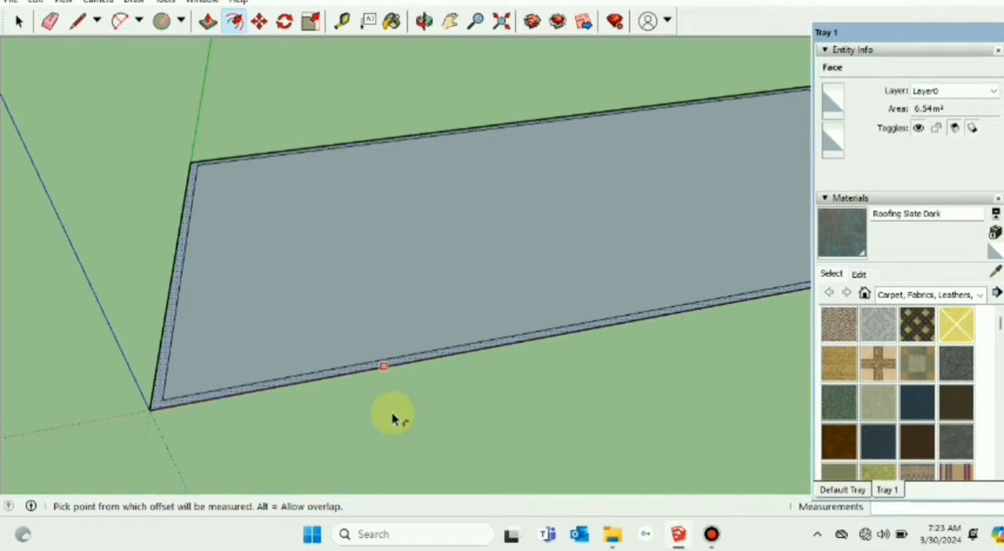
click(207, 22)
click(163, 407)
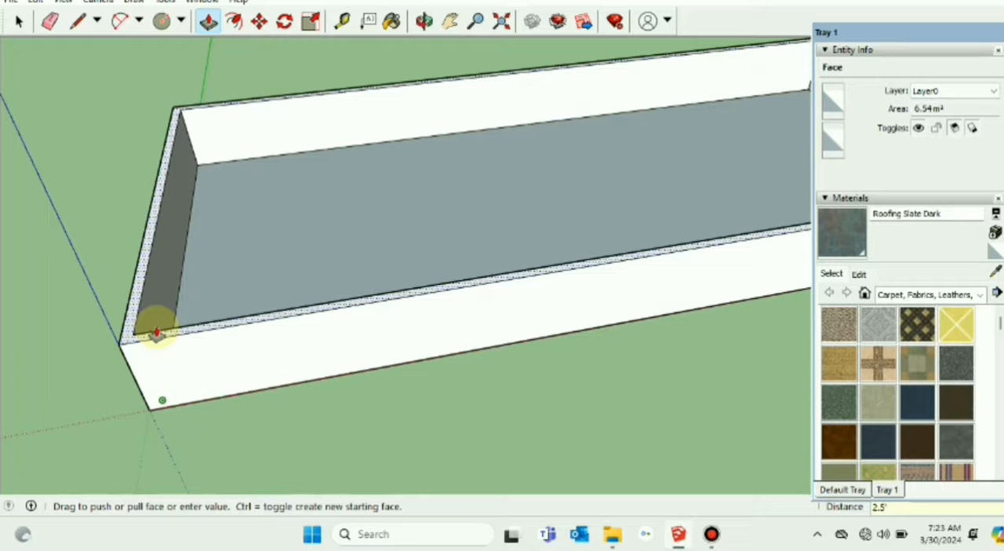
key(Return)
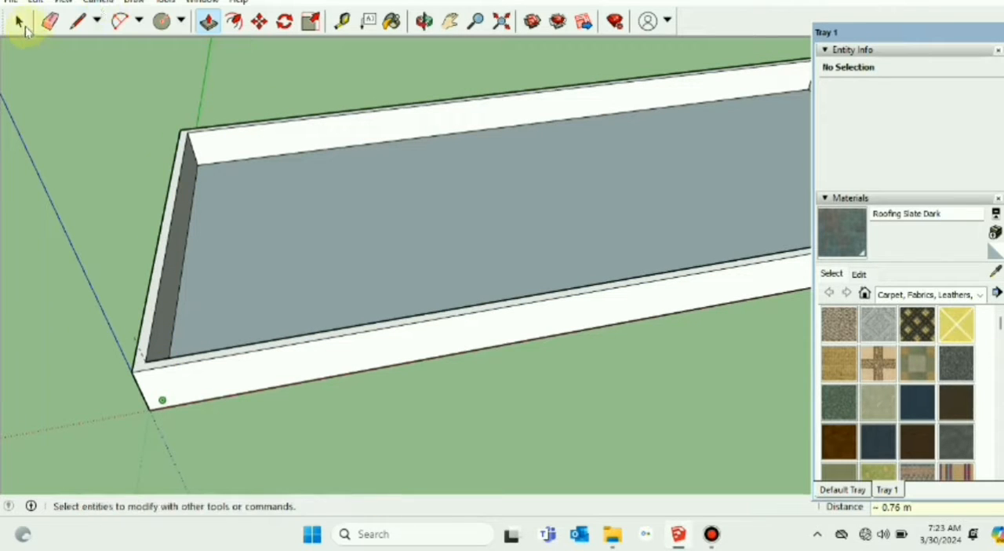
click(19, 22)
scroll(253, 162, down, 5)
middle_drag(385, 260, 508, 330)
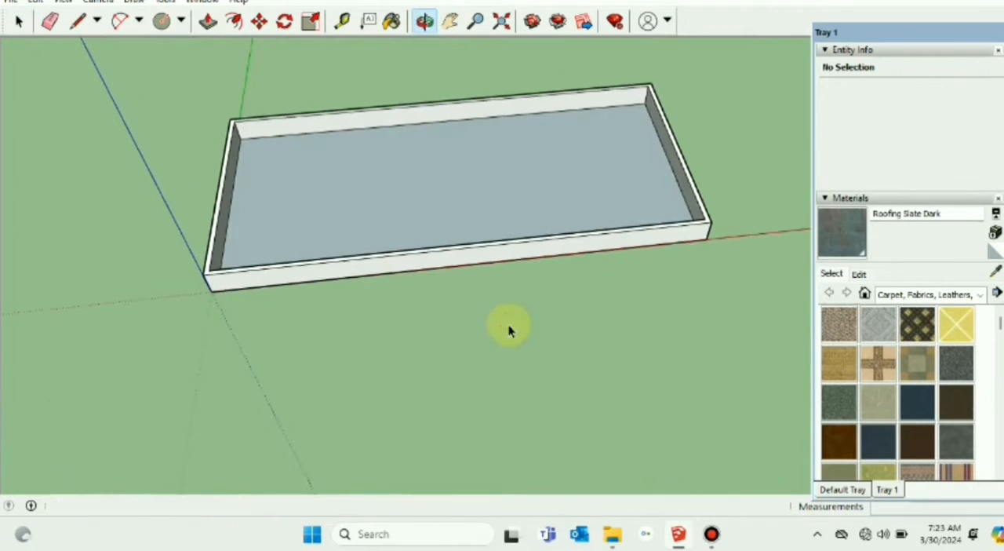
Step: Offset the roof floor face inside the parapet by 1 m to mark the pole layout rectangle, then clear the selection
click(451, 22)
drag(463, 134, 390, 258)
drag(228, 238, 269, 234)
drag(530, 283, 231, 267)
scroll(349, 258, down, 2)
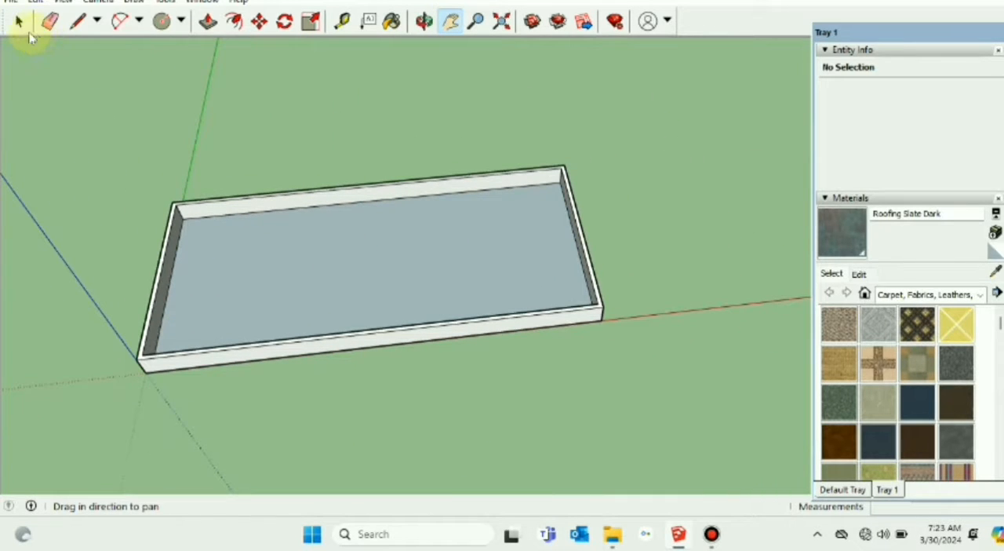
click(327, 255)
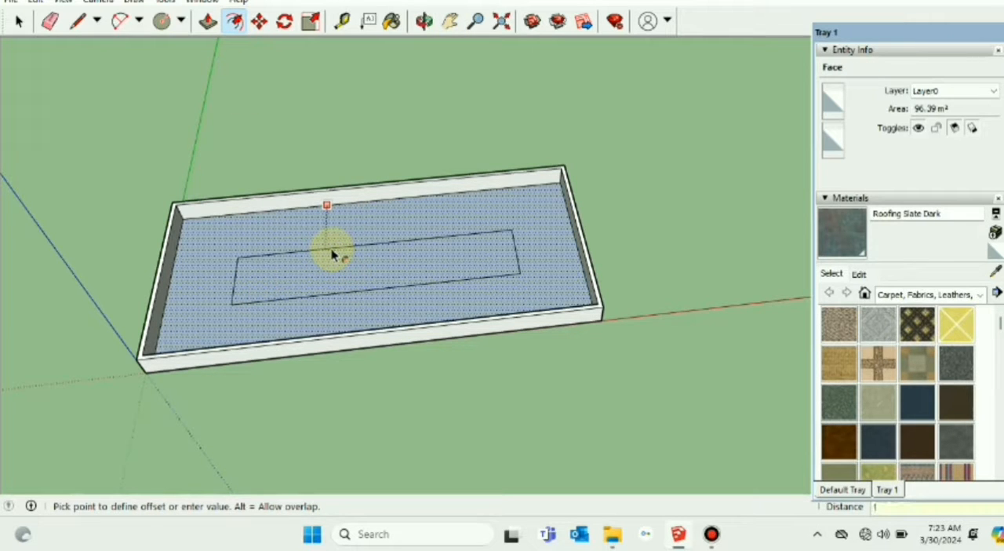
key(Return)
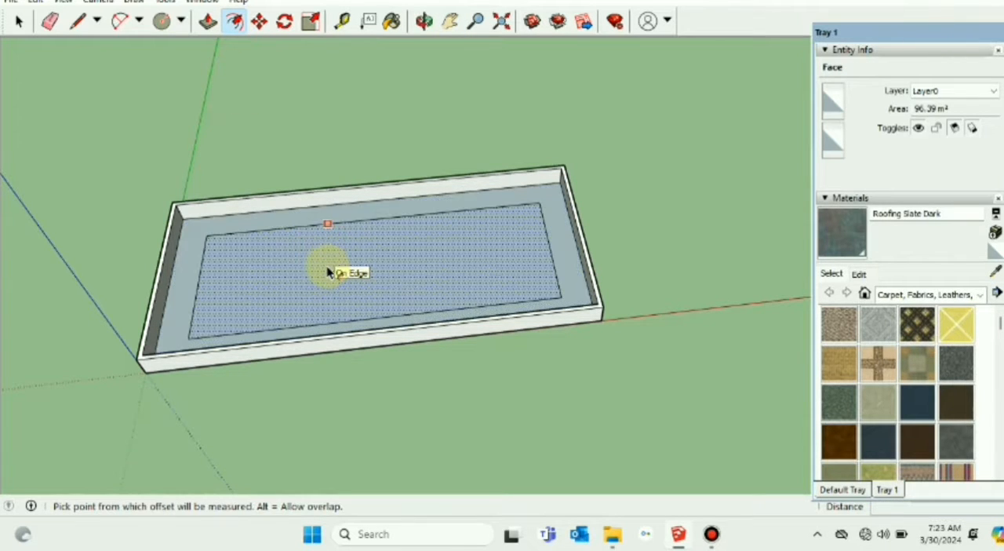
click(17, 21)
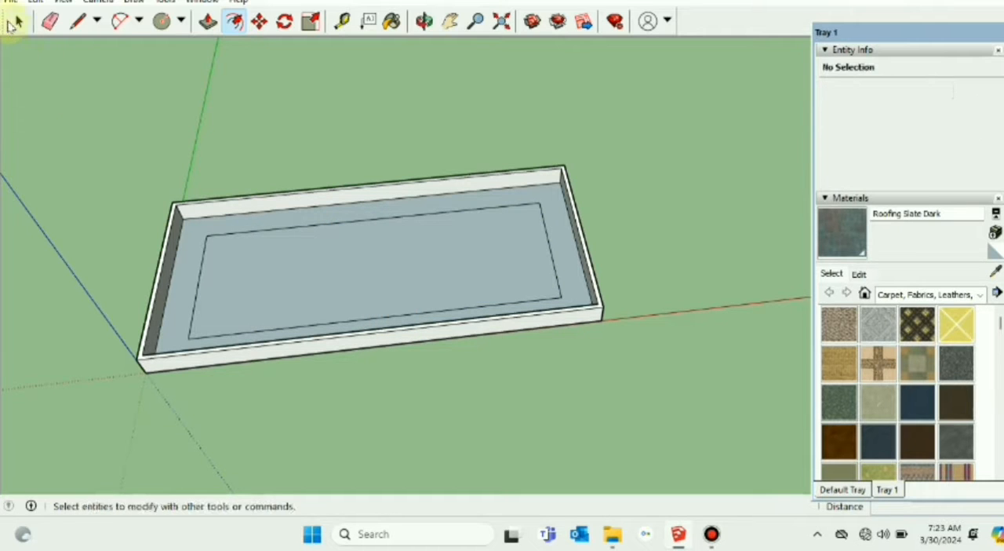
Step: Examine the reference structure's footings and poles along its inset rectangle and compare them with the new walled roof
click(450, 21)
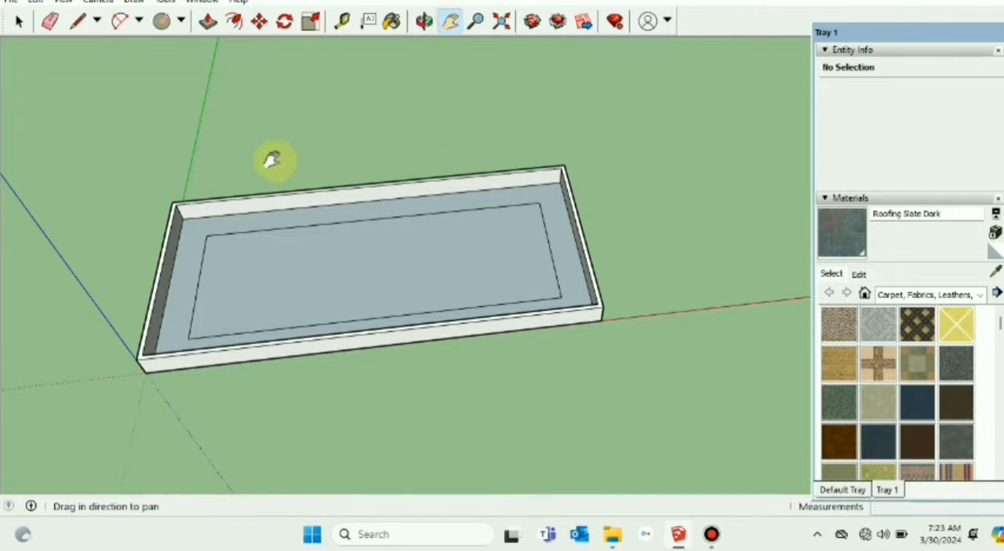
drag(272, 161, 385, 150)
scroll(450, 198, down, 2)
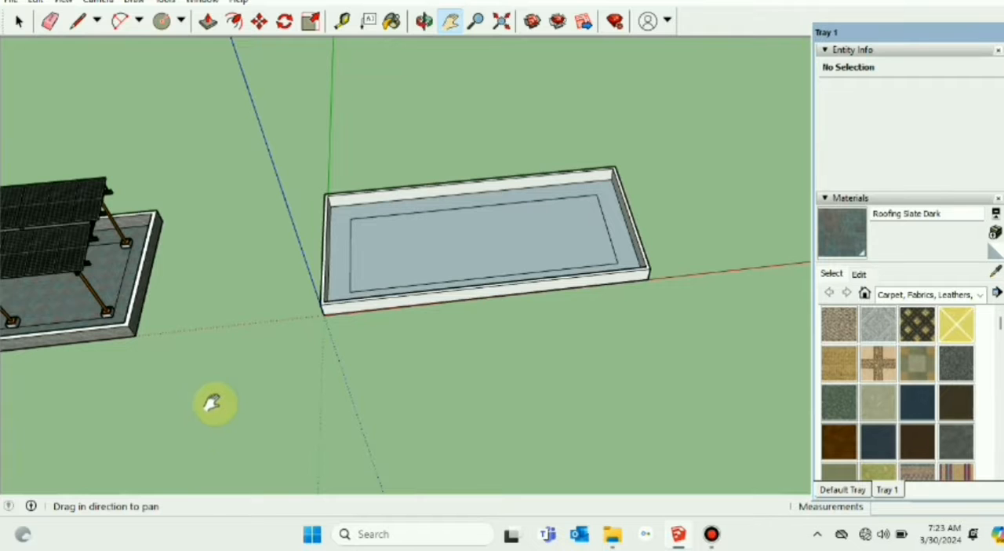
middle_drag(212, 403, 385, 374)
scroll(377, 360, up, 2)
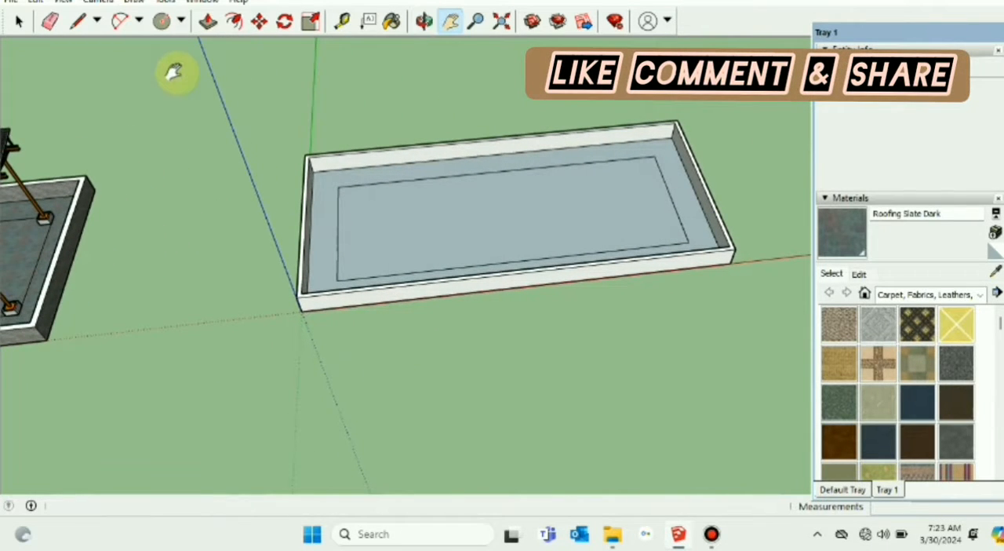
click(19, 22)
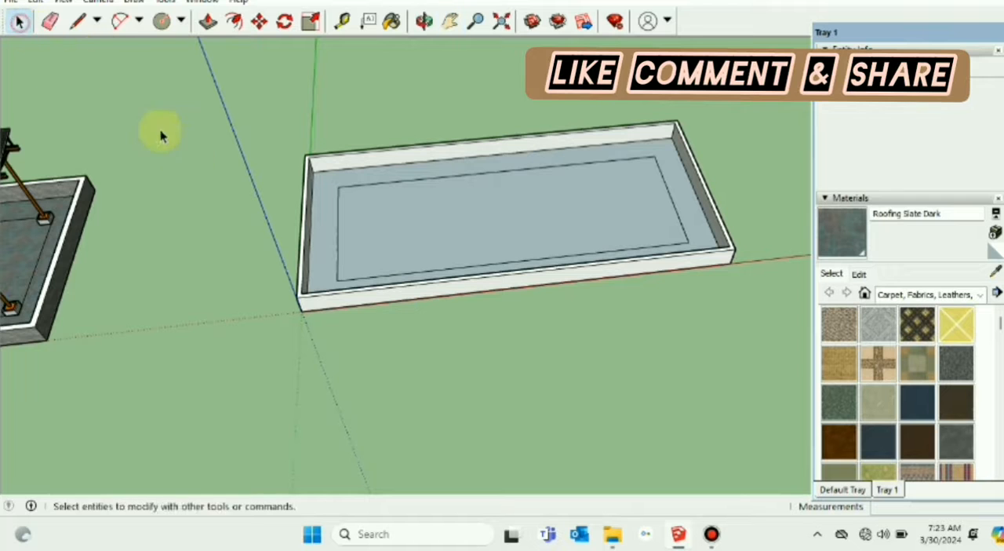
scroll(199, 177, down, 1)
click(449, 22)
drag(291, 157, 596, 125)
drag(96, 373, 226, 291)
scroll(230, 288, up, 2)
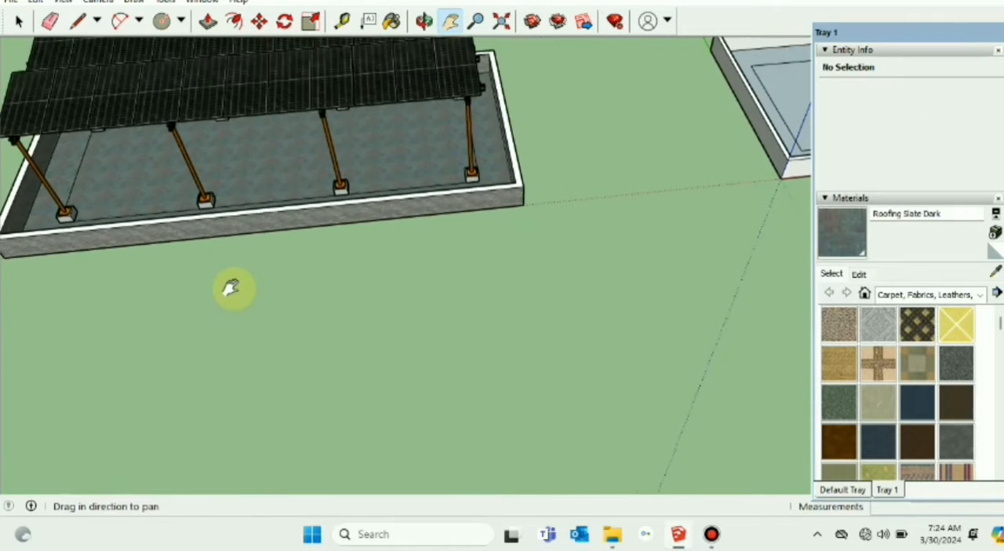
scroll(353, 297, down, 2)
drag(402, 335, 392, 355)
drag(533, 289, 363, 324)
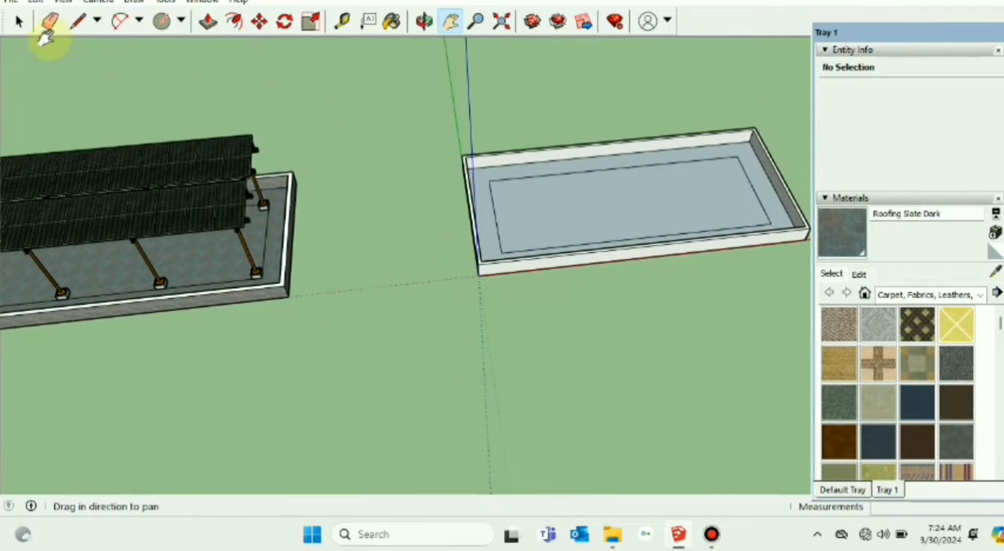
Step: Copy the end F n B Poles component from the reference structure along the red axis onto the new roof
click(31, 27)
scroll(253, 290, up, 1)
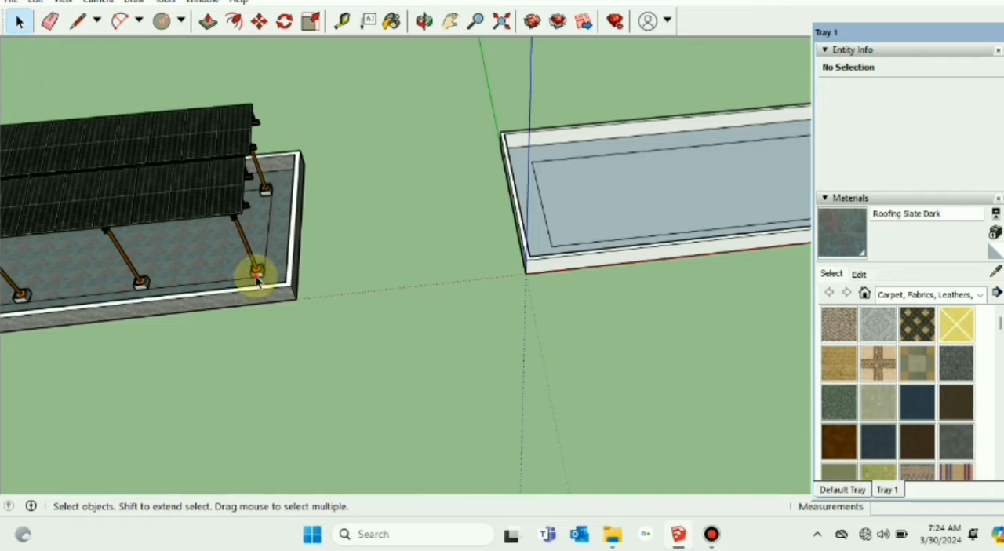
click(257, 281)
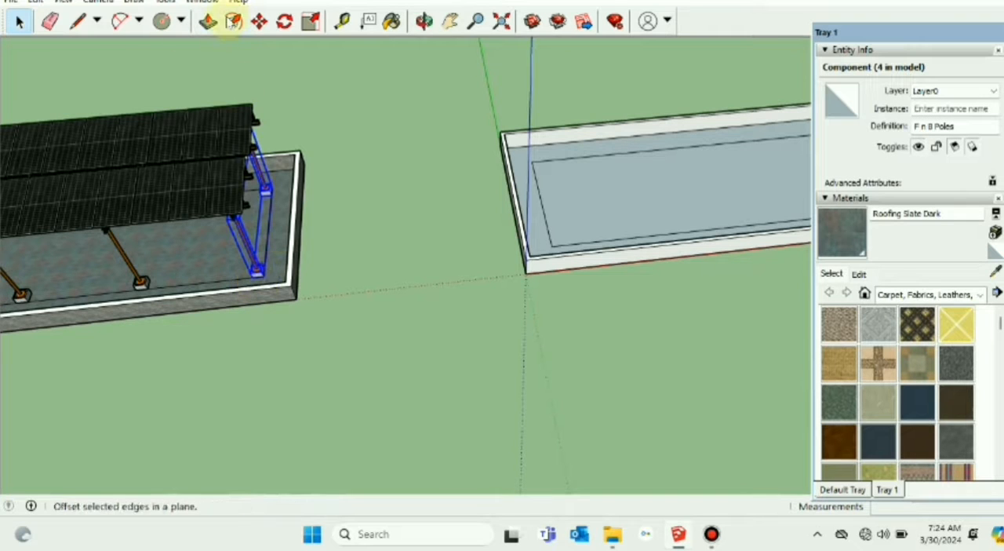
click(258, 24)
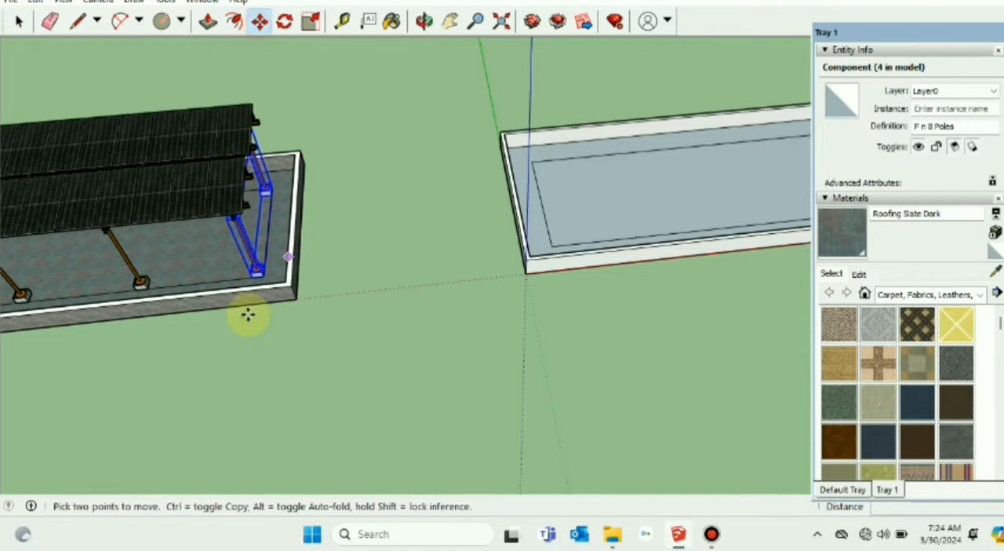
key(ctrl)
click(249, 274)
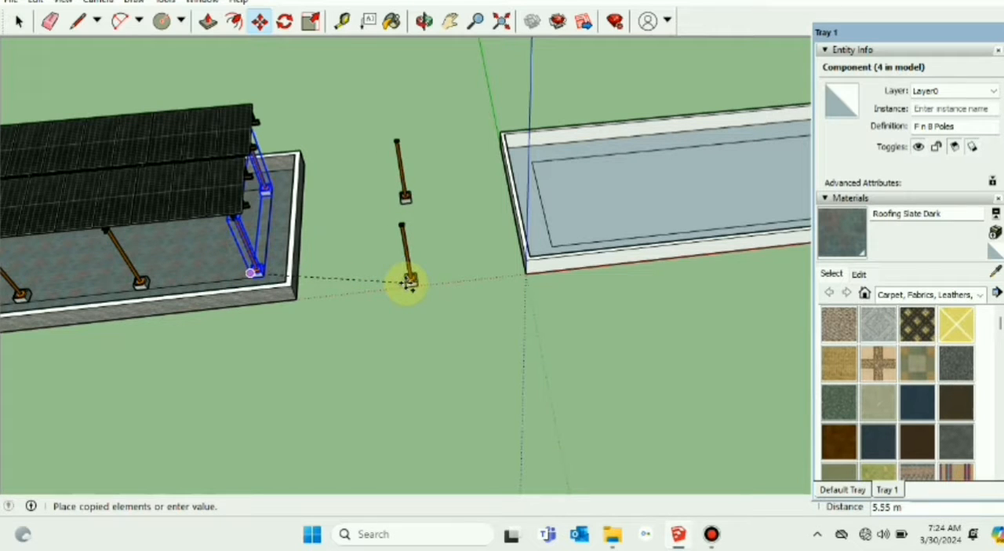
scroll(541, 251, up, 3)
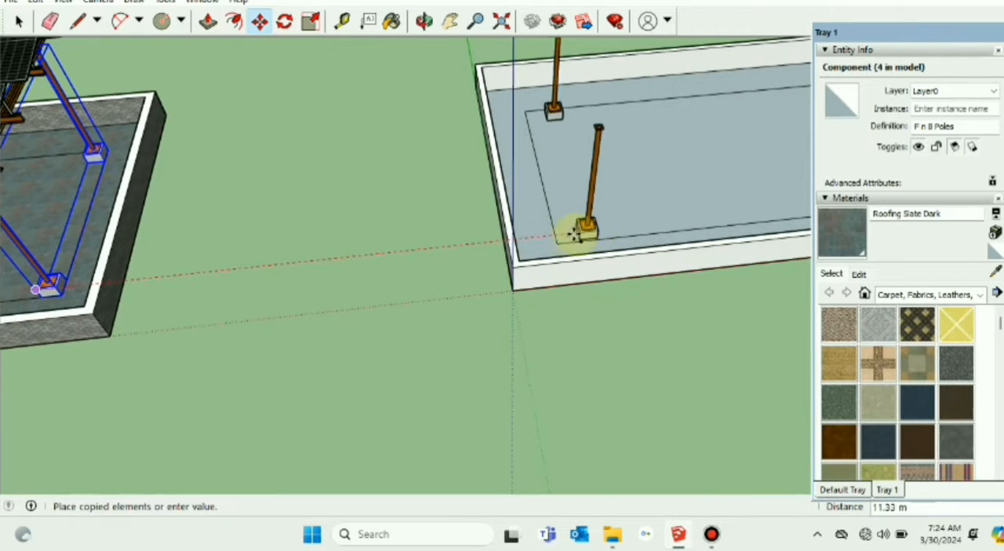
click(556, 239)
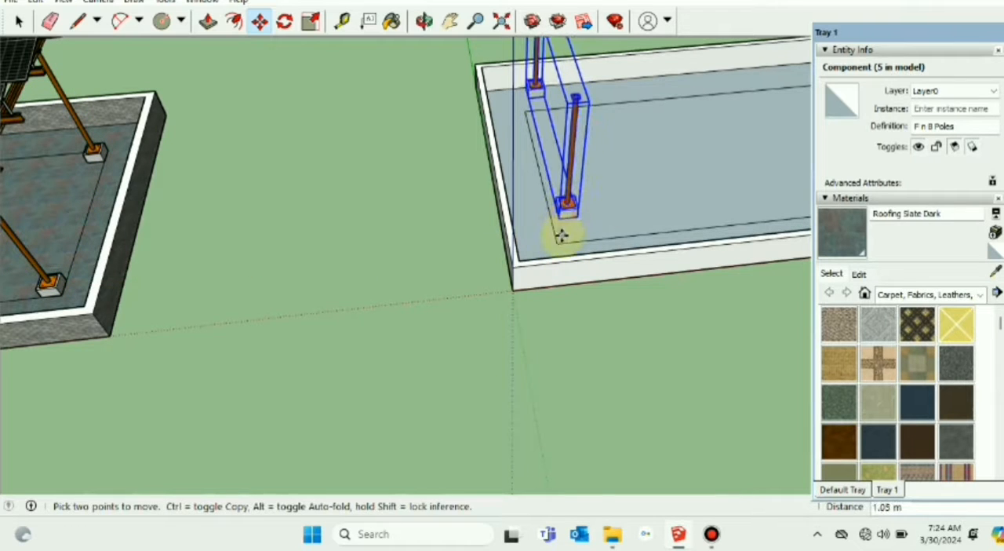
Step: Move the copied pole pair so its front footing sits on the inset rectangle's corner nearest the origin, then deselect it
scroll(560, 228, up, 2)
click(555, 245)
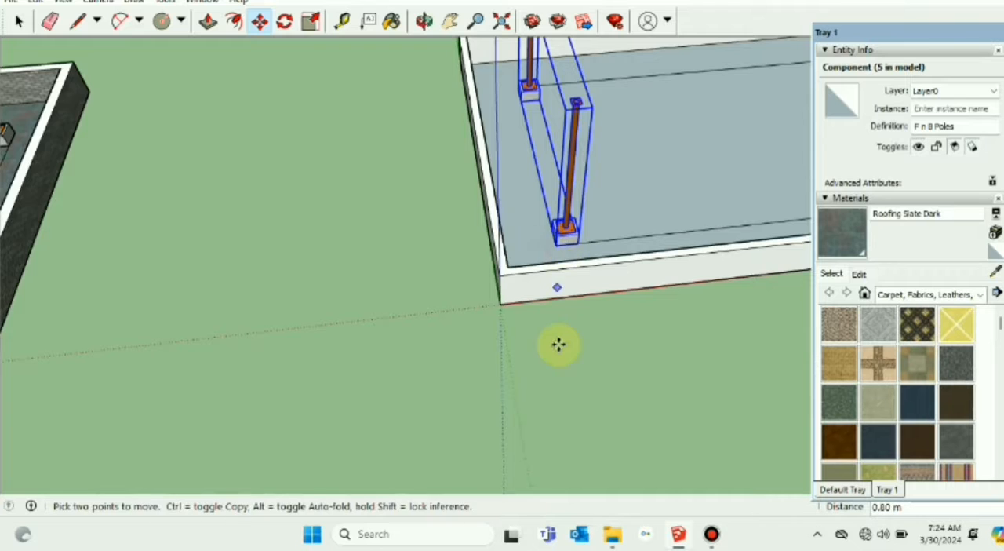
scroll(558, 343, down, 3)
click(19, 22)
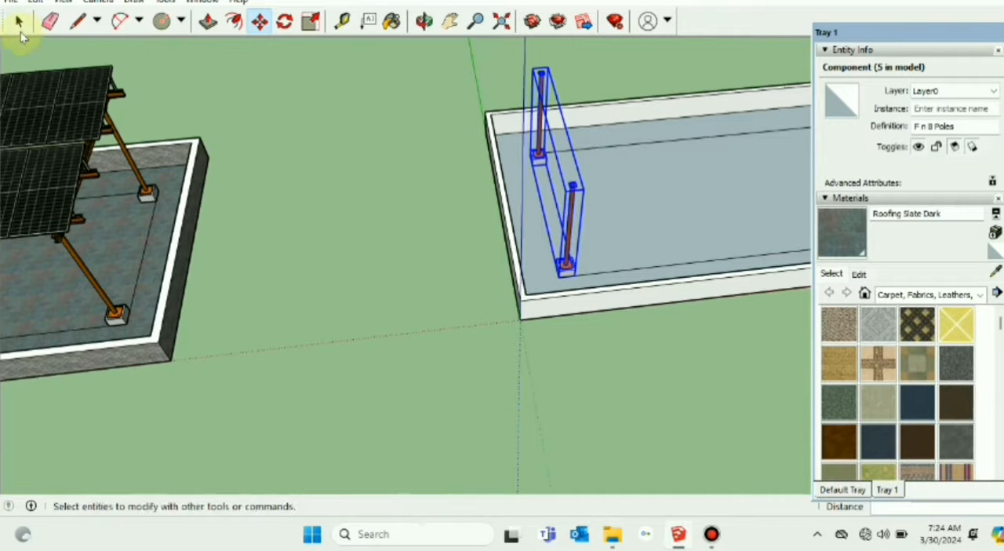
click(369, 94)
Step: Examine how the copied poles and footings stand on the inset rectangle from several sides of the new roof
scroll(600, 255, up, 3)
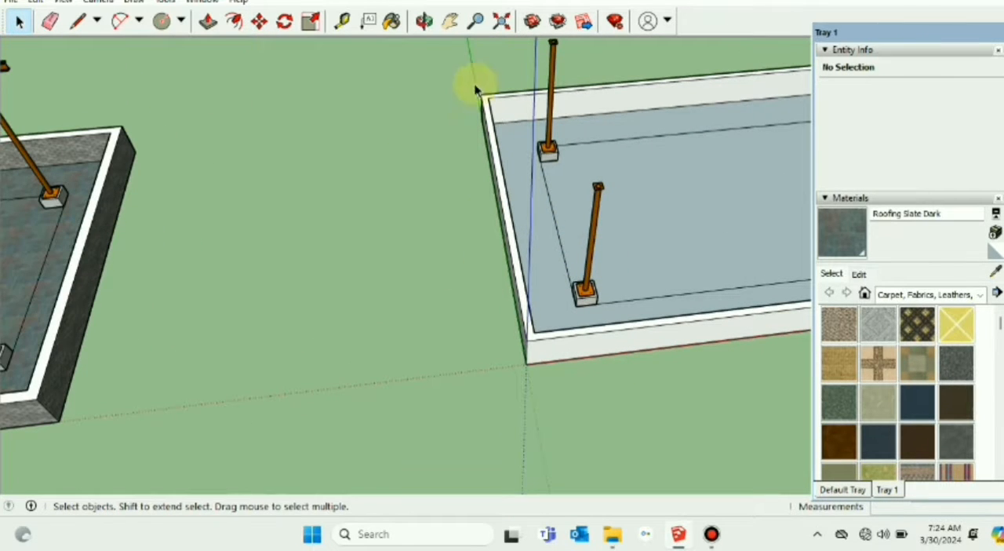
click(449, 22)
drag(555, 162, 447, 291)
scroll(453, 292, up, 2)
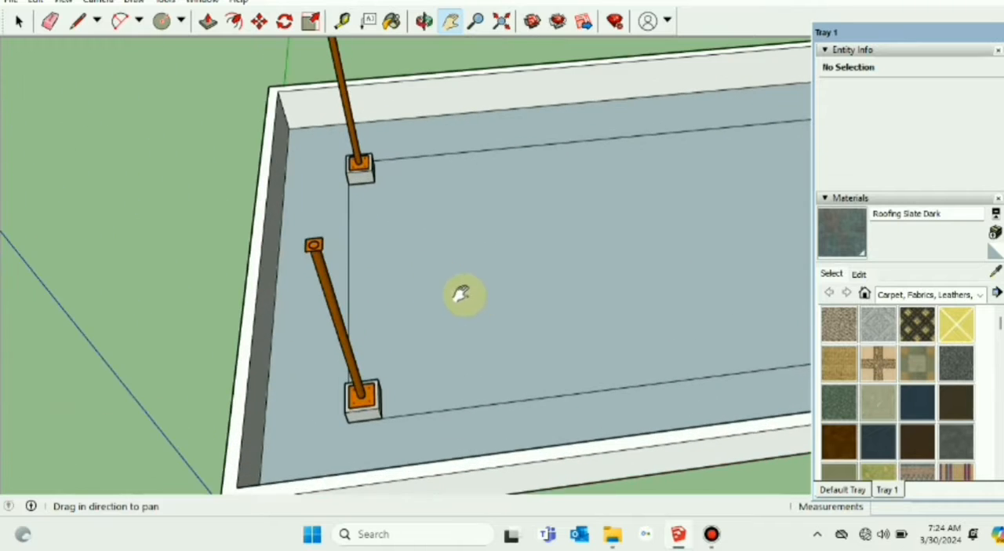
middle_drag(459, 291, 402, 336)
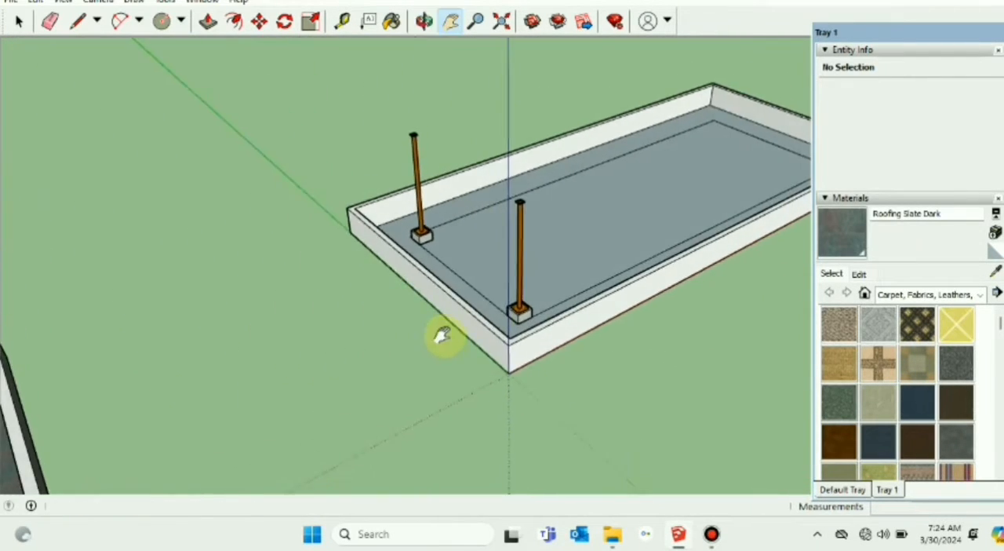
scroll(441, 332, up, 3)
drag(625, 316, 479, 334)
scroll(436, 320, up, 1)
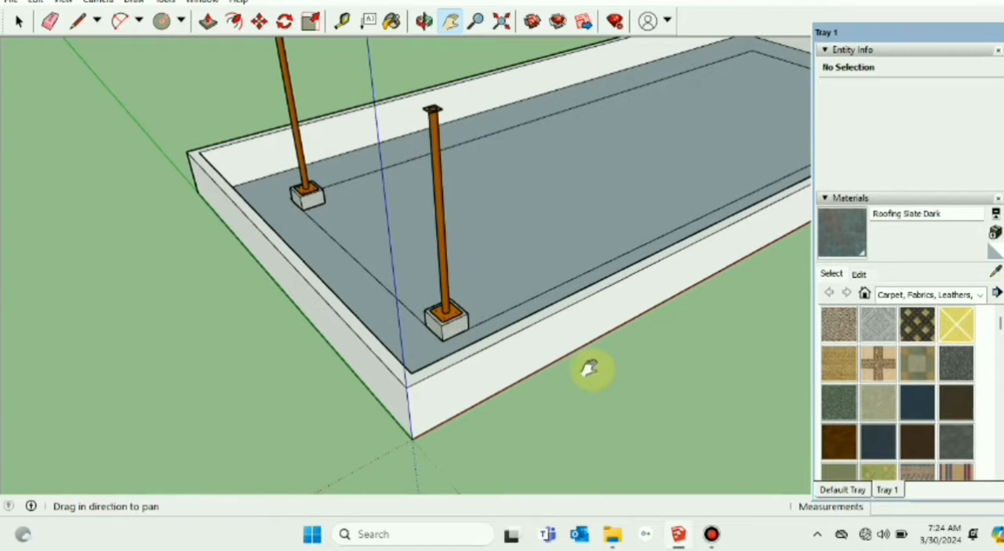
middle_drag(589, 367, 608, 345)
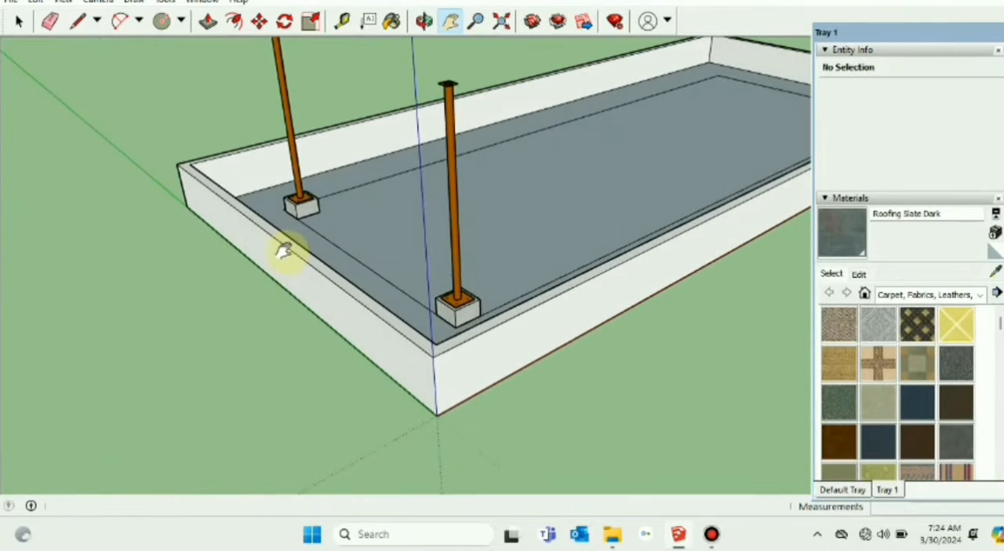
shift+middle_drag(287, 251, 426, 268)
scroll(478, 228, down, 2)
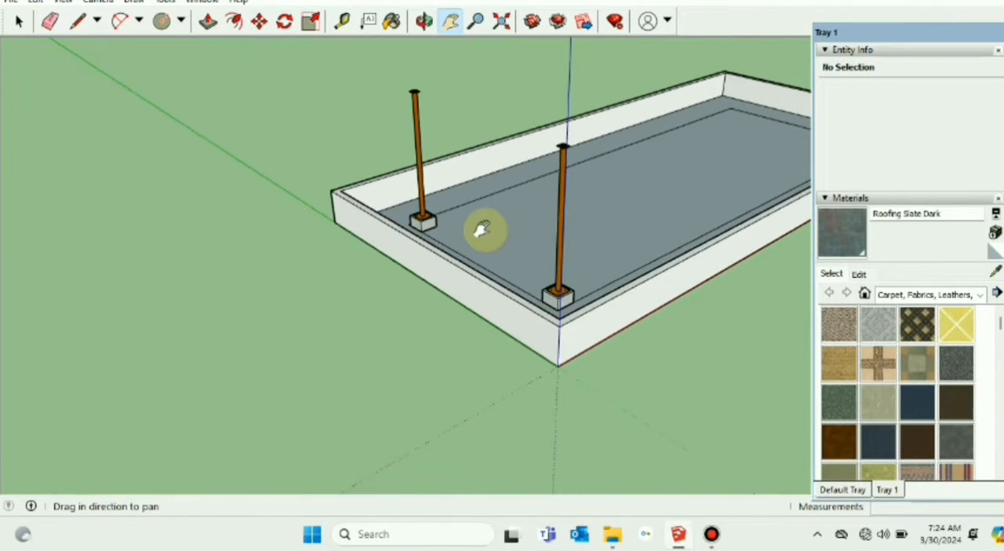
Step: Draw a guide line about 2.7 m long outward along the red axis from the wall's outer top corner behind the rear pole
click(160, 21)
scroll(303, 271, up, 1)
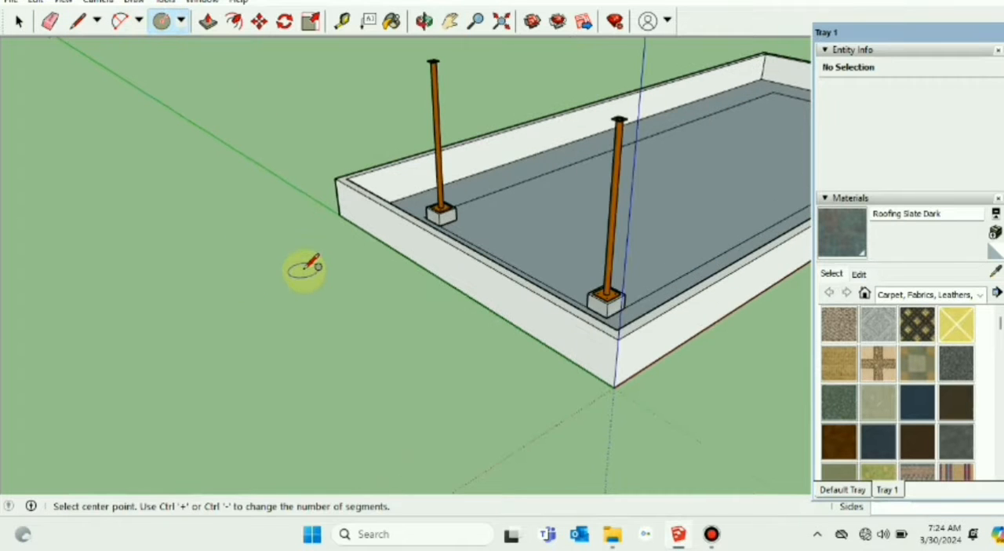
click(77, 21)
click(335, 178)
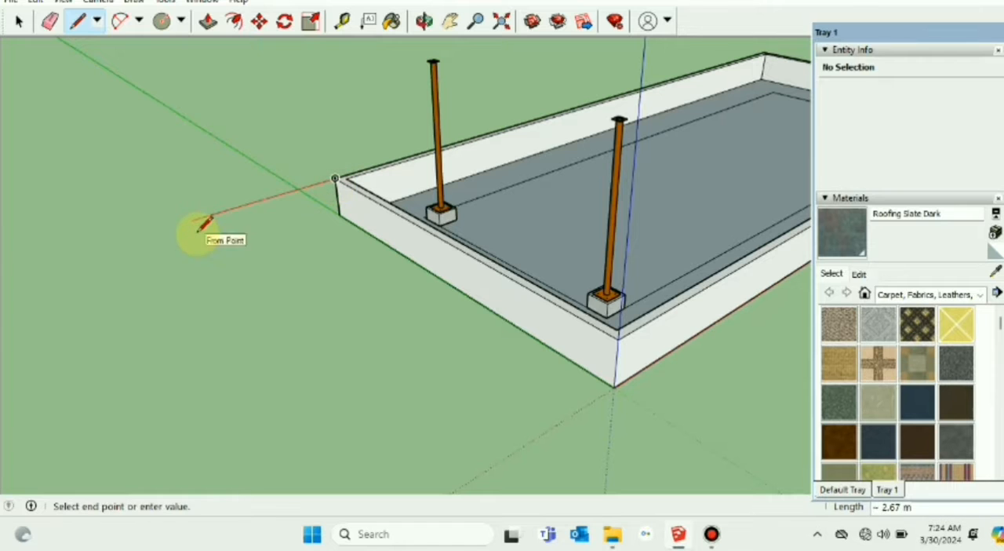
click(192, 220)
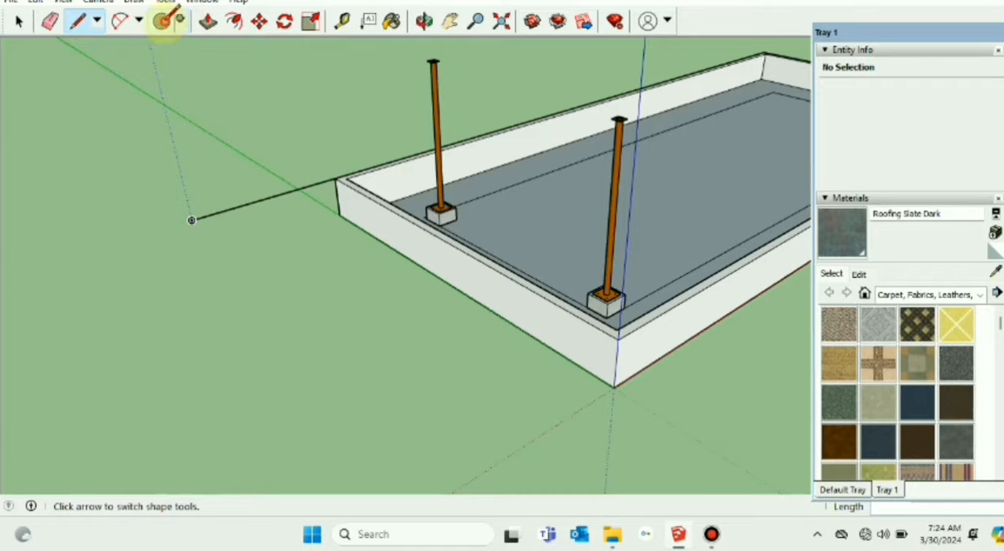
Step: Draw a circle with a 1.75" radius centred on the guide line's free end
click(163, 20)
click(192, 220)
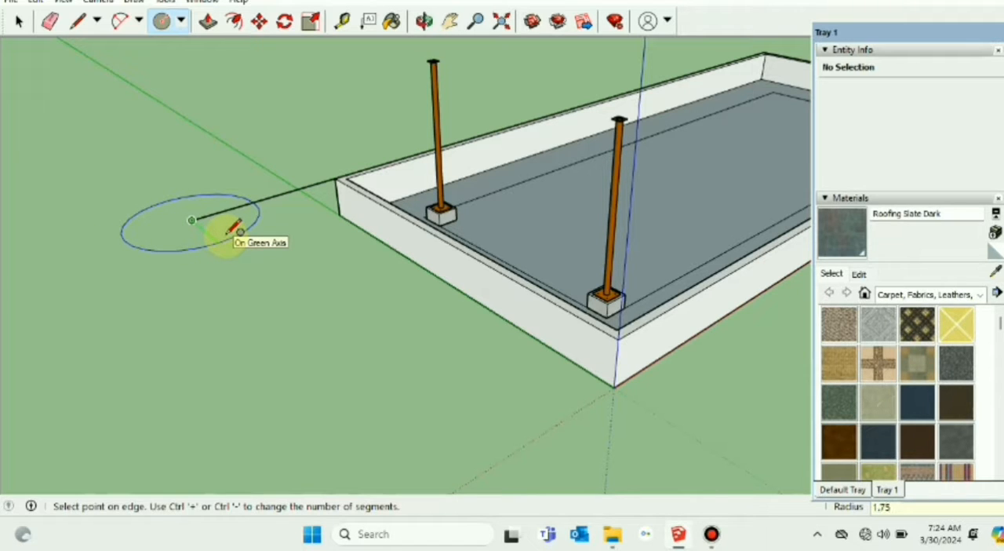
key(Escape)
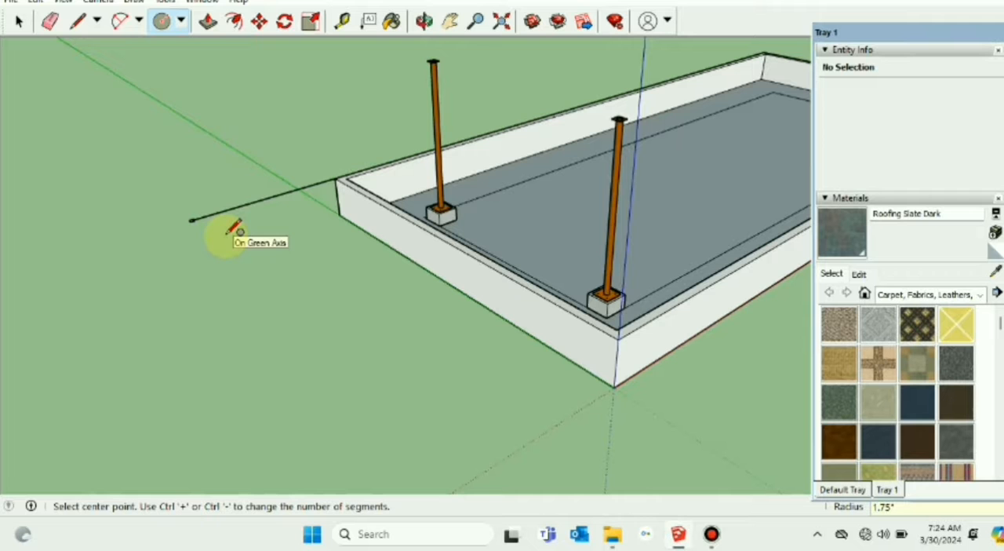
Step: Delete the guide line between the circle and the wall corner, keeping only the small circle
middle_drag(190, 264, 207, 312)
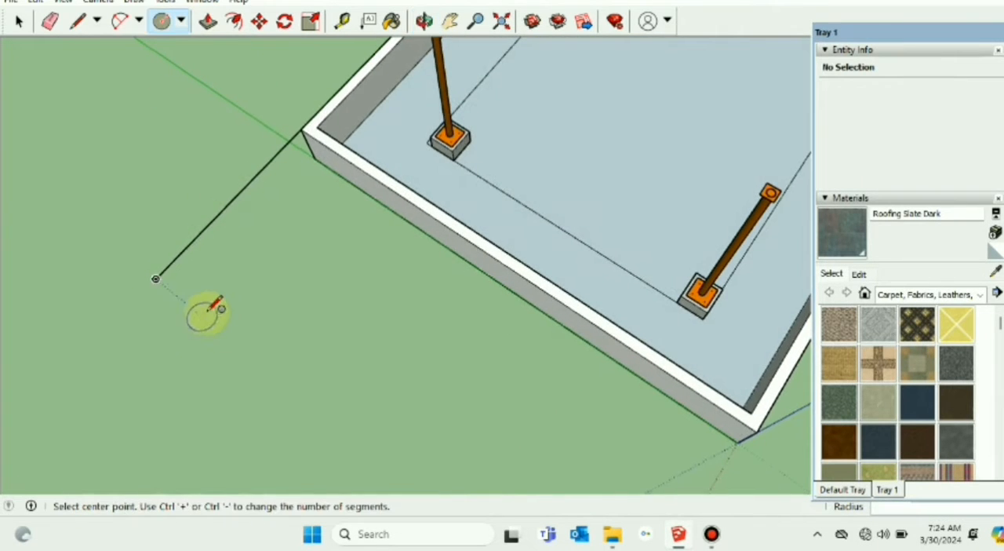
click(19, 21)
scroll(146, 276, up, 2)
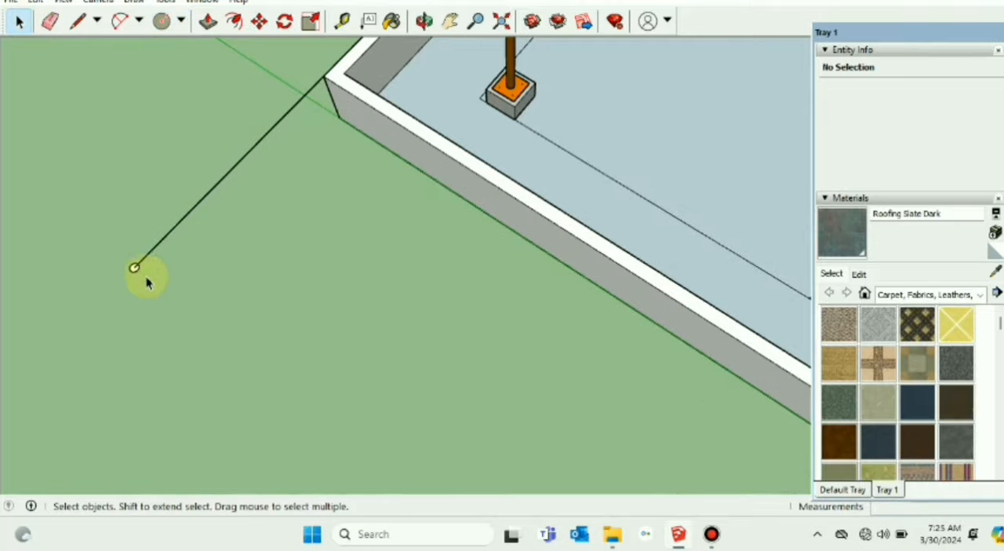
scroll(146, 276, up, 1)
mouse_move(146, 278)
middle_down()
mouse_move(197, 274)
mouse_move(138, 327)
middle_up()
scroll(133, 292, up, 1)
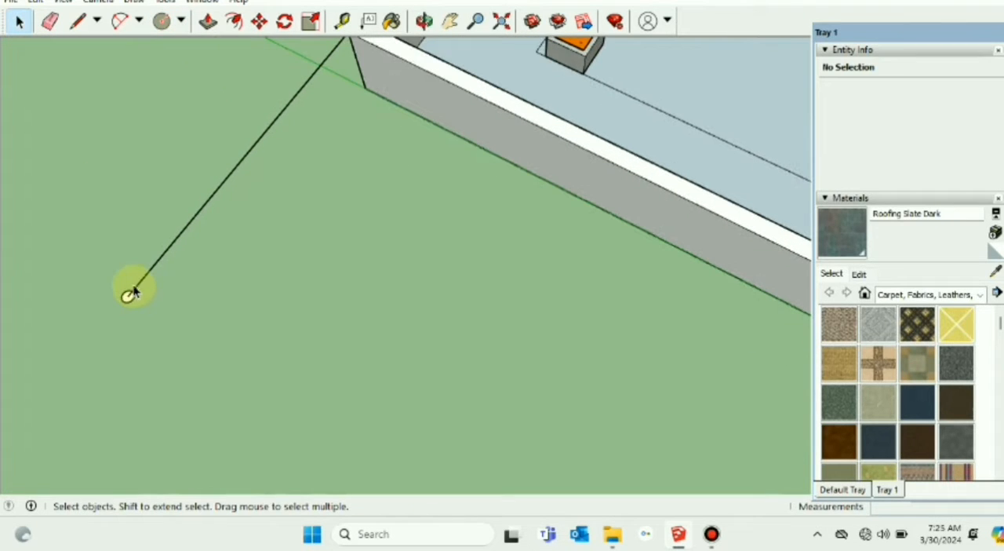
key(Delete)
scroll(128, 297, up, 3)
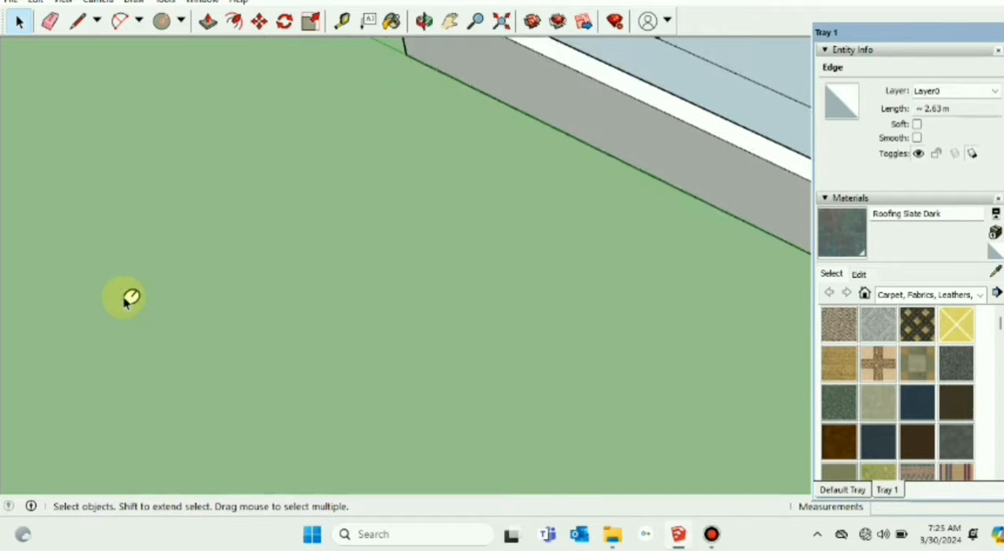
Step: Extrude the small circle upward 2.72 m with Push/Pull to form a round pole
click(205, 28)
drag(130, 295, 131, 250)
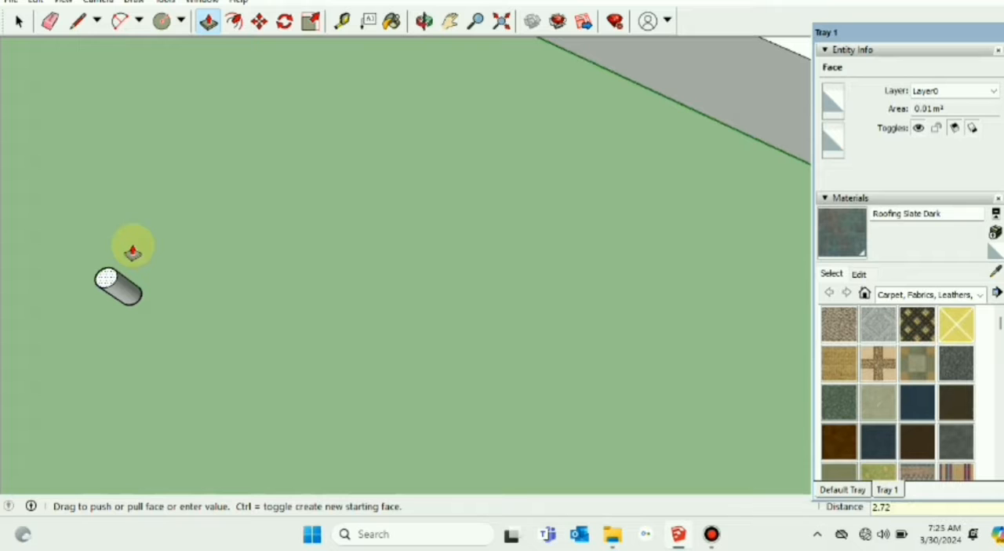
drag(132, 251, 132, 246)
scroll(217, 269, down, 3)
middle_drag(269, 274, 314, 141)
click(19, 22)
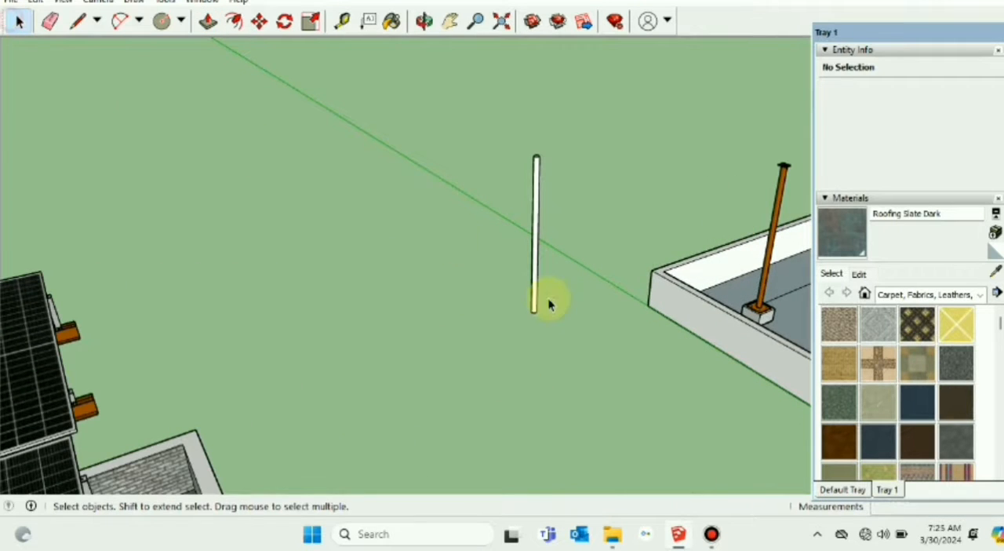
Step: Make the entire round pole a component named Column and deselect it
scroll(535, 290, up, 1)
scroll(668, 307, down, 1)
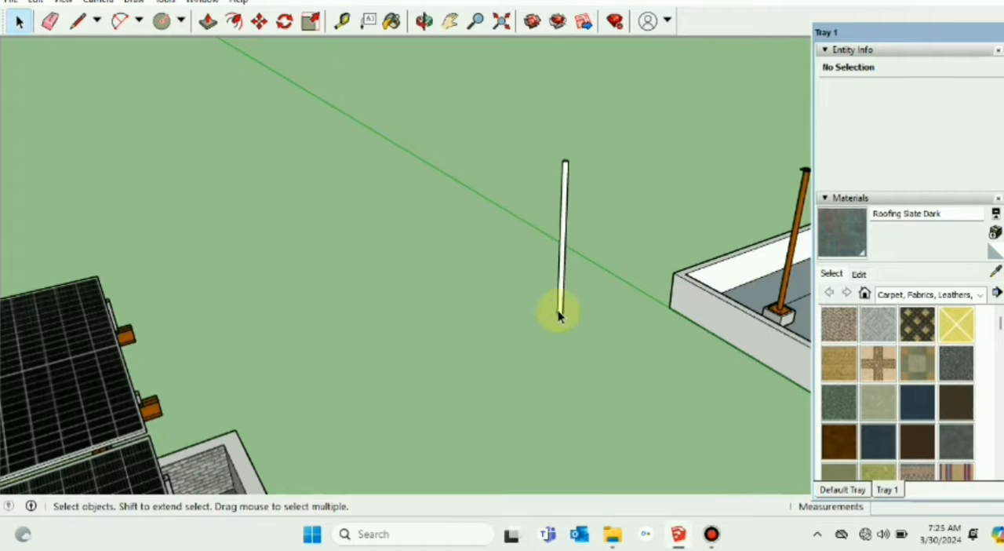
triple_click(562, 260)
right_click(562, 260)
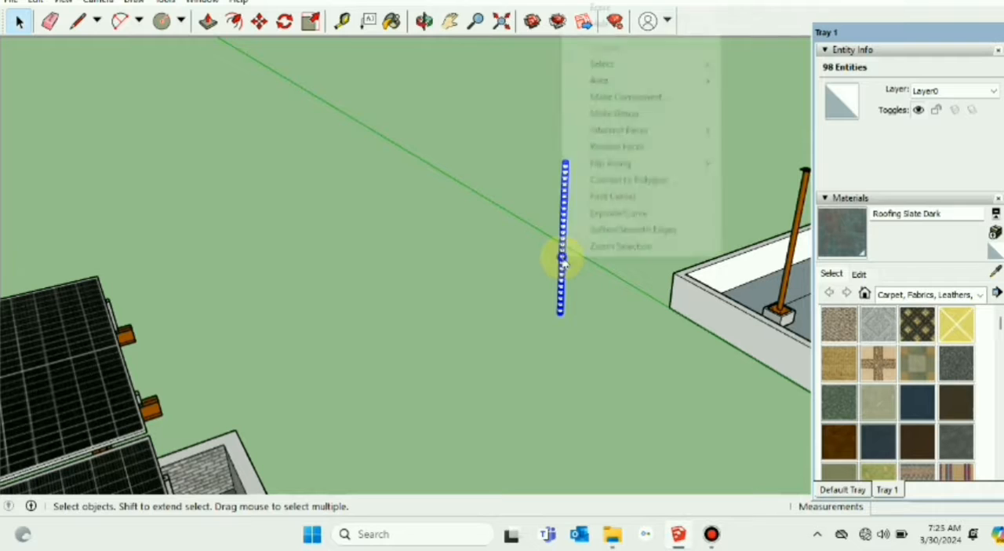
click(619, 96)
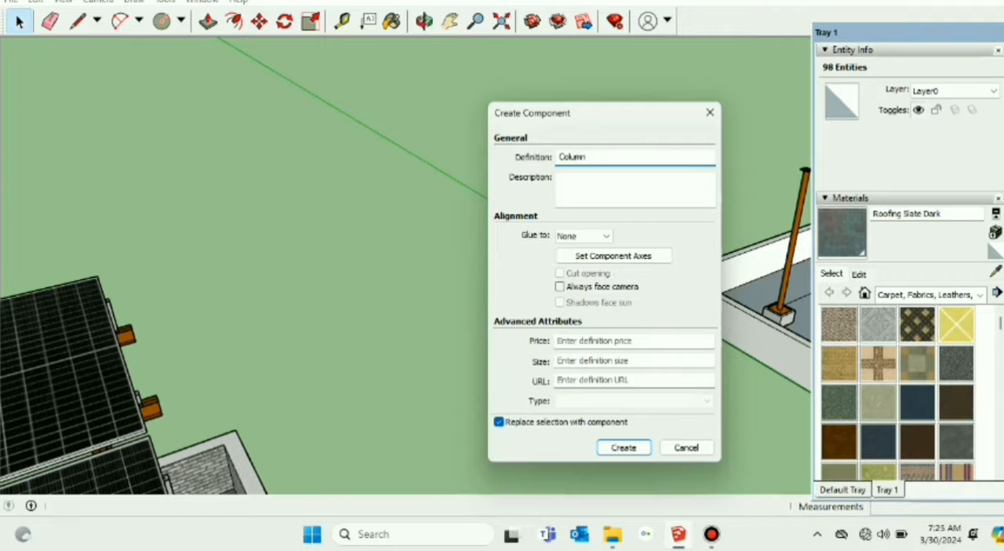
key(Return)
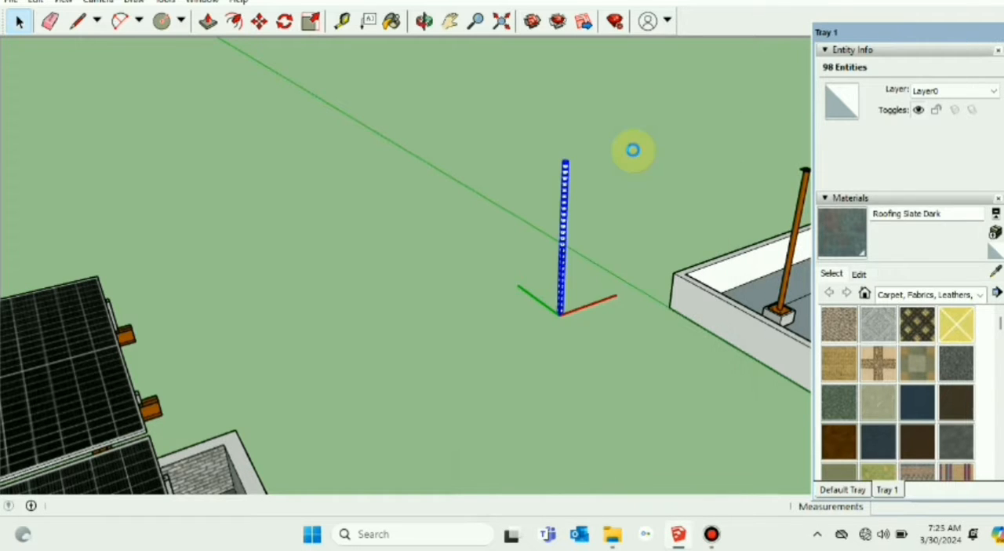
click(653, 229)
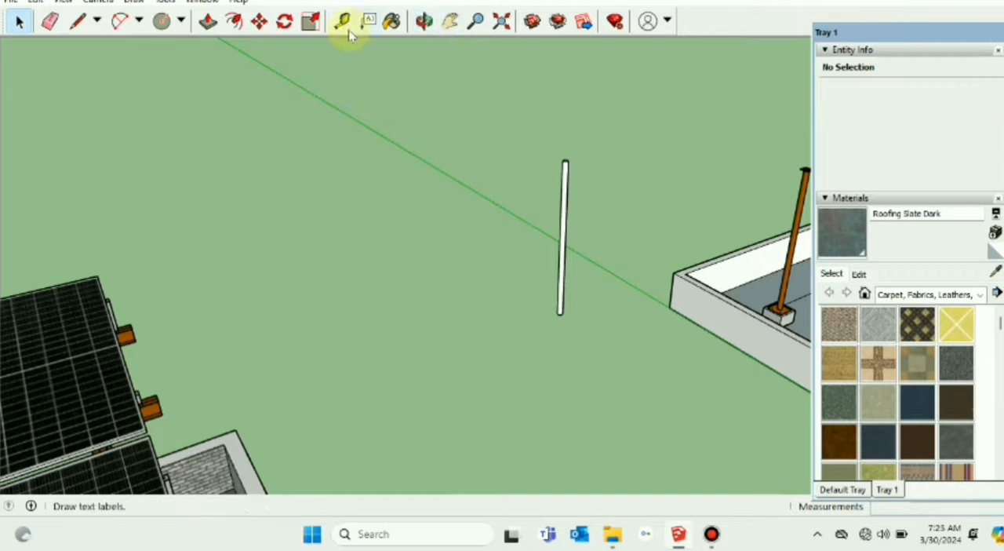
Step: Paint the Column component with Color C07 from the Colors material collection
click(393, 24)
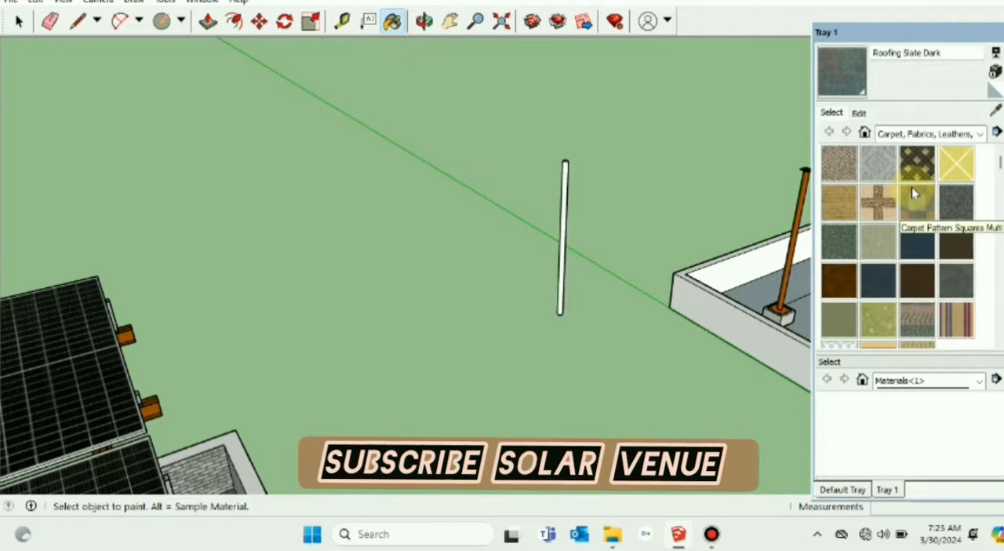
click(980, 135)
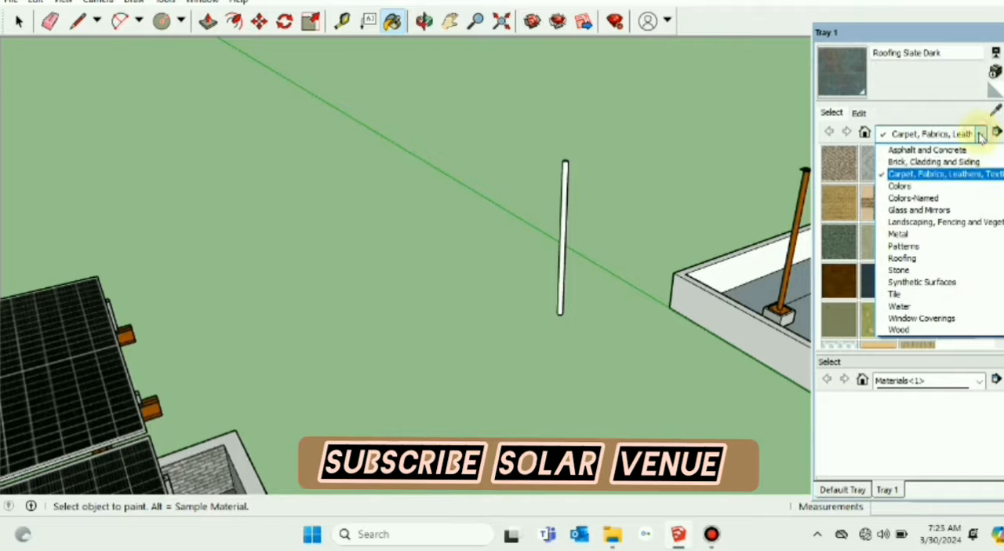
click(902, 186)
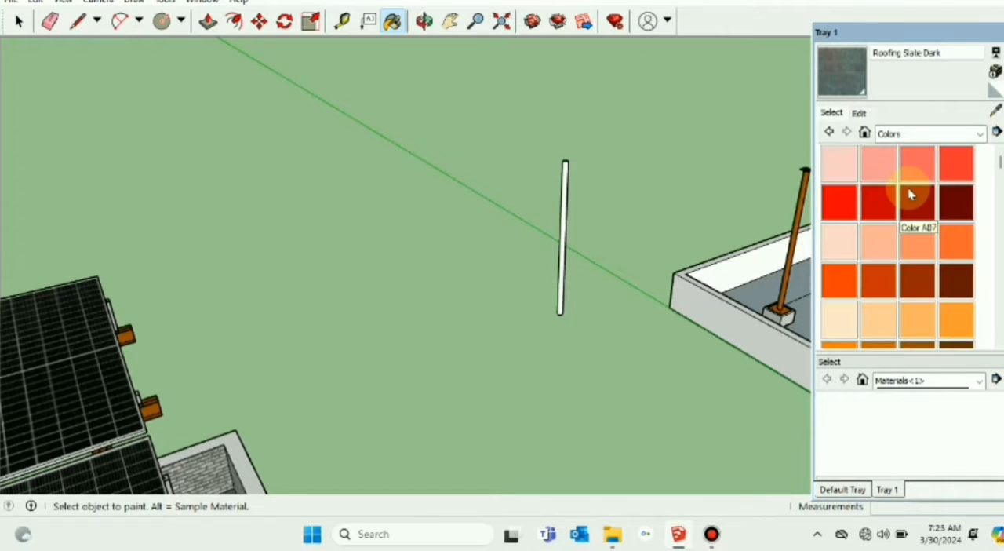
scroll(873, 321, down, 2)
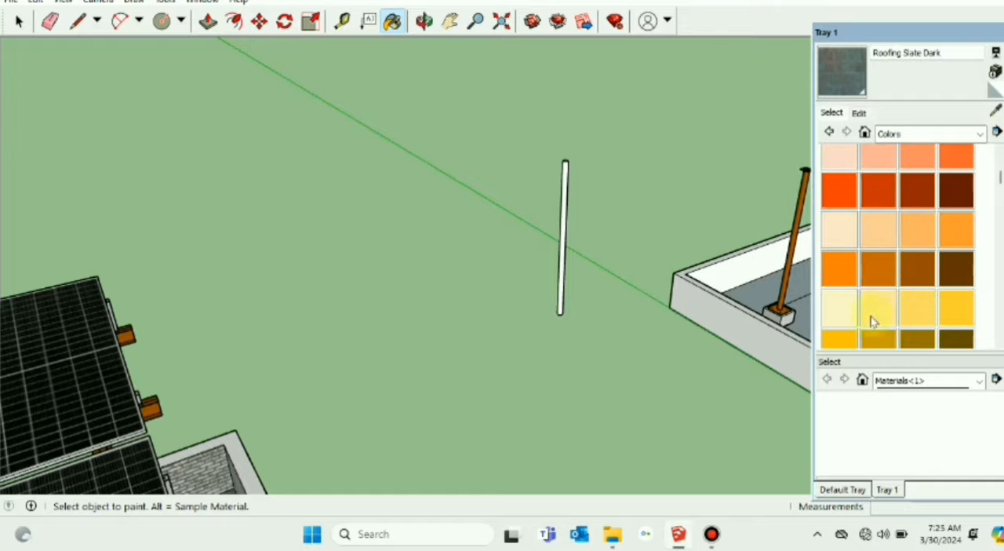
click(925, 265)
click(563, 222)
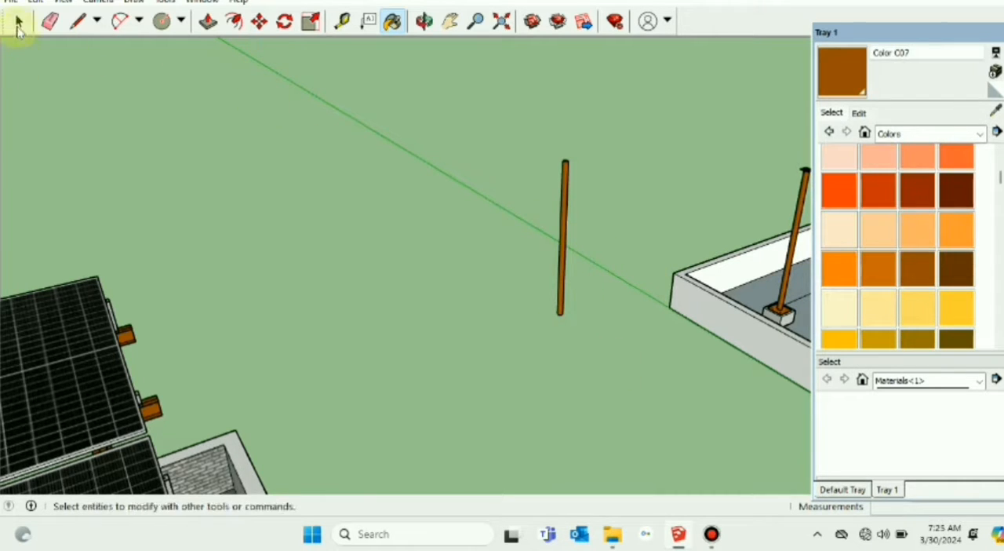
click(19, 21)
Step: Examine the cap plate on top of the copied rear pole and compare it with the new column
click(459, 24)
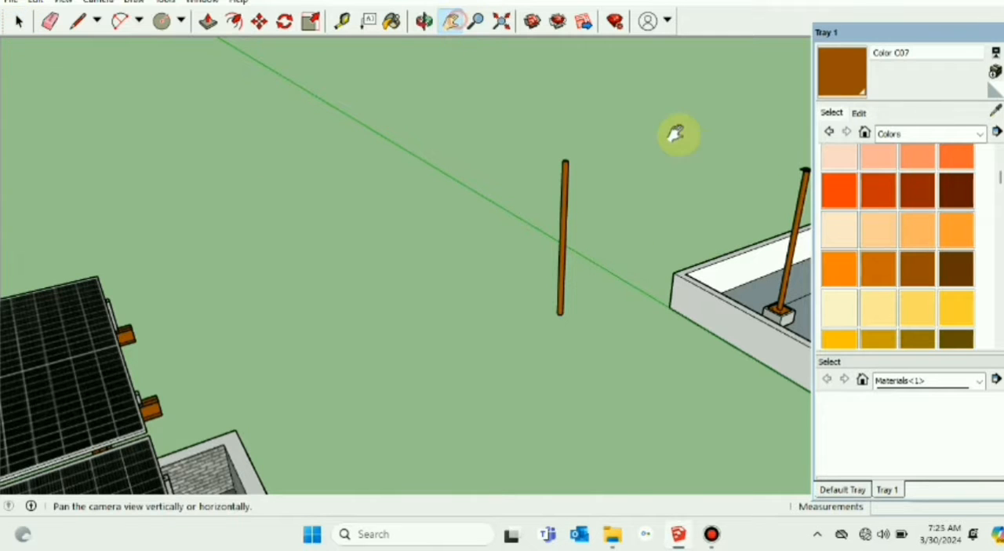
drag(674, 134, 642, 276)
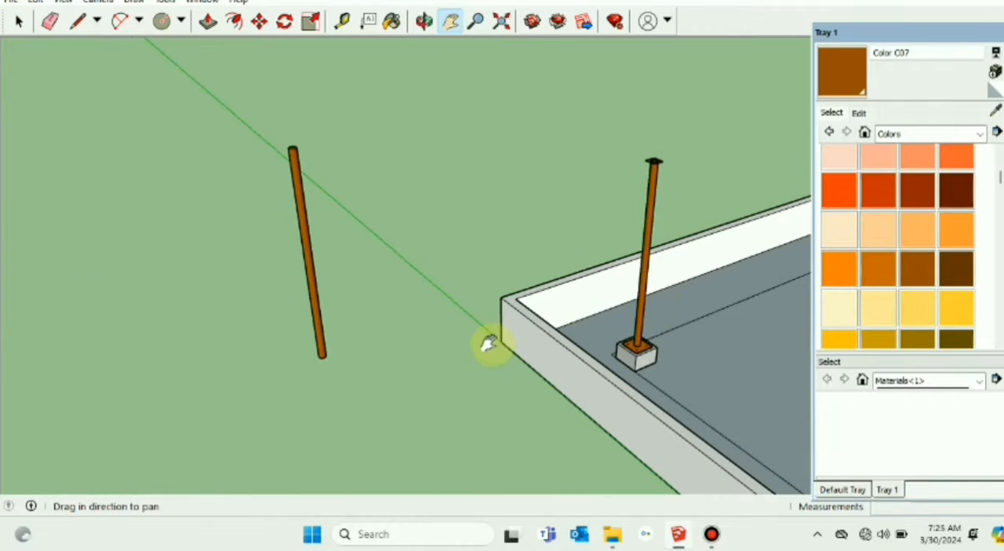
middle_drag(483, 343, 501, 253)
scroll(514, 239, down, 3)
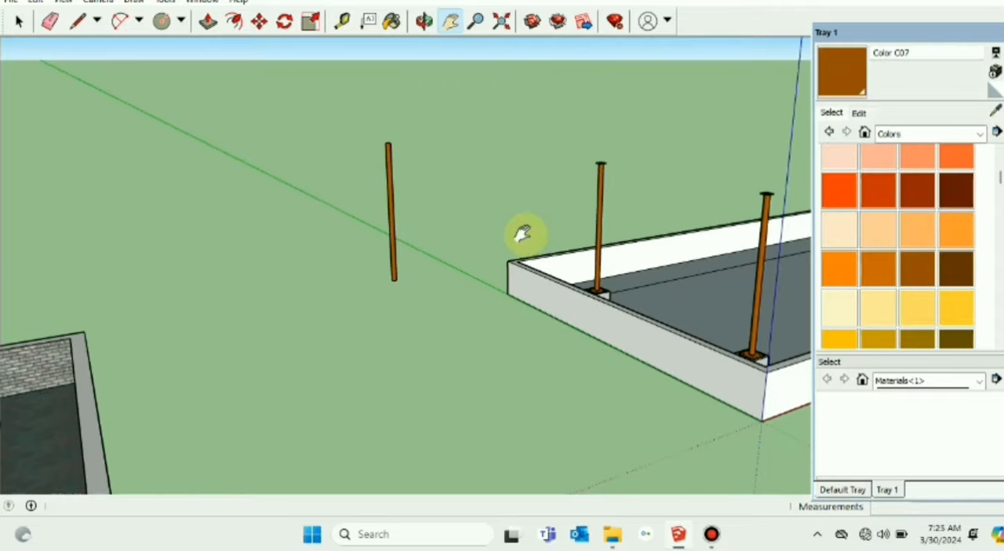
scroll(572, 196, up, 3)
scroll(623, 169, up, 3)
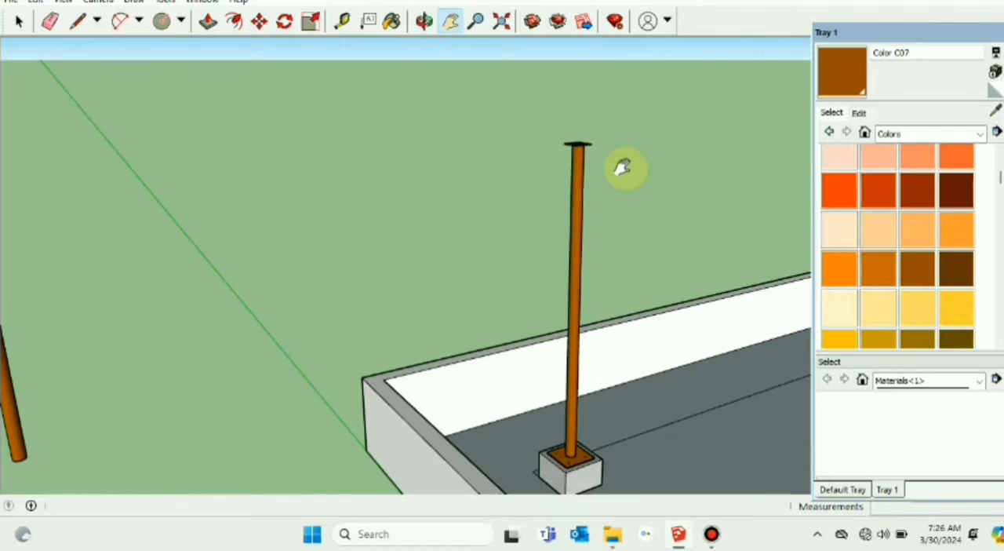
middle_drag(623, 169, 614, 209)
scroll(603, 180, up, 3)
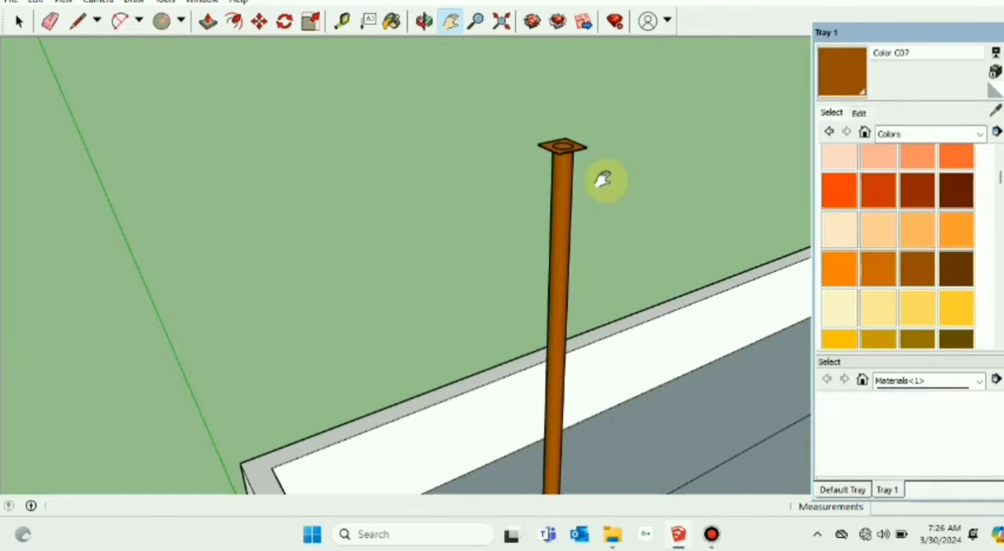
scroll(603, 180, down, 5)
Step: Draw a 0.15 m square at the end of a guide line from the wall's outer corner, and remove the guide line
click(80, 22)
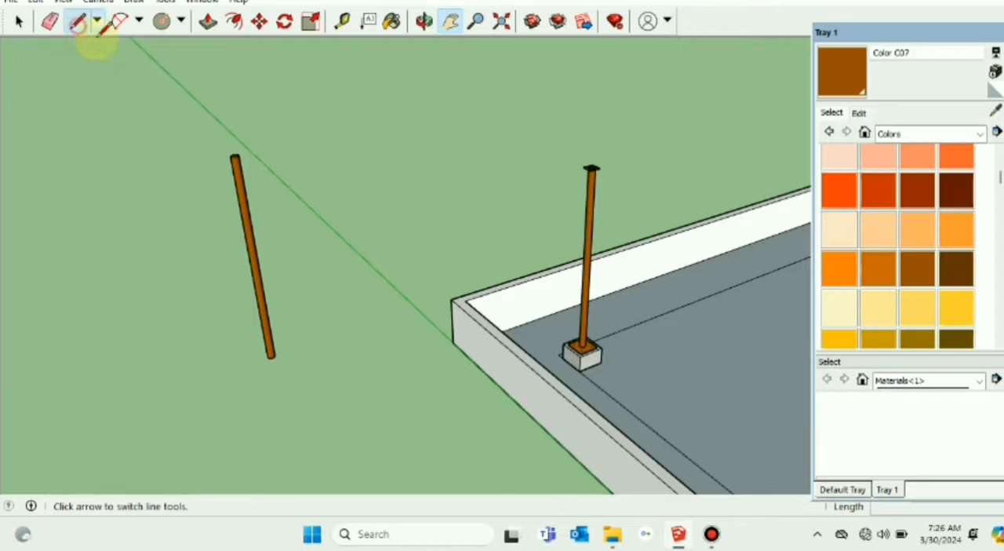
click(452, 302)
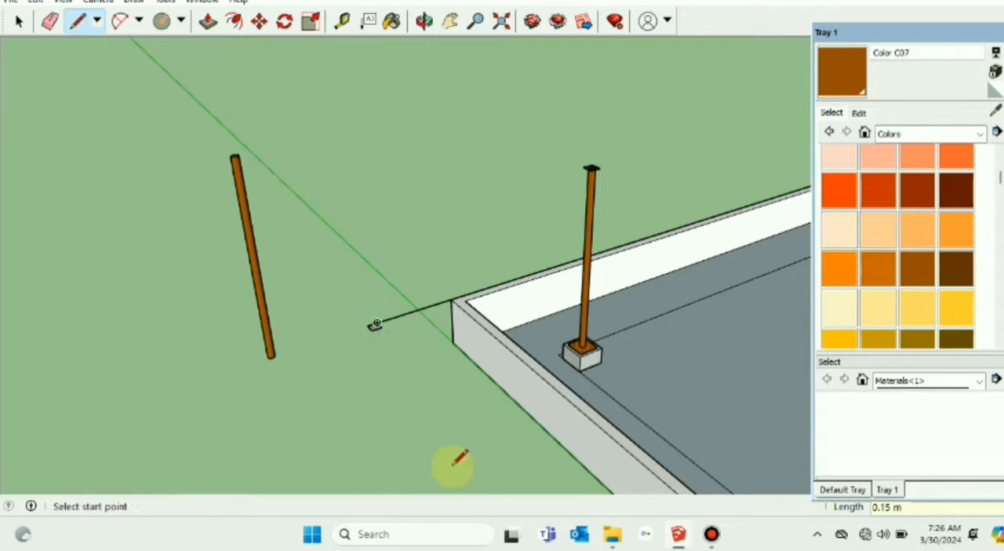
click(19, 21)
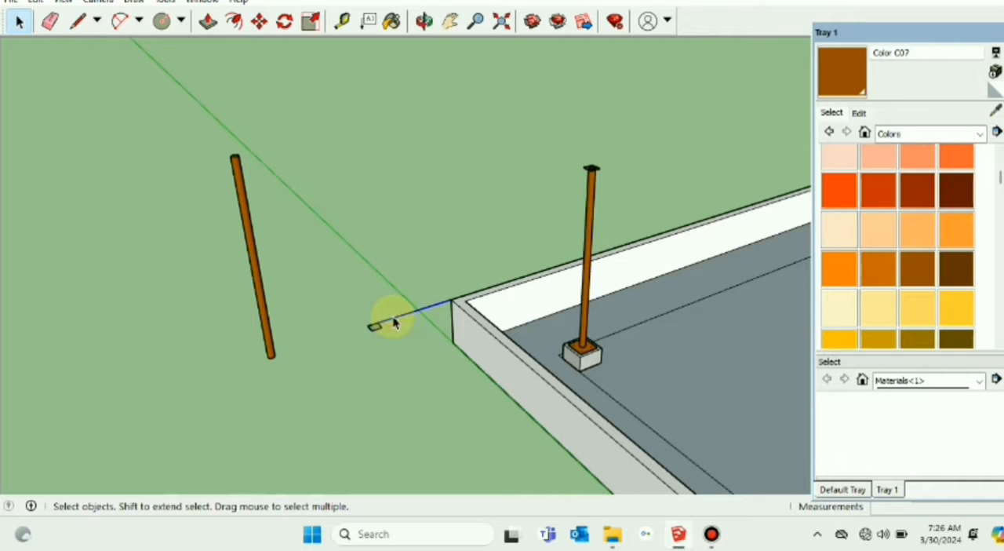
scroll(376, 330, up, 6)
middle_drag(377, 332, 384, 347)
Step: Extrude the small square slightly with Push/Pull to form a thin plate
click(208, 21)
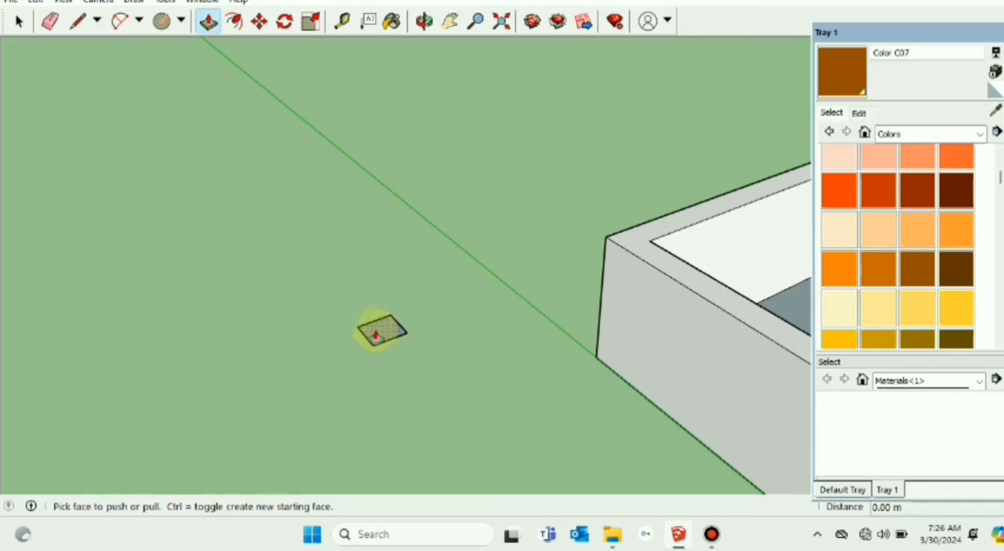
click(381, 332)
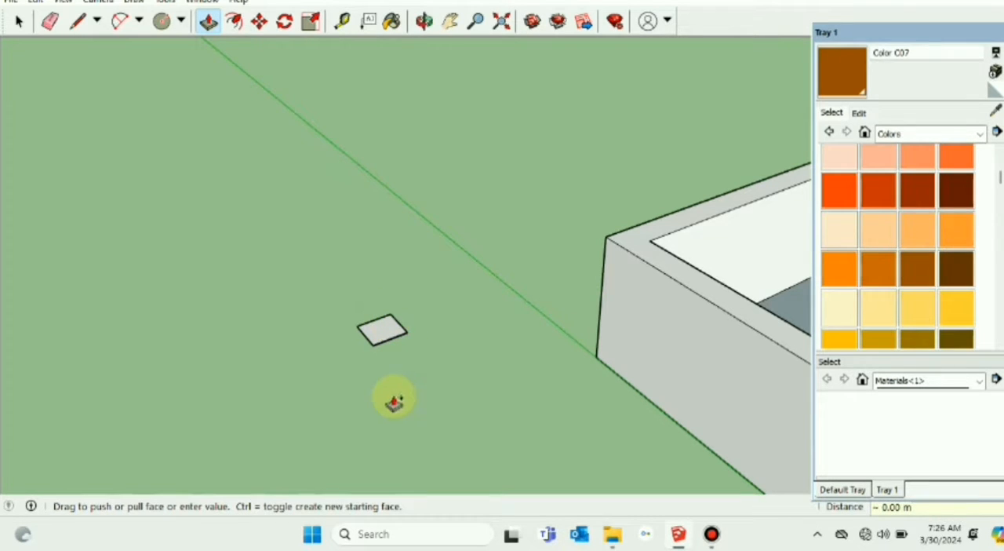
click(392, 399)
scroll(396, 395, up, 2)
middle_drag(416, 329, 361, 308)
scroll(363, 305, up, 3)
scroll(362, 308, up, 2)
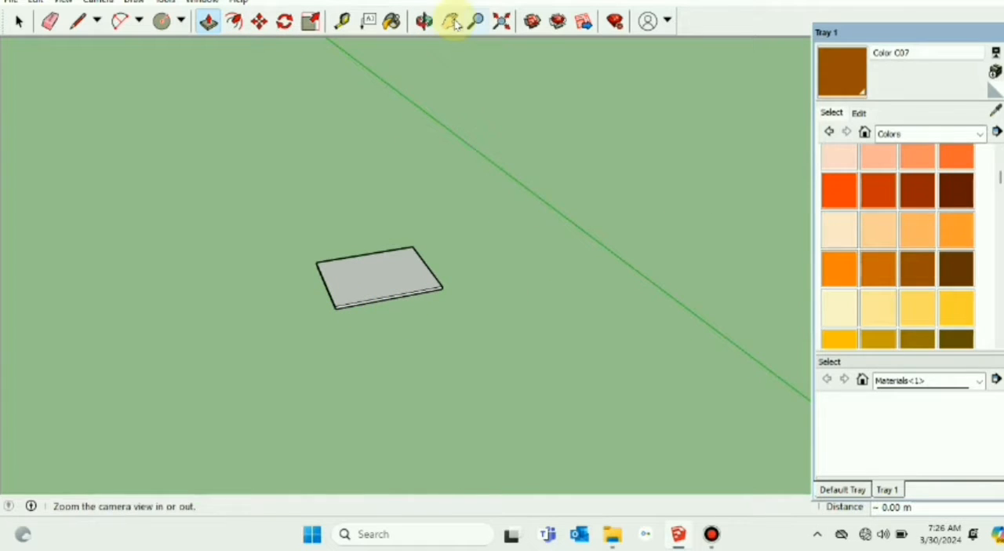
Step: Try to paint the thin plate's top face with Color C07
click(391, 21)
click(918, 281)
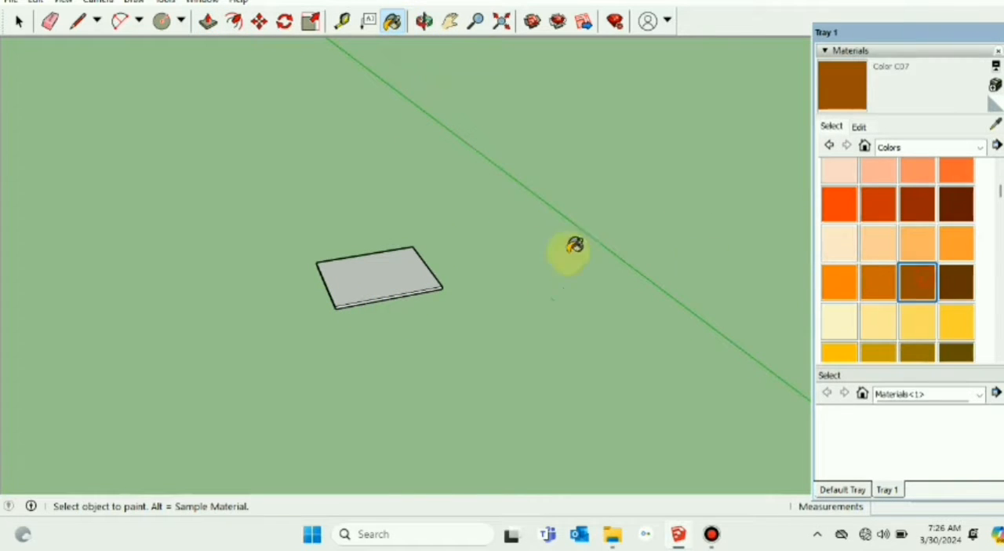
click(419, 283)
key(ctrl+shift)
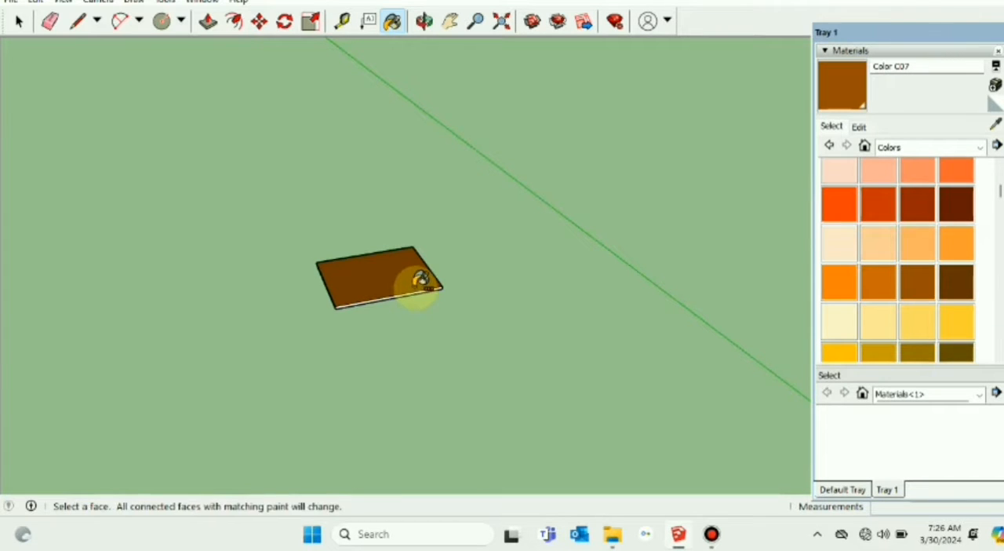
key(ctrl+z)
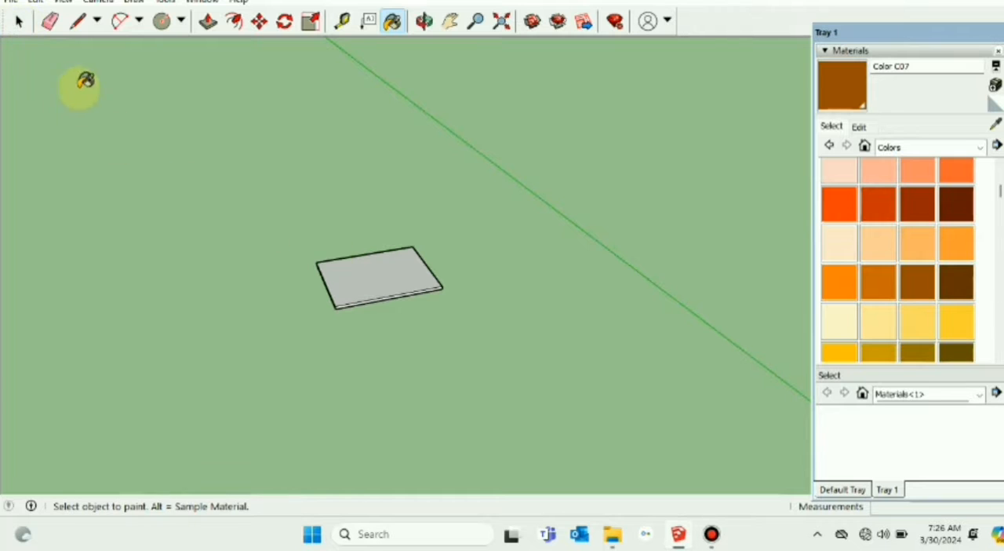
Step: Make the thin plate a component with the definition name Top Plate
click(19, 21)
click(349, 276)
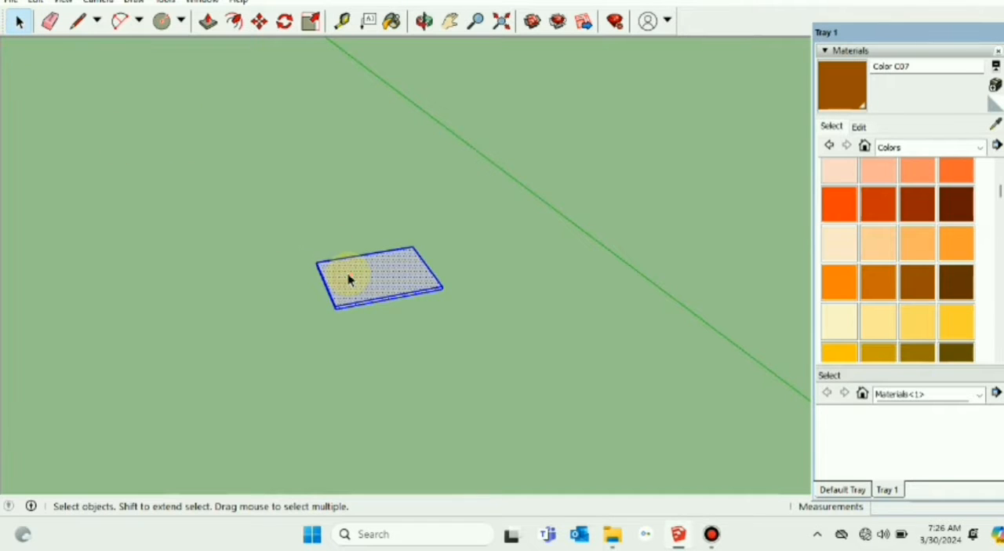
right_click(348, 276)
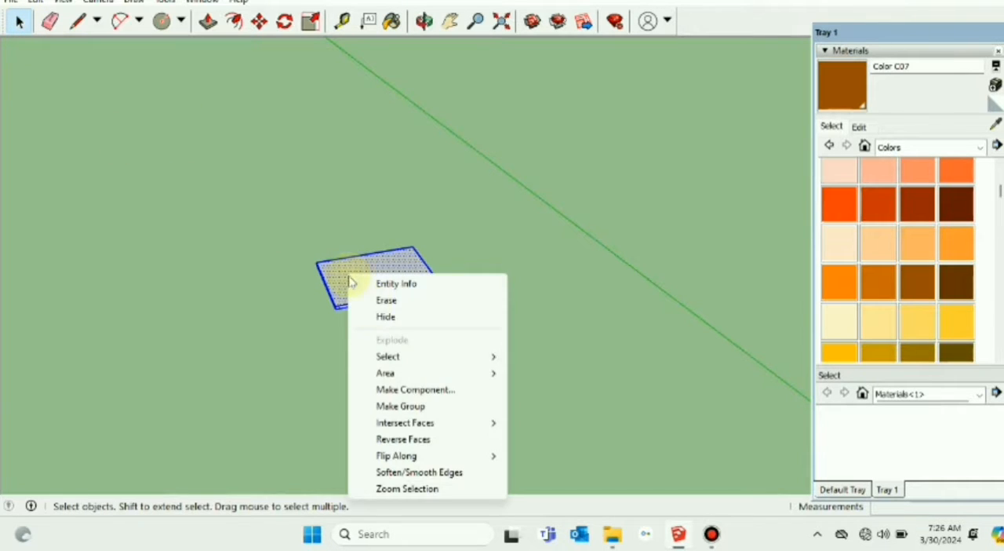
click(409, 390)
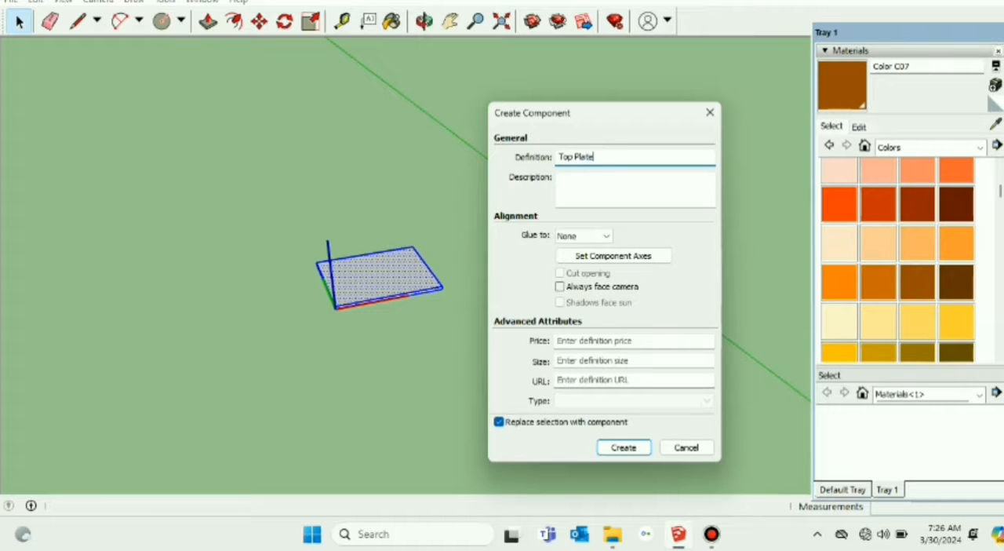
key(Return)
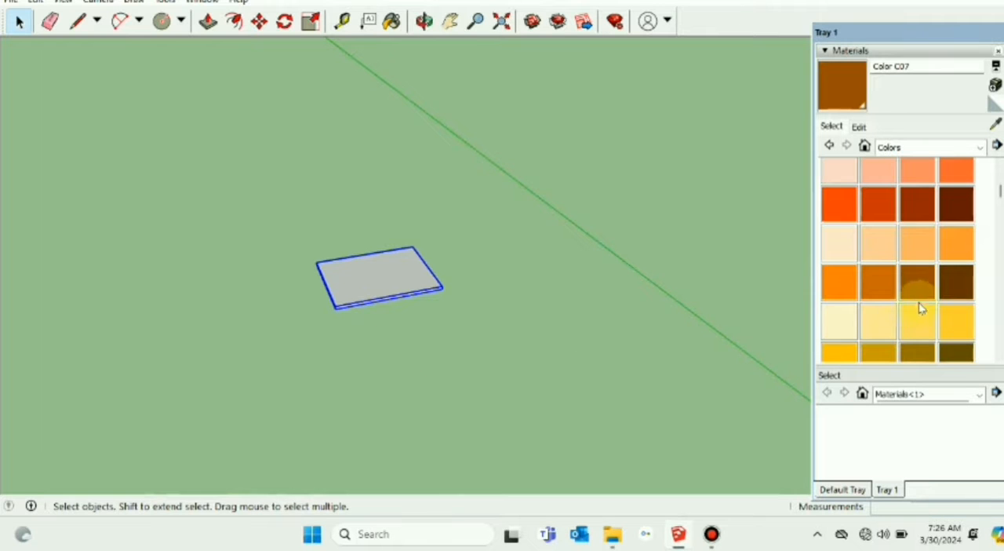
Step: Paint the Top Plate component with Color C07 and deselect it
click(917, 281)
click(389, 280)
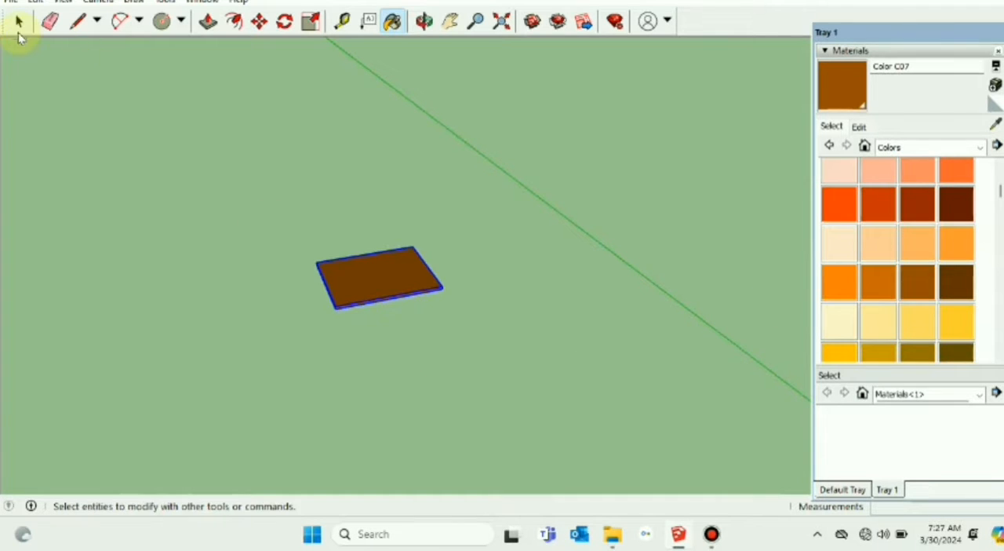
click(18, 22)
click(418, 326)
Step: Examine the base plate where the existing pole meets its concrete pedestal inside the walled roof
scroll(420, 326, down, 5)
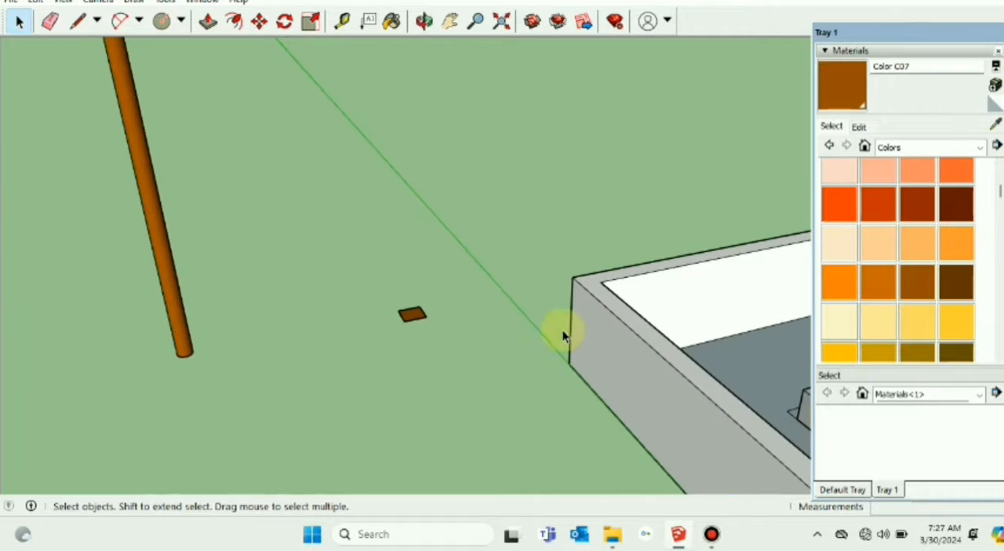
scroll(596, 341, down, 3)
scroll(749, 378, up, 2)
scroll(749, 378, up, 5)
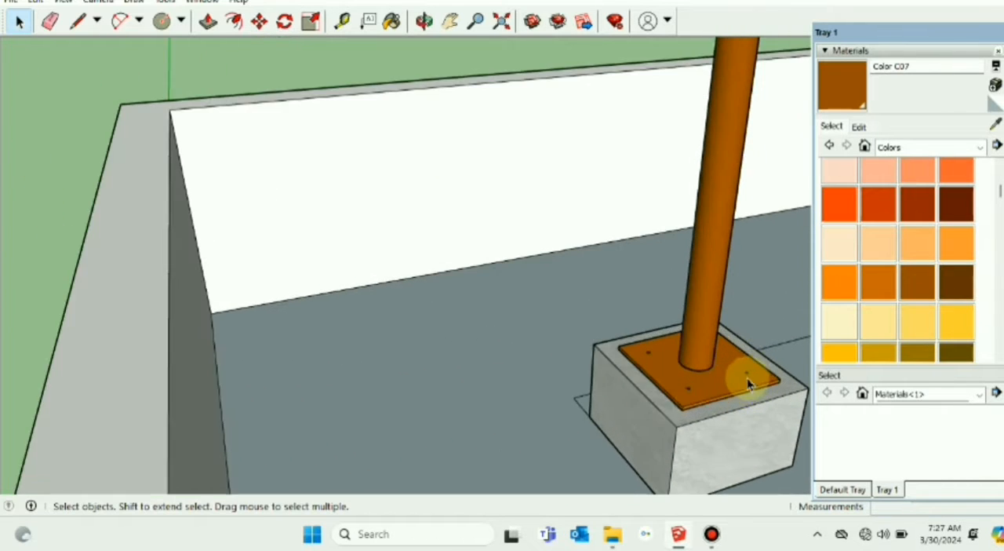
middle_drag(746, 377, 681, 411)
scroll(680, 411, up, 3)
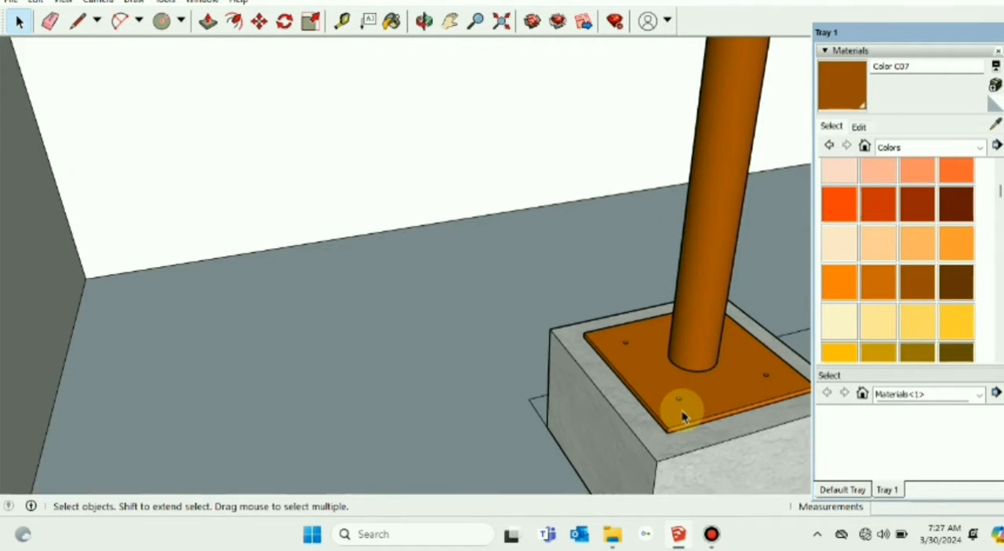
click(726, 404)
scroll(730, 406, down, 1)
scroll(729, 406, down, 6)
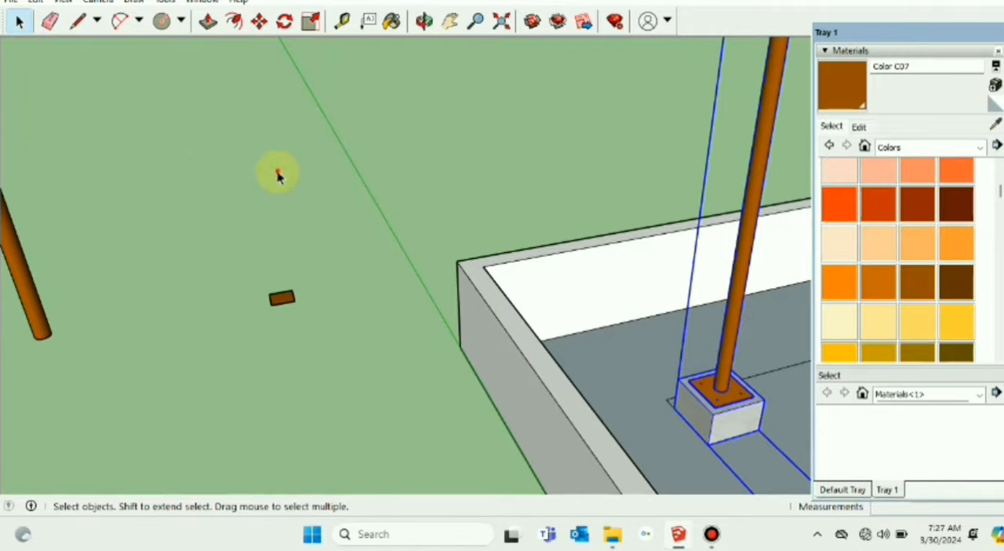
click(318, 208)
scroll(358, 242, down, 1)
scroll(525, 342, down, 1)
middle_drag(587, 395, 557, 350)
scroll(558, 350, up, 2)
middle_drag(665, 376, 664, 426)
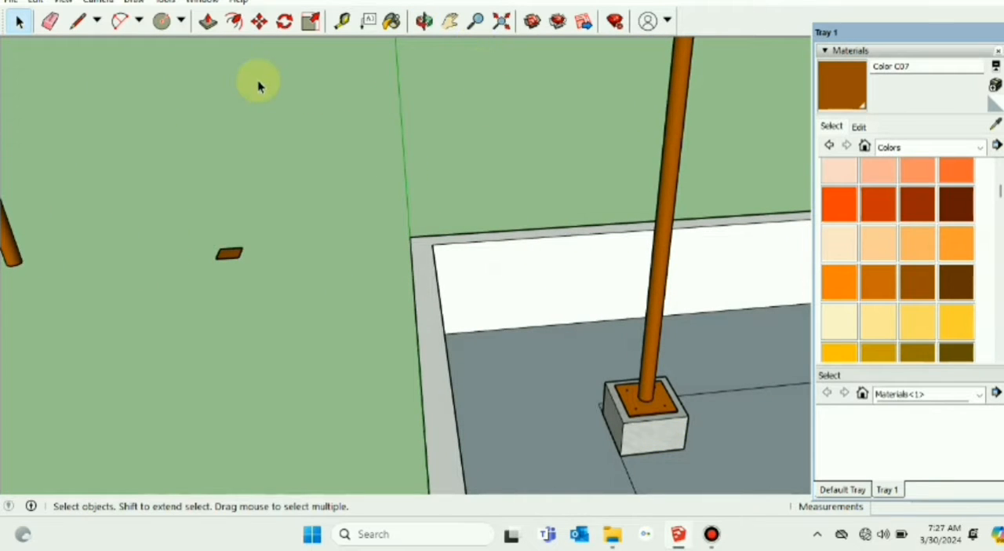
Step: Draw a 250 mm square at the end of a guide line from the top plate's corner, and remove the guide line
click(79, 22)
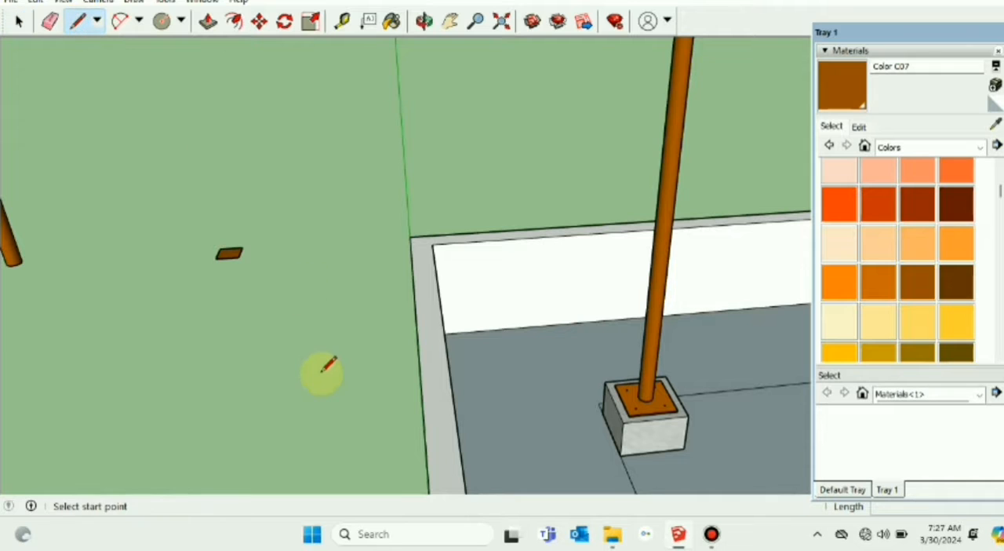
scroll(298, 276, up, 3)
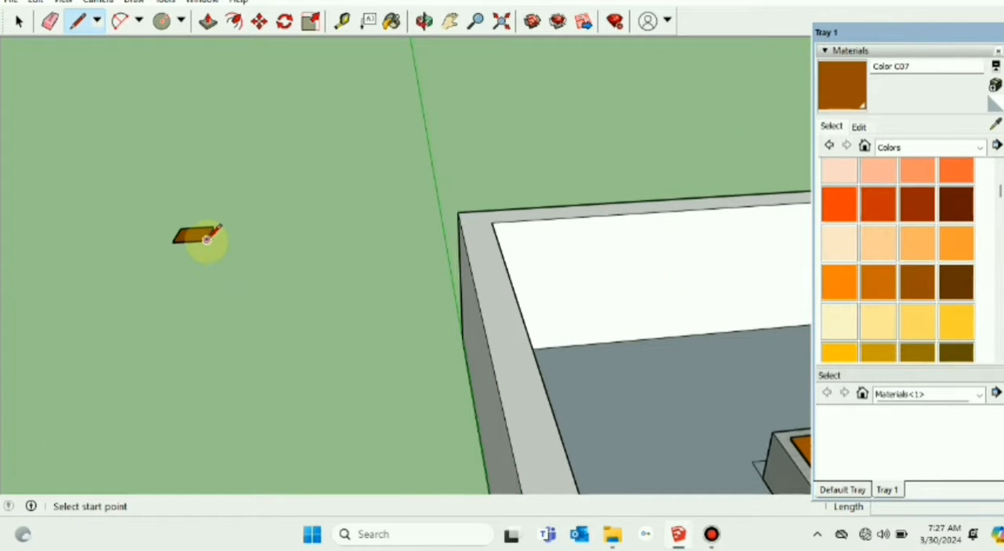
click(207, 239)
click(259, 237)
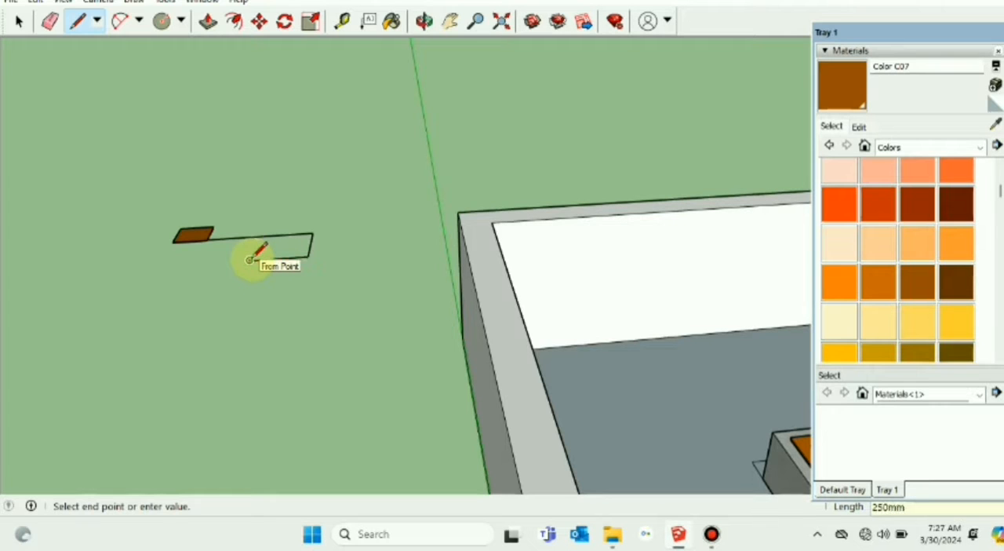
click(268, 237)
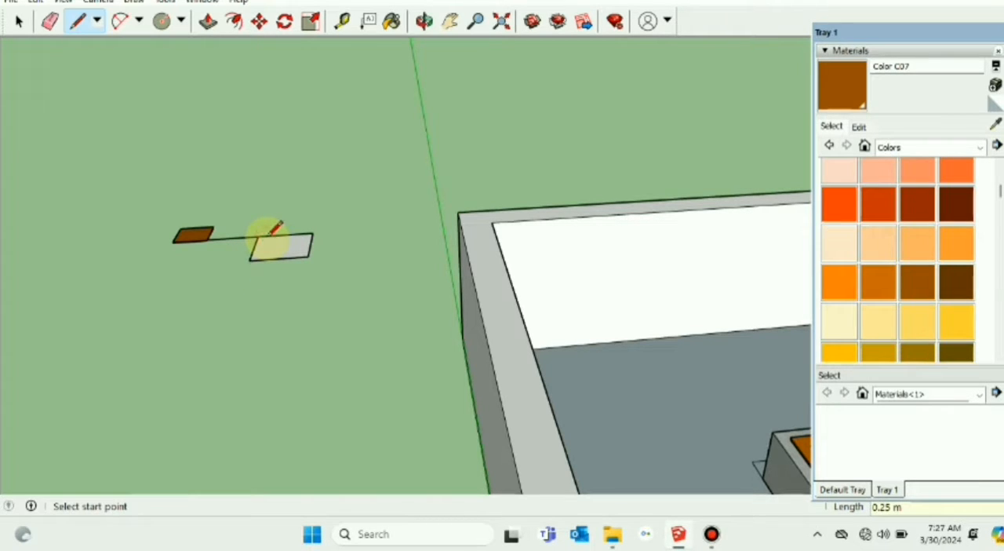
click(19, 21)
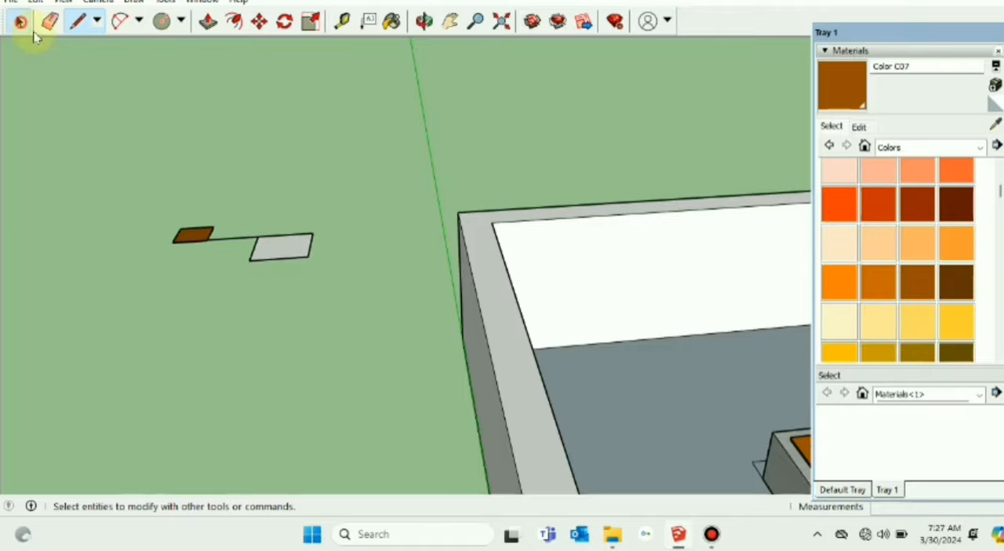
click(253, 246)
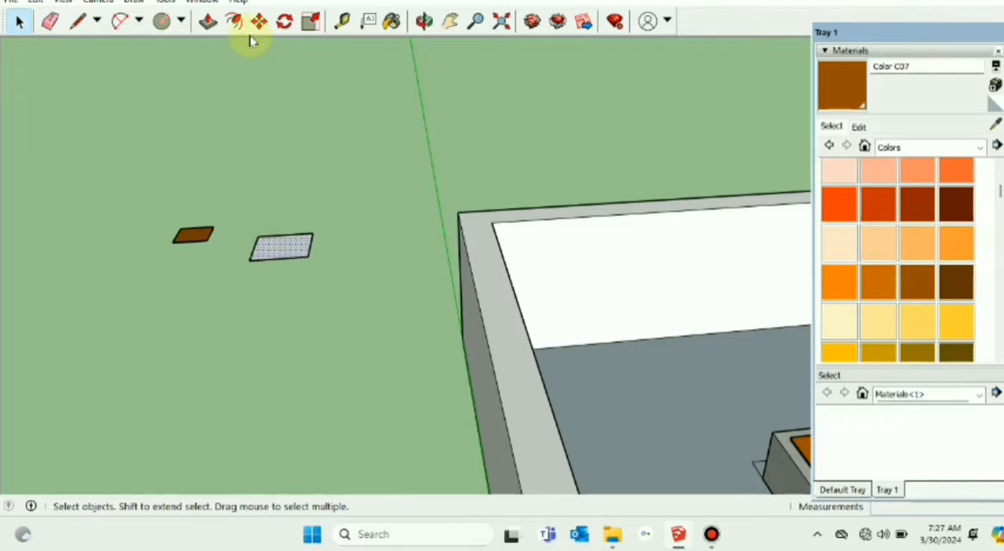
Step: Extrude the 250 mm square by 10 mm with Push/Pull to form the base plate
click(208, 21)
drag(281, 248, 280, 229)
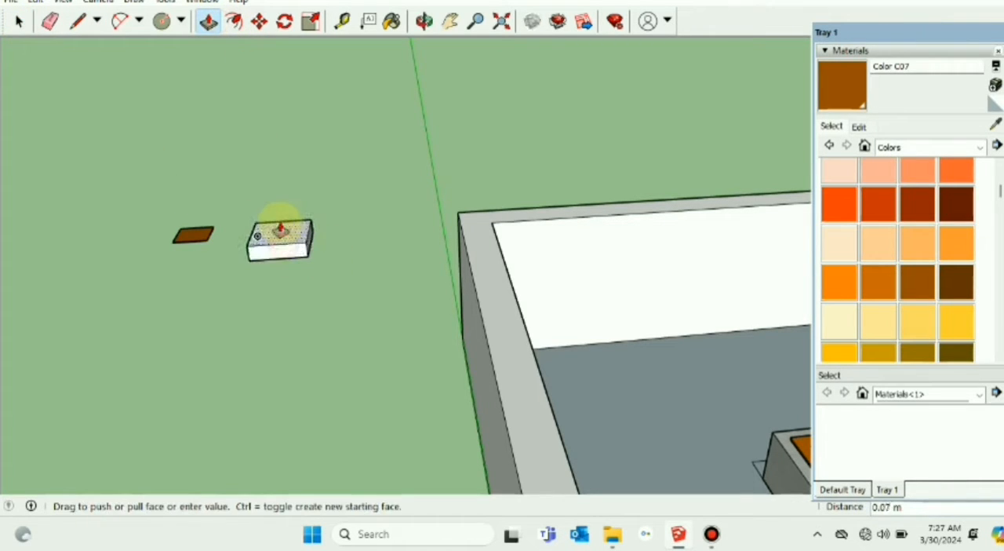
text(10mm)
key(Return)
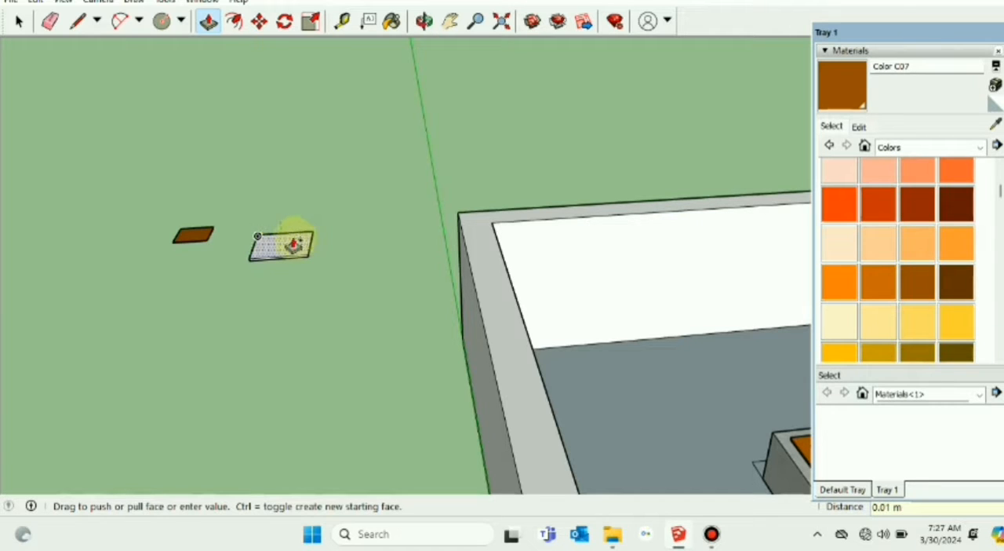
key(space)
Step: Examine the bolt hole layout on the existing pole's base plate and compare it with the new unpainted plate
scroll(287, 263, up, 1)
scroll(287, 259, up, 1)
middle_drag(287, 258, 290, 276)
scroll(528, 312, down, 3)
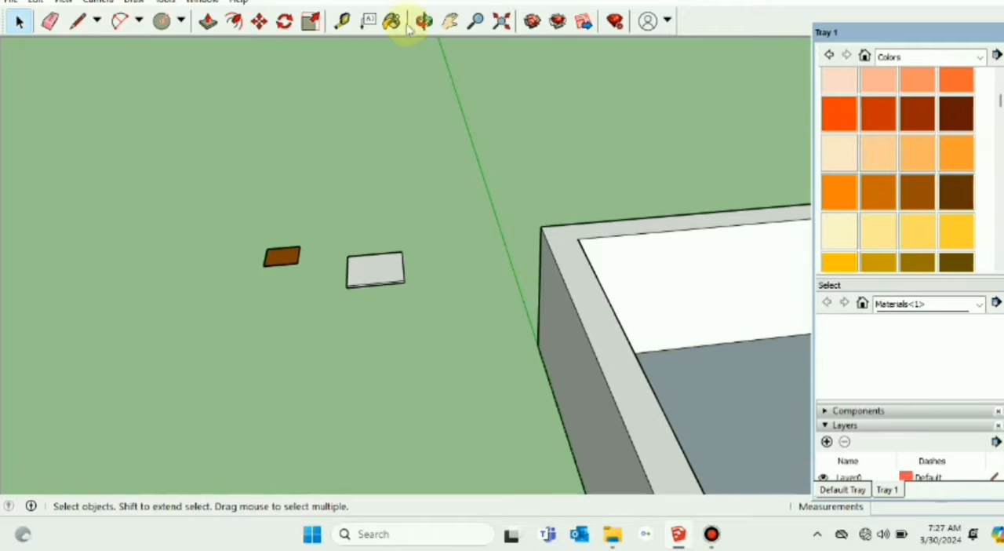
click(451, 25)
drag(666, 248, 289, 184)
scroll(554, 431, up, 4)
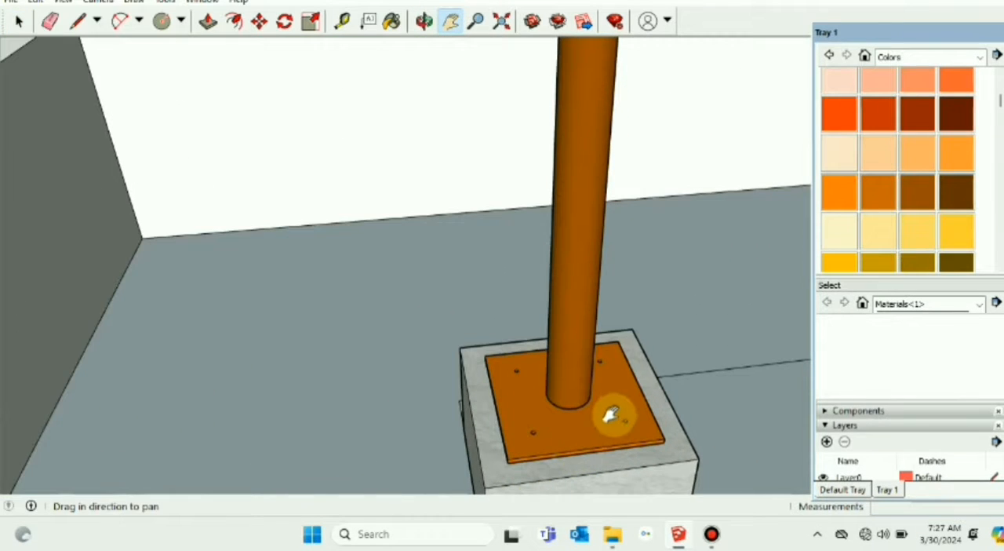
middle_drag(610, 410, 527, 370)
scroll(515, 365, up, 2)
scroll(526, 401, down, 5)
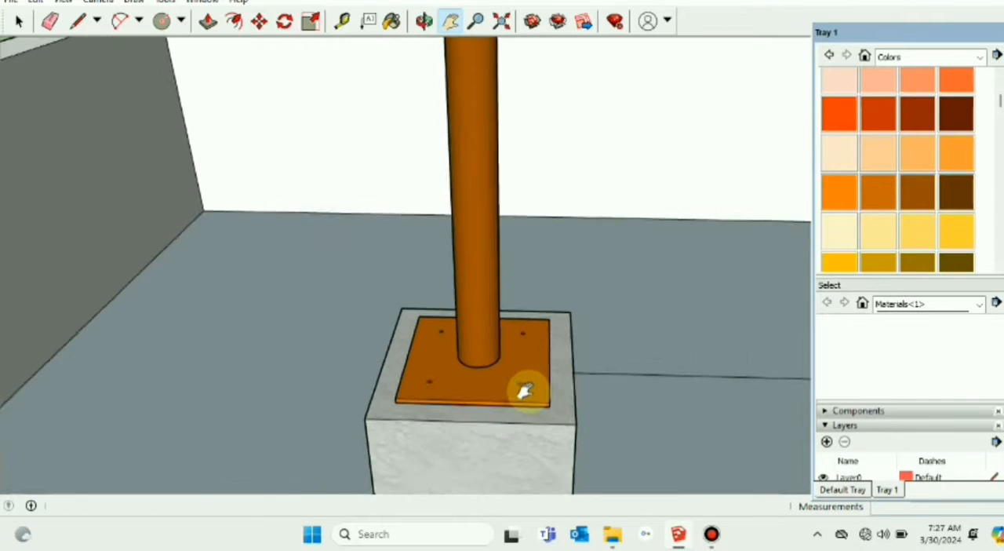
scroll(302, 217, up, 3)
scroll(302, 217, up, 4)
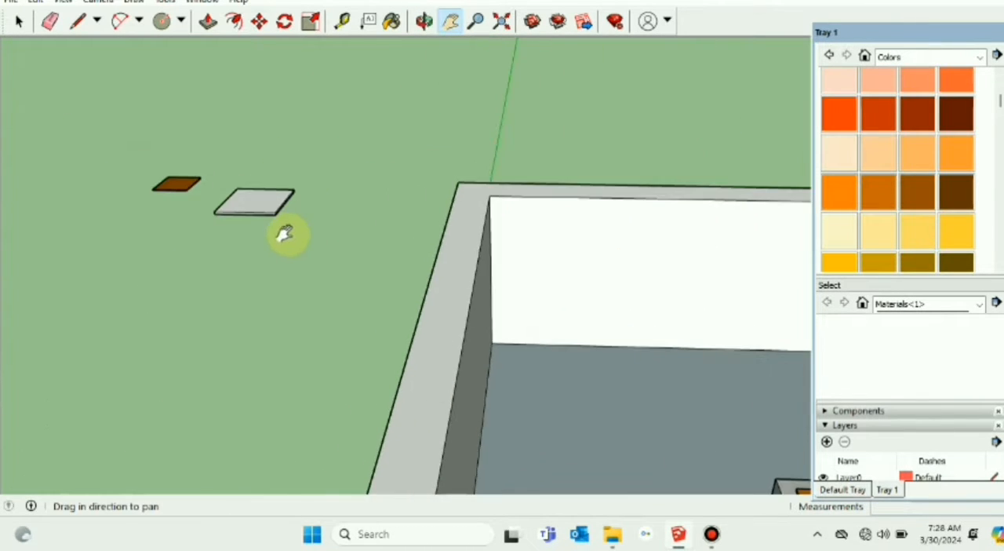
drag(221, 238, 297, 251)
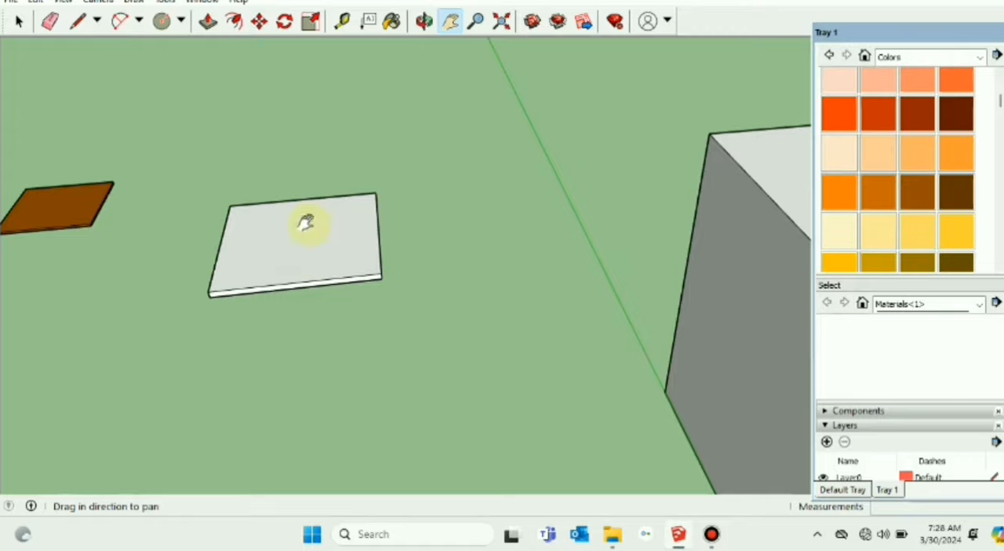
Step: Draw two perpendicular centre lines across the new base plate's top face between the midpoints of its edges
click(77, 22)
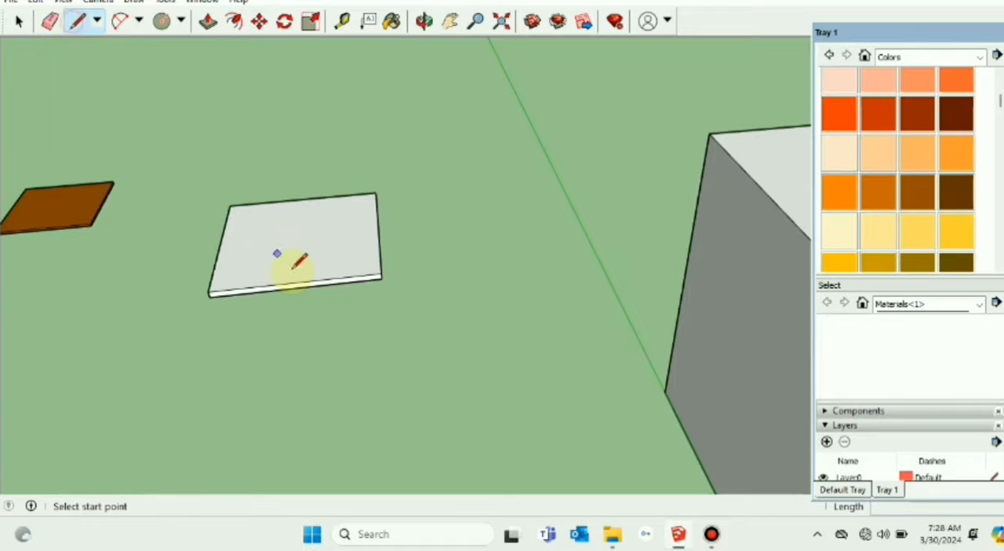
click(303, 198)
click(296, 281)
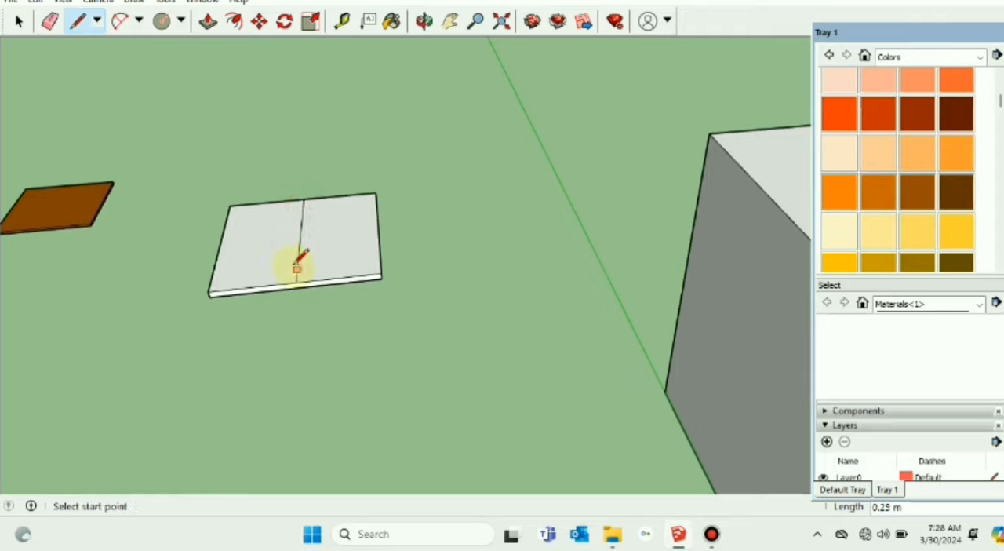
click(299, 237)
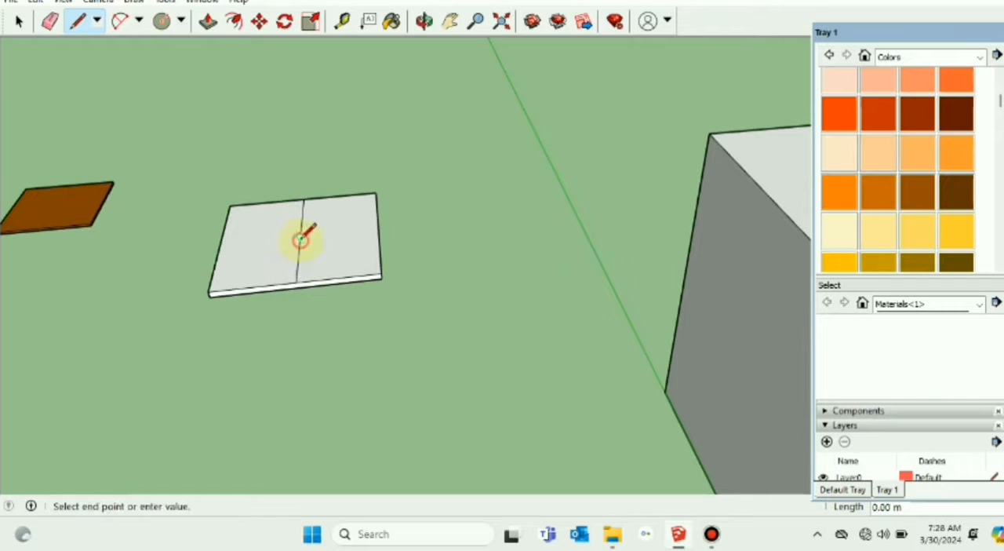
click(378, 229)
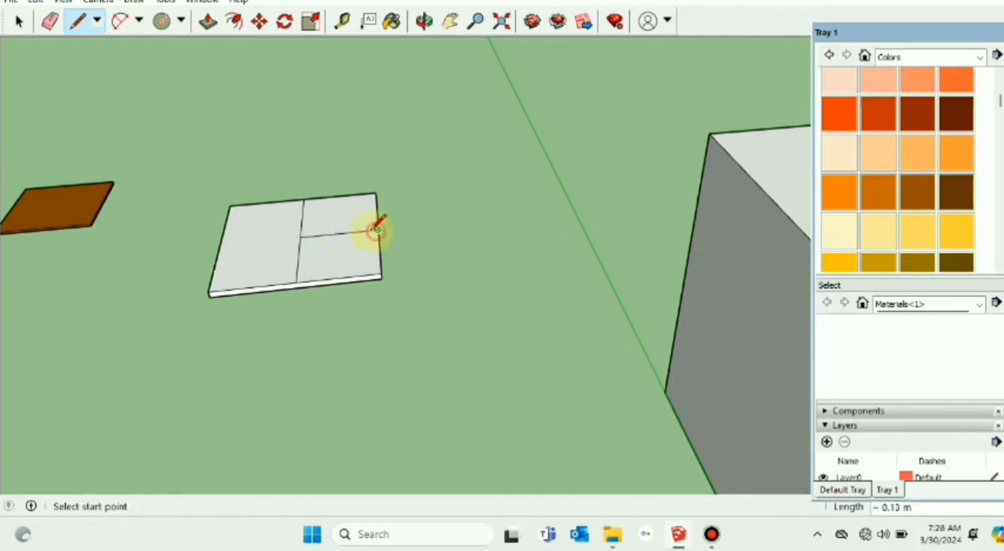
click(300, 236)
click(226, 239)
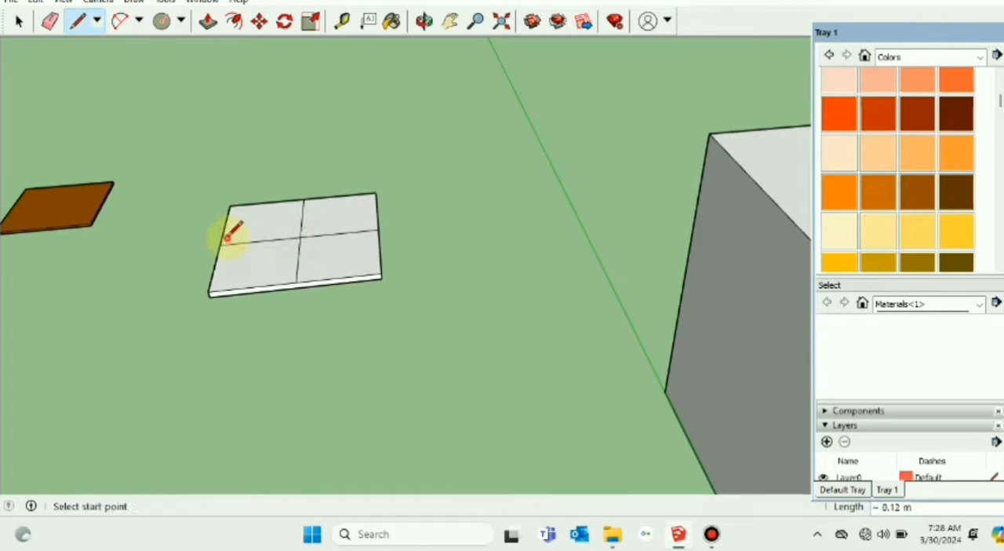
Step: Draw both diagonals across the base plate's top face from corner to corner through its centre
click(300, 236)
click(210, 291)
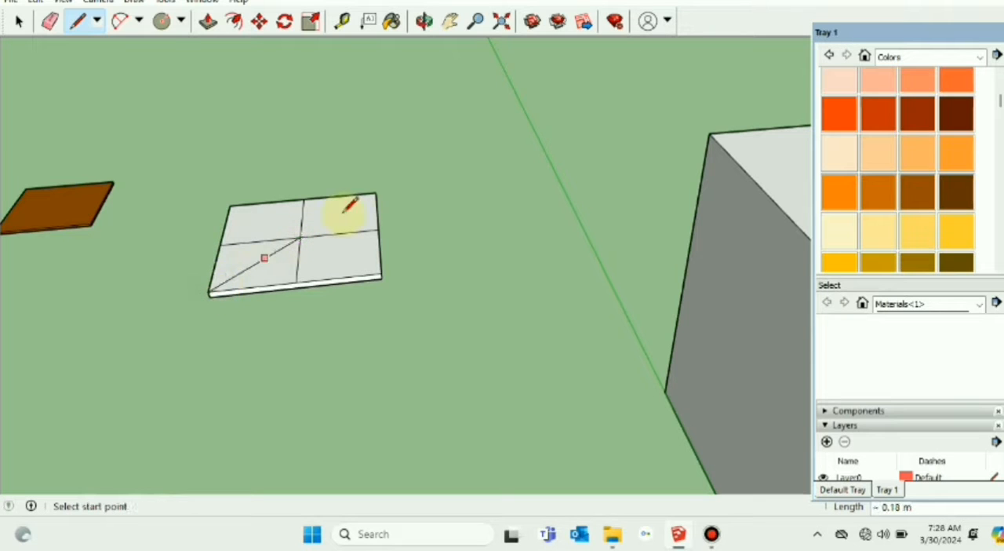
click(376, 192)
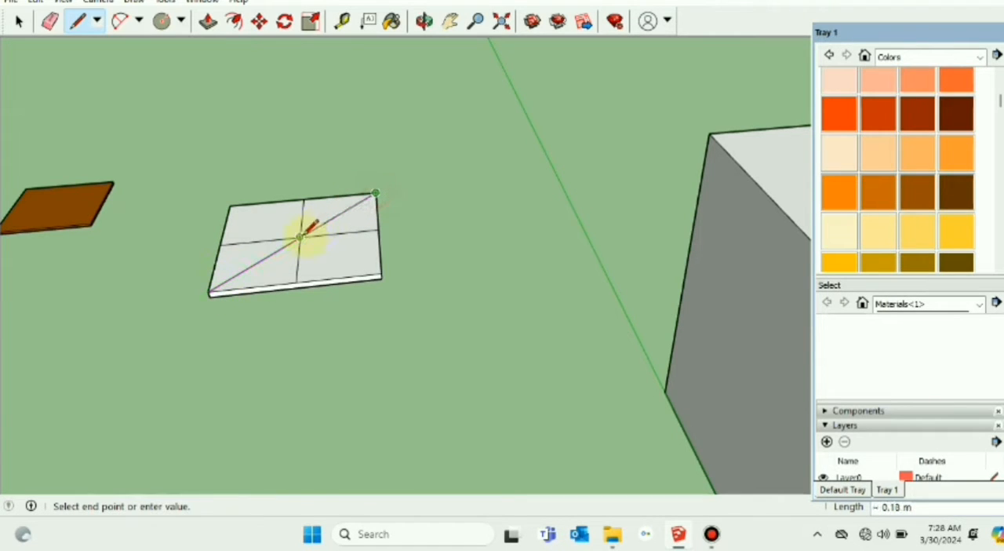
click(300, 236)
click(381, 272)
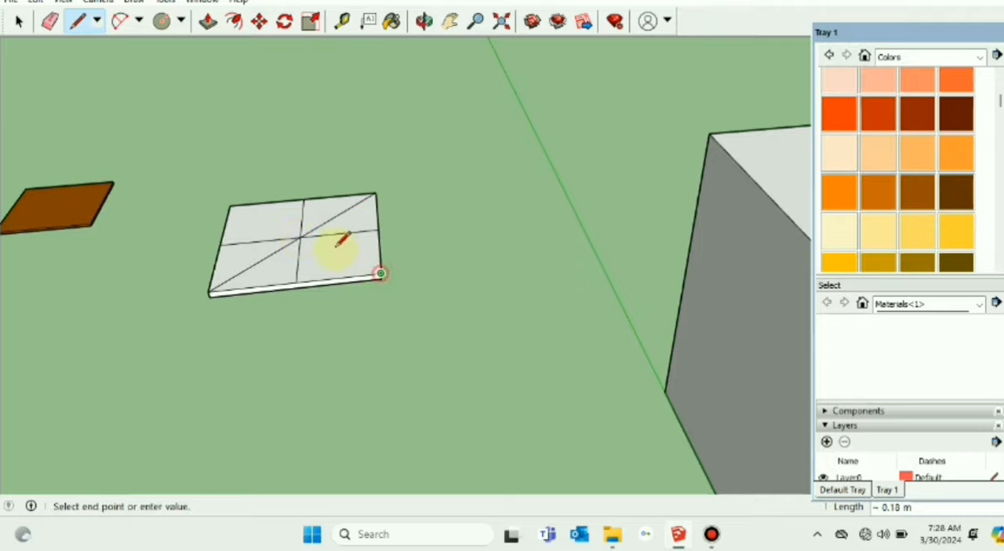
click(228, 205)
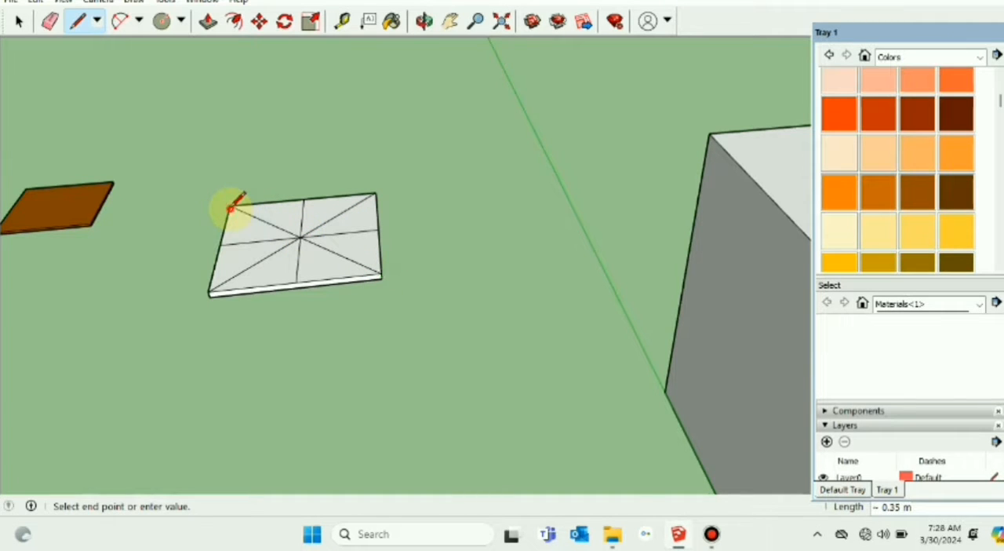
Step: Draw a 50 mm line along the diagonal from the base plate's front corner to mark a point
scroll(319, 264, up, 1)
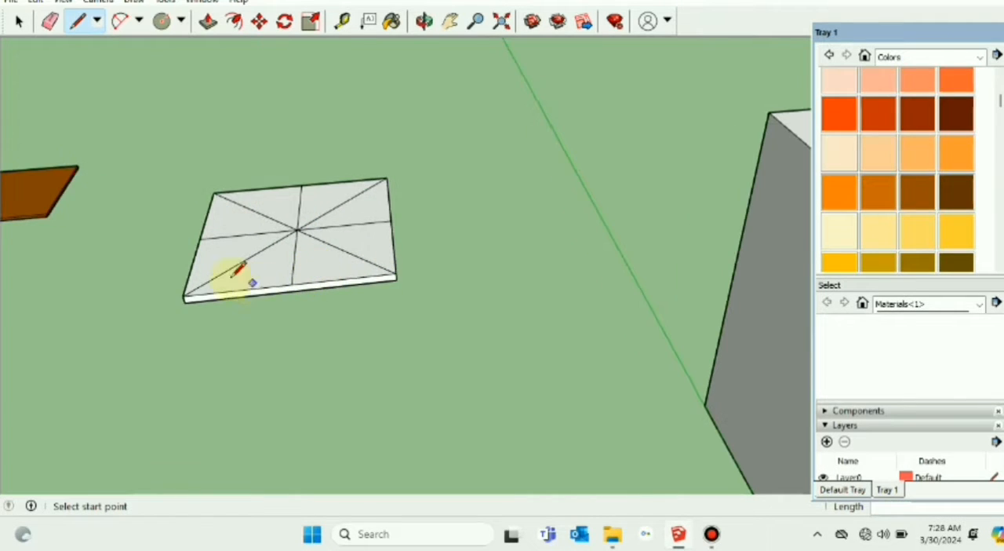
click(185, 294)
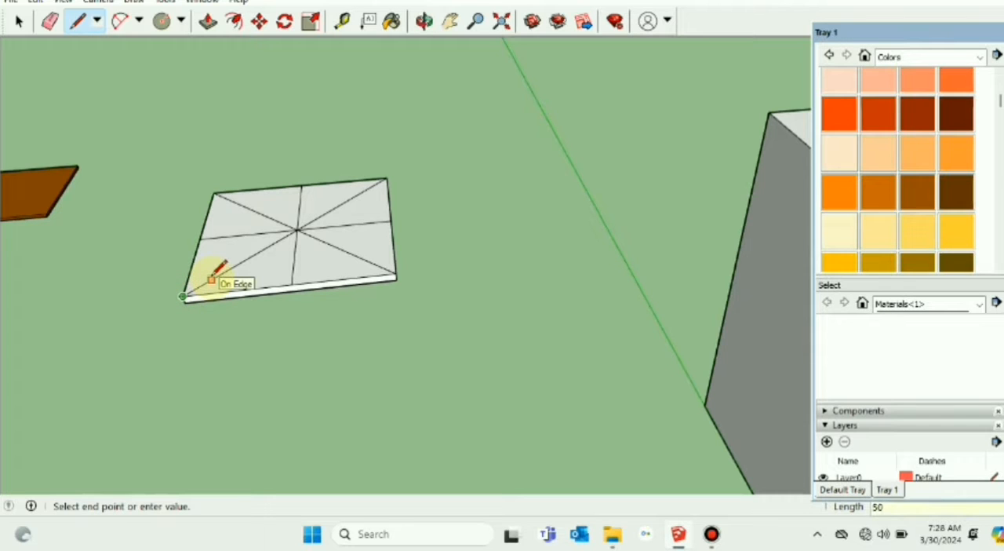
text(50mm)
key(Return)
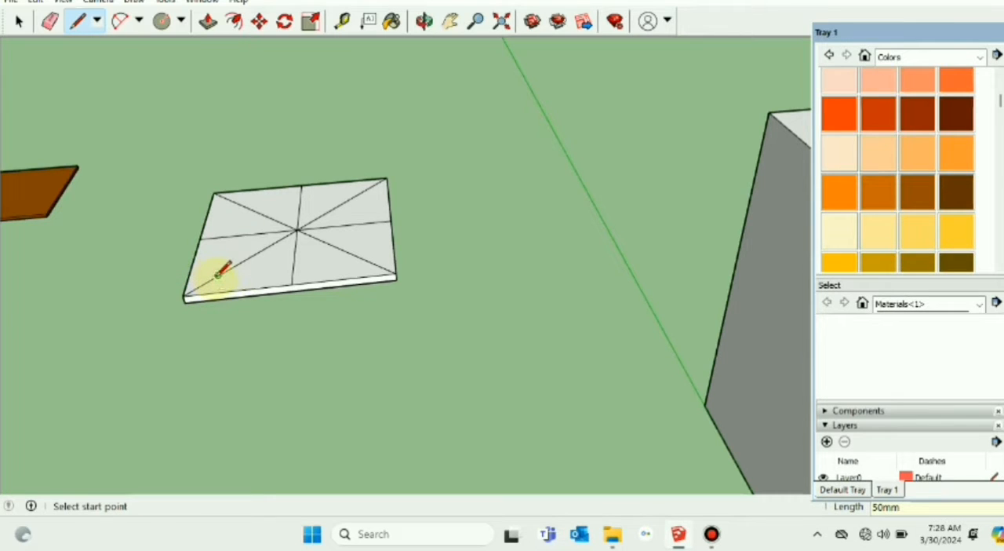
Step: Draw an inner square with sides of about 0.18 m on the plate's top face, its corners lying on the diagonals and starting from the marked point
click(218, 269)
click(368, 259)
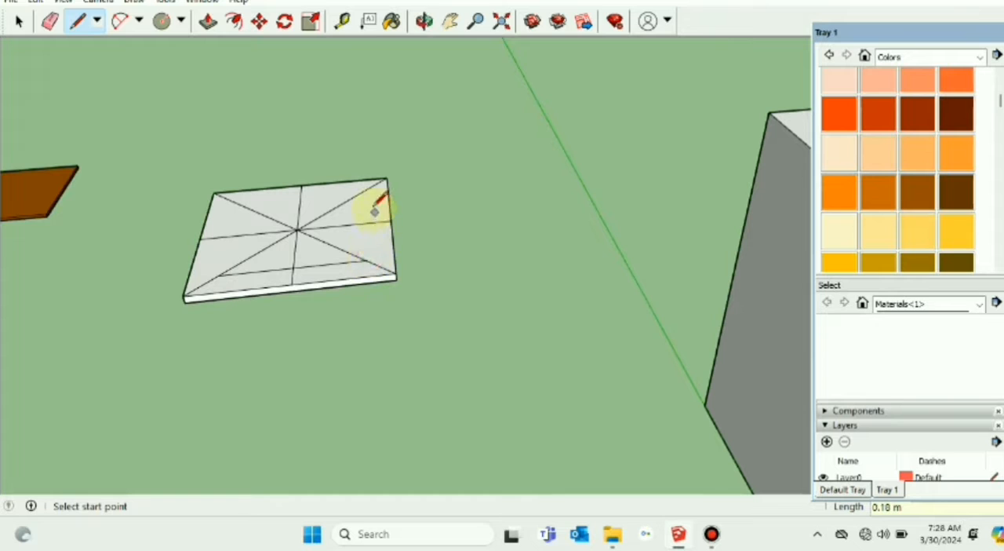
click(366, 258)
click(364, 183)
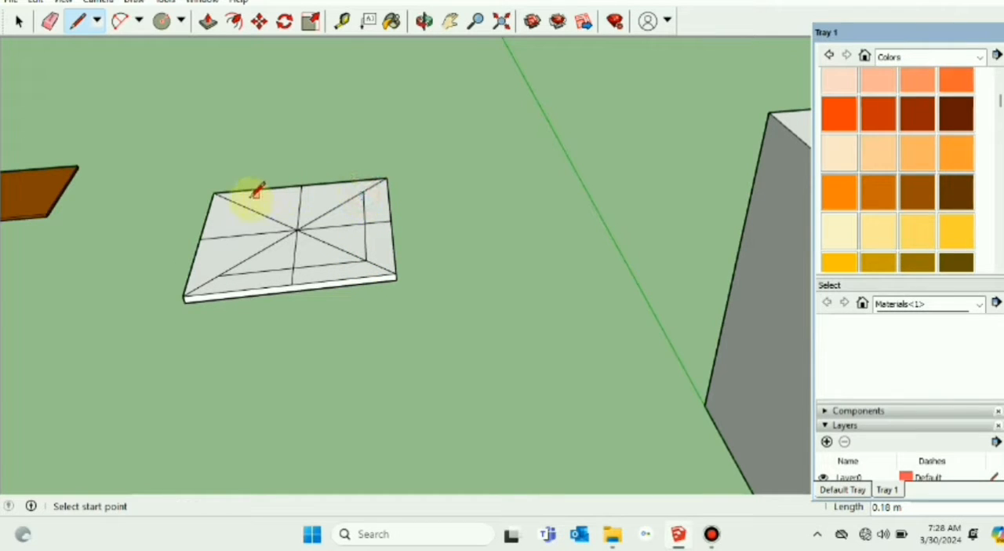
click(362, 191)
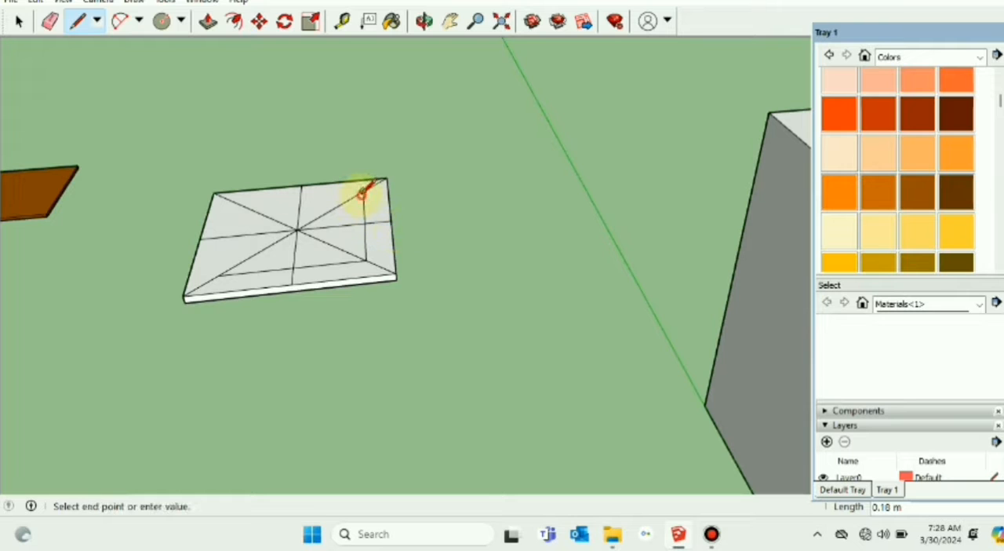
click(236, 203)
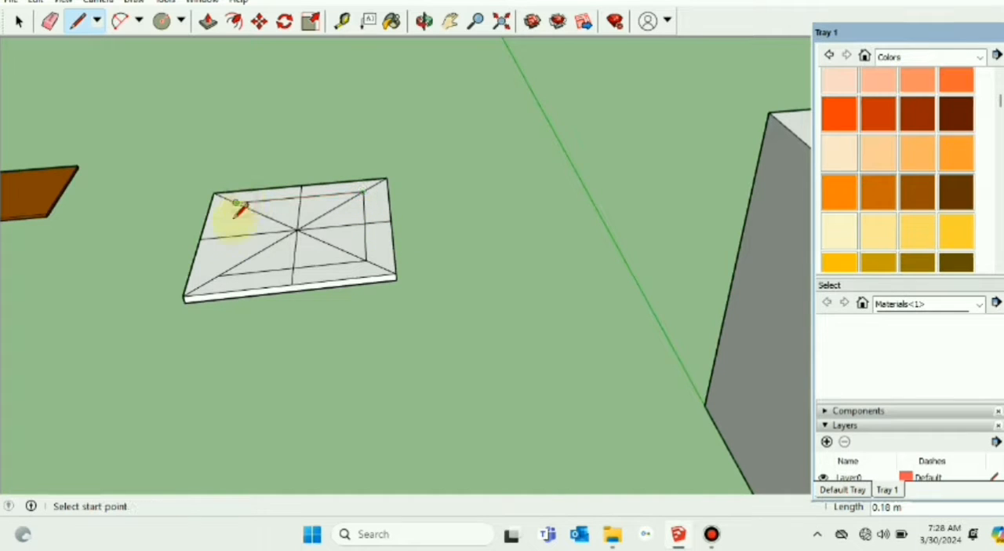
click(217, 275)
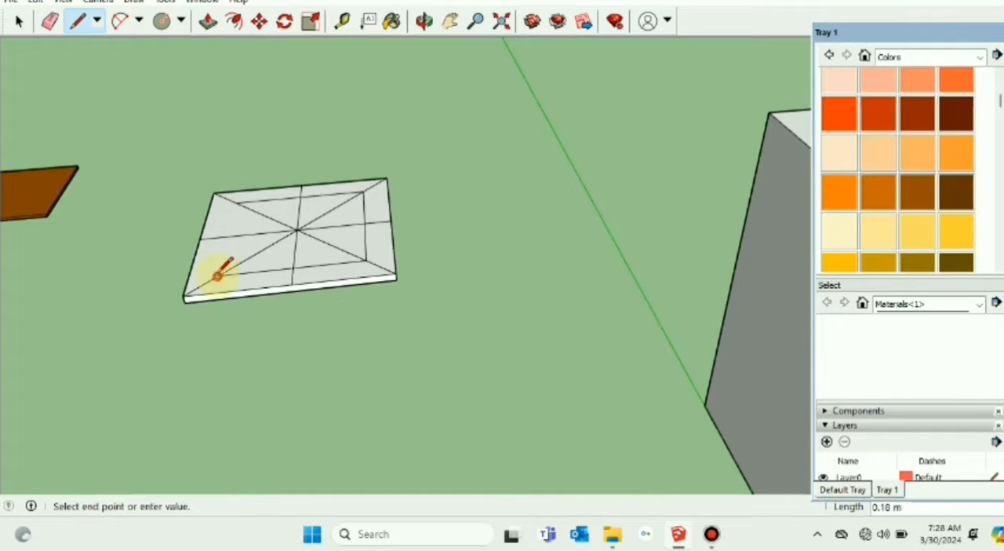
click(235, 202)
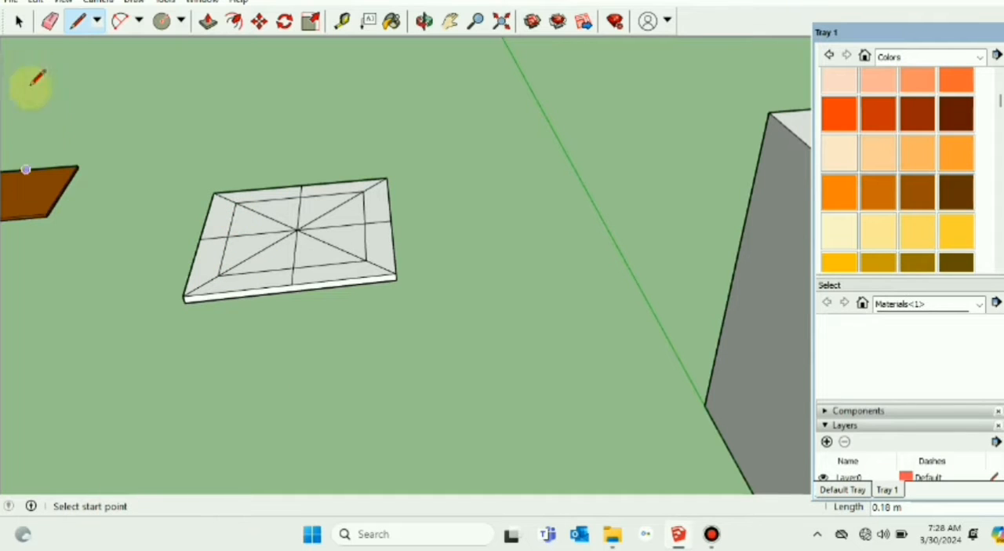
Step: Draw circles of 4 mm radius centred on the inner square's front-left and back-left corners
click(20, 22)
click(162, 21)
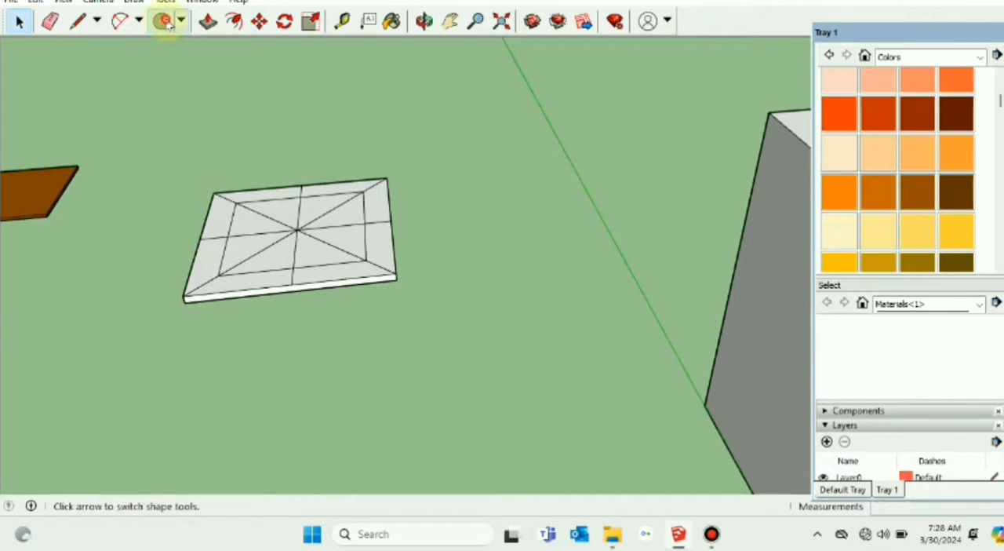
click(218, 276)
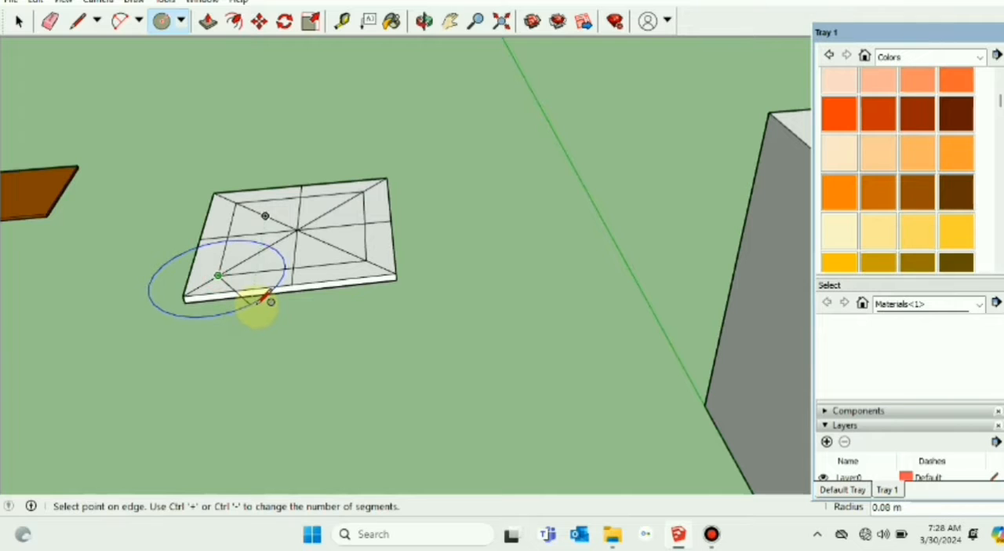
text(4mm)
key(Return)
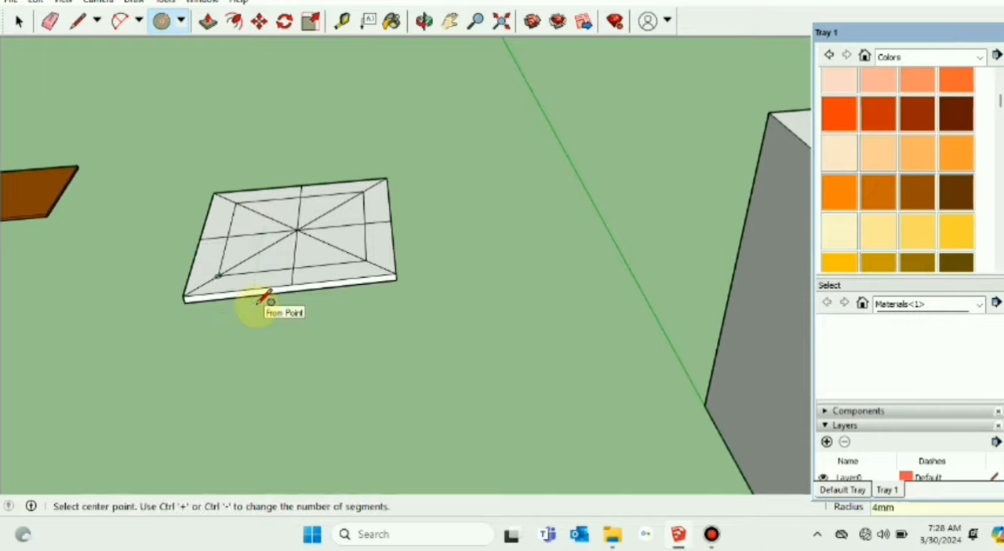
click(235, 203)
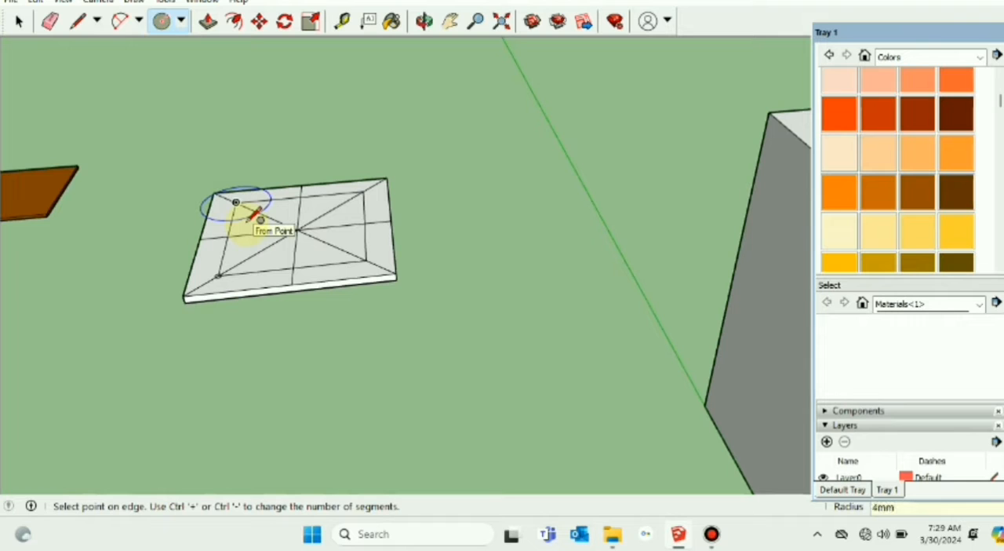
click(255, 217)
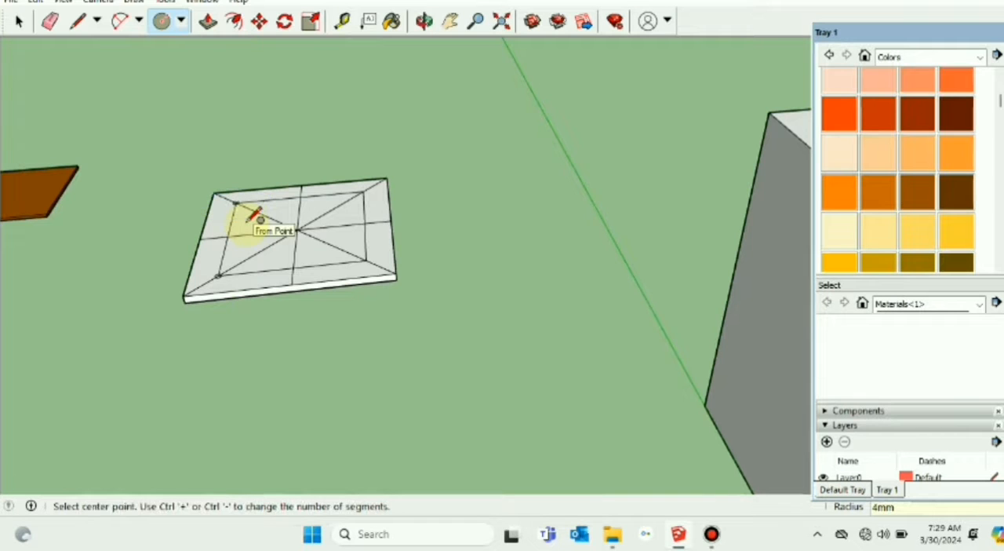
Step: Draw circles of 4 mm radius centred on the inner square's front-right and back-right corners
click(367, 260)
text(4)
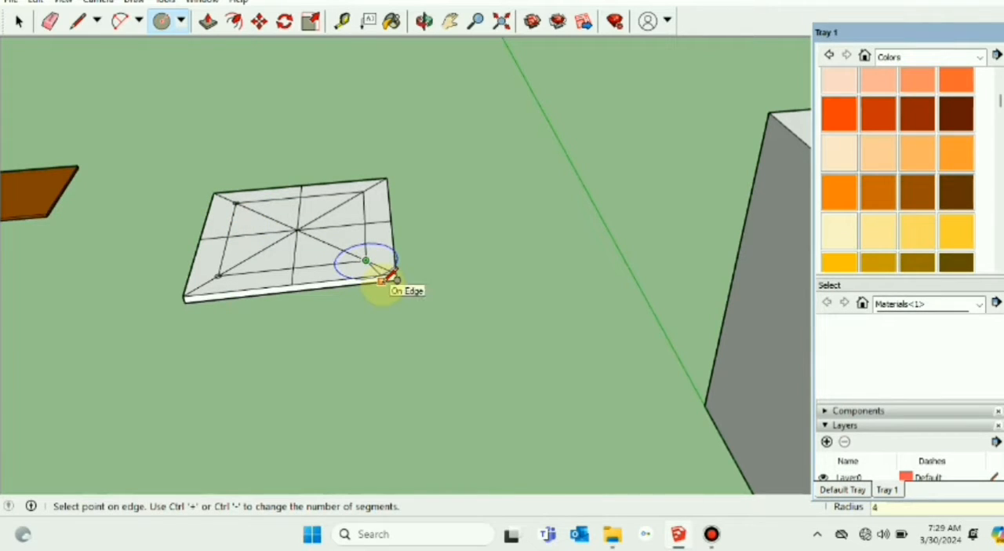
text(mm)
key(Return)
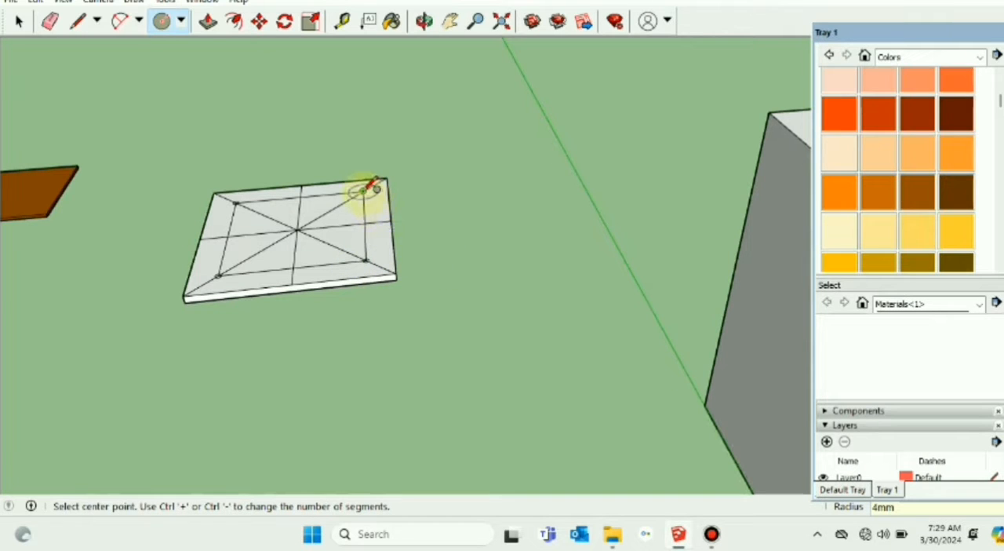
click(362, 191)
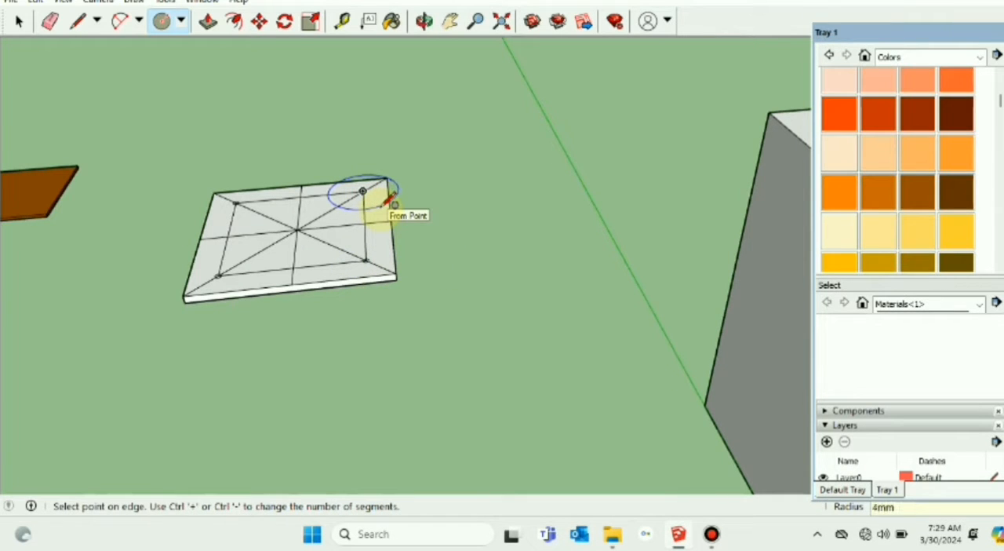
click(386, 200)
click(18, 21)
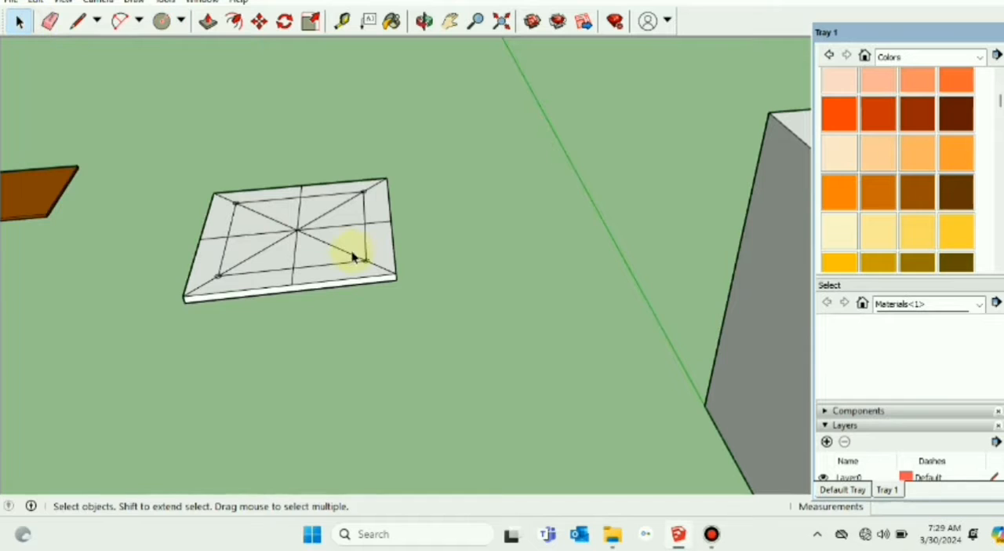
Step: Delete the diagonal segments and the inner-square segment that meet at the front-right circle
scroll(353, 257, up, 5)
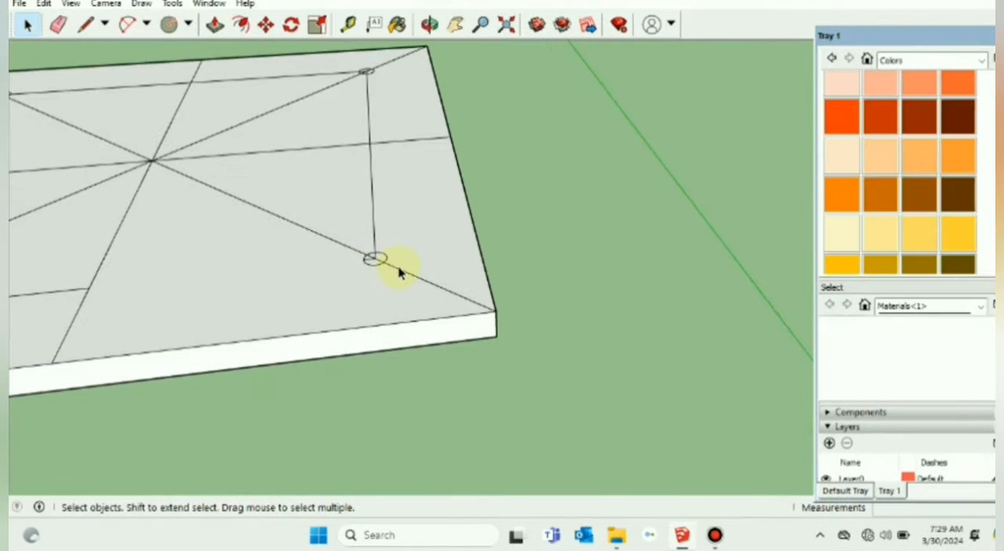
click(399, 270)
key(Delete)
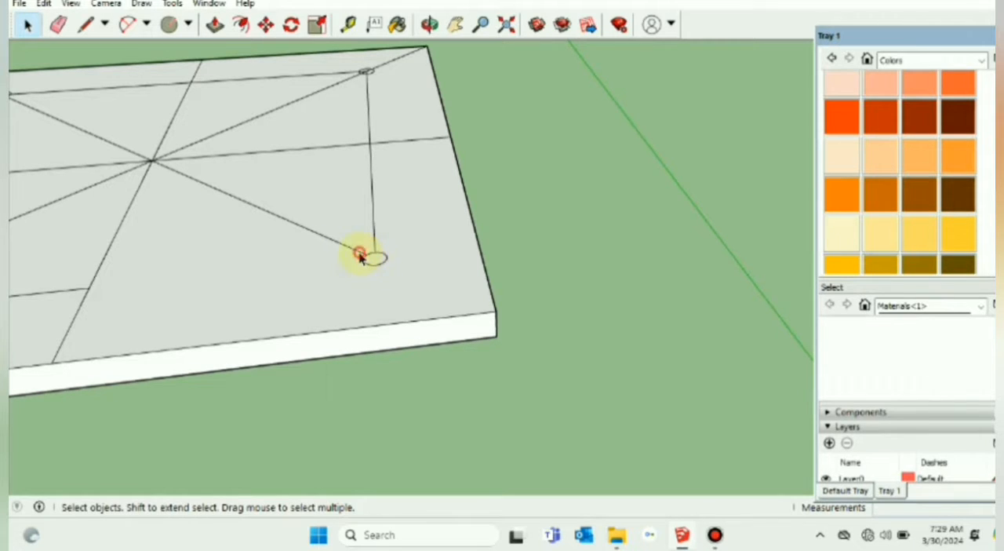
click(358, 252)
key(Delete)
click(374, 243)
key(Delete)
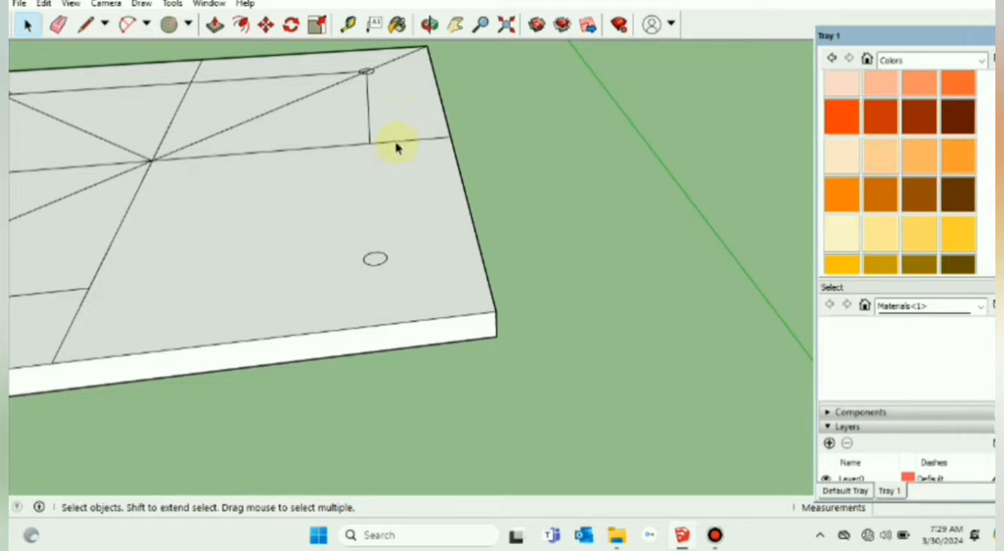
Step: Delete the remaining centre-line, diagonal and inner-square segments in the plate's right half, including those around the back-right circle
click(395, 141)
click(392, 142)
key(Delete)
click(360, 146)
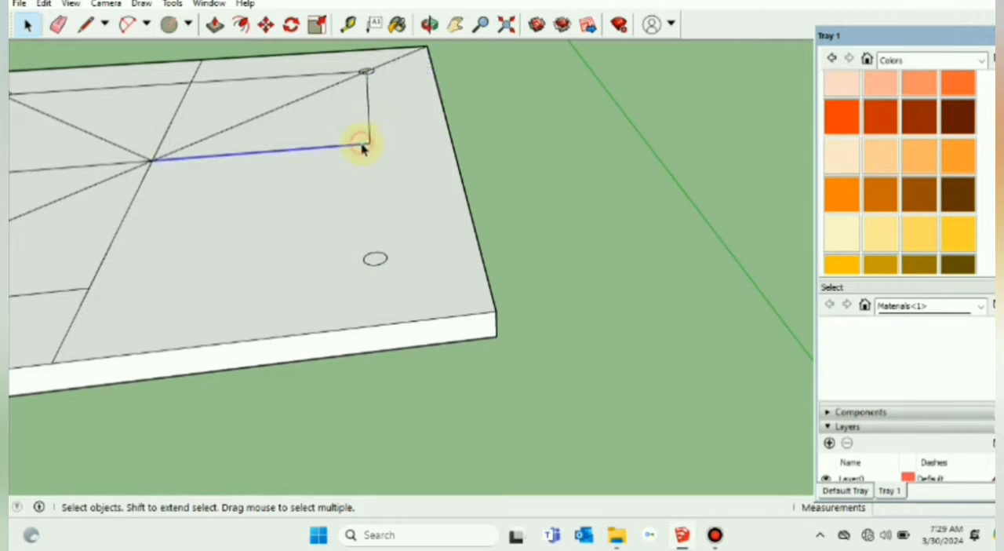
key(Delete)
key(Delete)
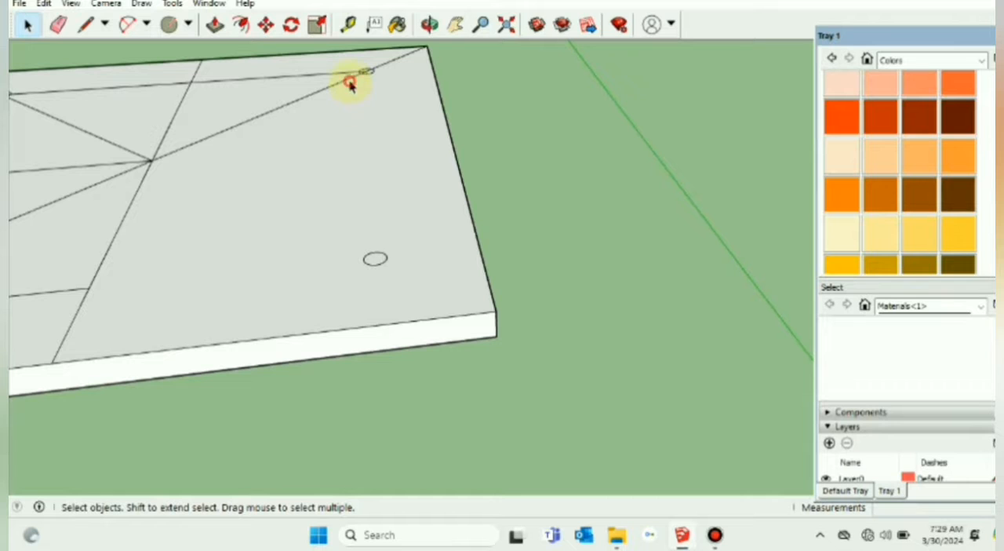
click(351, 83)
key(Delete)
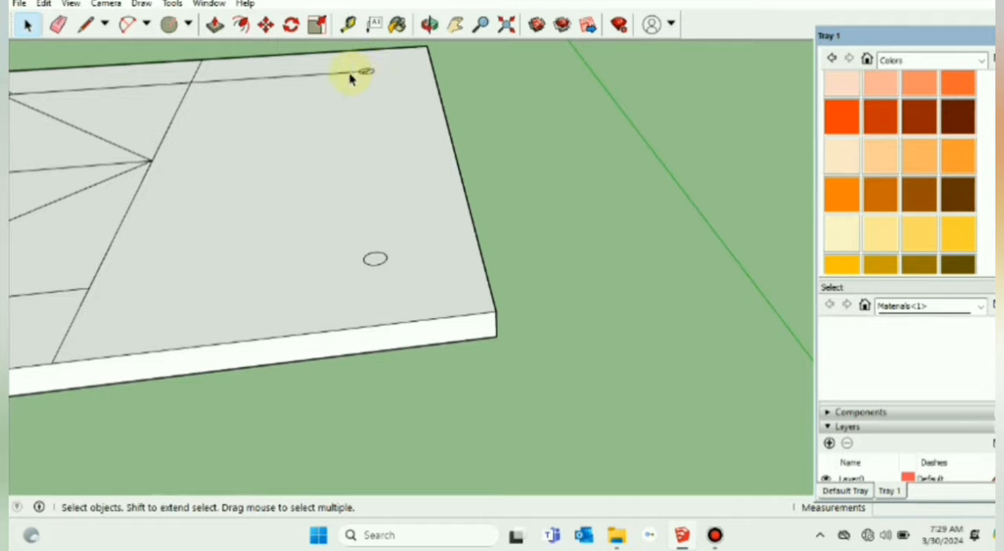
click(351, 75)
key(Delete)
scroll(357, 93, up, 5)
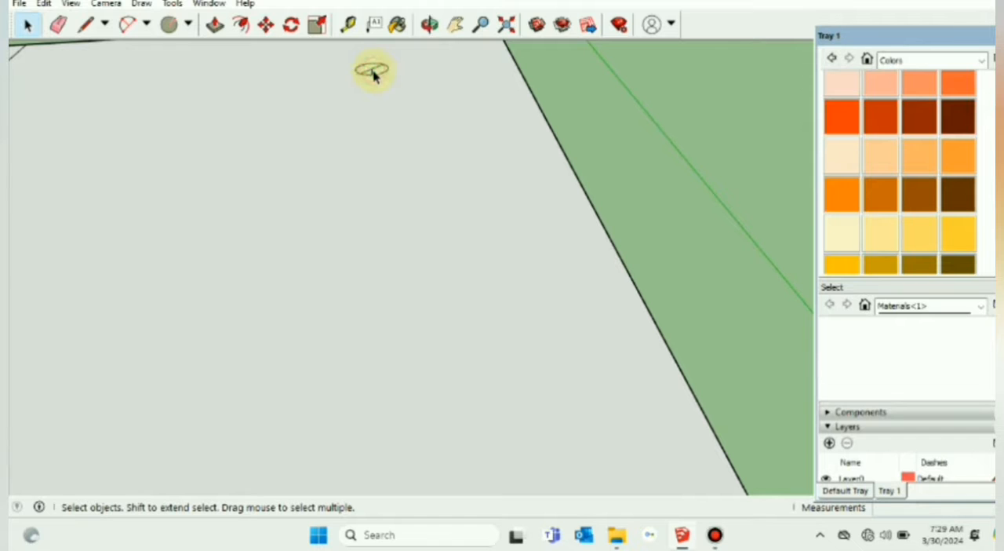
scroll(393, 107, down, 6)
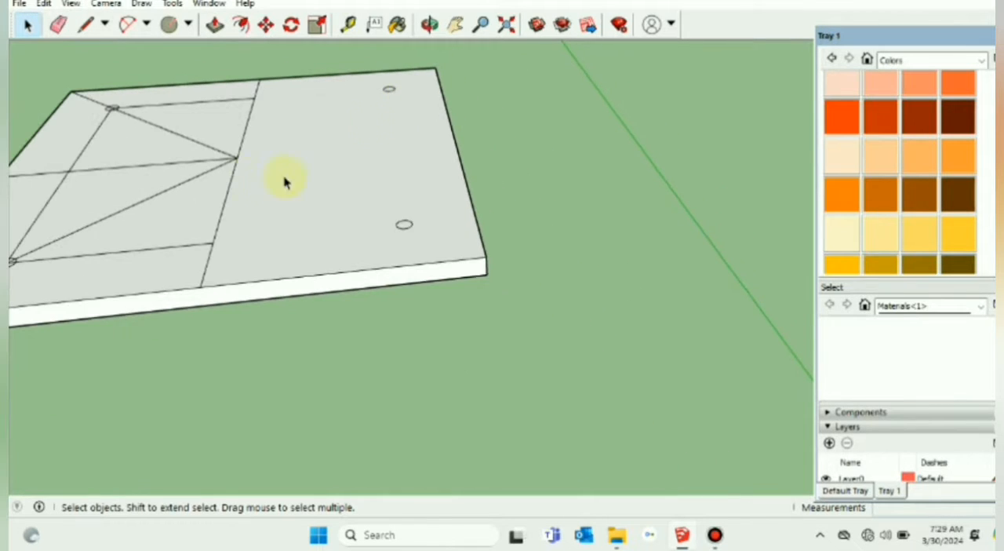
Step: Delete the construction lines meeting at the plate's centre and the leftover front and back inner-square and centre-line segments
click(234, 161)
key(Delete)
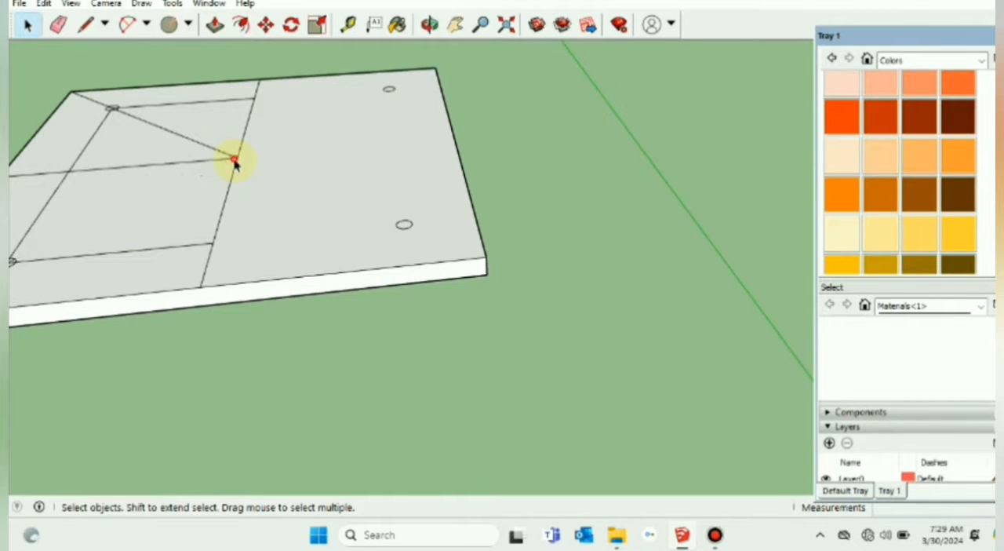
click(233, 160)
key(Delete)
click(233, 157)
key(Delete)
click(235, 157)
key(Delete)
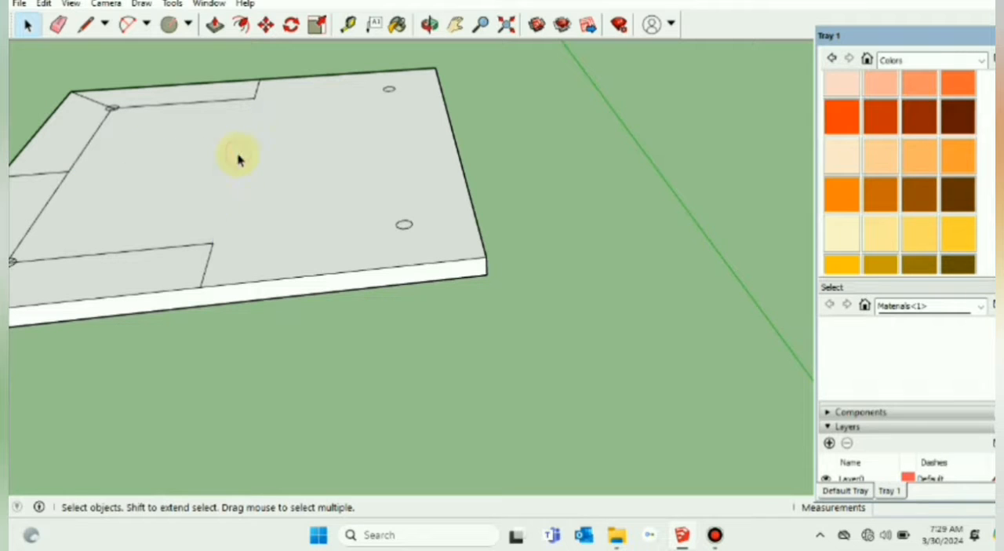
click(249, 102)
key(Delete)
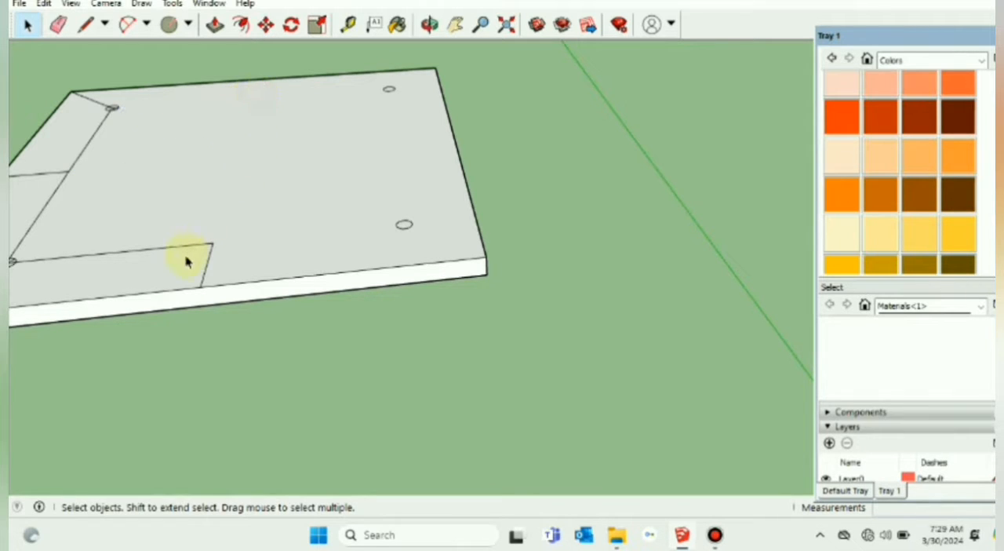
click(189, 253)
key(Delete)
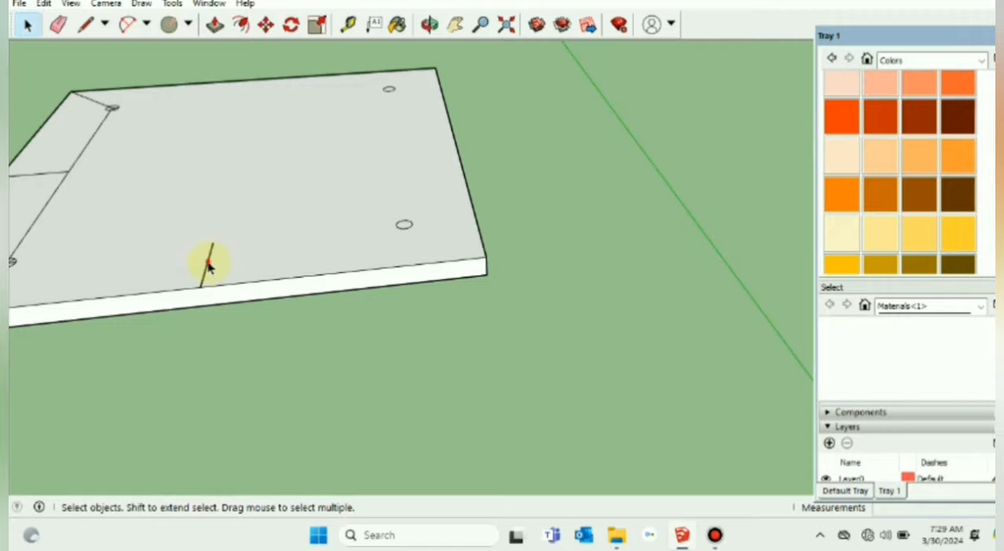
Step: Delete the last construction lines around the two left circles, leaving only the four hole circles on the plate's top face
click(46, 207)
key(Delete)
key(Delete)
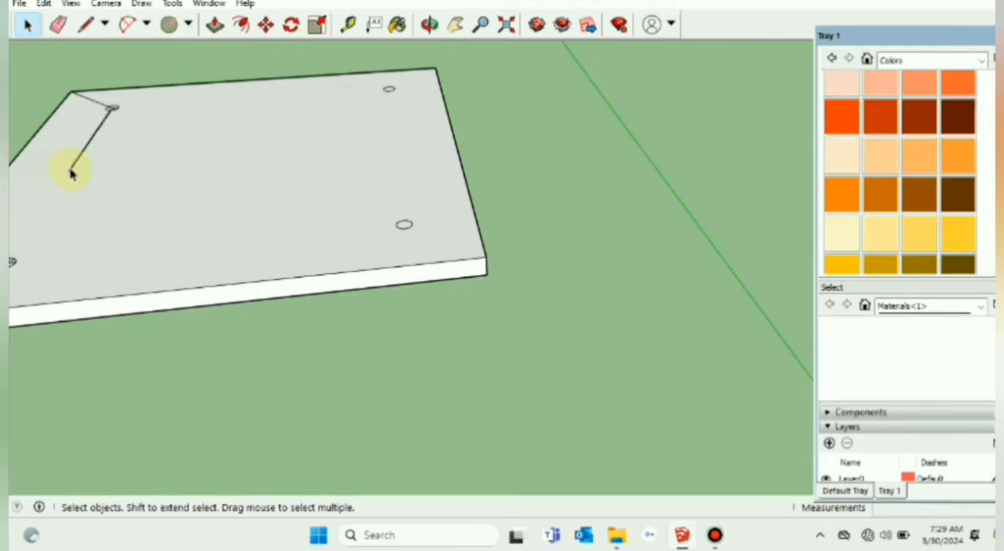
key(Delete)
scroll(115, 114, up, 3)
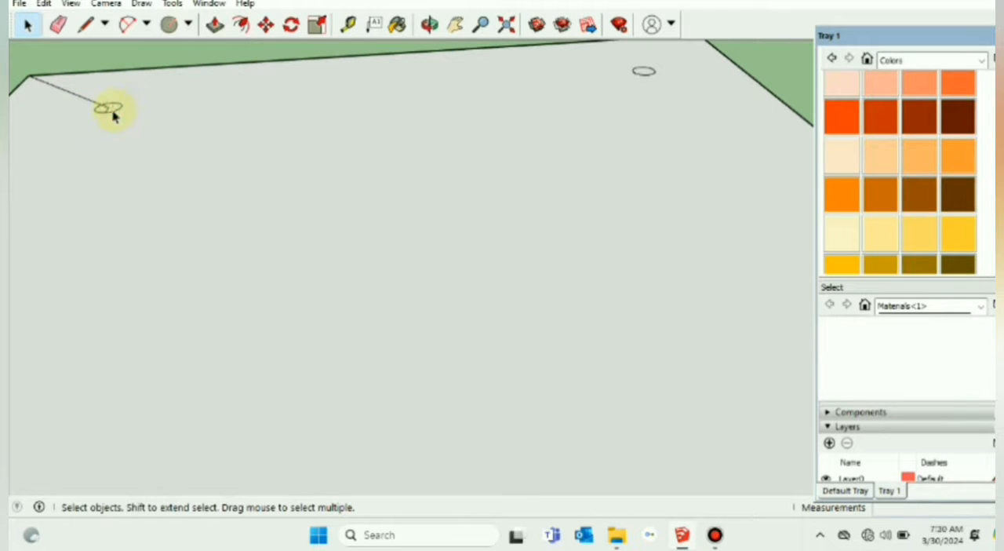
scroll(108, 115, up, 2)
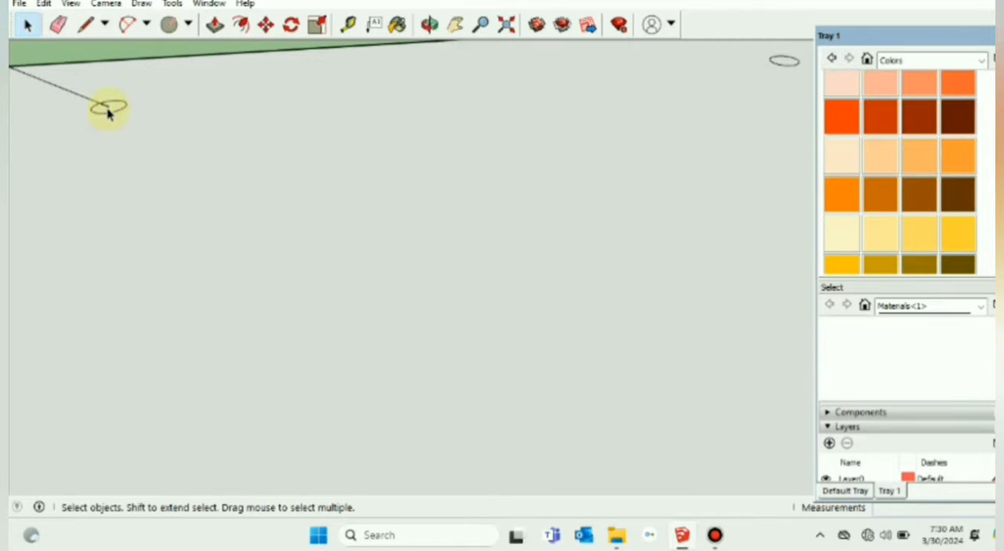
scroll(98, 110, down, 5)
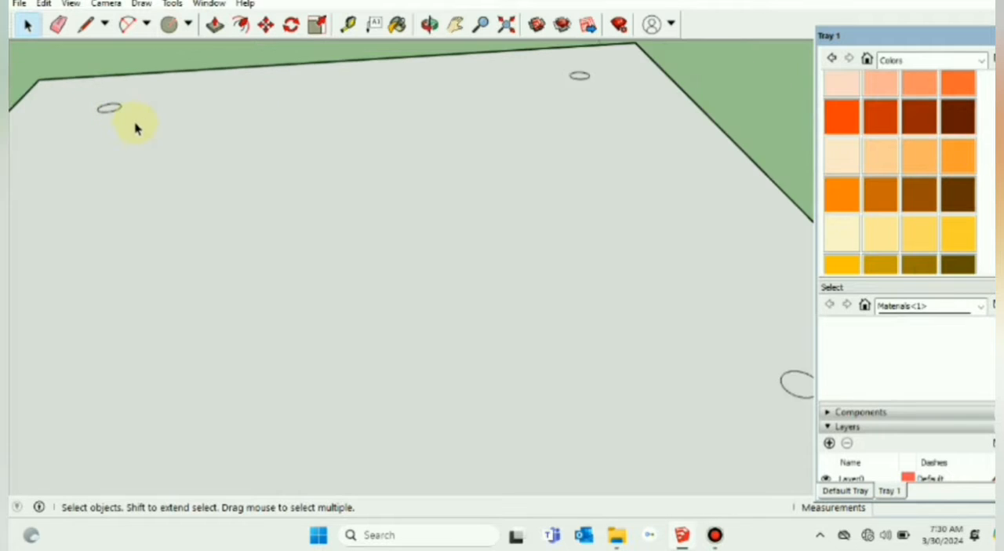
scroll(106, 256, up, 5)
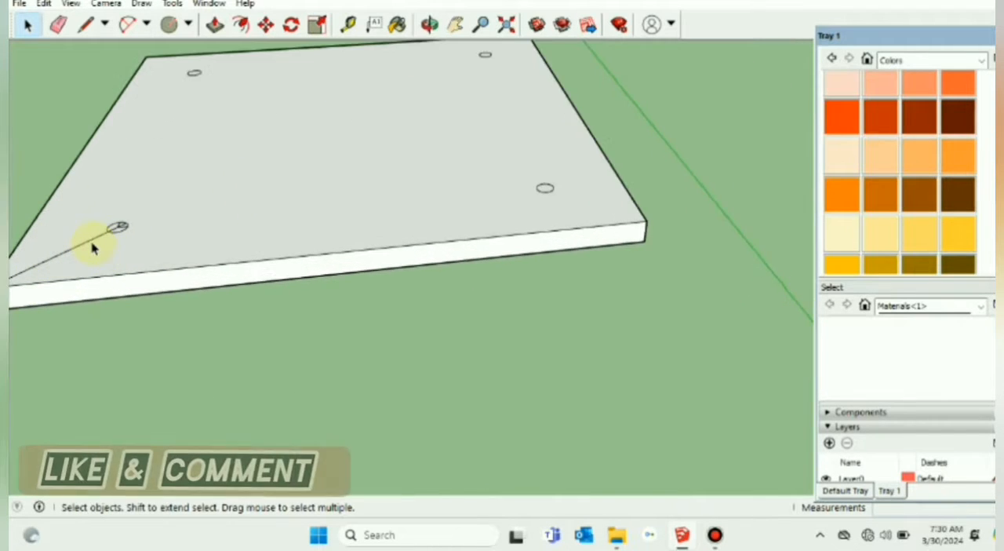
scroll(123, 228, up, 3)
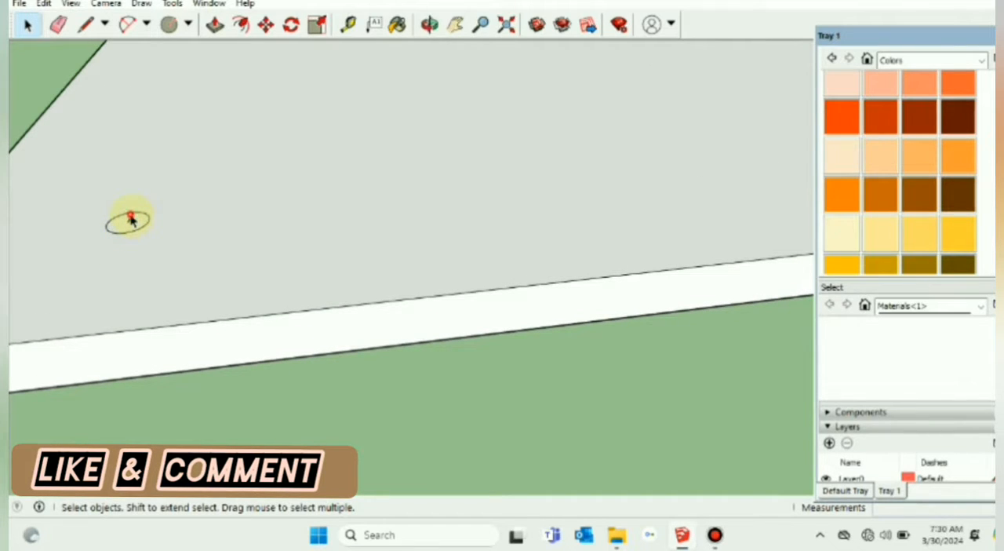
scroll(164, 227, down, 5)
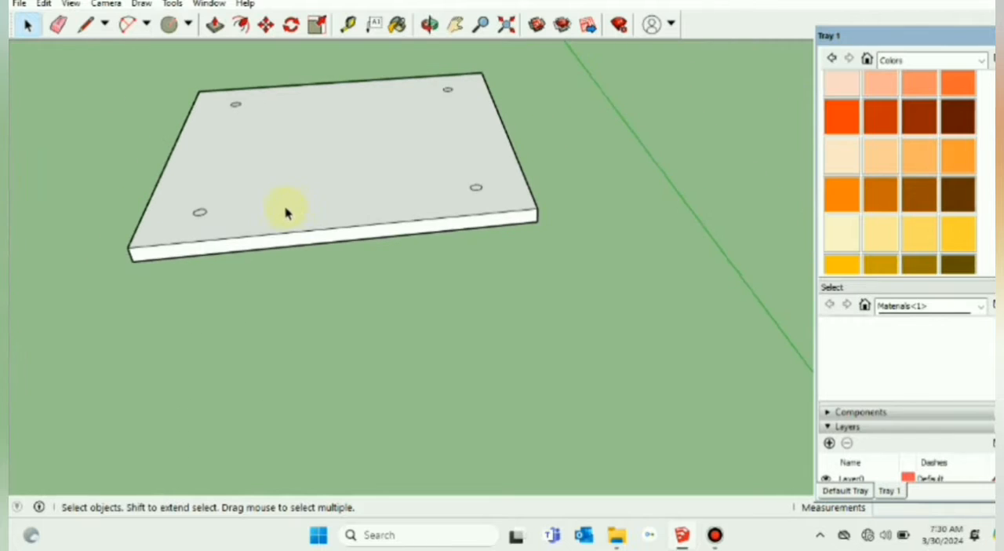
middle_drag(287, 213, 285, 246)
scroll(217, 269, up, 3)
middle_drag(218, 268, 303, 194)
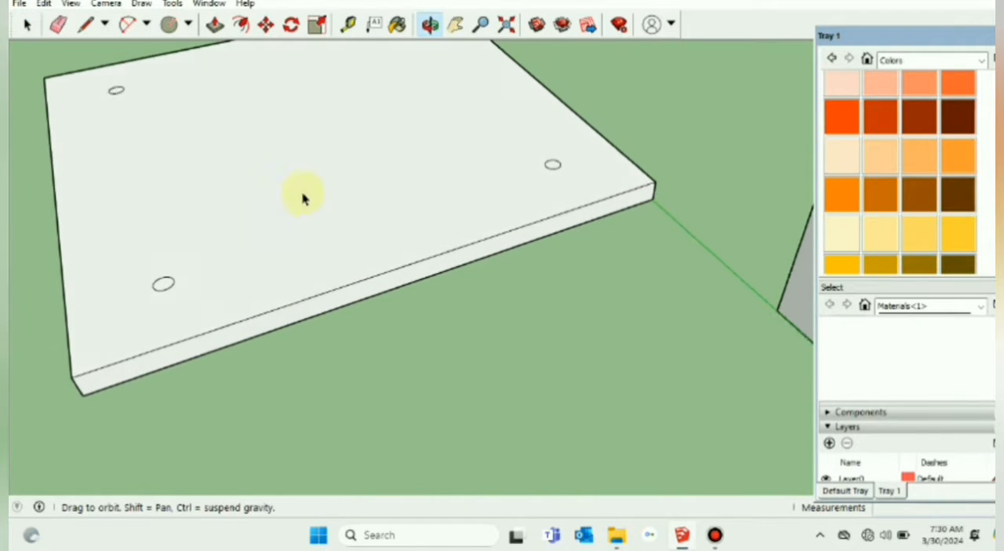
Step: Push the two front hole circles 10 mm down through the base plate with Push/Pull
click(214, 25)
scroll(169, 330, up, 6)
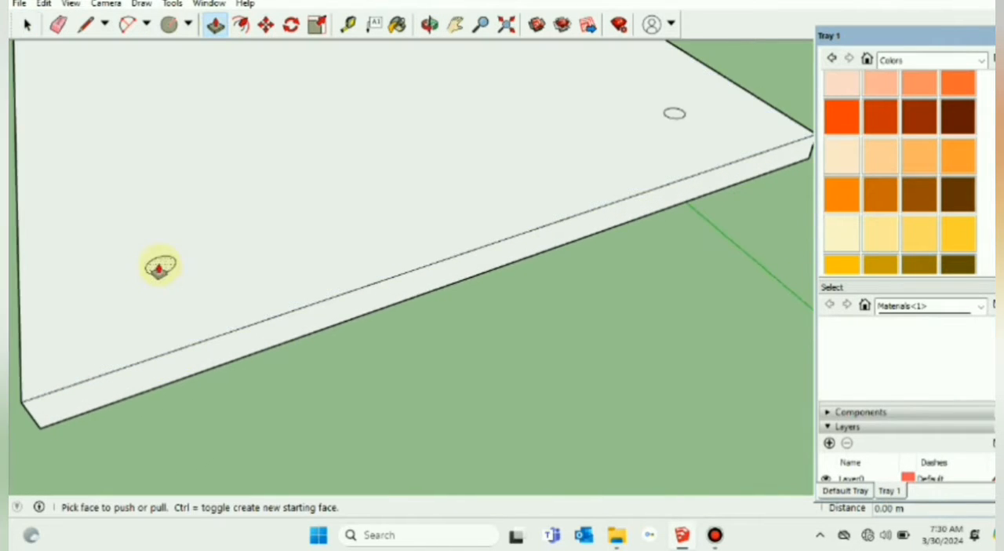
click(160, 266)
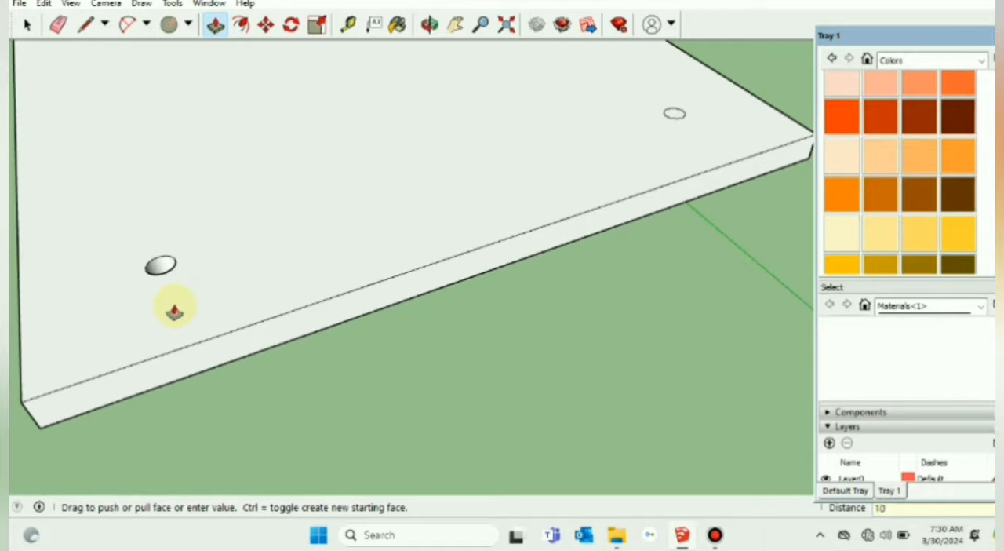
click(174, 311)
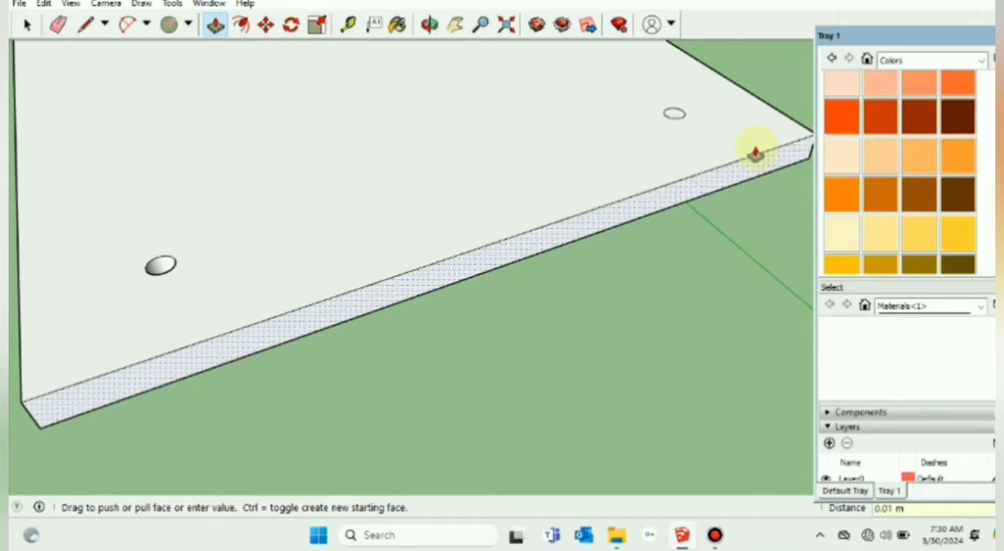
scroll(717, 127, up, 2)
scroll(657, 106, up, 2)
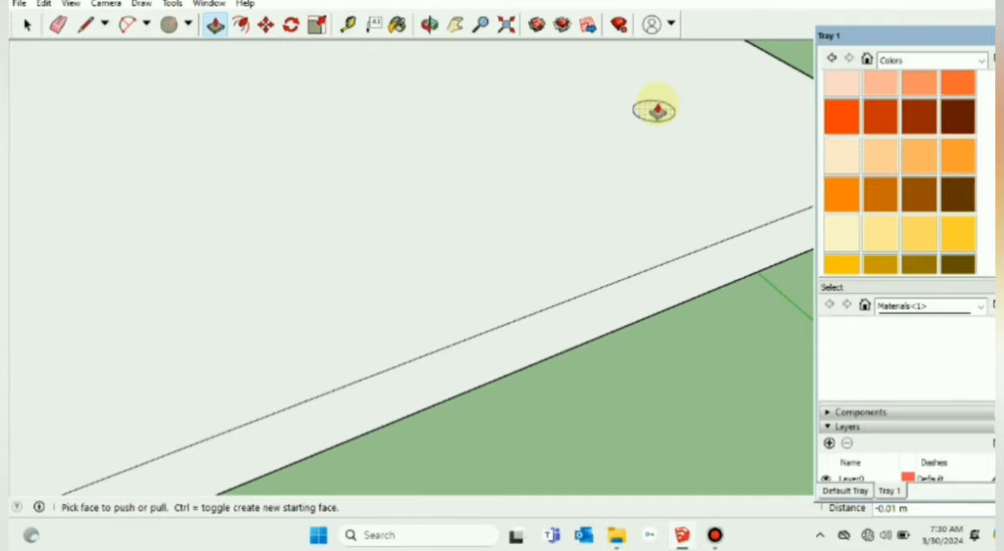
click(657, 107)
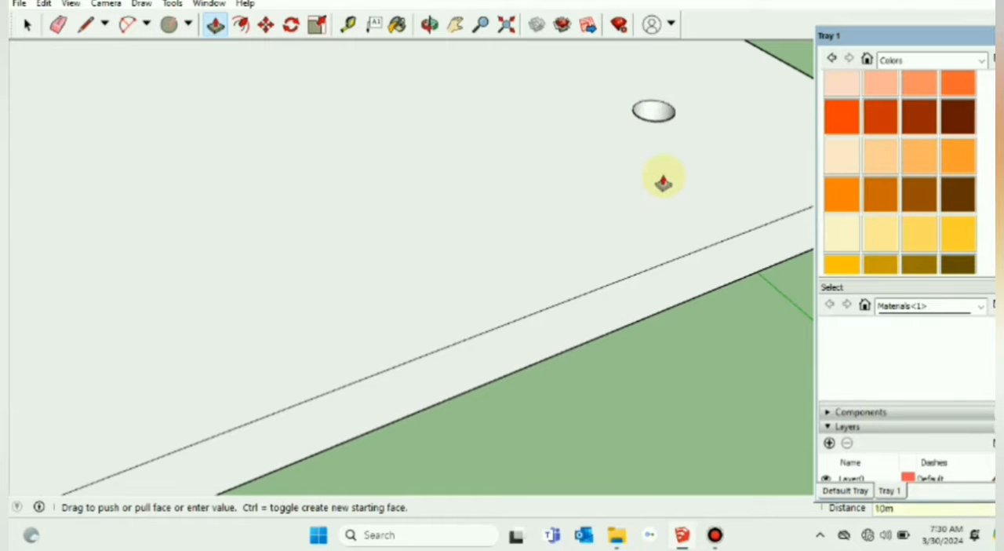
click(663, 180)
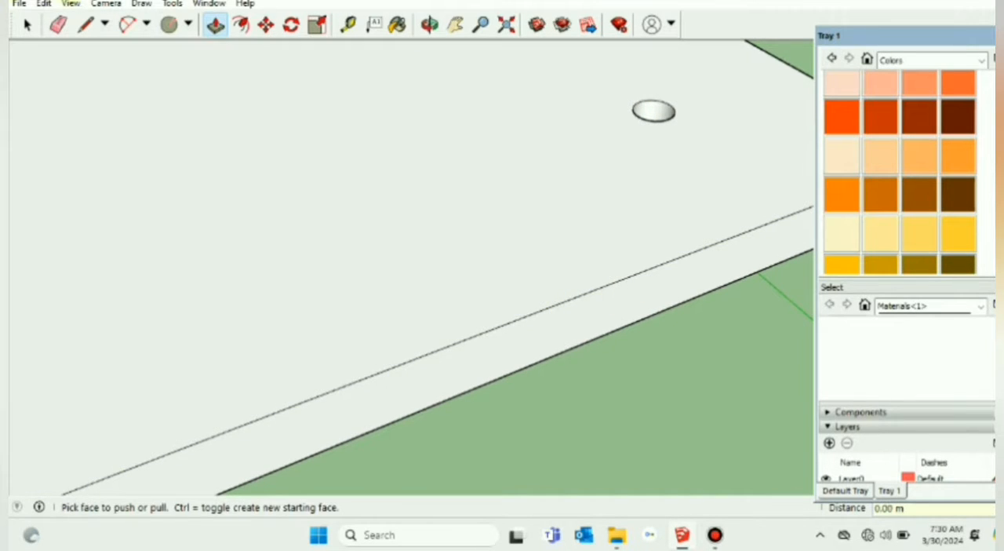
key(space)
Step: Push one of the two remaining hole circles 10 mm through the base plate
click(455, 25)
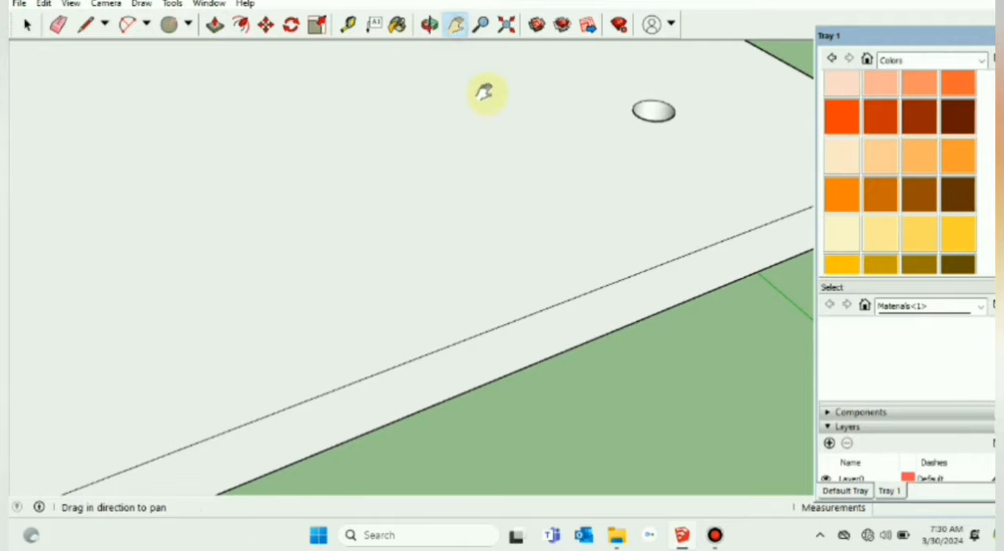
scroll(390, 195, down, 5)
middle_drag(362, 217, 353, 282)
scroll(340, 235, down, 5)
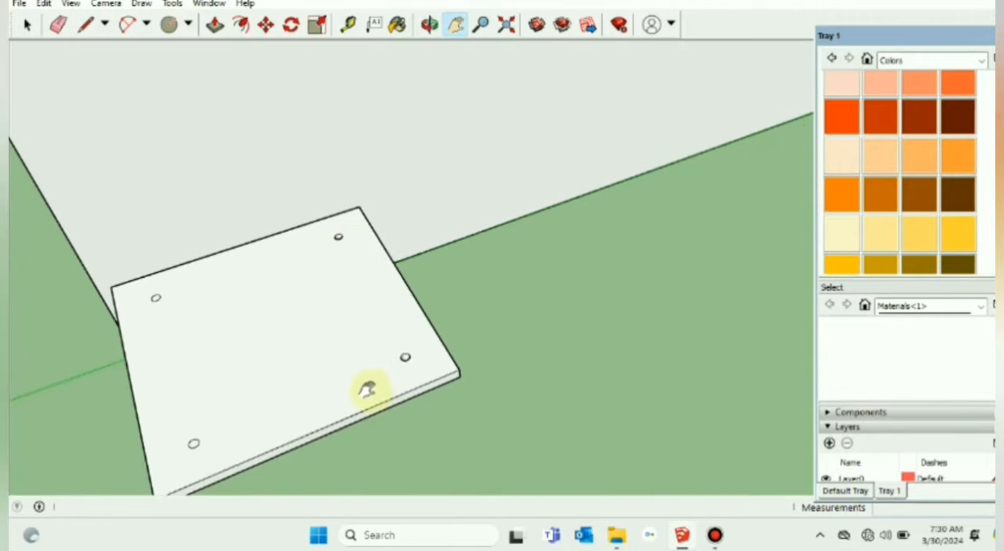
middle_drag(365, 392, 419, 431)
drag(419, 430, 429, 176)
scroll(524, 388, up, 3)
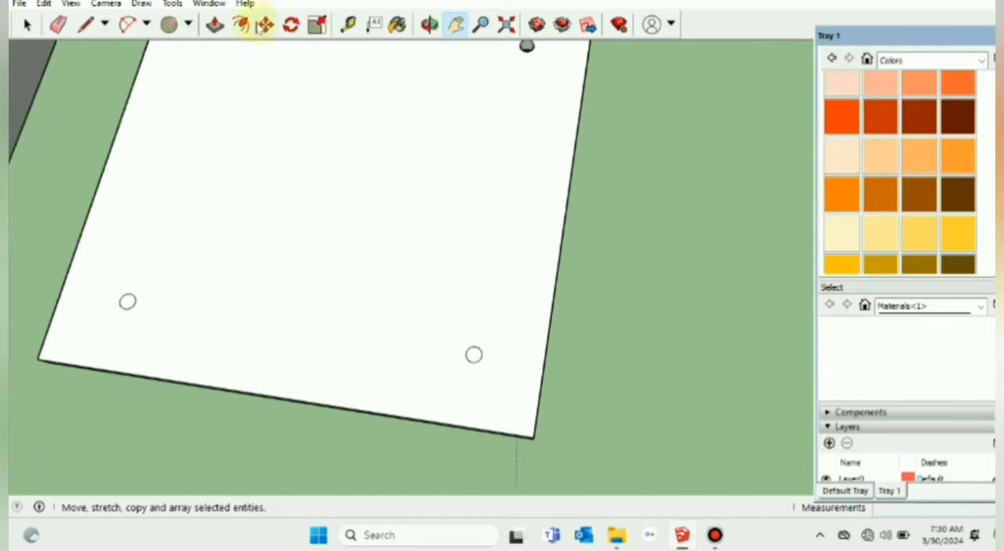
click(215, 24)
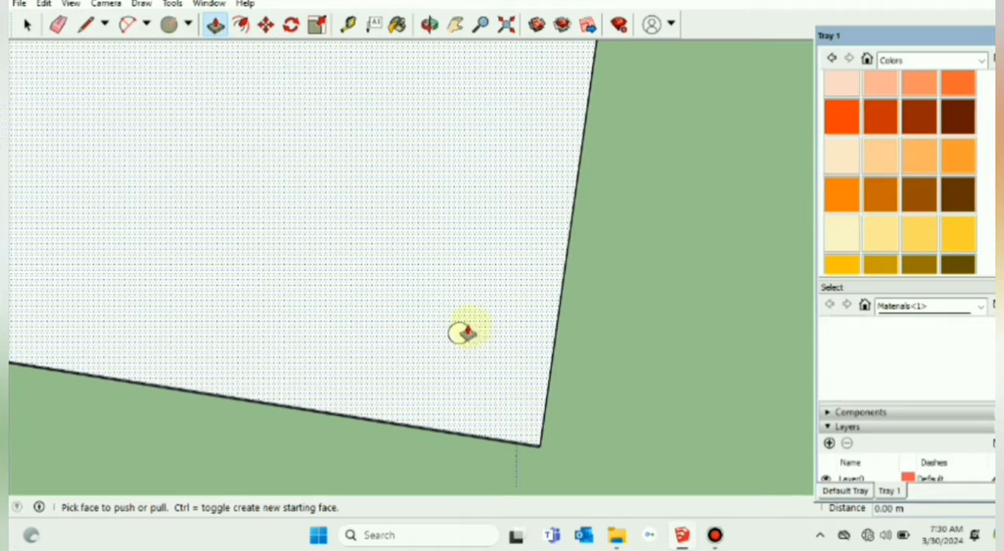
drag(459, 334, 536, 336)
middle_drag(536, 336, 426, 302)
drag(438, 303, 443, 365)
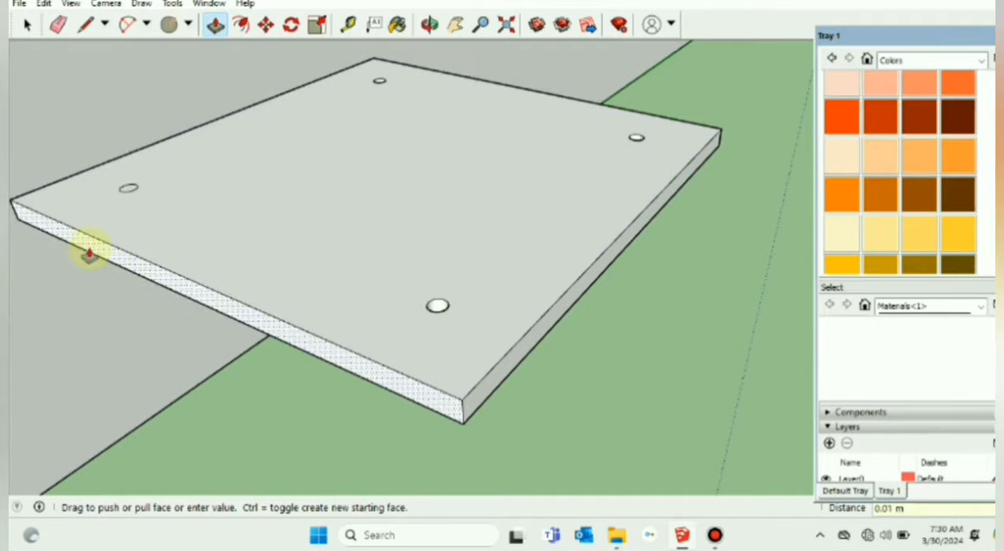
Step: Push the last remaining hole circle through the base plate to complete the four bolt holes
scroll(122, 202, up, 3)
scroll(132, 177, up, 2)
drag(132, 179, 136, 244)
click(26, 25)
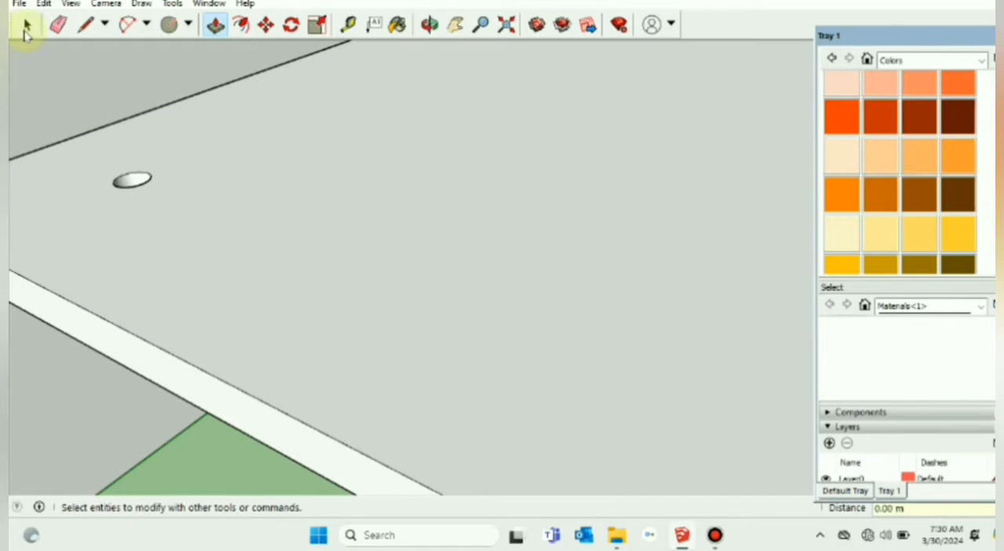
Step: Select the whole drilled plate and make it a component named Base Plate
scroll(134, 117, down, 3)
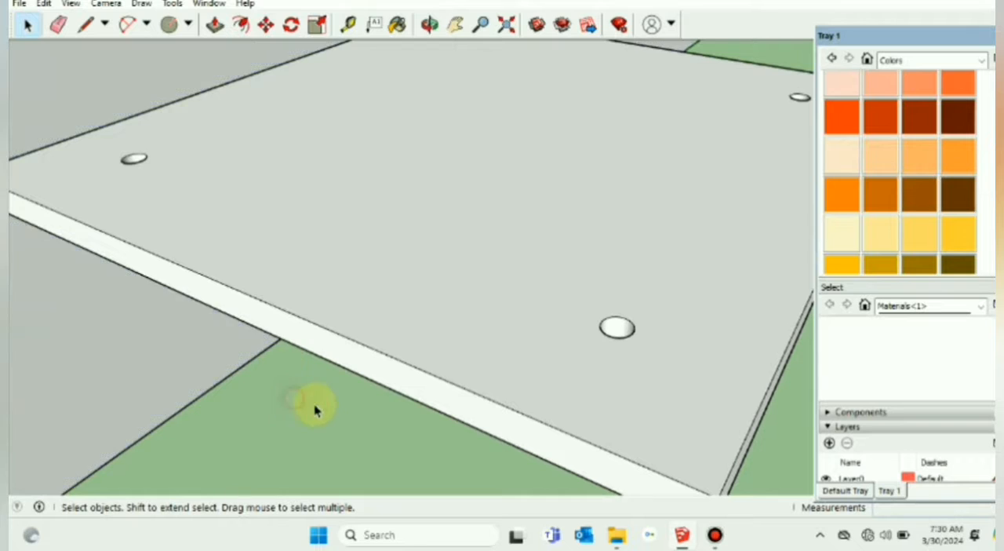
scroll(314, 408, down, 4)
middle_drag(469, 391, 347, 267)
scroll(415, 369, up, 5)
triple_click(348, 212)
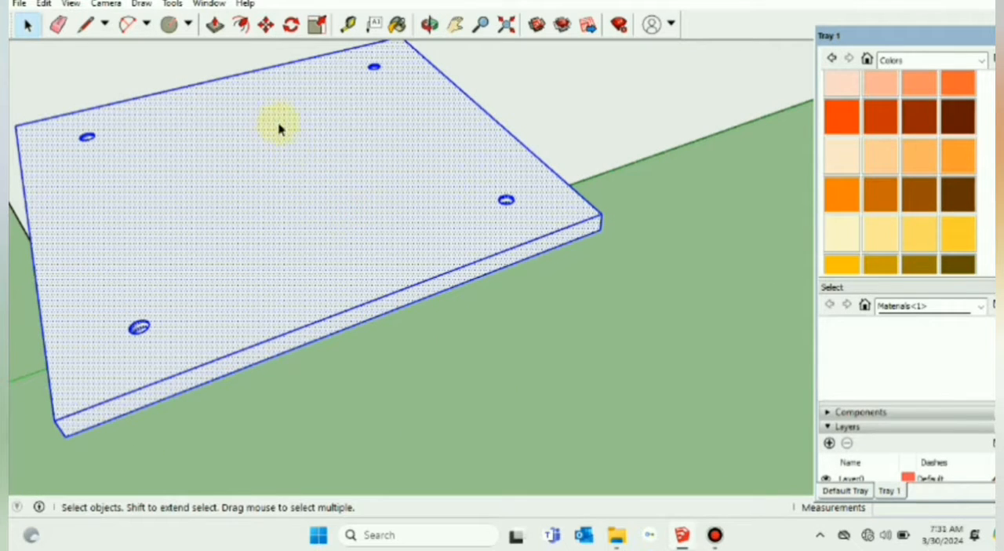
right_click(289, 147)
click(359, 260)
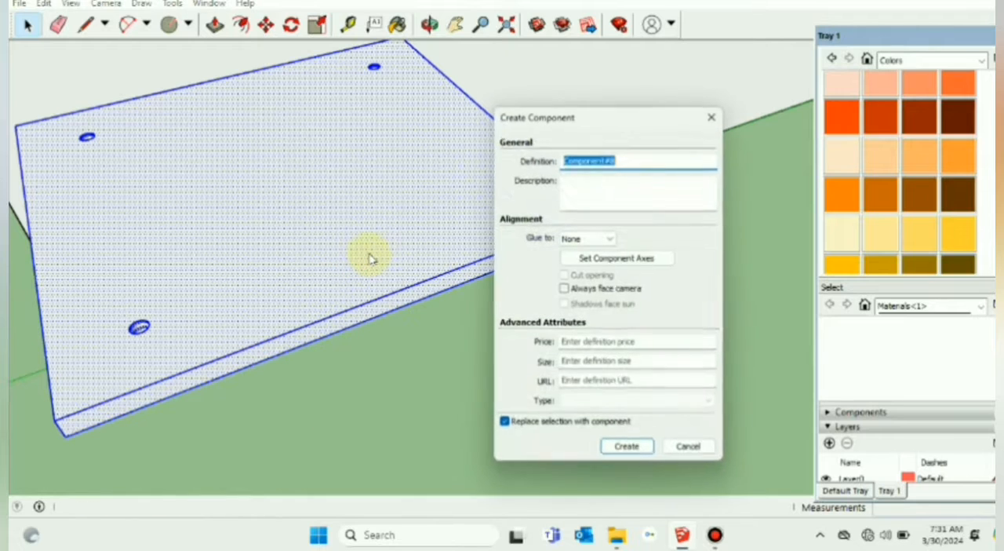
text(Base Plate 1)
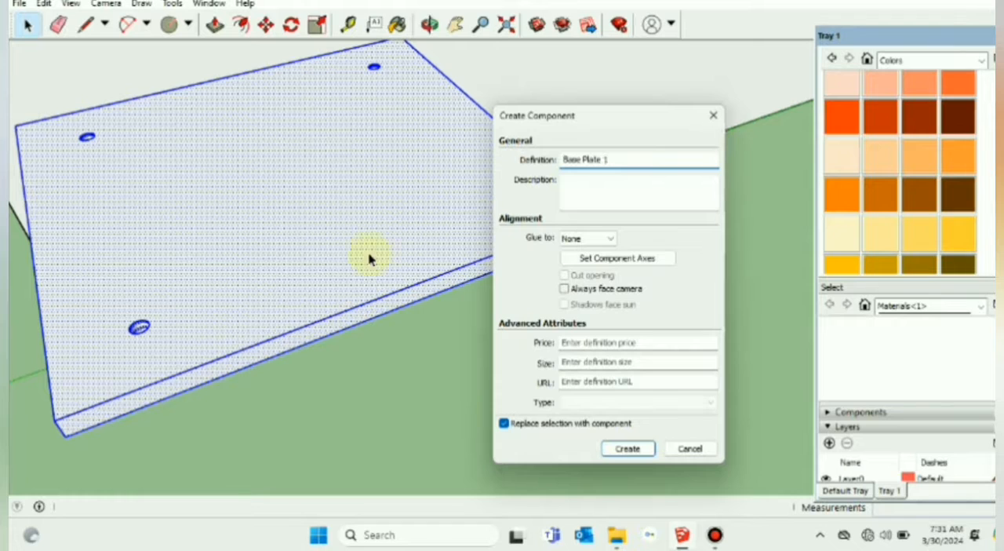
key(Return)
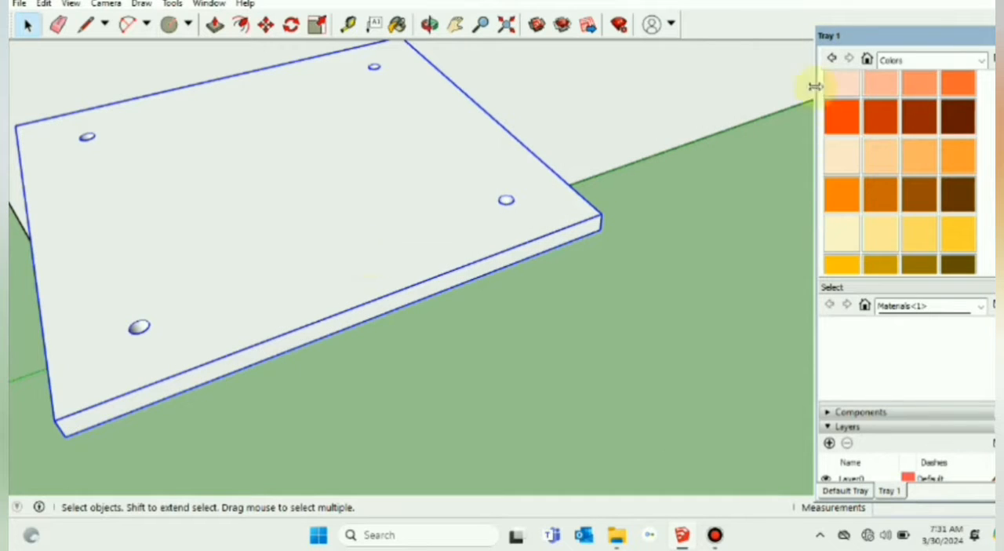
Step: Paint the drilled plate component with the brown Color C07 and clear the selection
click(919, 203)
click(497, 208)
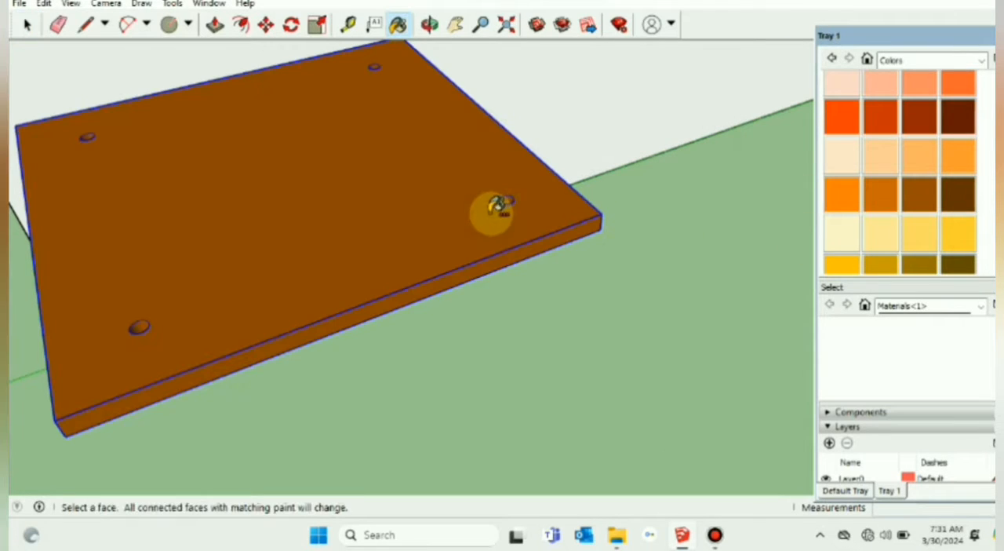
click(27, 25)
click(624, 350)
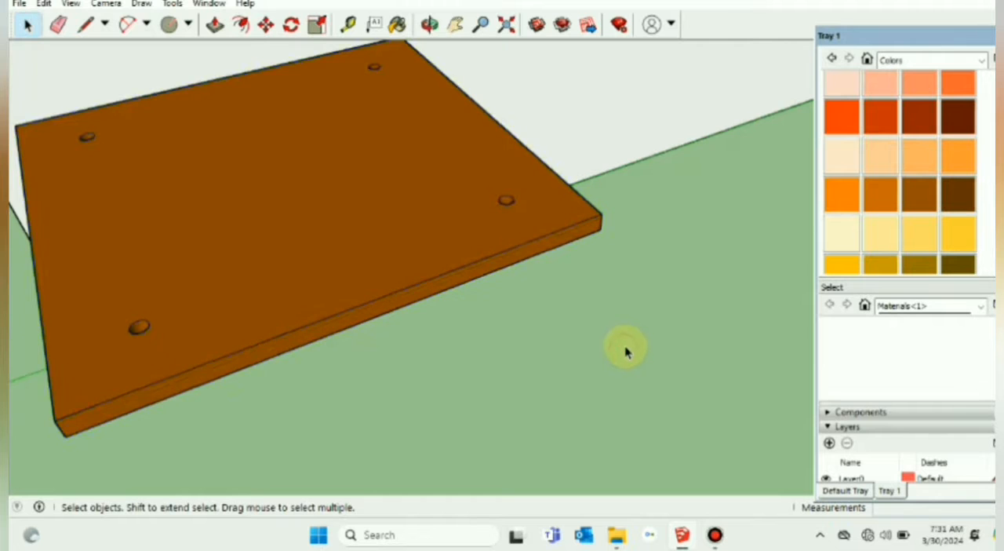
Step: Examine the finished base plate from above, and the assembled column standing on its pedestal inside the roof corner
scroll(625, 350, down, 5)
middle_drag(612, 346, 514, 435)
scroll(505, 392, up, 3)
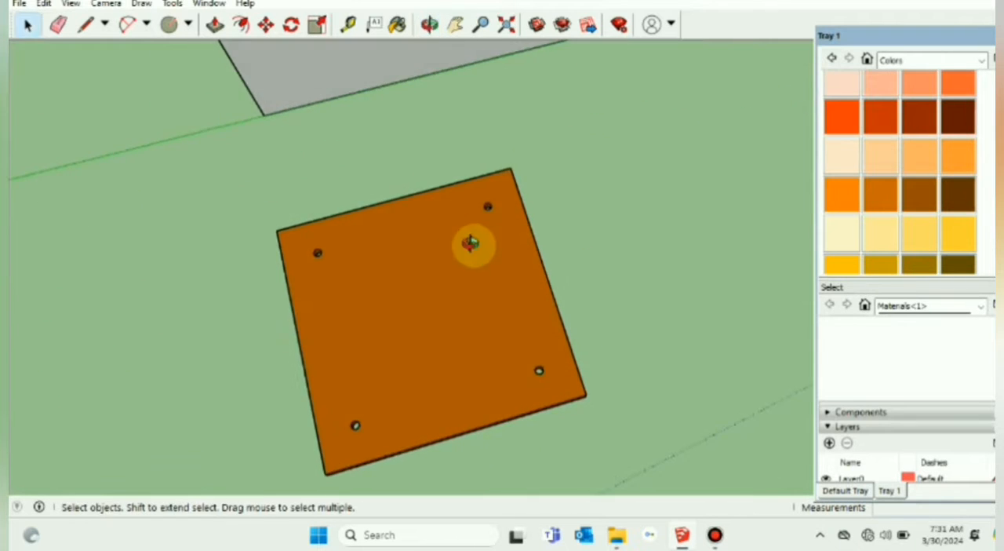
middle_drag(471, 243, 514, 297)
scroll(585, 320, down, 6)
middle_drag(608, 336, 712, 455)
scroll(587, 397, down, 2)
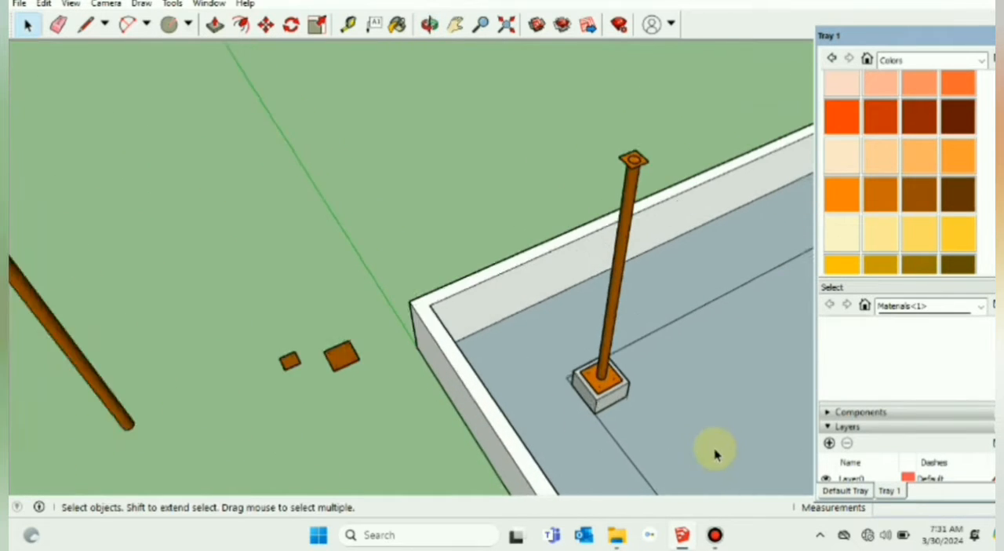
scroll(587, 434, up, 3)
scroll(586, 434, up, 2)
scroll(598, 424, down, 2)
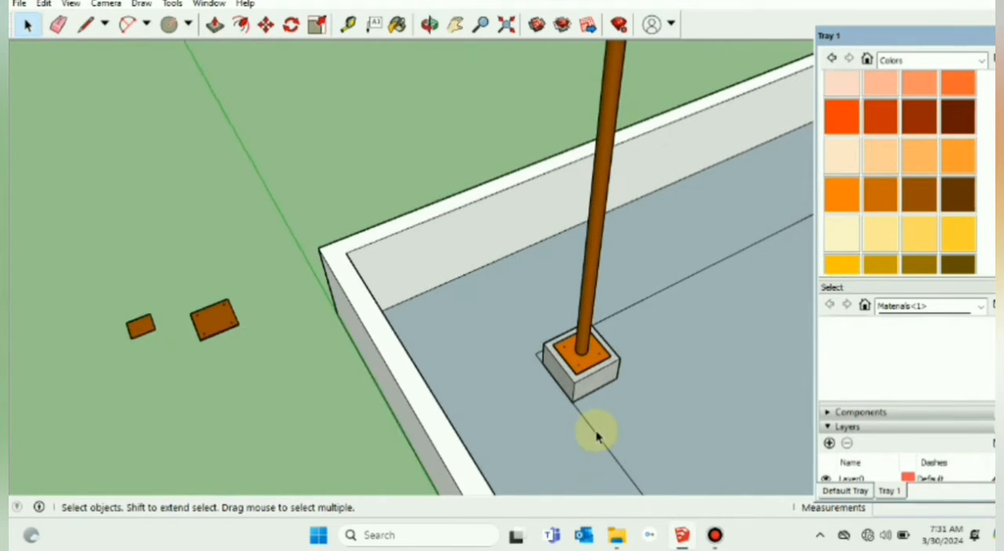
scroll(190, 324, down, 2)
Step: Draw a 400 mm square on the ground, offset from the base plate's corner by a line, and delete that connecting line
click(455, 24)
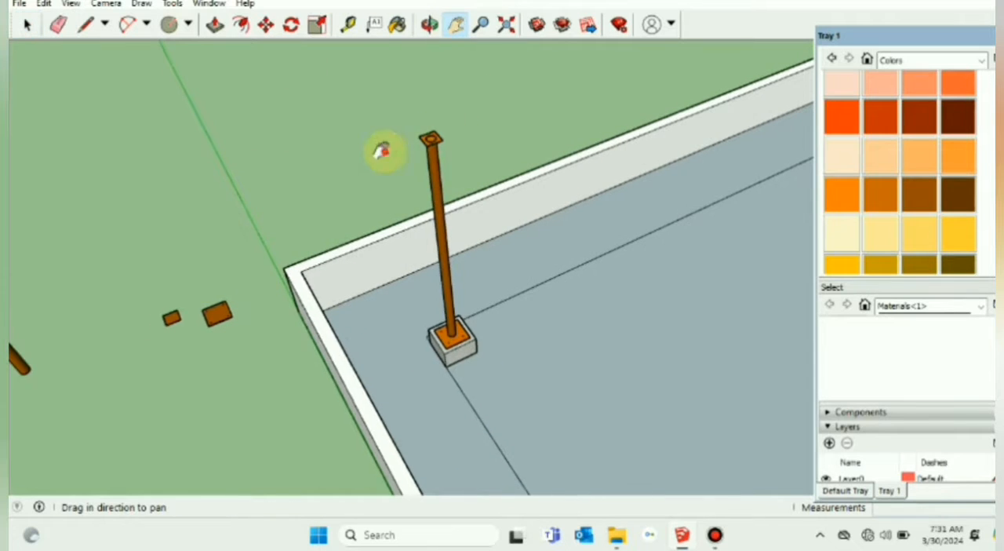
drag(288, 372, 372, 302)
scroll(380, 333, up, 1)
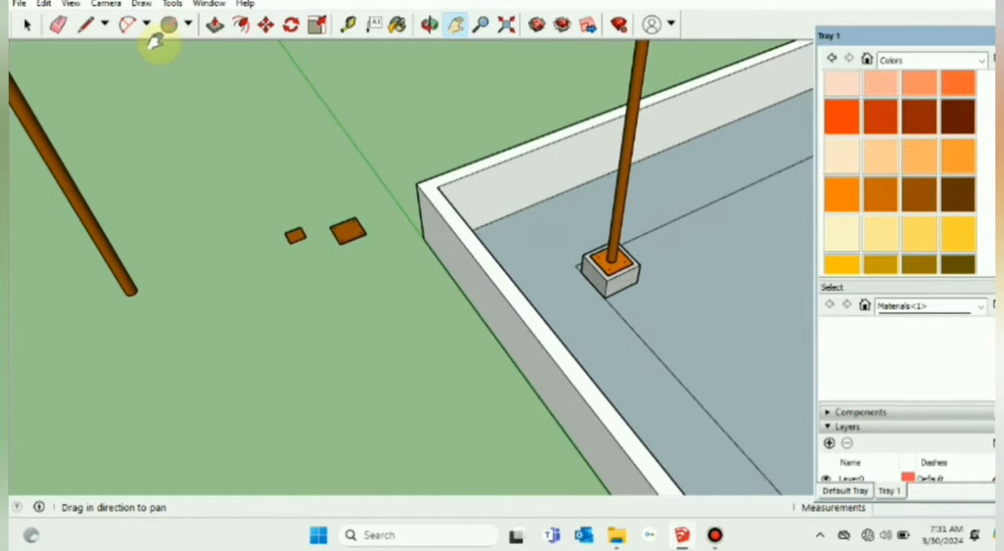
click(92, 25)
scroll(341, 250, up, 1)
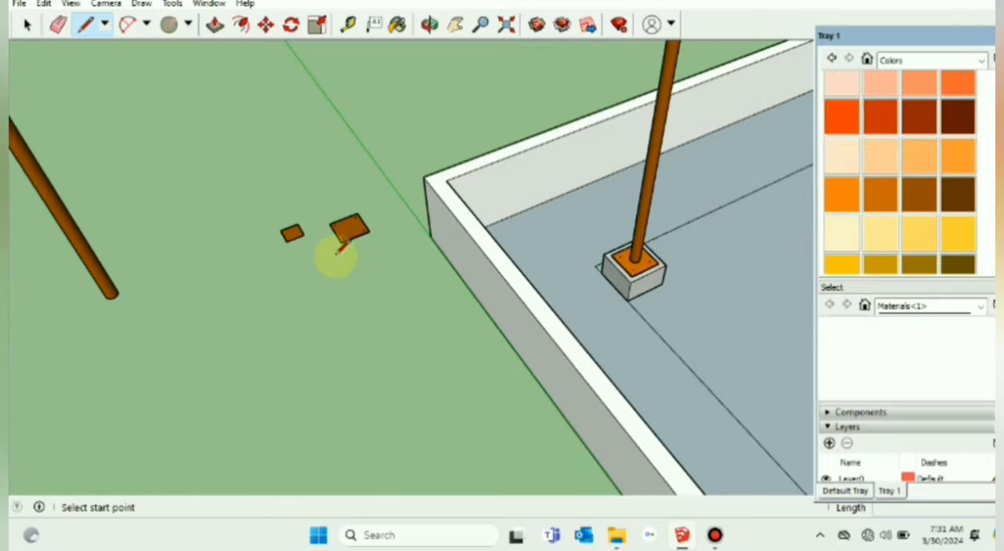
click(341, 242)
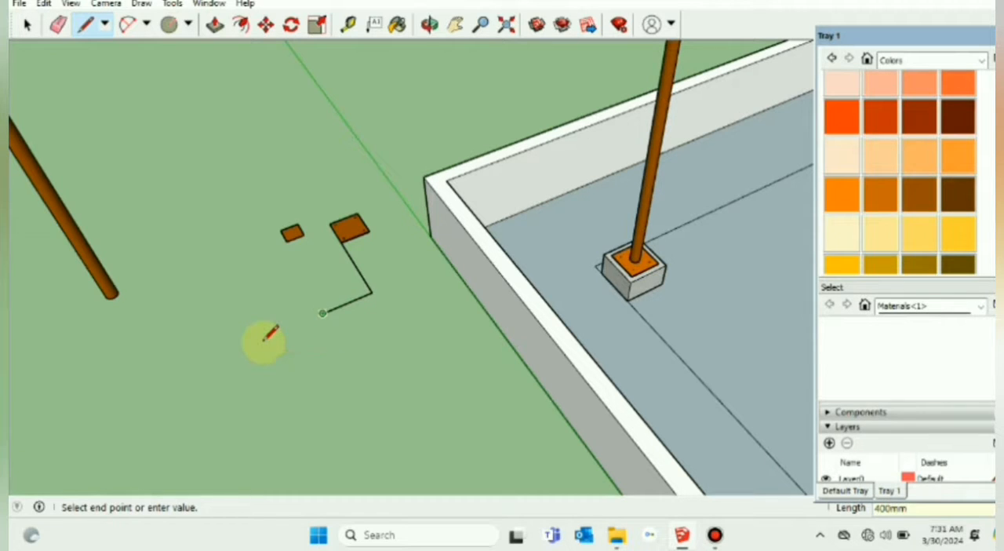
click(341, 350)
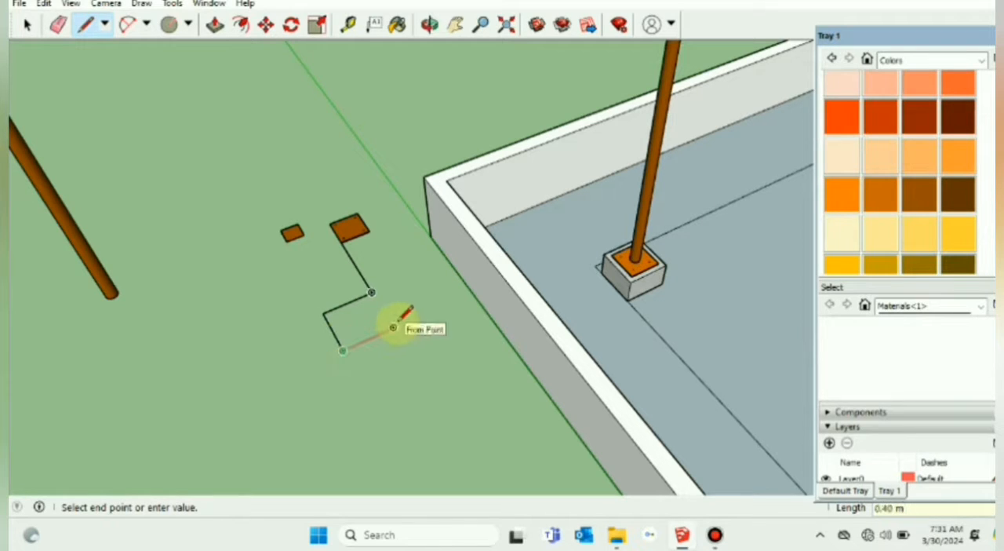
click(372, 292)
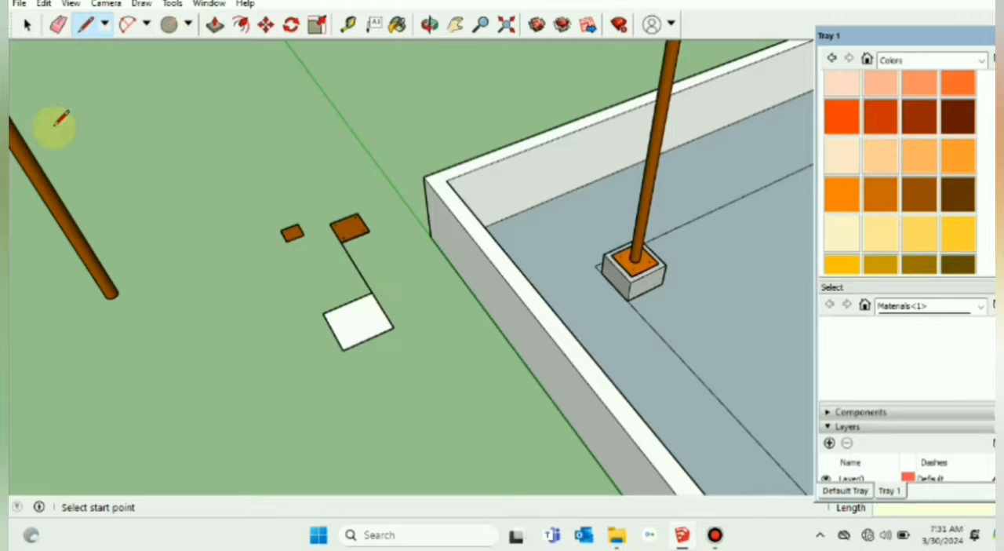
click(27, 24)
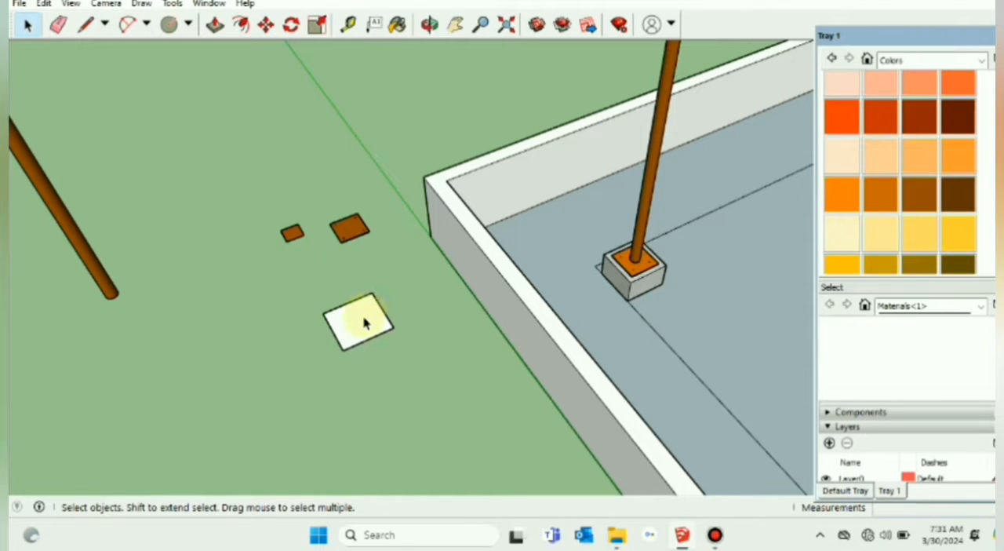
Step: Pull the square face up 250 mm to form the pedestal block
click(215, 24)
drag(354, 329, 357, 308)
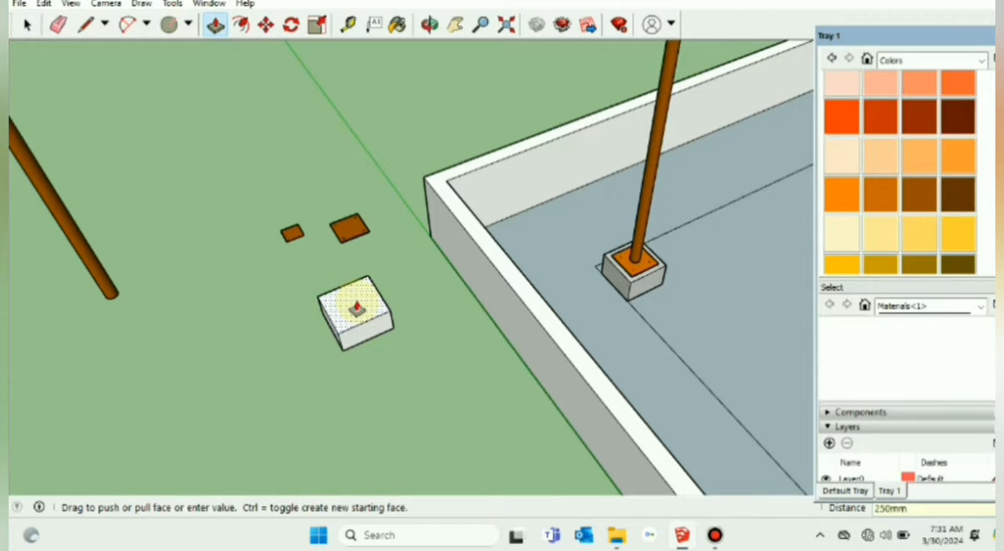
key(Return)
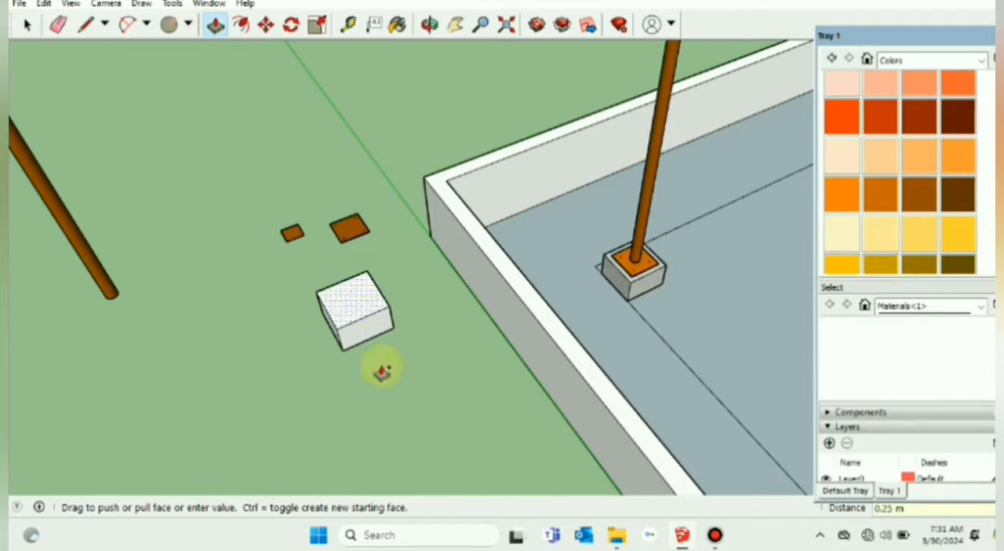
Step: Select the whole pedestal block and make it a component with a name beginning with Civil
middle_drag(381, 368, 345, 357)
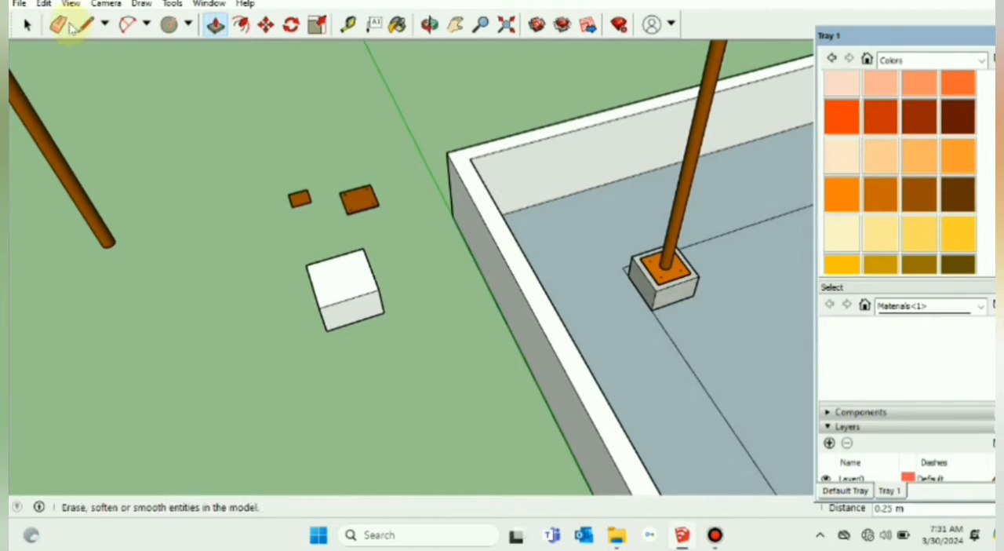
click(26, 24)
click(352, 282)
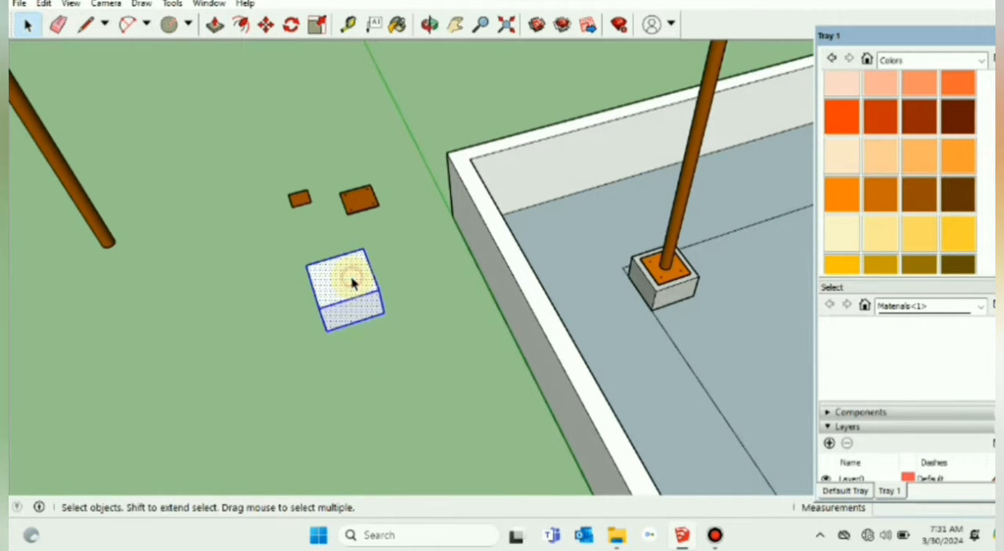
right_click(353, 282)
click(413, 392)
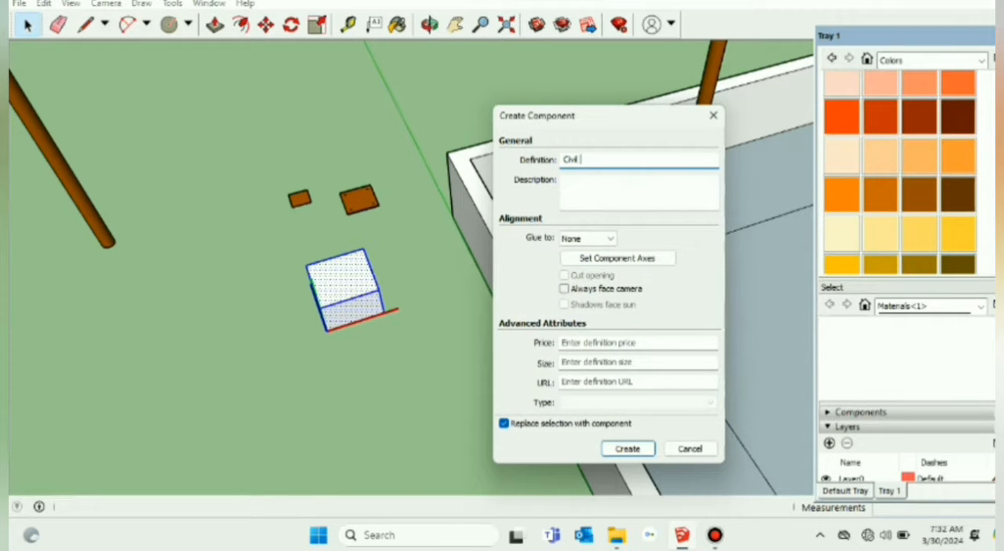
key(Return)
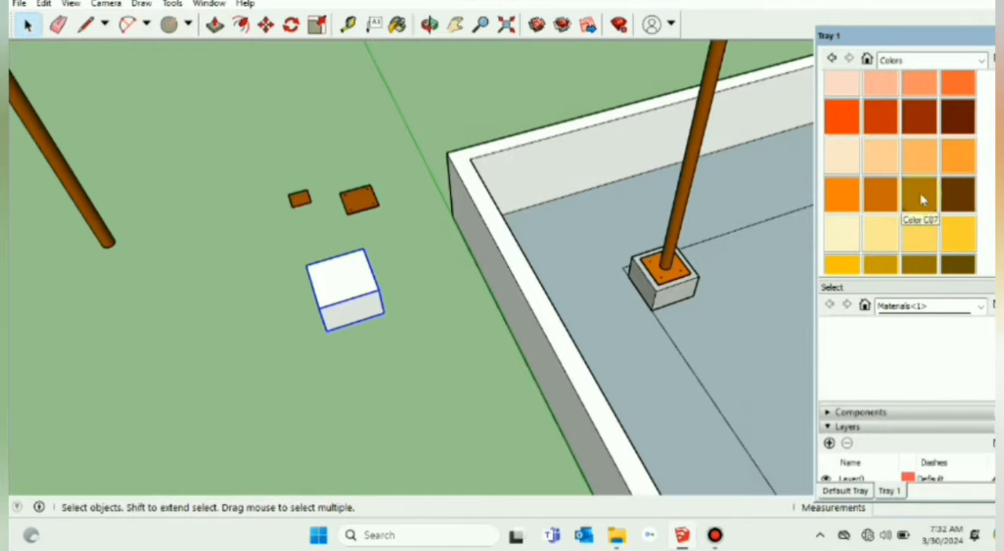
Step: Paint the pedestal block with the Cladding Stucco White material from the Brick, Cladding and Siding collection
click(980, 60)
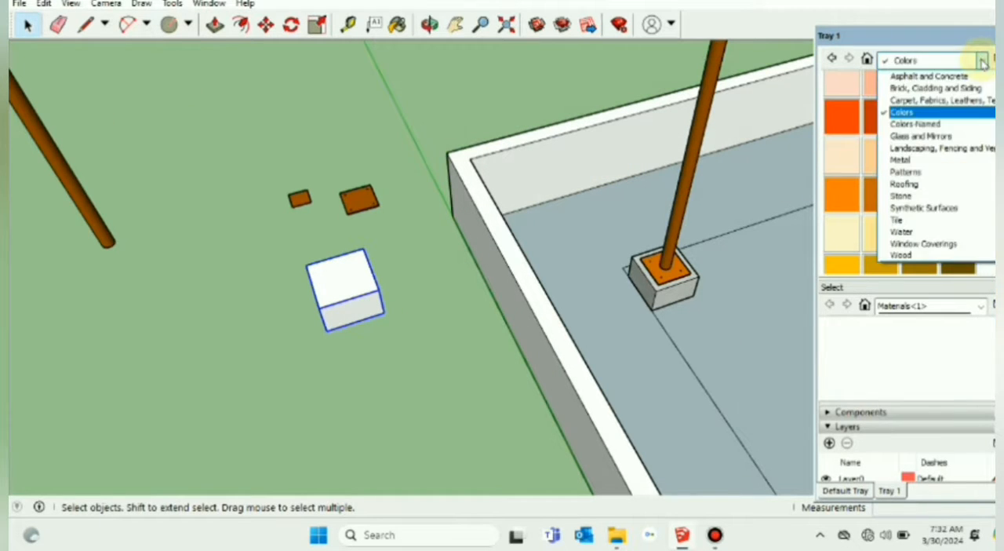
click(943, 90)
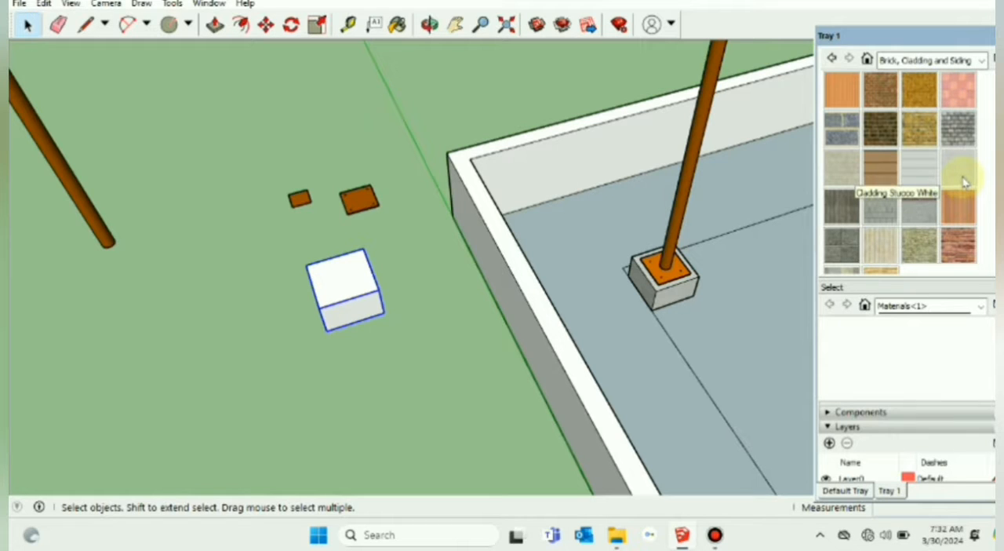
scroll(908, 224, down, 5)
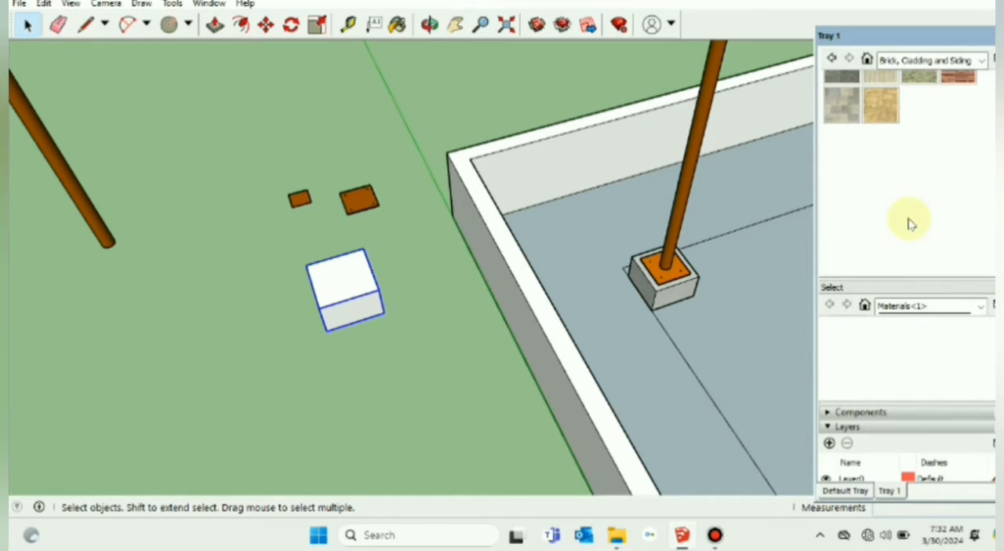
scroll(908, 224, up, 4)
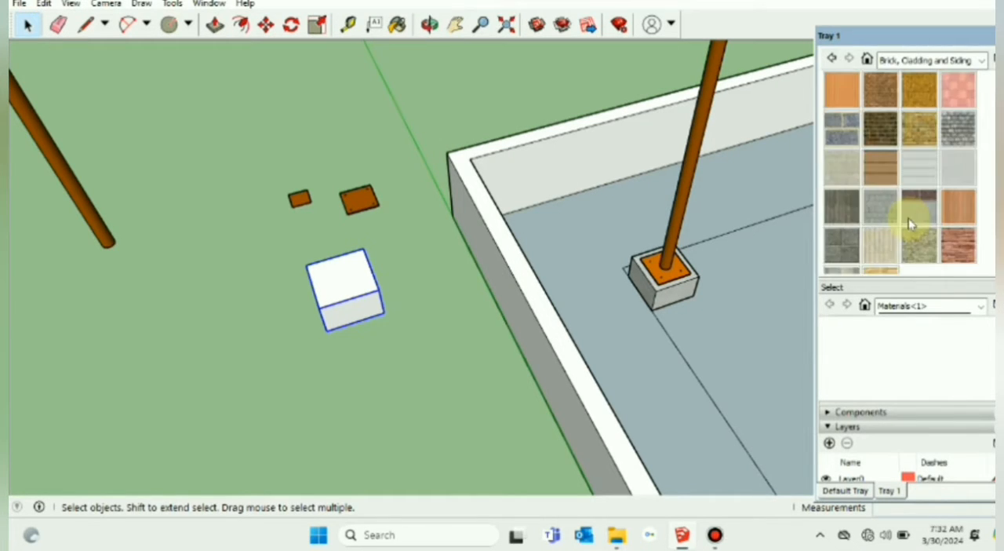
click(949, 167)
click(373, 272)
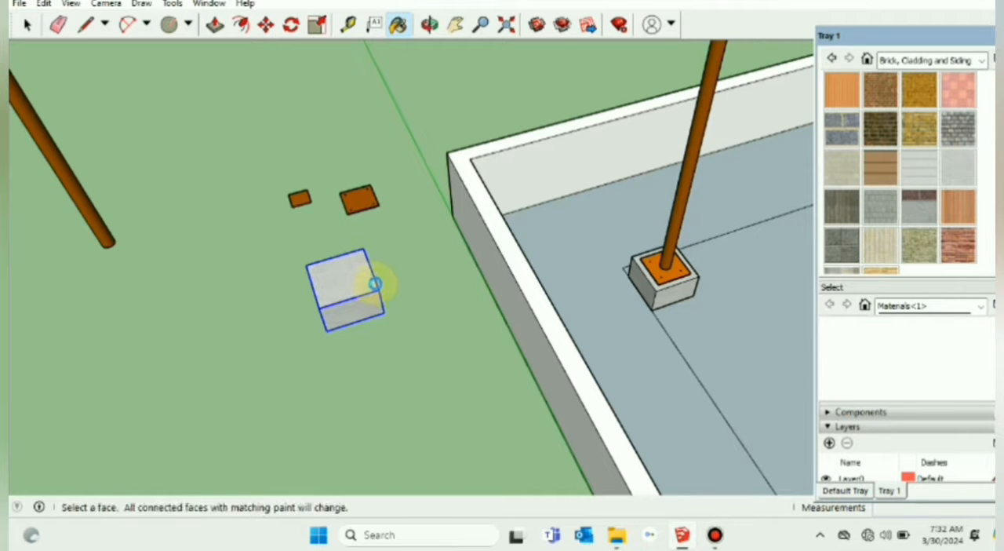
click(26, 24)
click(107, 82)
Step: Delete the grouped columns with their pedestals standing inside the walled roof
middle_drag(188, 180, 318, 369)
scroll(317, 366, down, 2)
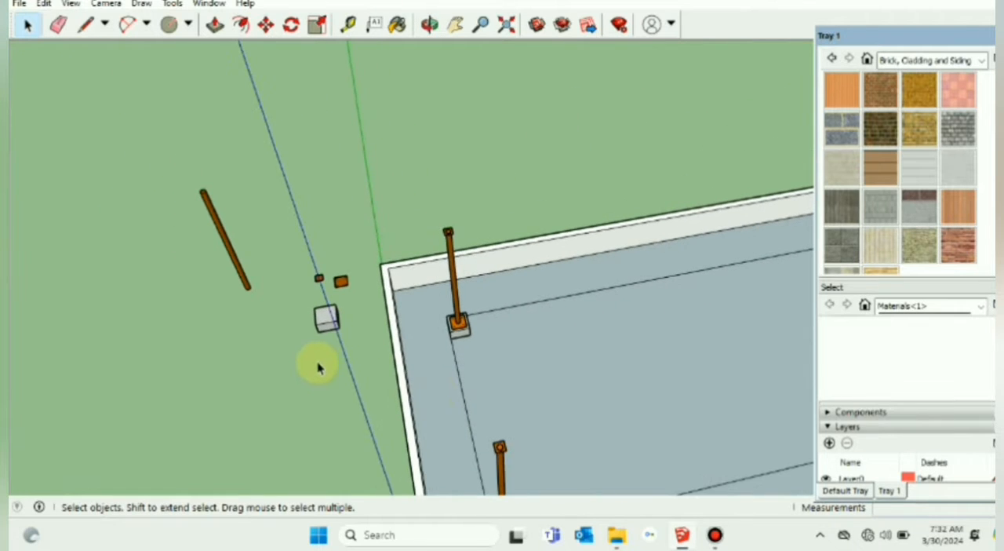
middle_drag(463, 383, 485, 365)
scroll(485, 365, up, 1)
click(469, 335)
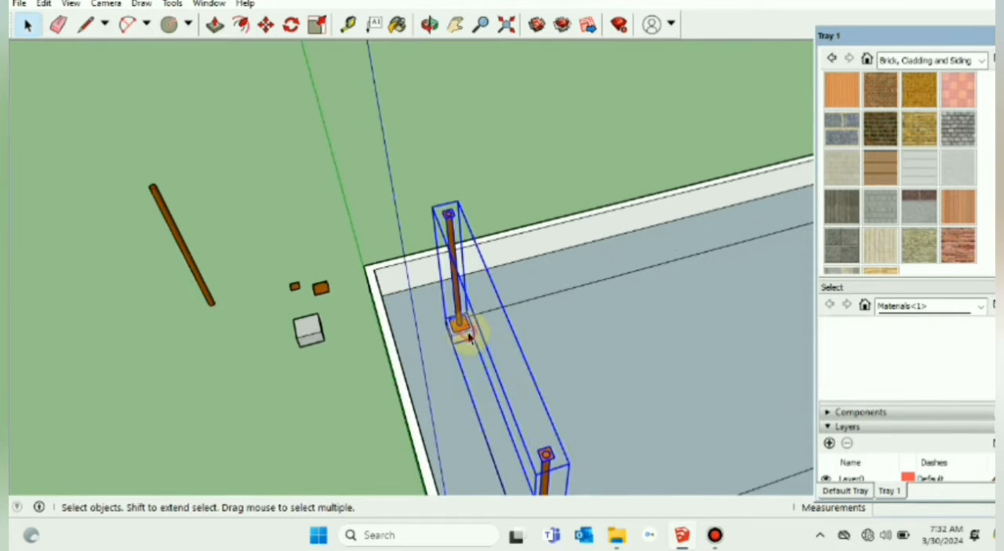
scroll(466, 335, down, 2)
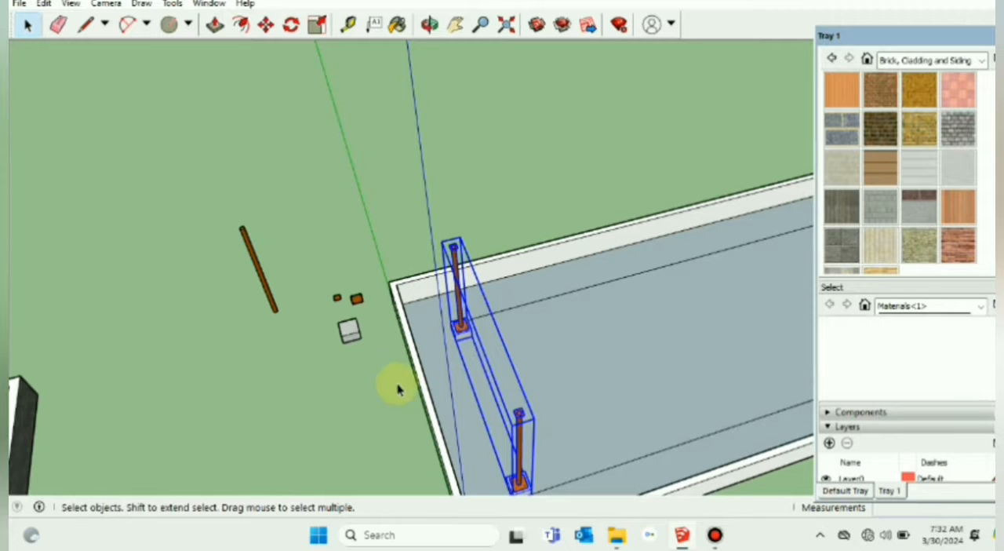
middle_drag(397, 387, 367, 383)
key(Delete)
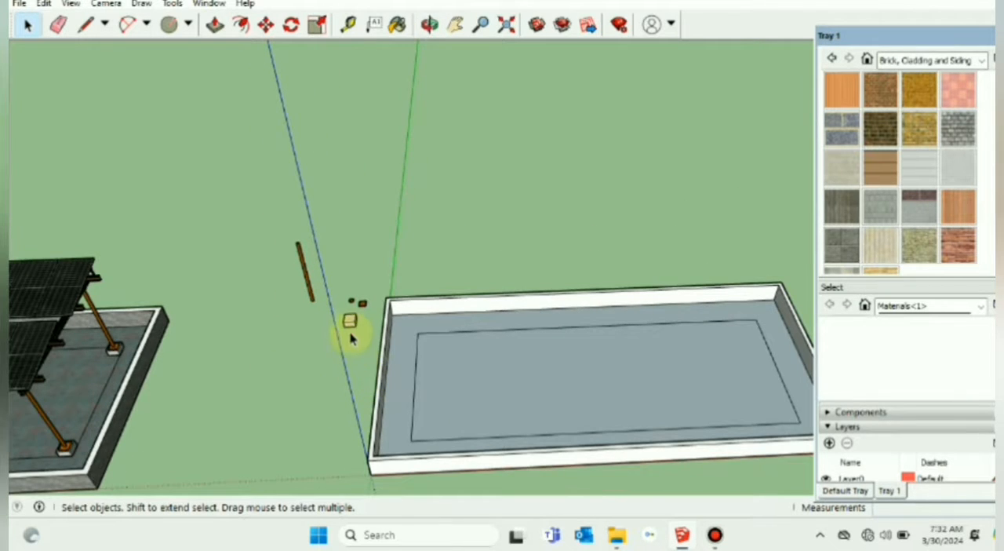
Step: Move the pedestal block by its bottom corner onto the inner layout rectangle's corner nearest the origin
scroll(352, 333, up, 3)
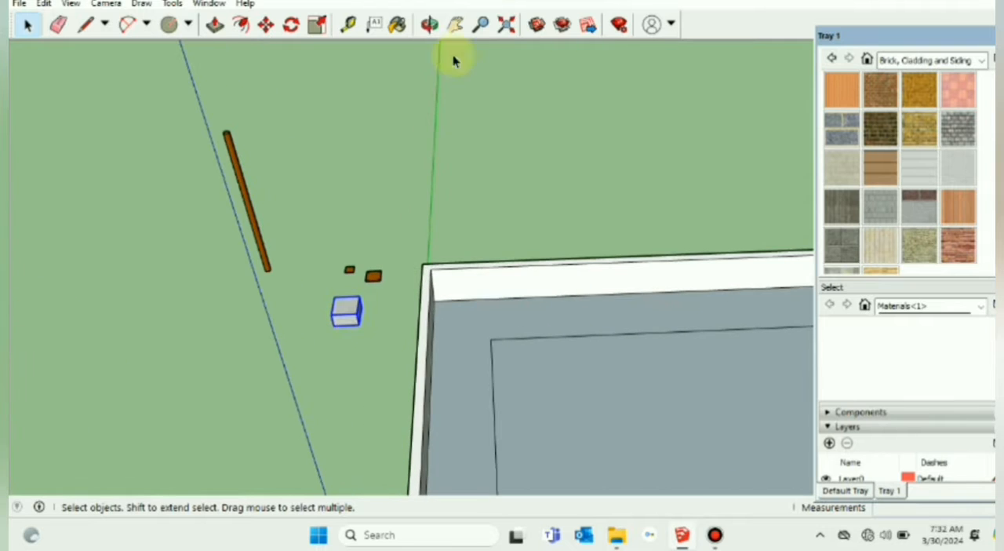
click(457, 26)
drag(496, 162, 420, 77)
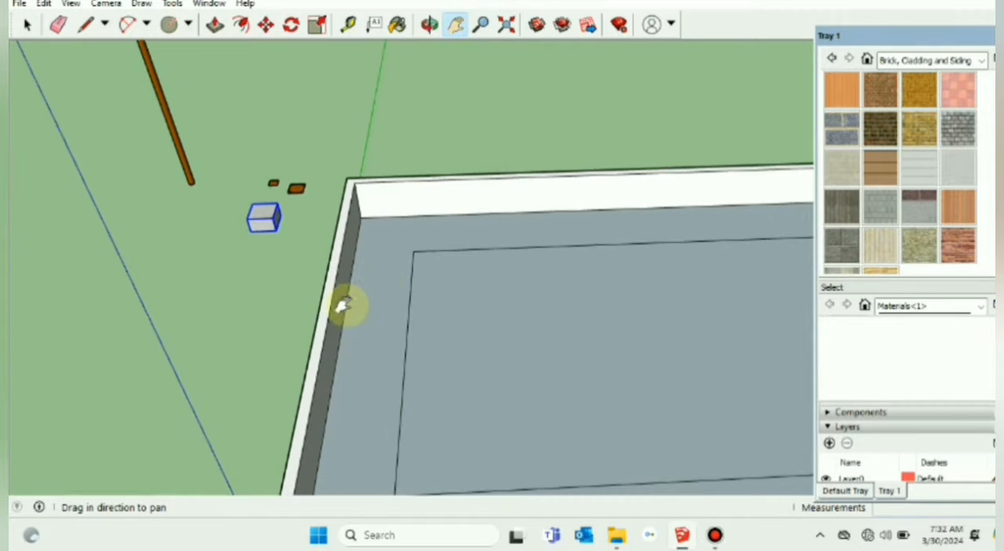
drag(345, 306, 414, 220)
click(28, 25)
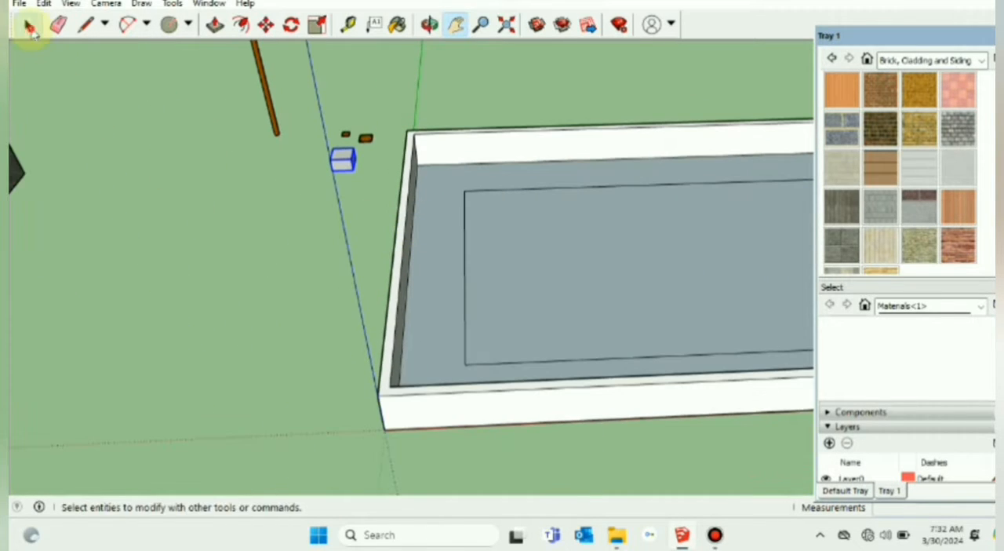
click(266, 25)
click(332, 167)
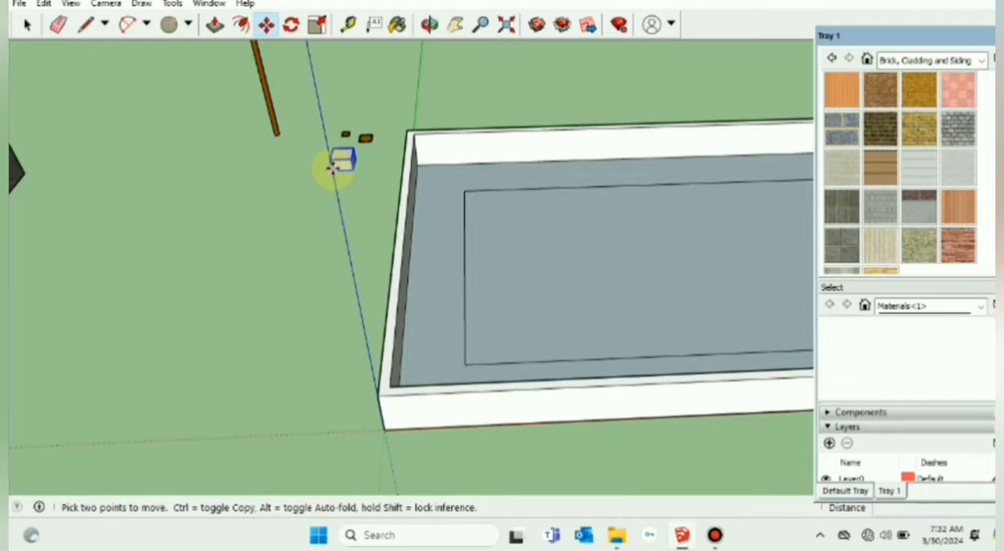
scroll(486, 385, up, 4)
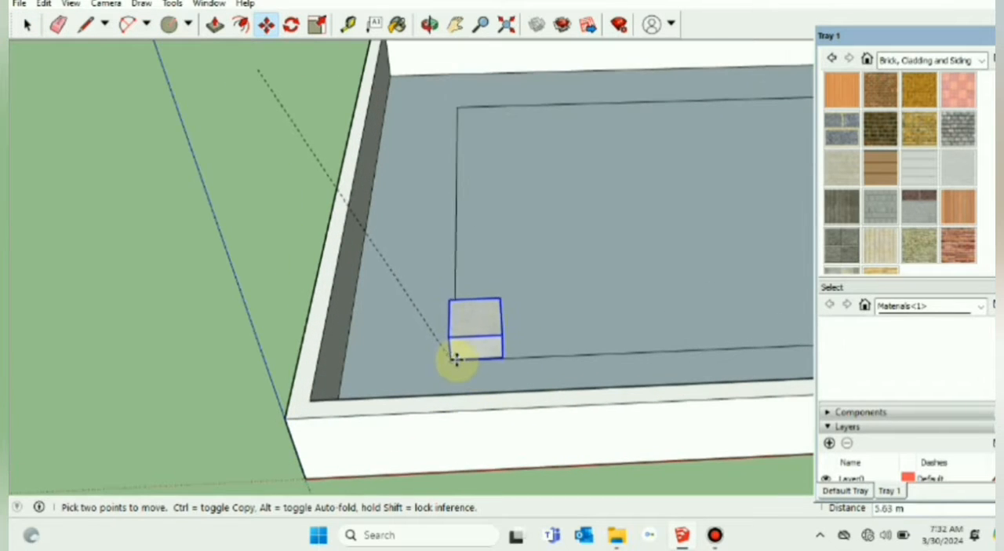
scroll(456, 358, up, 5)
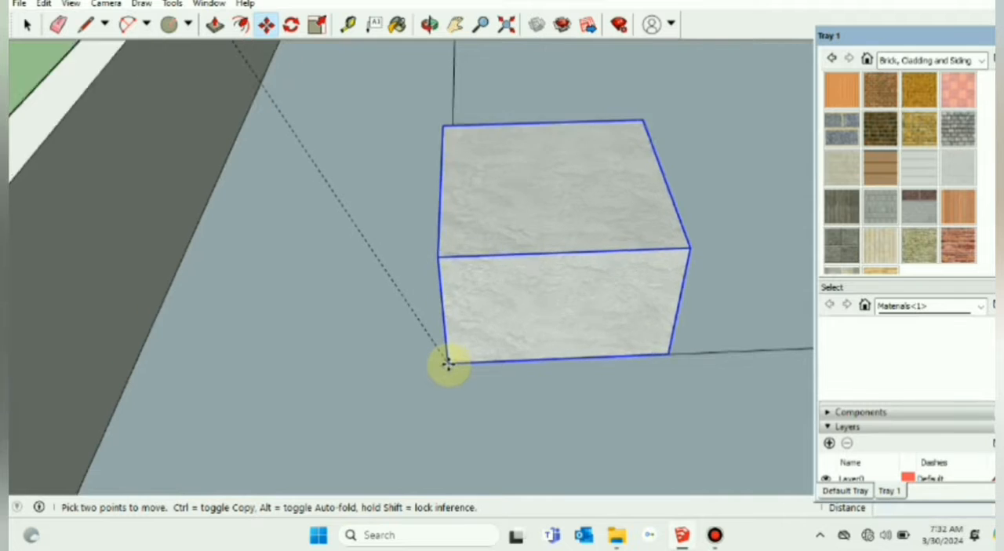
scroll(447, 360, up, 3)
mouse_move(446, 361)
middle_down()
mouse_move(473, 355)
mouse_move(524, 389)
mouse_move(634, 354)
middle_up()
scroll(442, 365, down, 5)
click(440, 370)
scroll(459, 376, down, 6)
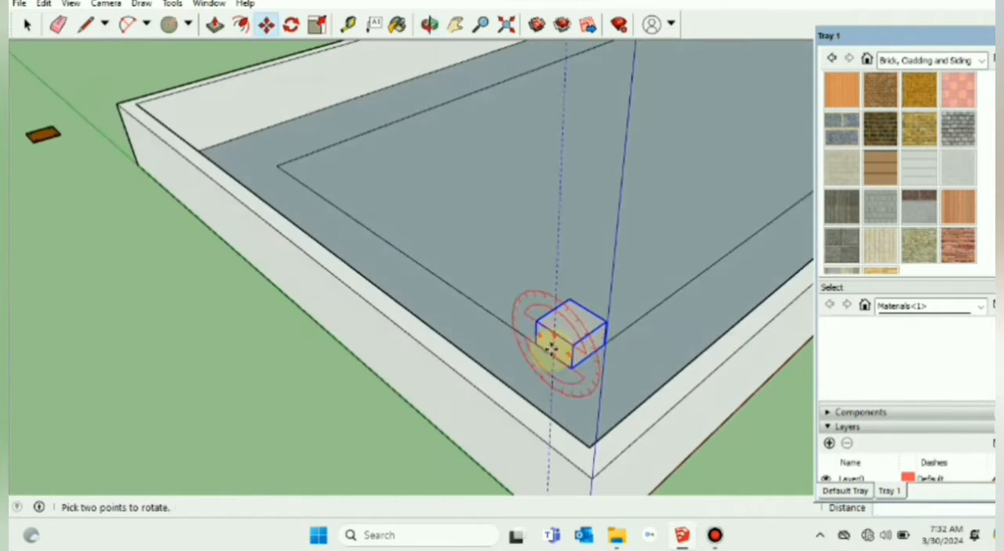
Step: Copy the pedestal along the short side of the layout rectangle to its adjacent corner
middle_drag(551, 347, 744, 351)
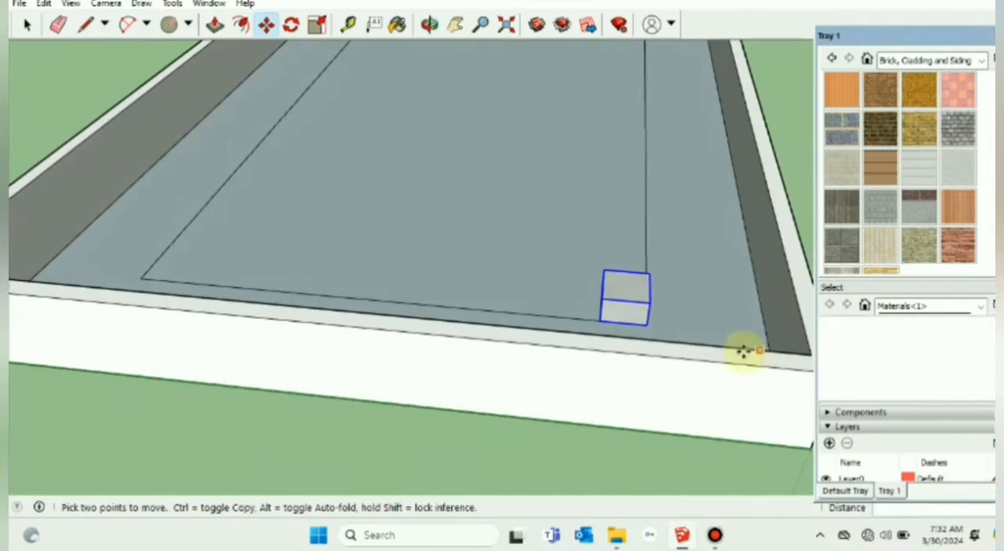
key(ctrl)
click(601, 320)
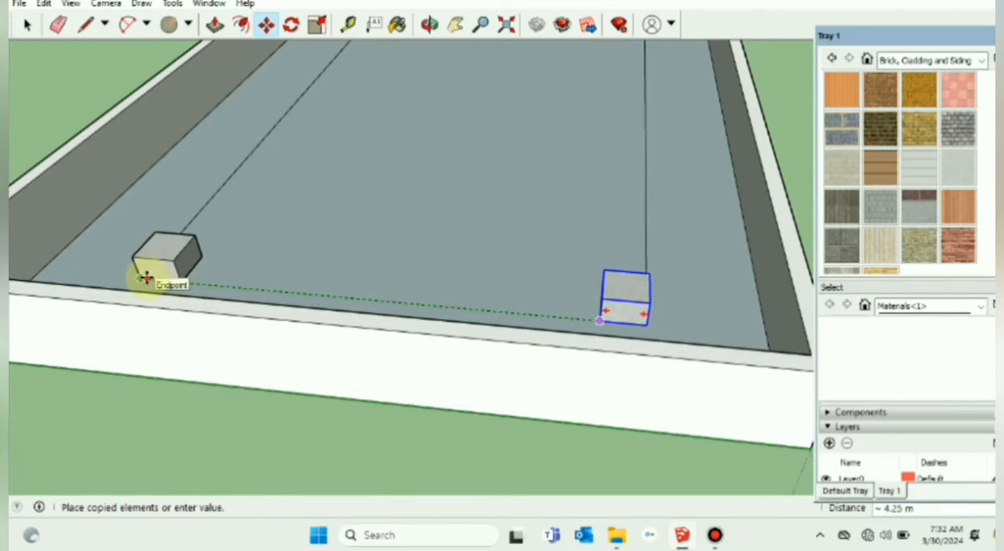
click(147, 276)
scroll(358, 294, down, 3)
middle_drag(366, 293, 399, 397)
Step: Select both corner pedestals and copy them 4 m along the red axis
click(453, 27)
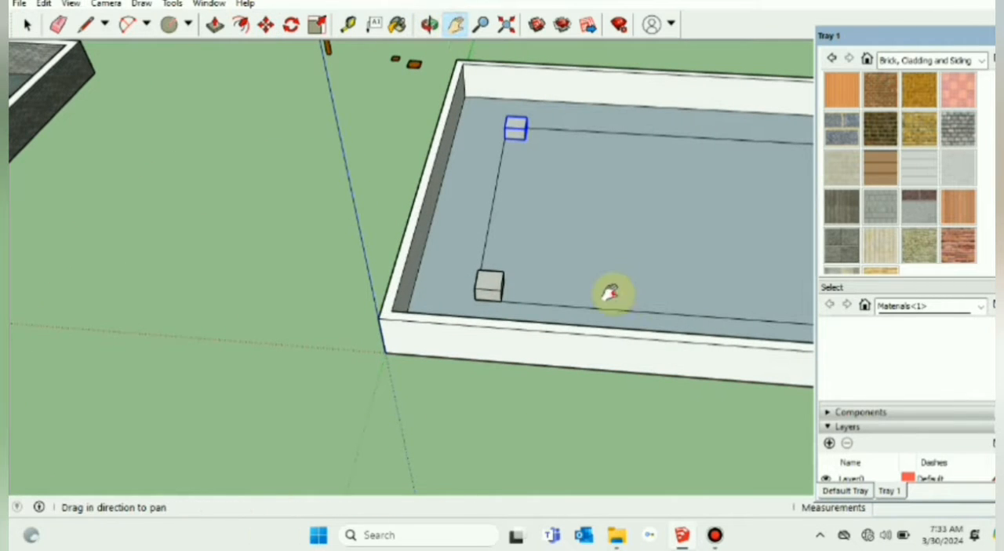
drag(612, 291, 475, 291)
drag(385, 365, 544, 357)
key(space)
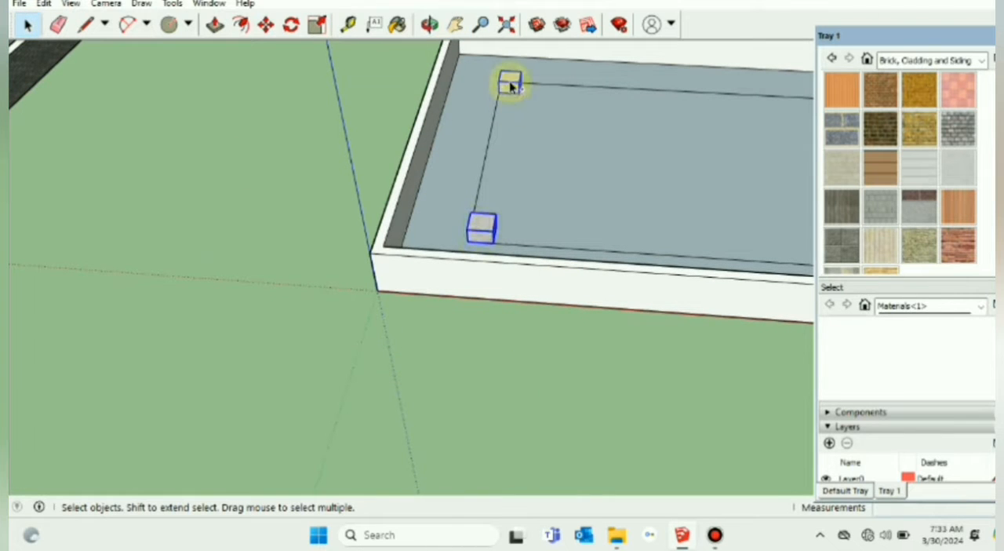
click(455, 25)
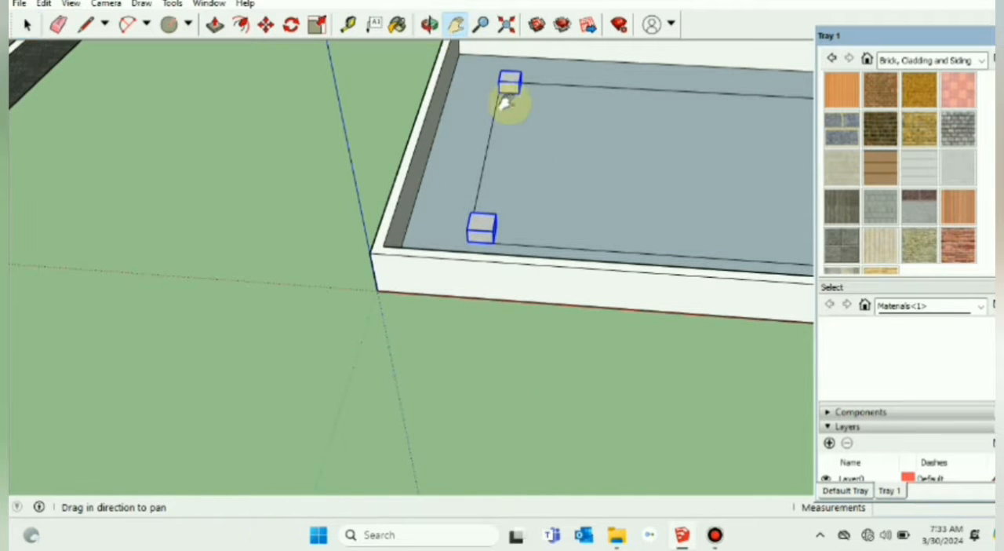
drag(507, 103, 370, 104)
scroll(462, 251, up, 2)
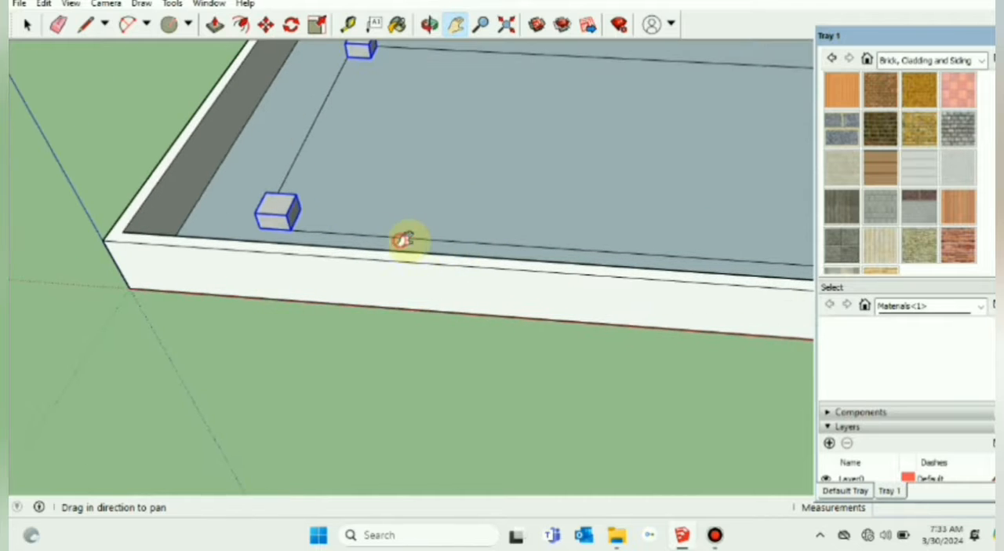
drag(278, 243, 368, 221)
drag(282, 112, 201, 262)
middle_drag(280, 263, 428, 321)
drag(506, 367, 359, 310)
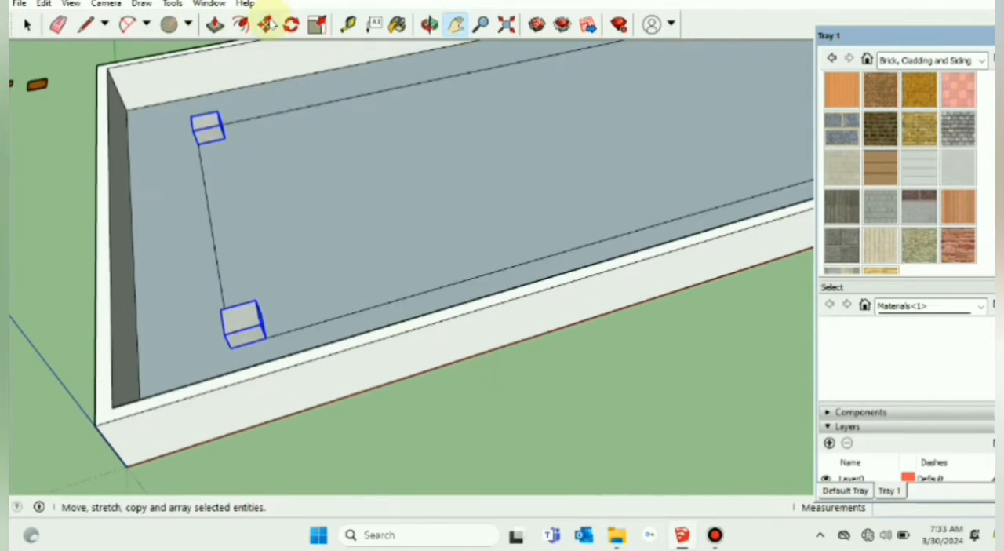
click(266, 25)
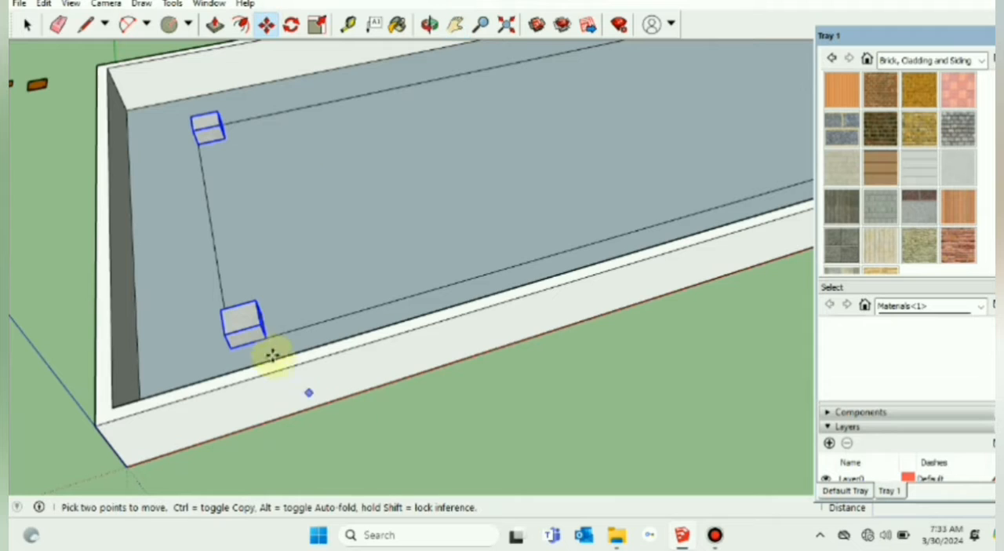
click(226, 336)
key(ctrl)
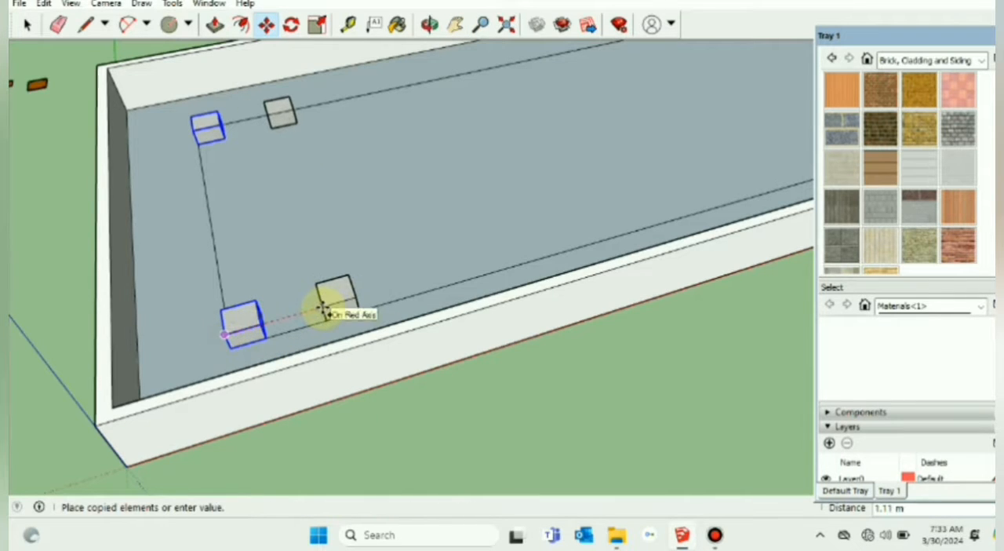
key(Return)
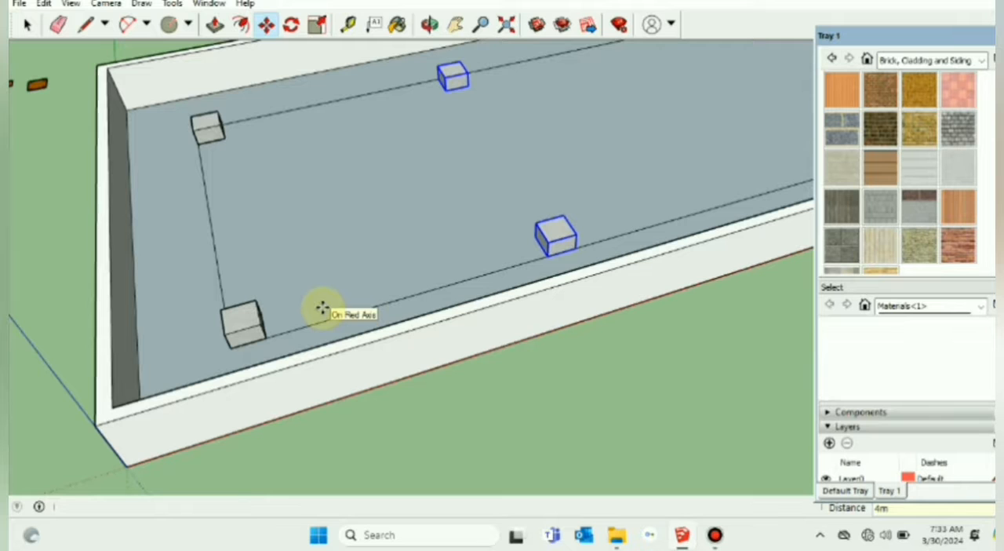
Step: Copy the second pair of pedestals another 4 m along the red axis
click(455, 24)
drag(667, 182, 450, 227)
drag(603, 174, 587, 184)
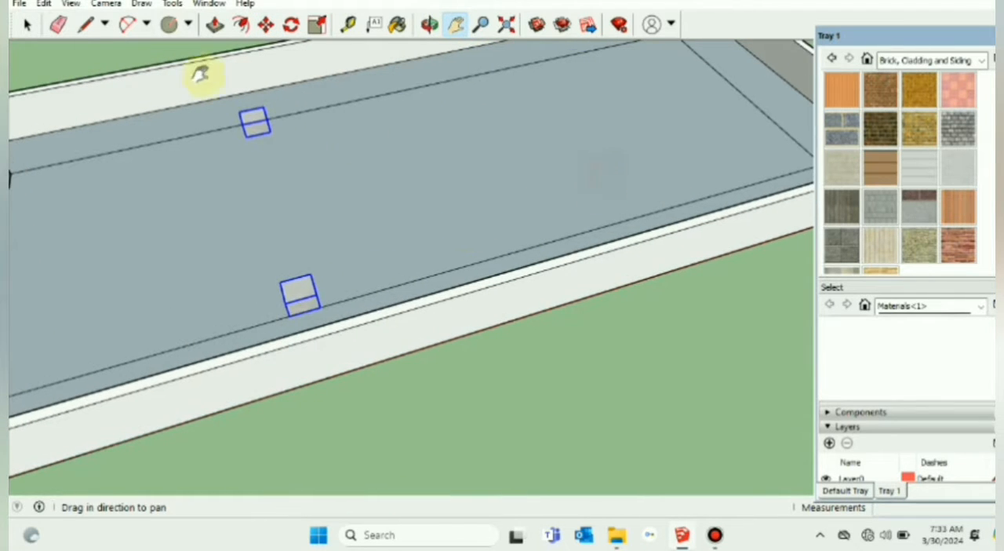
click(265, 26)
click(285, 304)
key(ctrl)
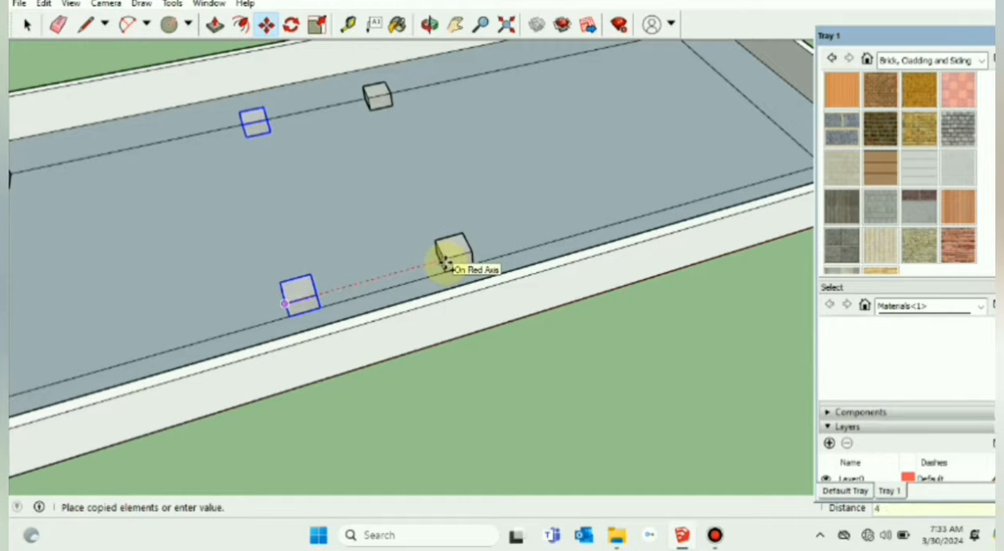
key(Return)
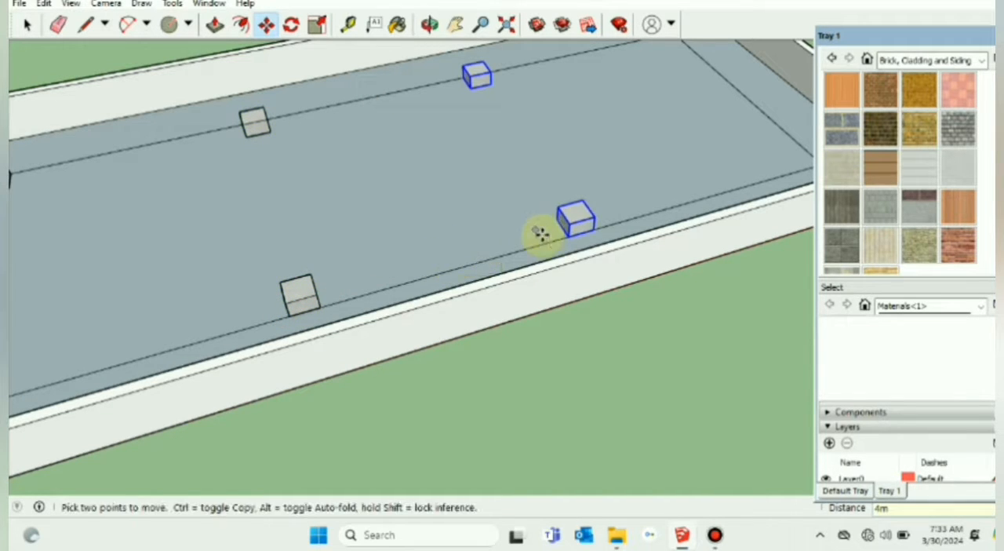
Step: Copy the third pair of pedestals onto the two far corners of the layout rectangle
click(455, 24)
drag(690, 108, 466, 156)
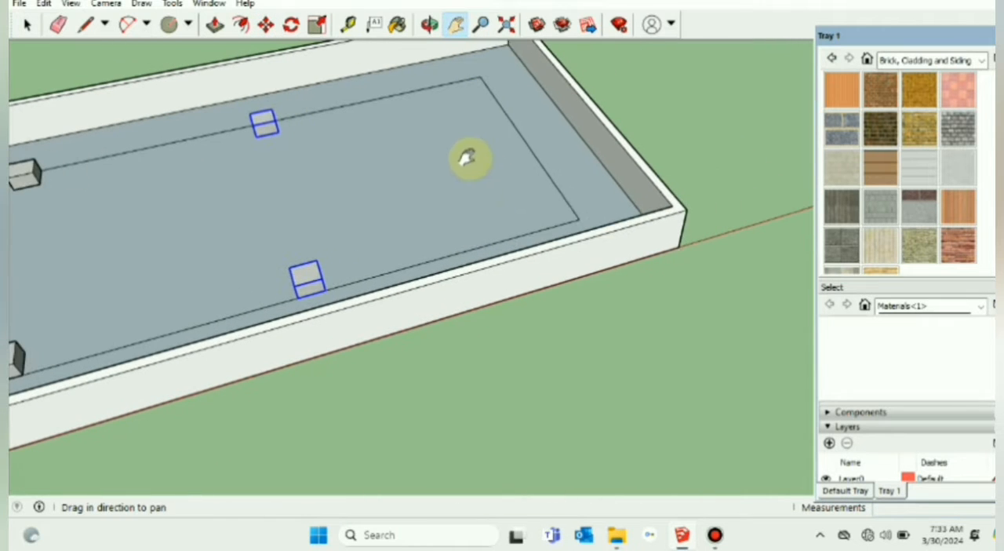
click(266, 24)
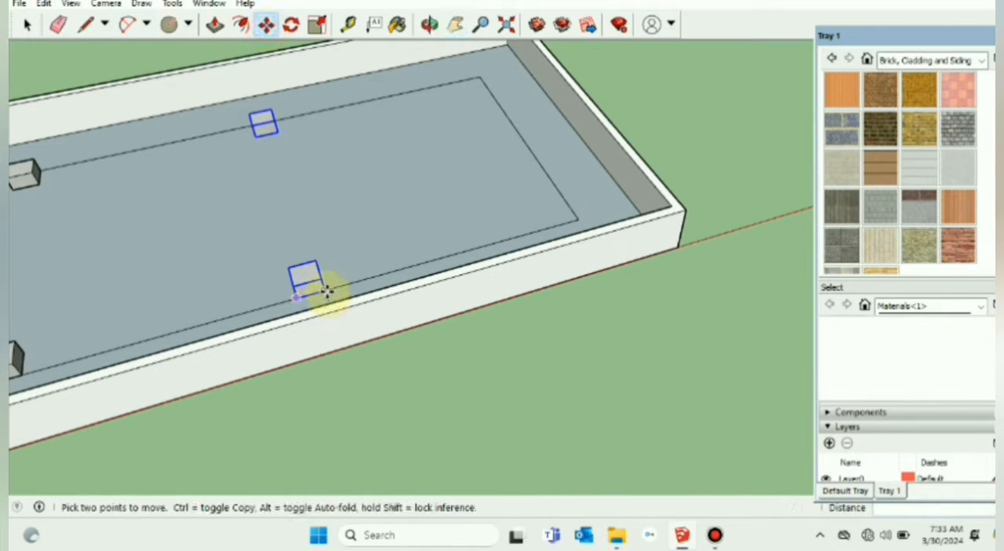
key(ctrl)
click(325, 289)
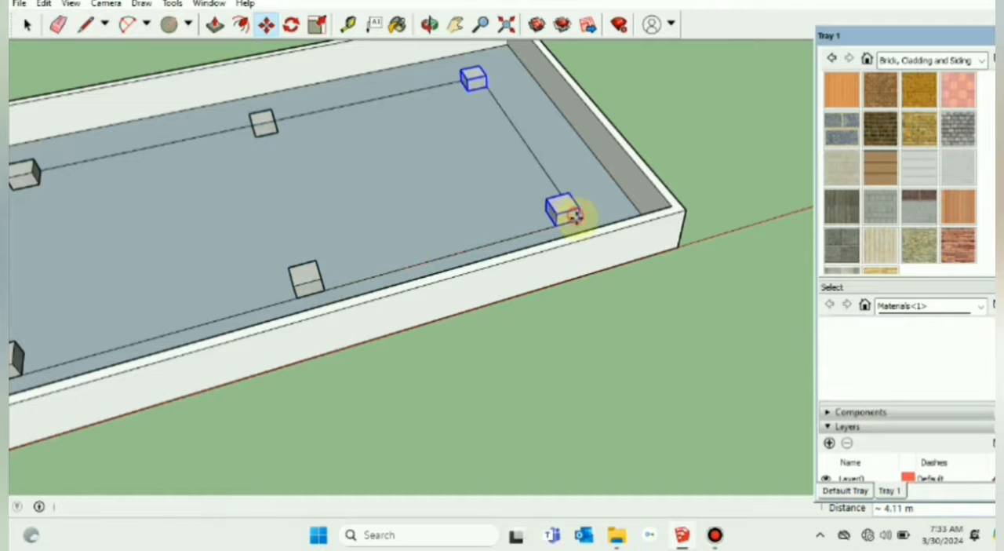
click(574, 216)
Step: Clear the selection and examine the complete pedestal layout on the roof from several angles
scroll(372, 293, down, 3)
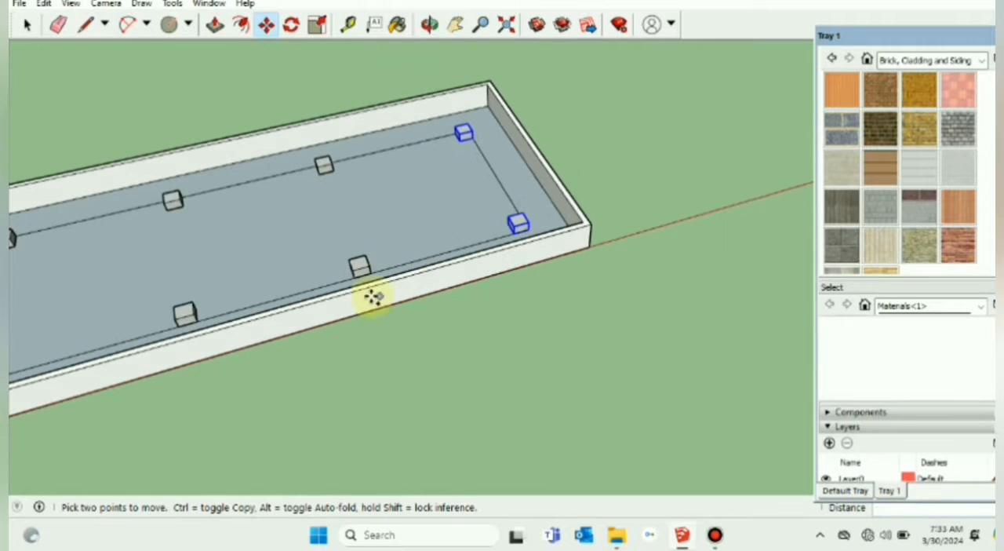
mouse_move(372, 293)
middle_down()
mouse_move(468, 329)
mouse_move(552, 230)
middle_up()
scroll(553, 229, down, 3)
scroll(552, 230, down, 1)
middle_drag(509, 334, 524, 375)
click(27, 26)
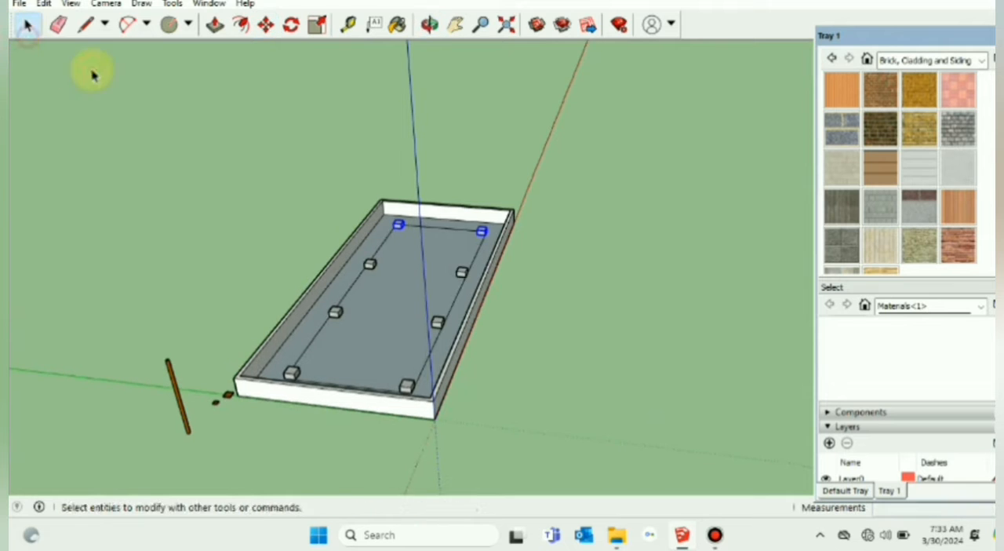
click(163, 118)
scroll(386, 331, up, 3)
mouse_move(498, 408)
middle_down()
mouse_move(316, 412)
mouse_move(265, 374)
mouse_move(240, 446)
middle_up()
mouse_move(471, 444)
middle_down()
mouse_move(413, 472)
mouse_move(269, 320)
middle_up()
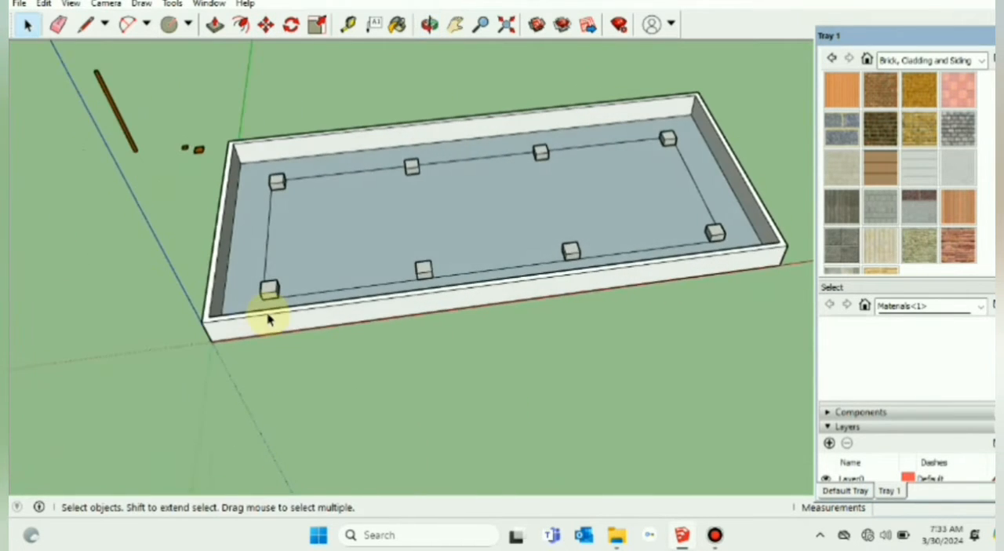
scroll(269, 317, up, 5)
scroll(314, 309, down, 4)
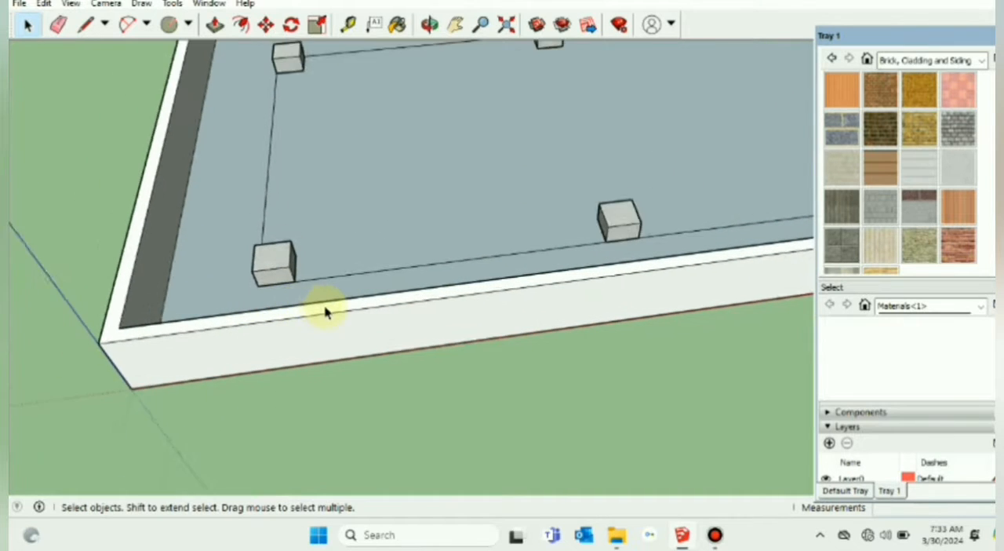
Step: Start a line at the midpoint of the front top edge of the pedestal nearest the origin
click(88, 26)
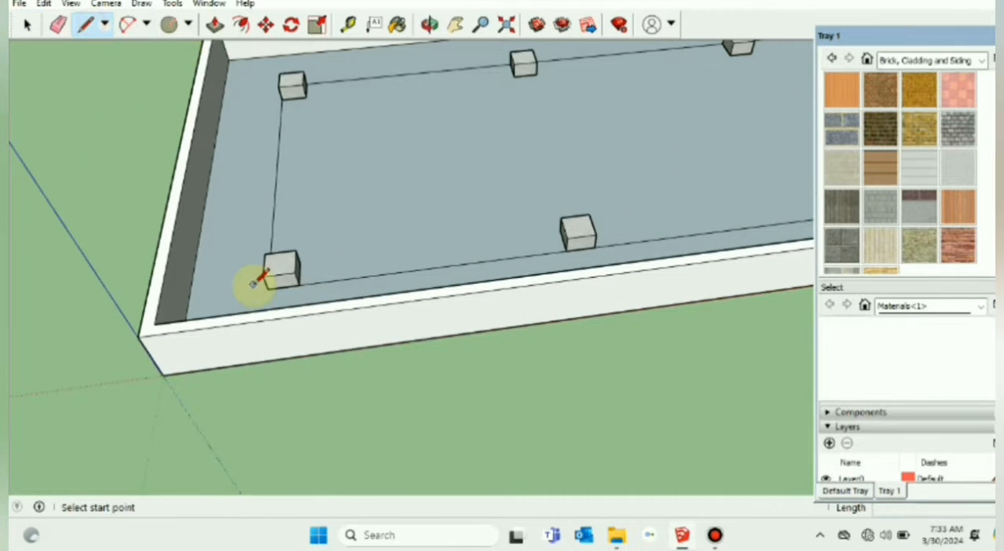
scroll(261, 276, up, 3)
click(297, 266)
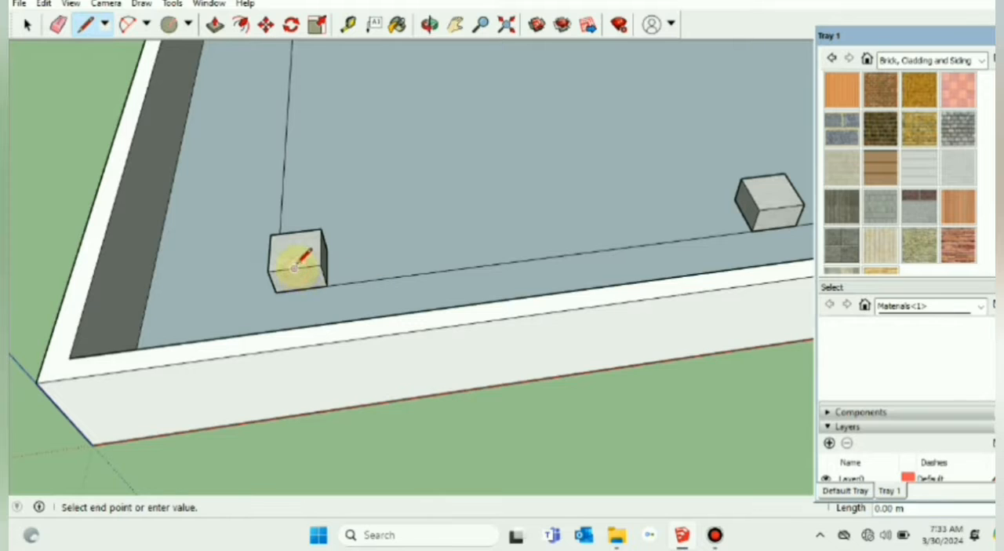
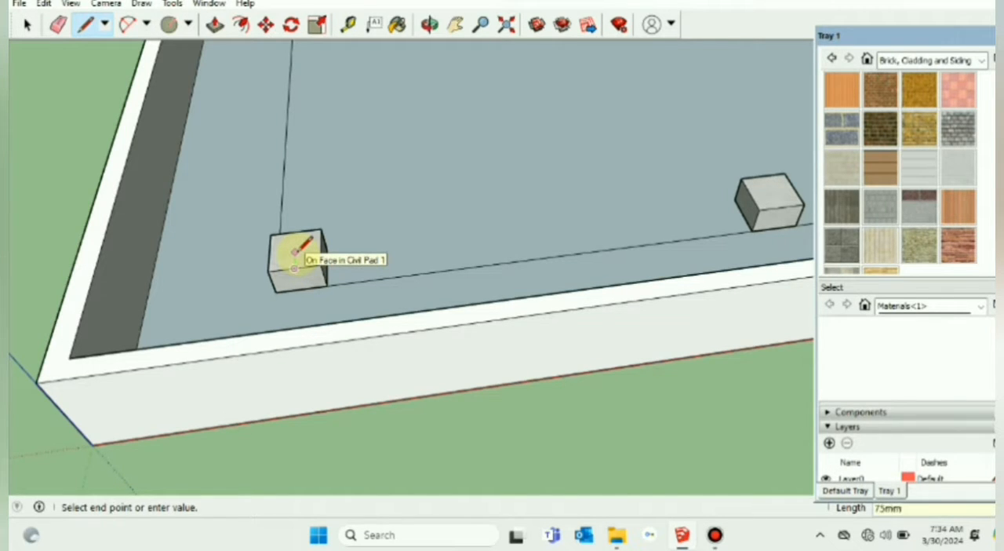
Step: Finish the 75 mm guide line running inward from the pedestal's front top edge
key(Escape)
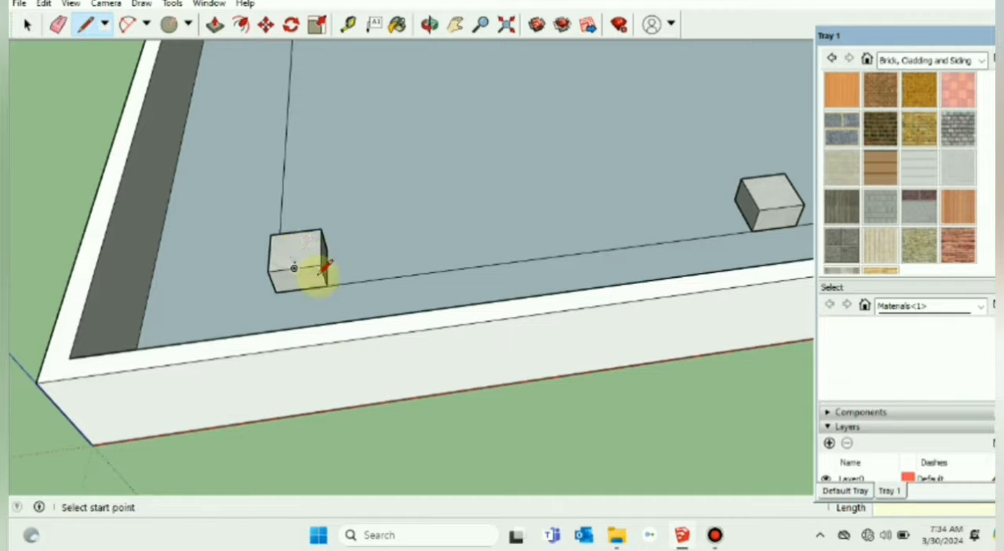
click(26, 24)
scroll(304, 239, down, 3)
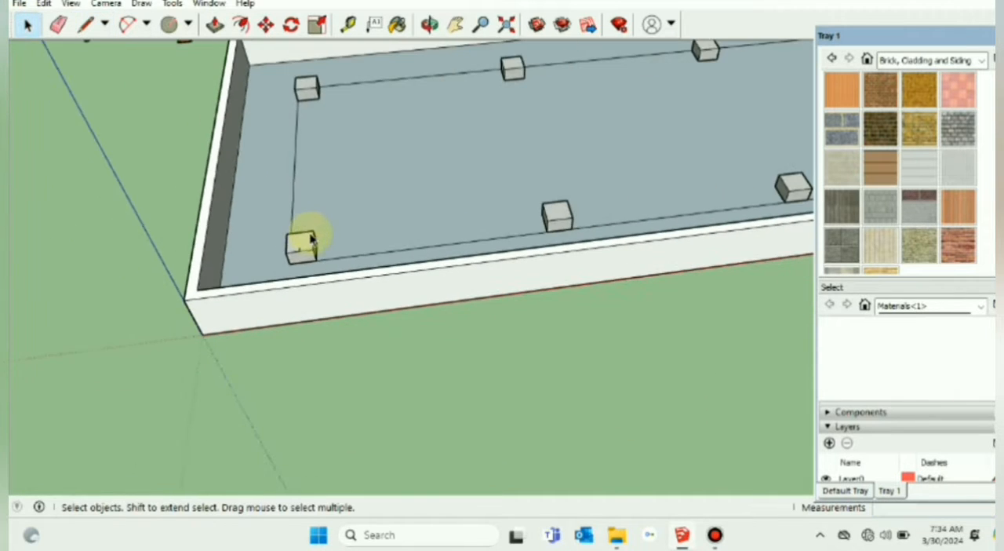
scroll(213, 101, down, 2)
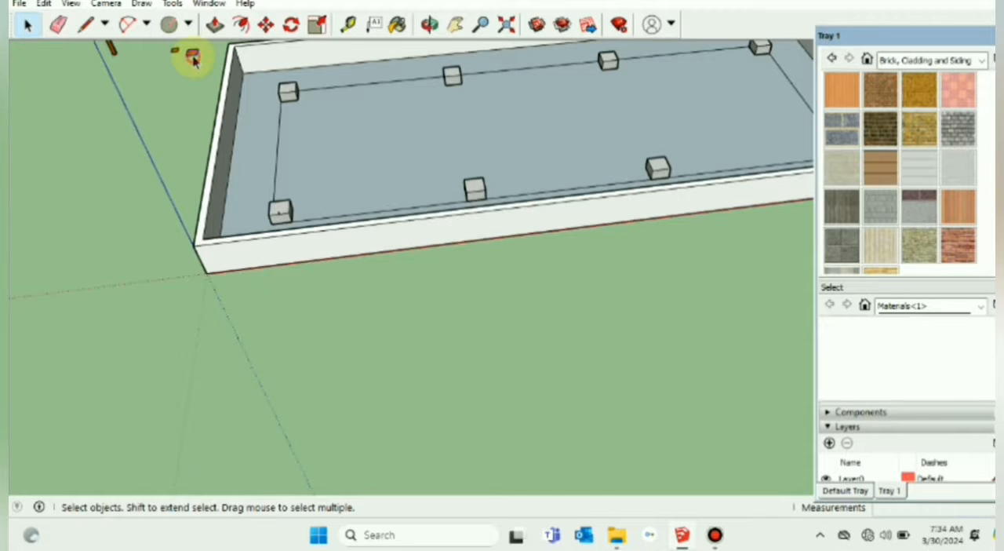
Step: Move the base plate by its front edge onto the inner end of the 75 mm guide line on the pedestal
scroll(200, 78, up, 1)
click(455, 24)
drag(175, 157, 274, 155)
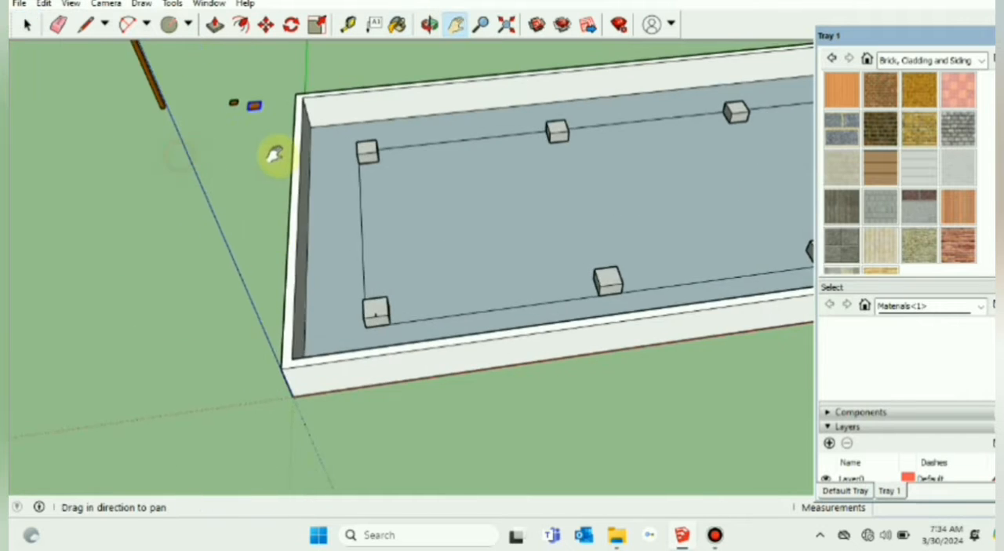
scroll(273, 141, up, 4)
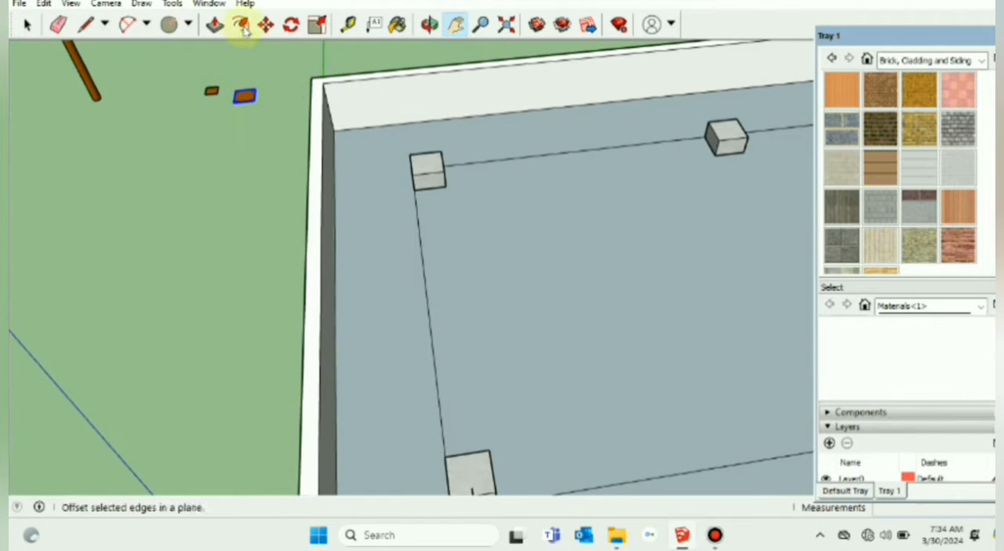
click(265, 25)
click(243, 103)
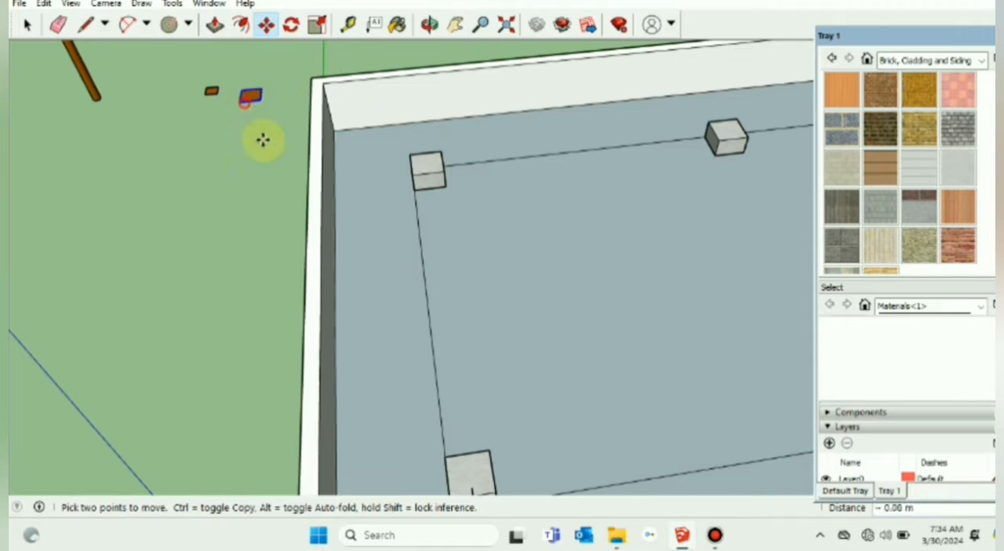
scroll(381, 337, down, 3)
scroll(436, 431, up, 5)
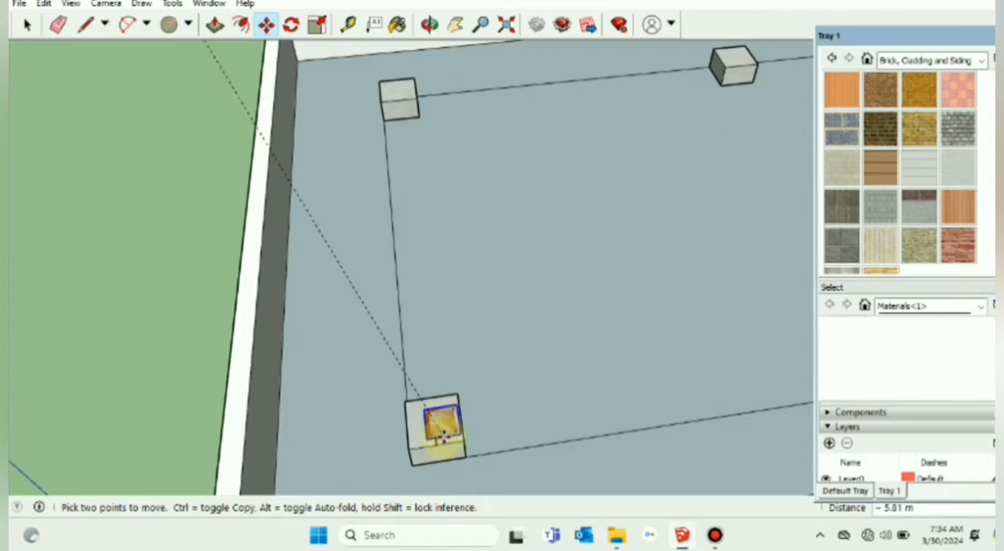
click(436, 436)
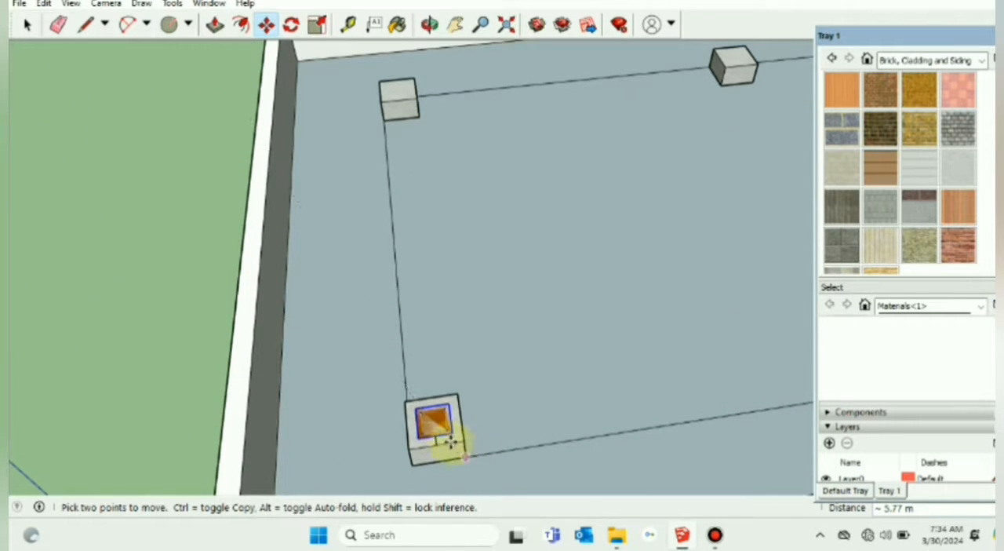
Step: Raise the base plate 10 mm along the blue axis so it rests on the pedestal's top face
scroll(448, 439, up, 3)
middle_drag(447, 439, 413, 408)
scroll(432, 457, up, 2)
scroll(414, 408, up, 3)
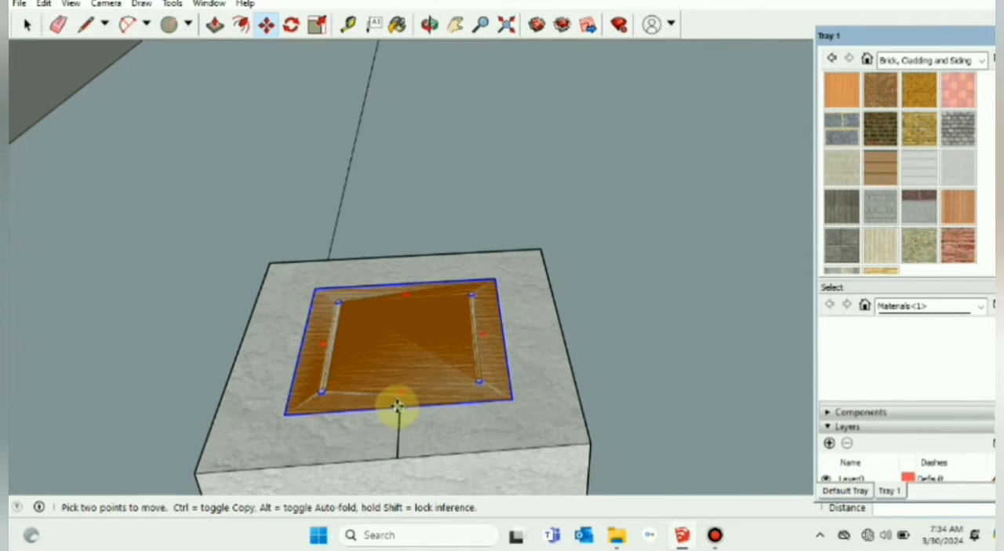
click(397, 406)
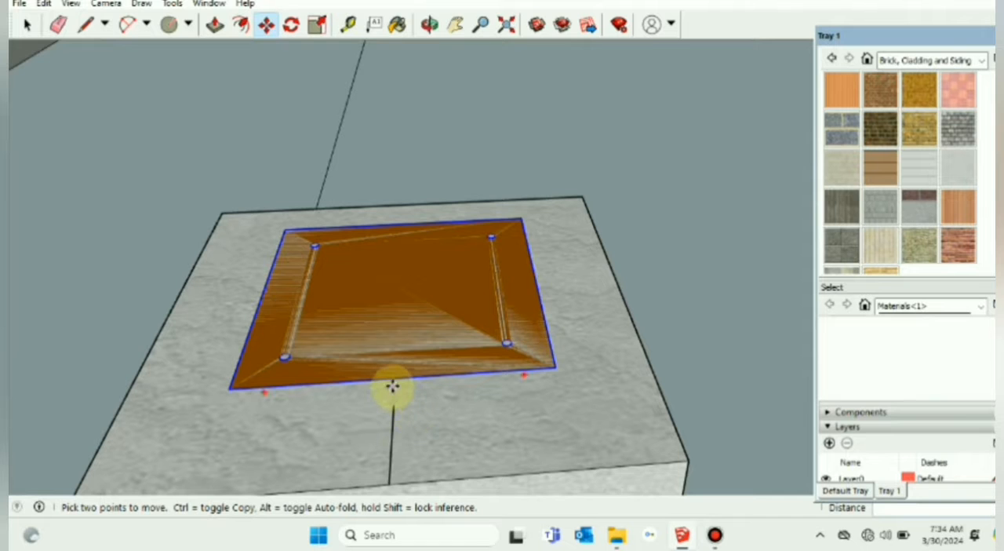
scroll(395, 381, up, 2)
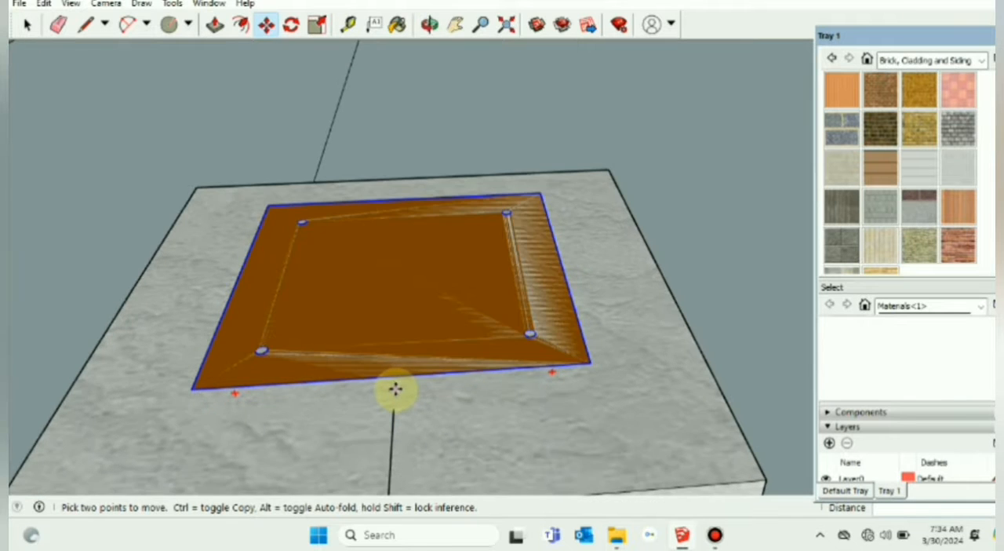
middle_drag(394, 390, 396, 339)
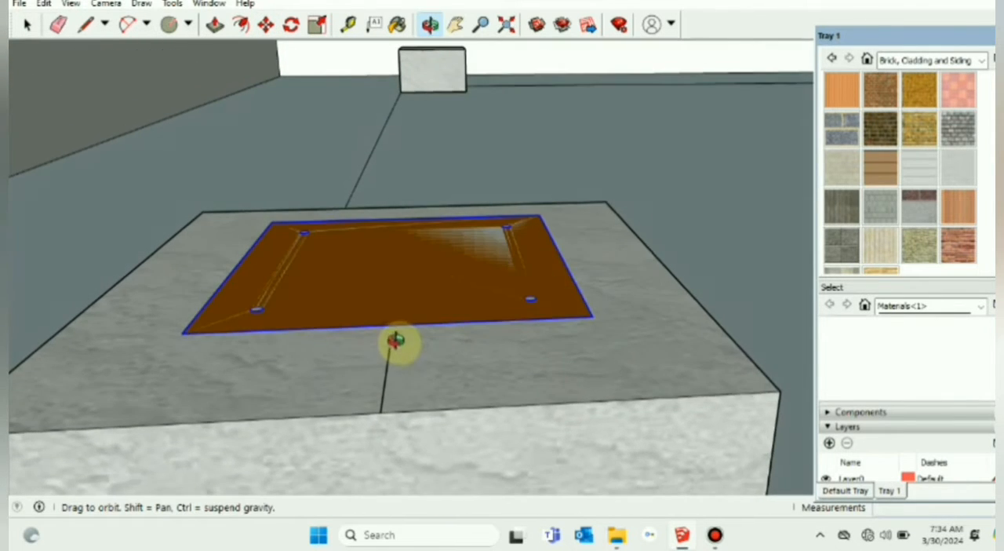
scroll(398, 339, up, 1)
click(388, 325)
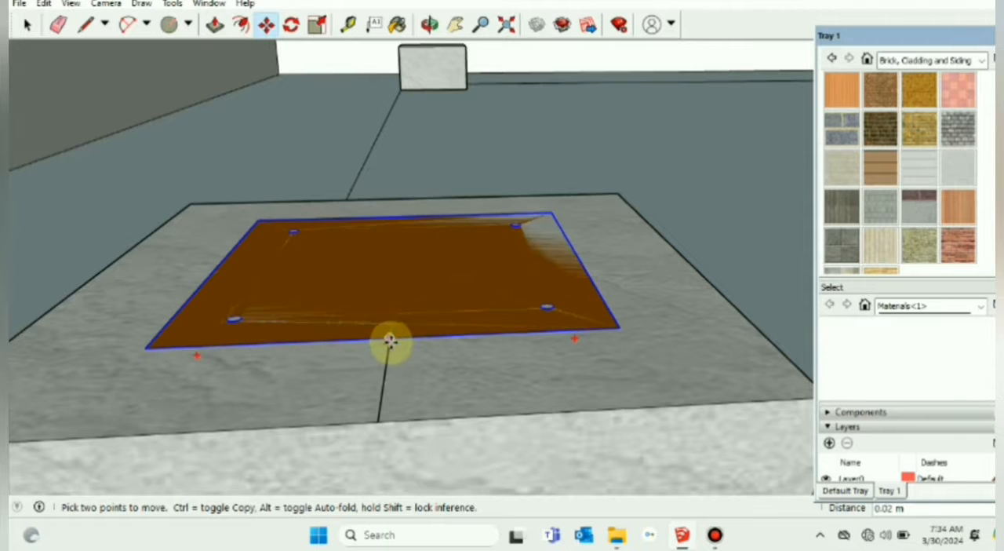
scroll(385, 363, up, 1)
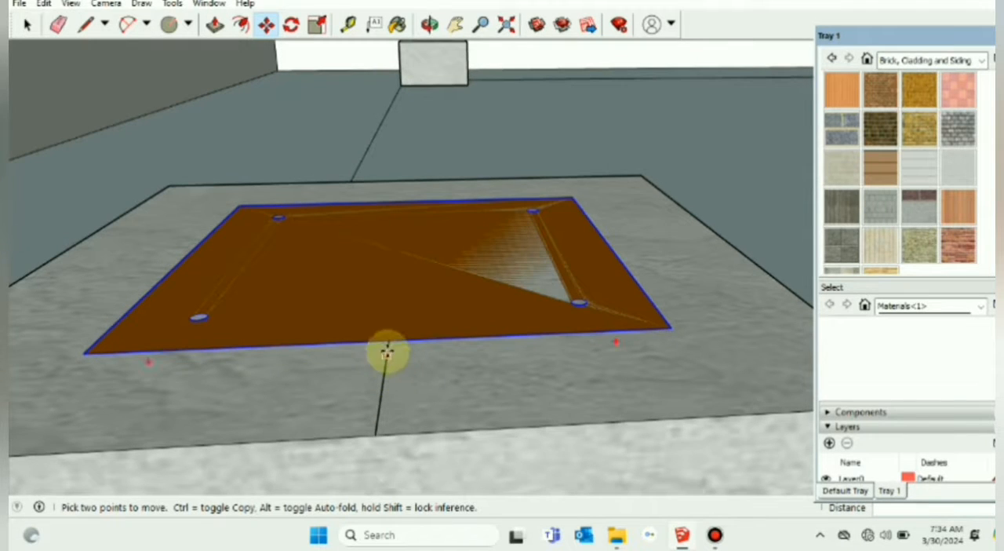
click(387, 338)
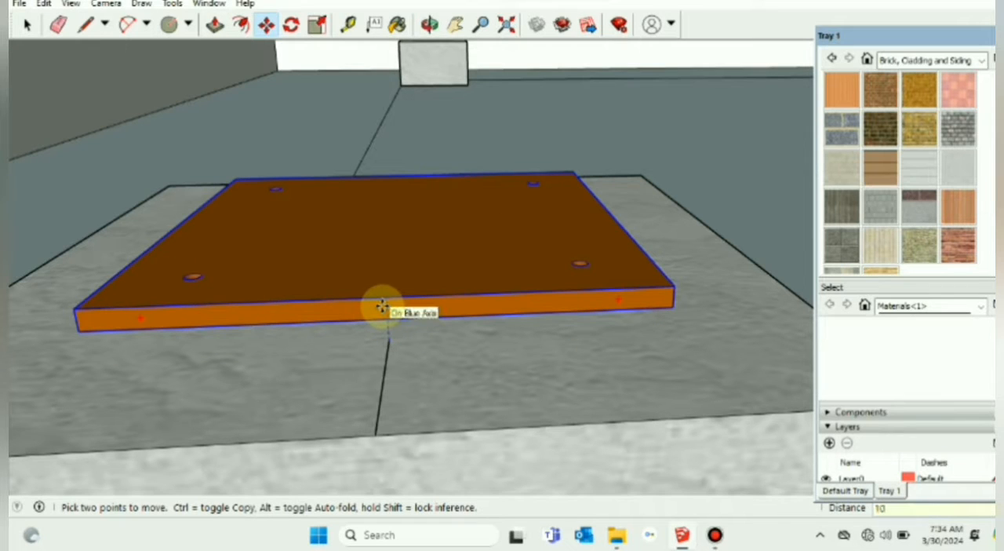
key(Return)
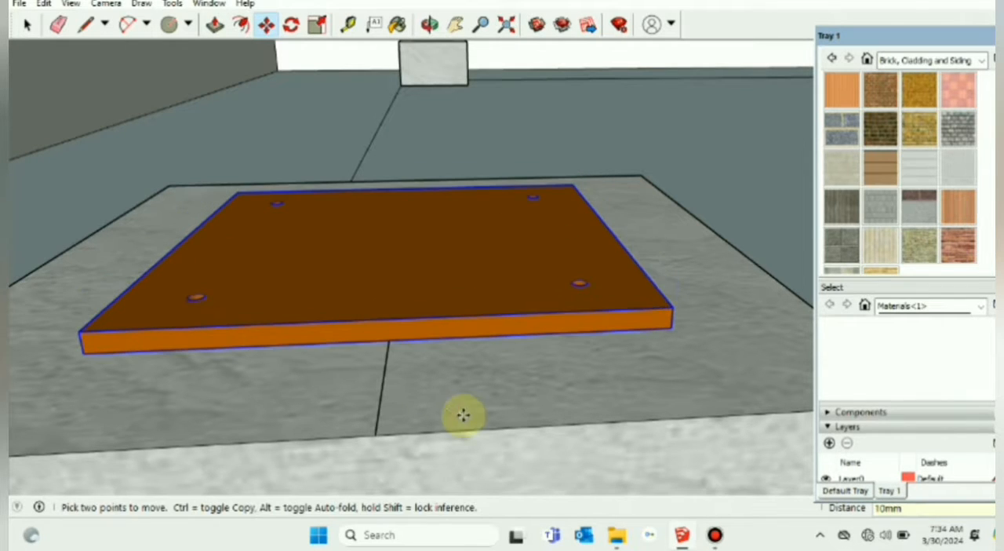
Step: Delete the short guide line between the base plate and the pedestal's front top edge
click(25, 24)
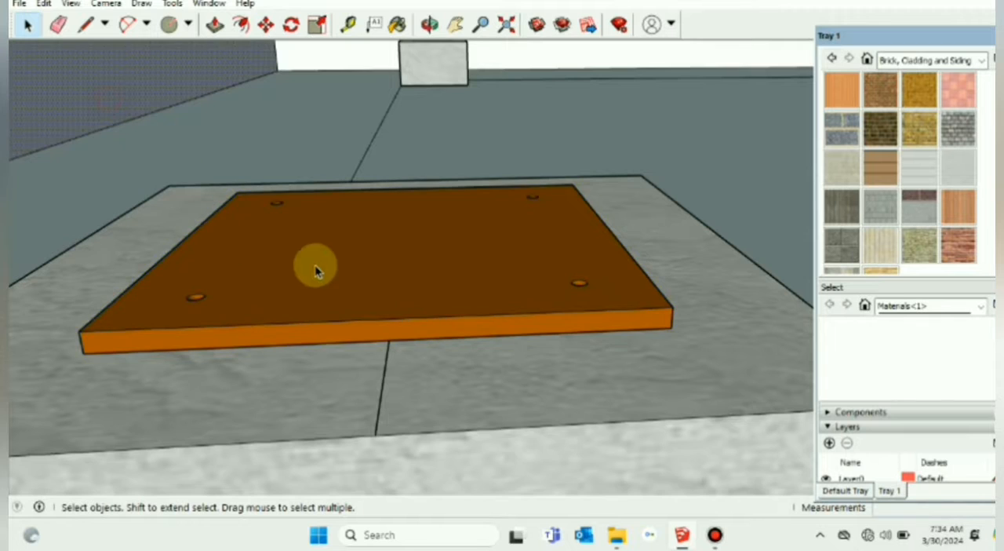
scroll(345, 314, down, 2)
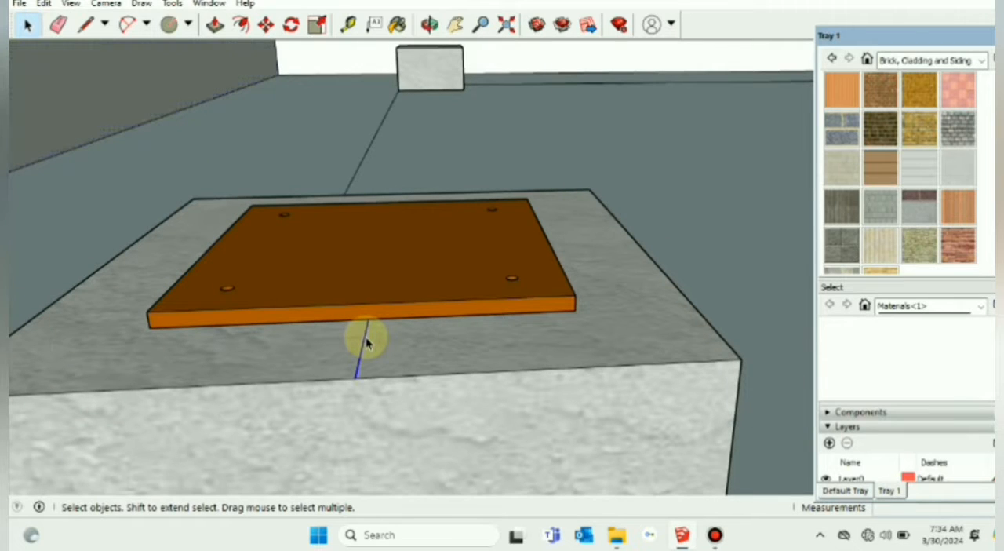
scroll(365, 337, down, 5)
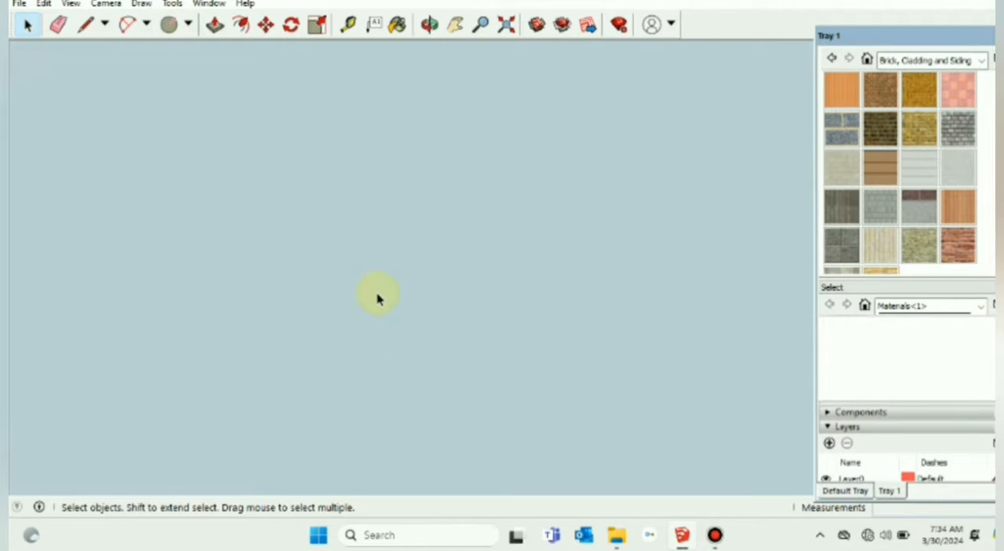
middle_drag(378, 298, 417, 317)
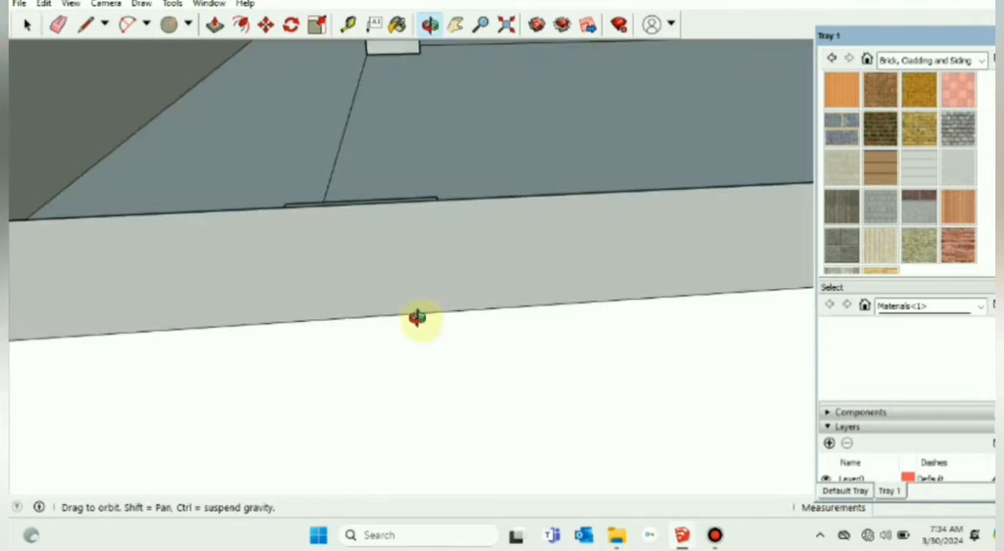
scroll(418, 317, down, 6)
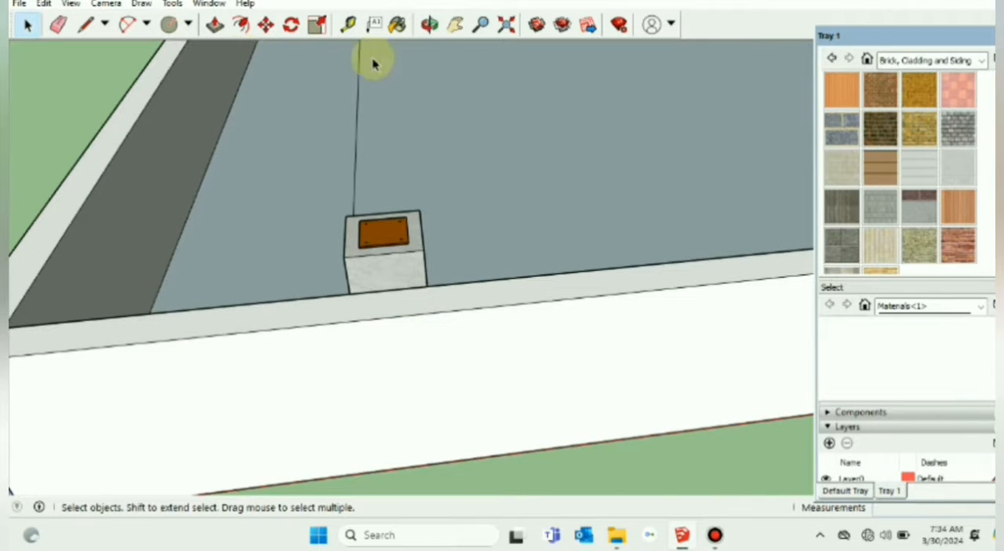
Step: Examine the placed base plate on its pedestal together with the loose column outside the roof
click(458, 30)
drag(578, 119, 524, 212)
scroll(524, 212, down, 4)
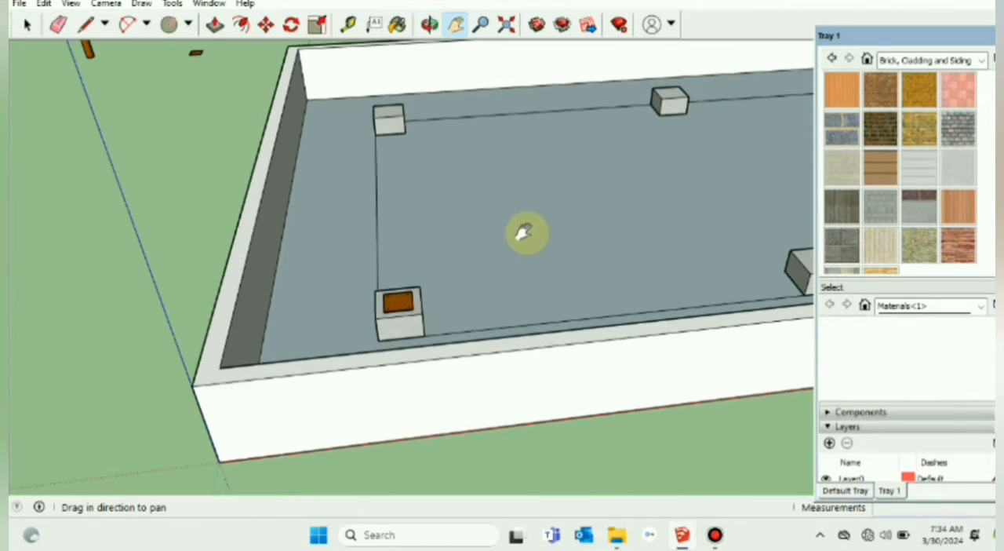
drag(226, 123, 316, 239)
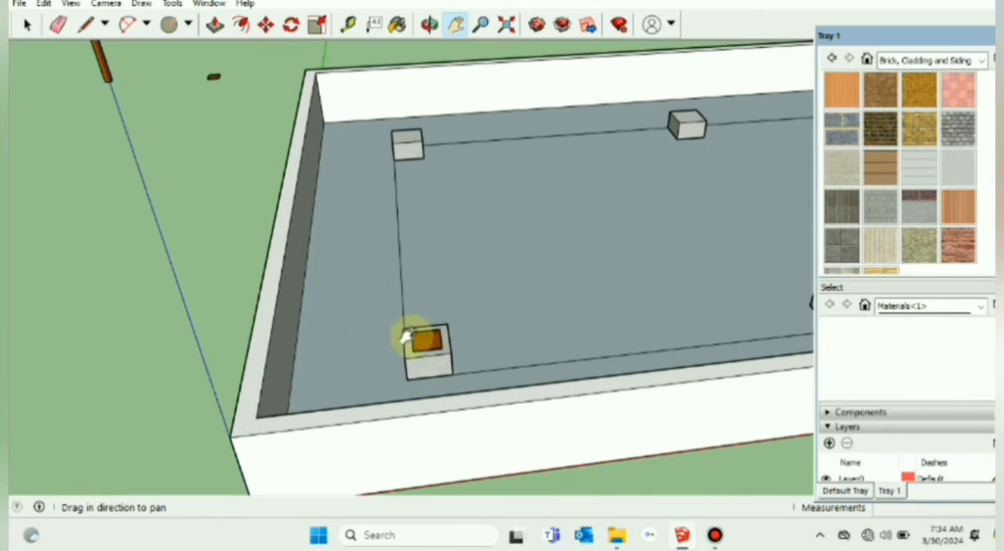
drag(264, 215, 246, 227)
scroll(246, 226, down, 2)
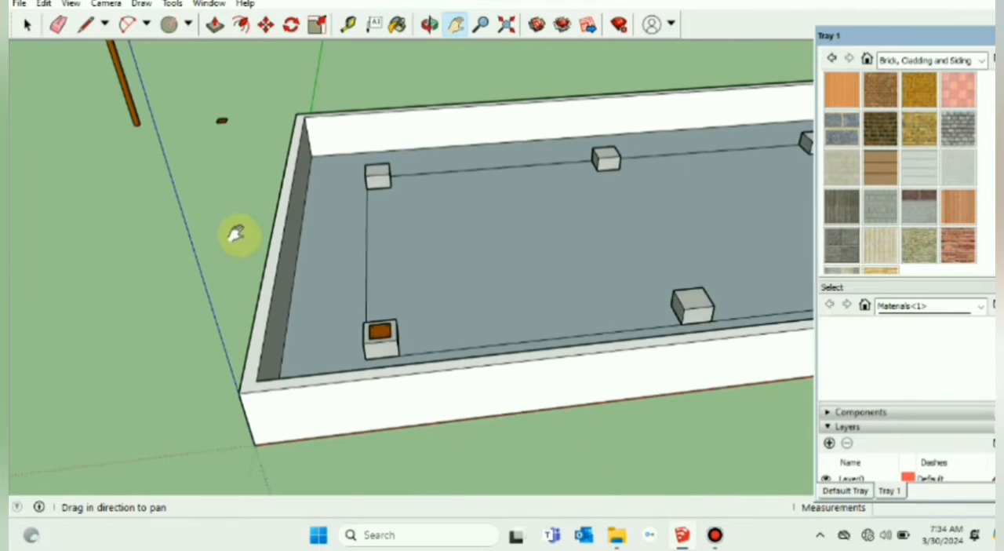
scroll(236, 234, down, 1)
drag(128, 191, 180, 260)
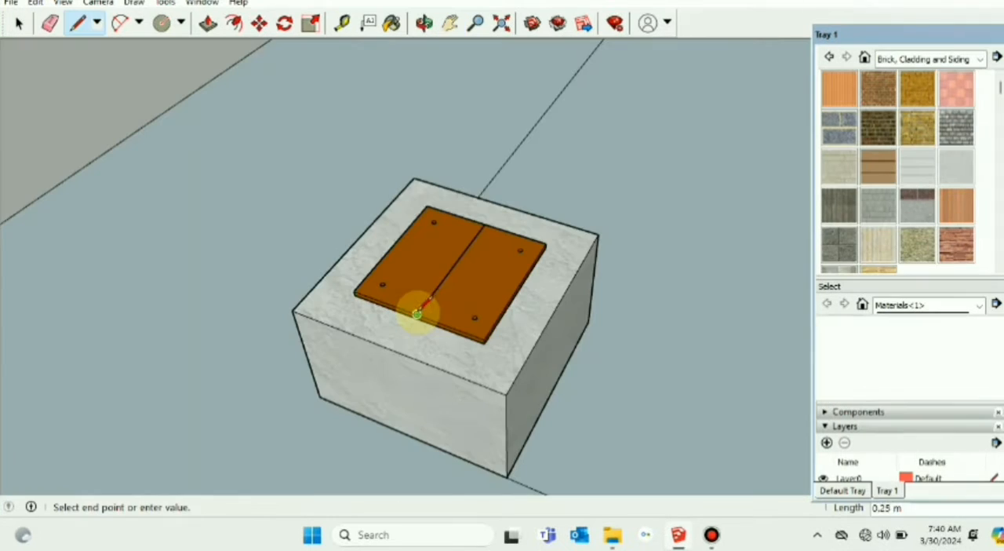
Step: Mark the point 1.75" from the middle of the base plate's centreline toward its front edge with a short cross line
click(466, 262)
click(452, 266)
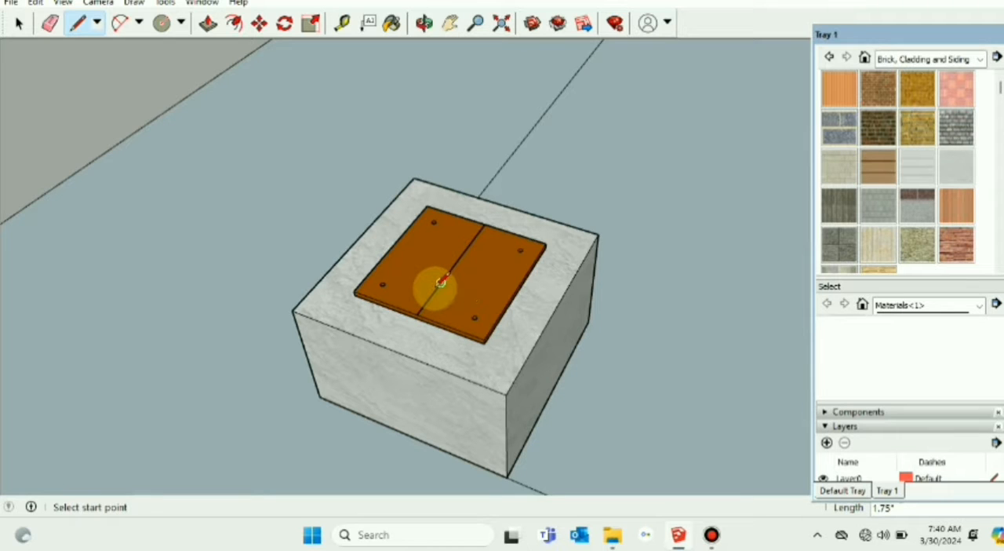
click(441, 280)
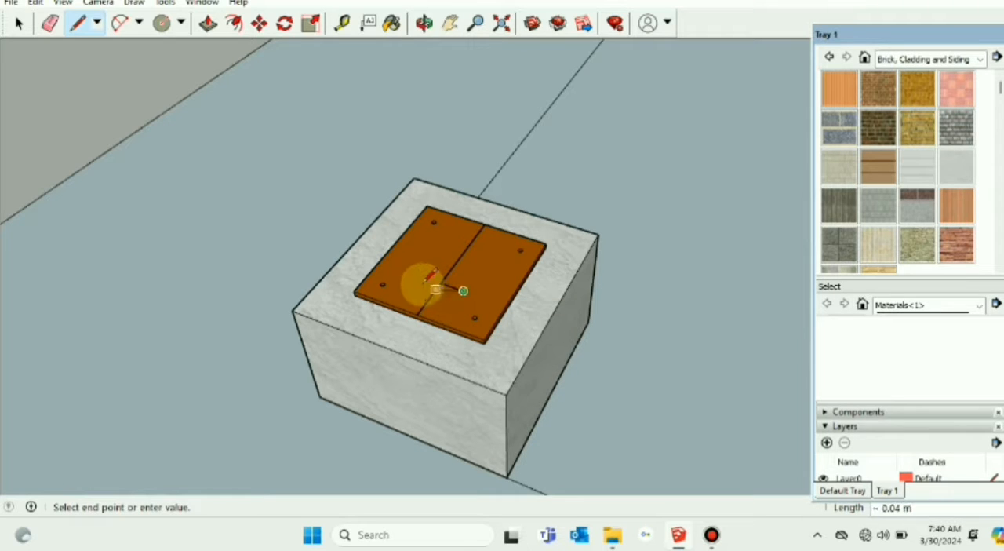
click(422, 277)
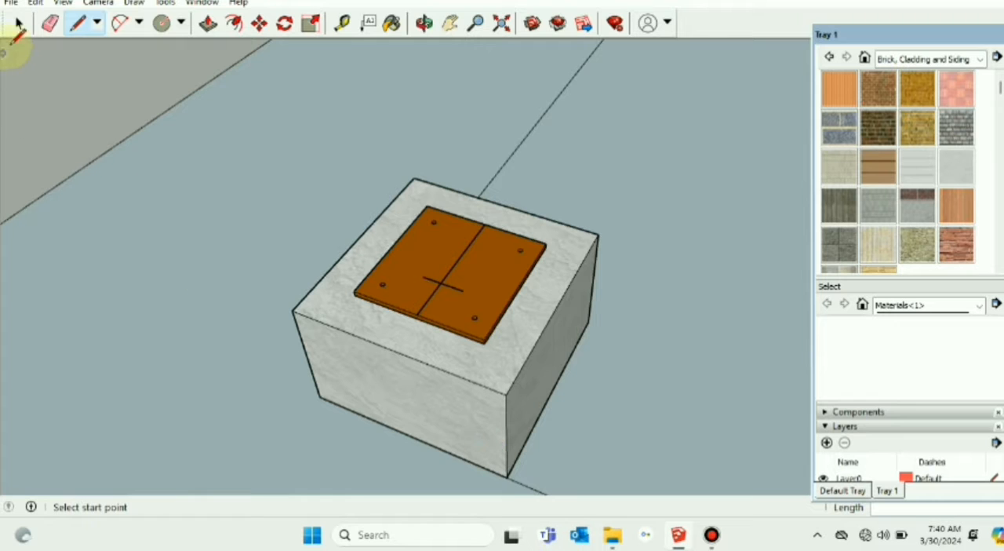
click(22, 28)
Step: Move the column from beside the roof corner by its base edge onto the cross mark on the base plate
scroll(303, 356, down, 2)
scroll(305, 357, down, 2)
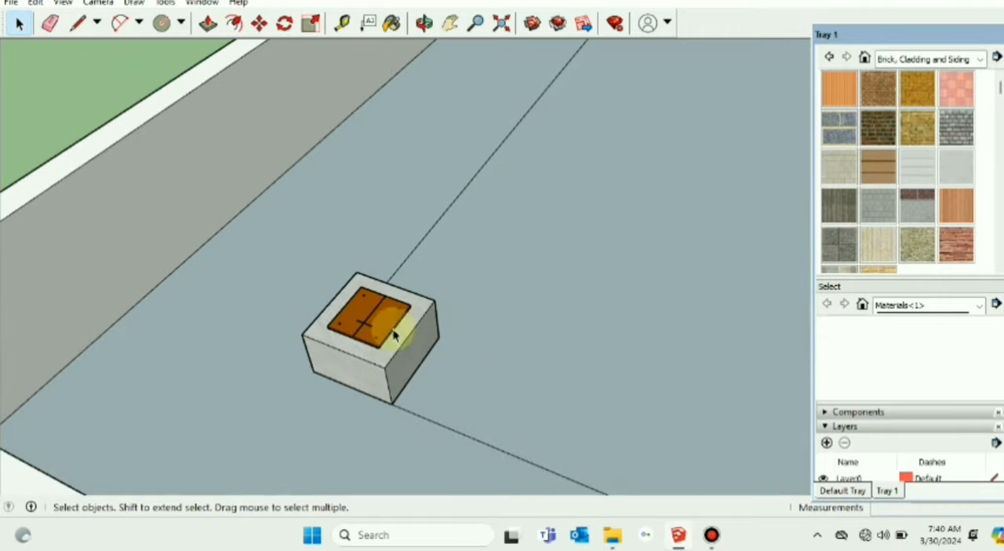
click(449, 23)
drag(271, 302, 510, 227)
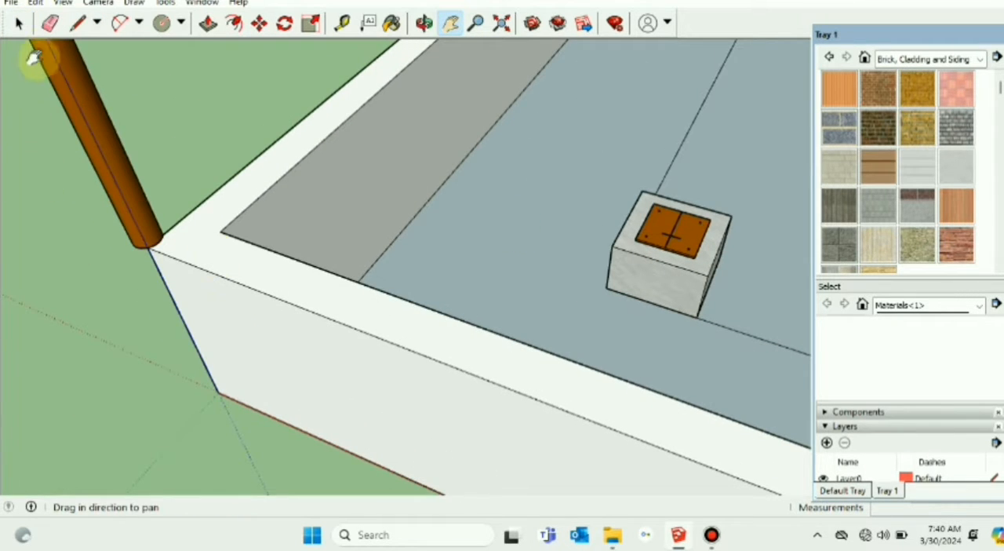
click(20, 23)
click(258, 22)
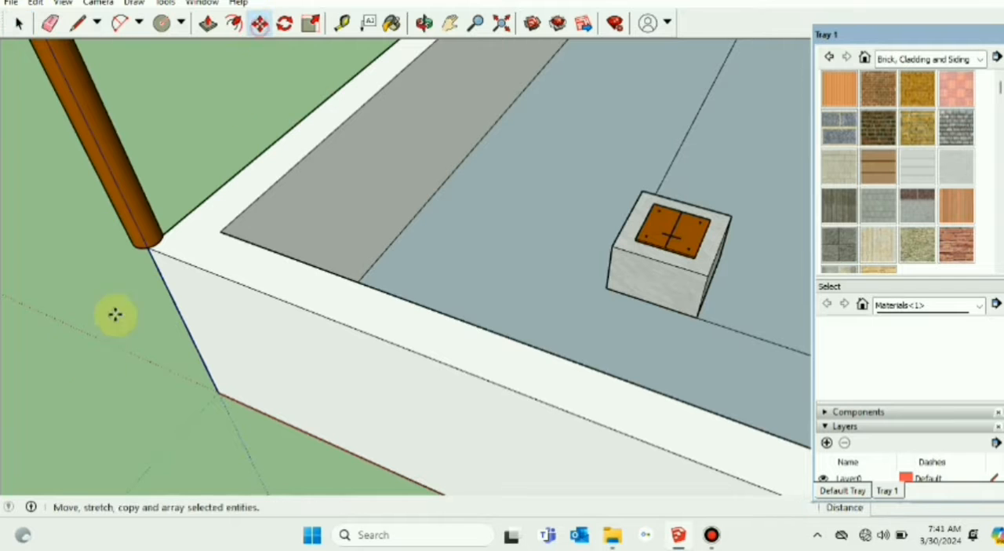
scroll(129, 245, up, 3)
click(145, 246)
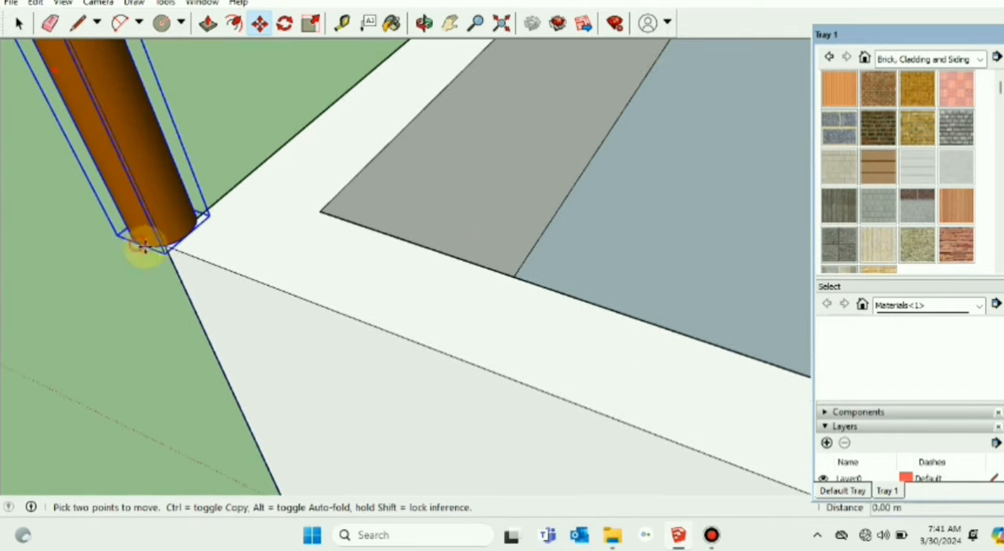
scroll(293, 267, down, 4)
scroll(647, 235, up, 3)
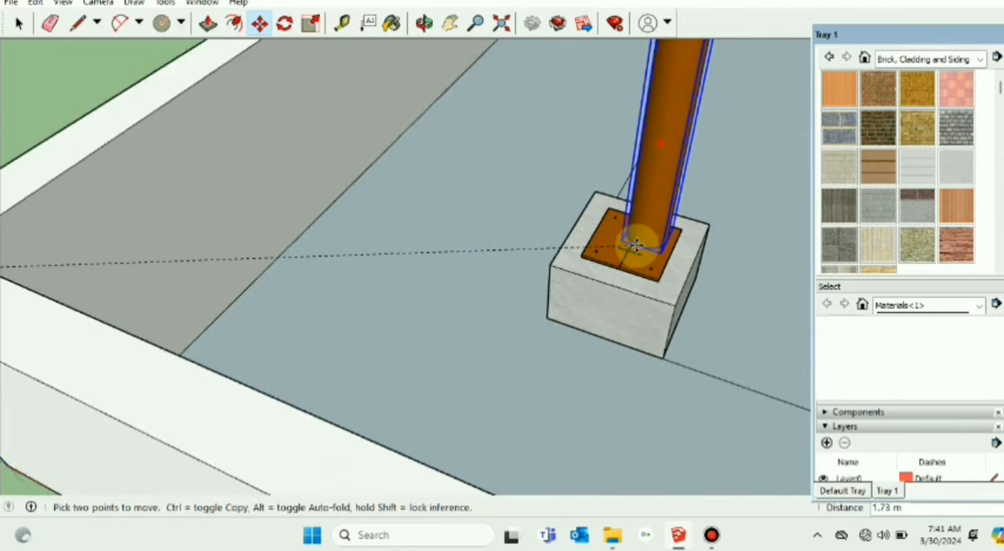
scroll(620, 251, up, 1)
scroll(615, 252, up, 3)
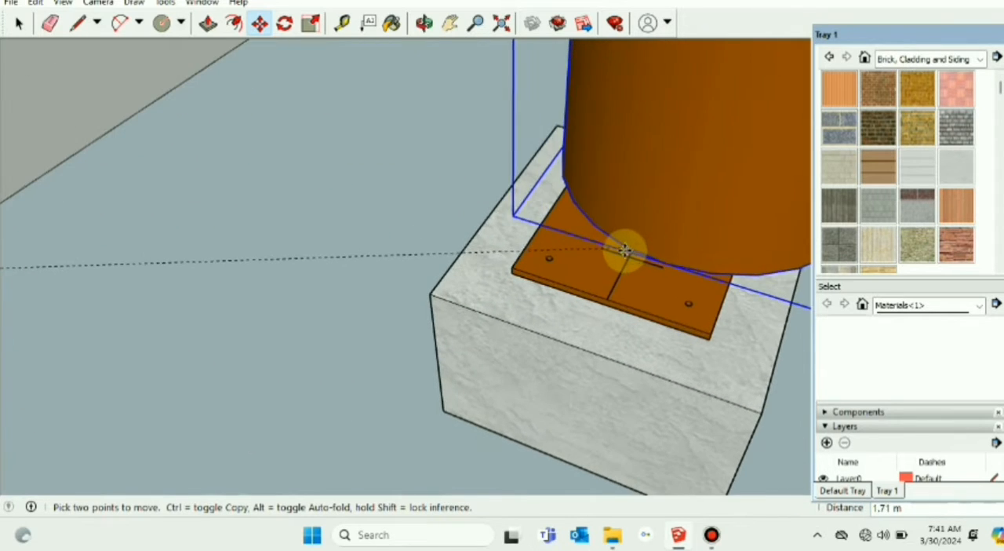
scroll(625, 252, up, 4)
click(631, 255)
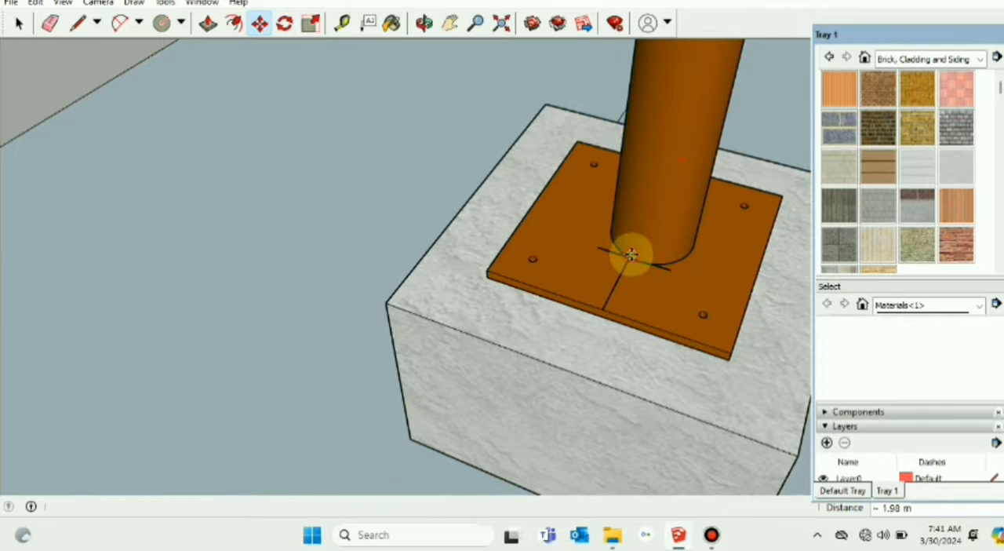
Step: Try to realign the column's base edge with the cross mark on the base plate, and undo the column's placement
click(630, 254)
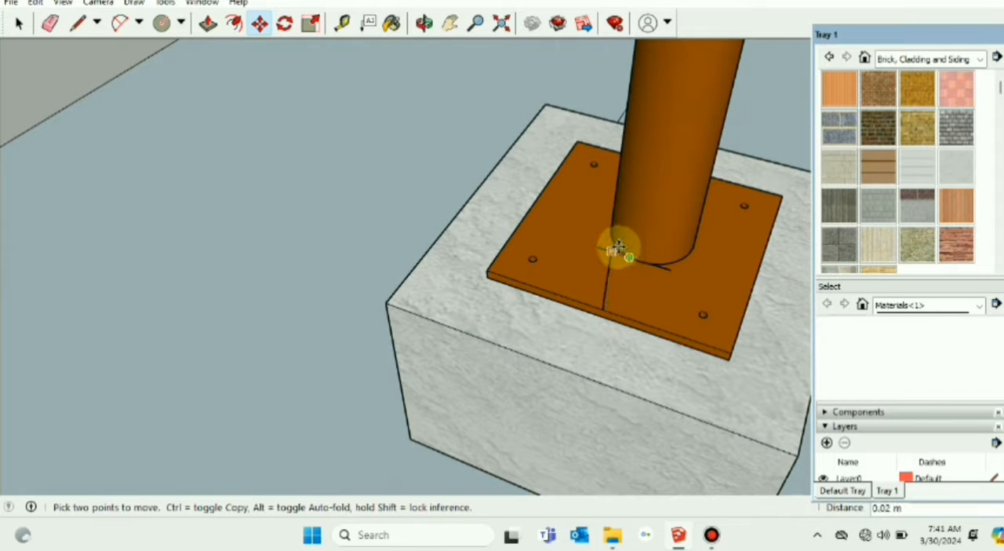
click(619, 251)
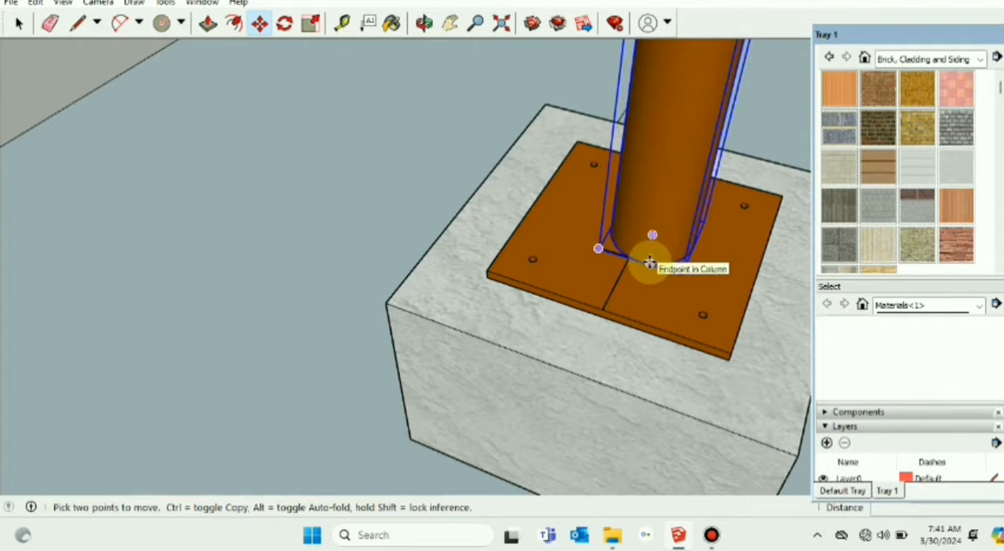
click(640, 260)
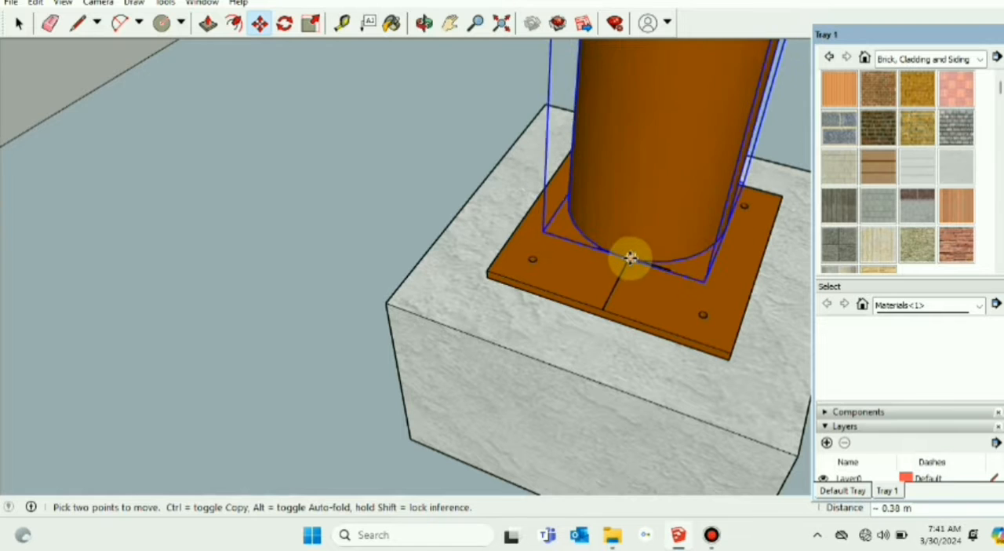
scroll(631, 259, up, 2)
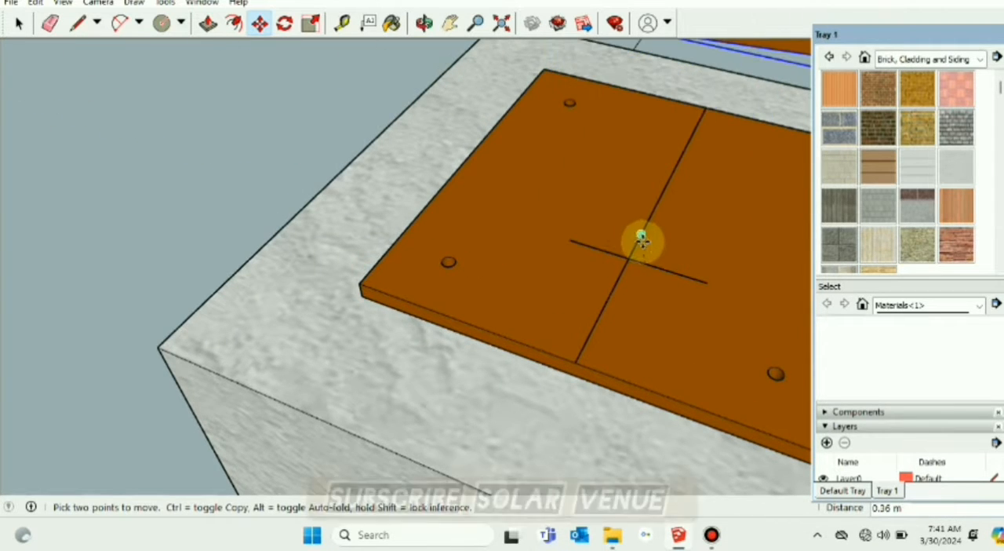
key(Escape)
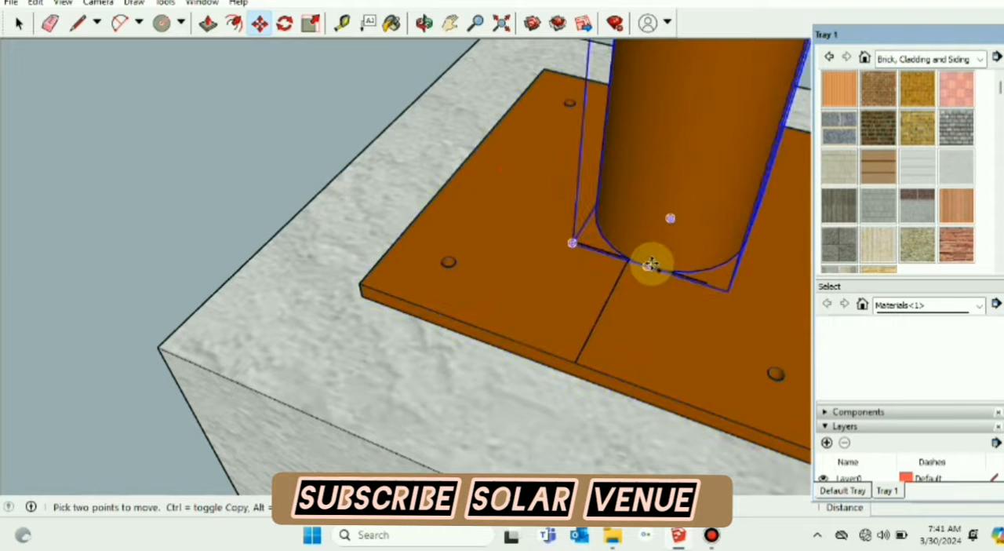
key(Delete)
scroll(567, 284, down, 5)
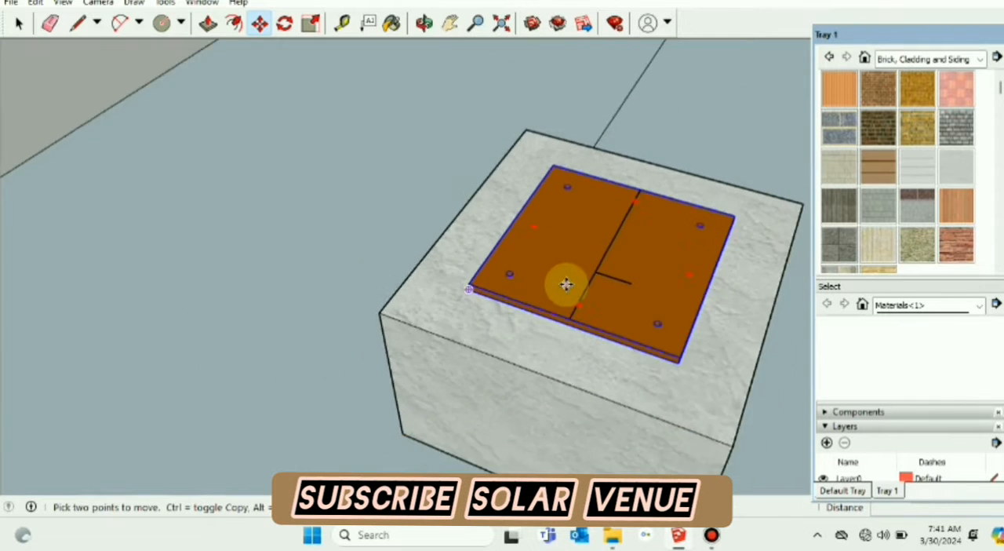
scroll(566, 284, down, 8)
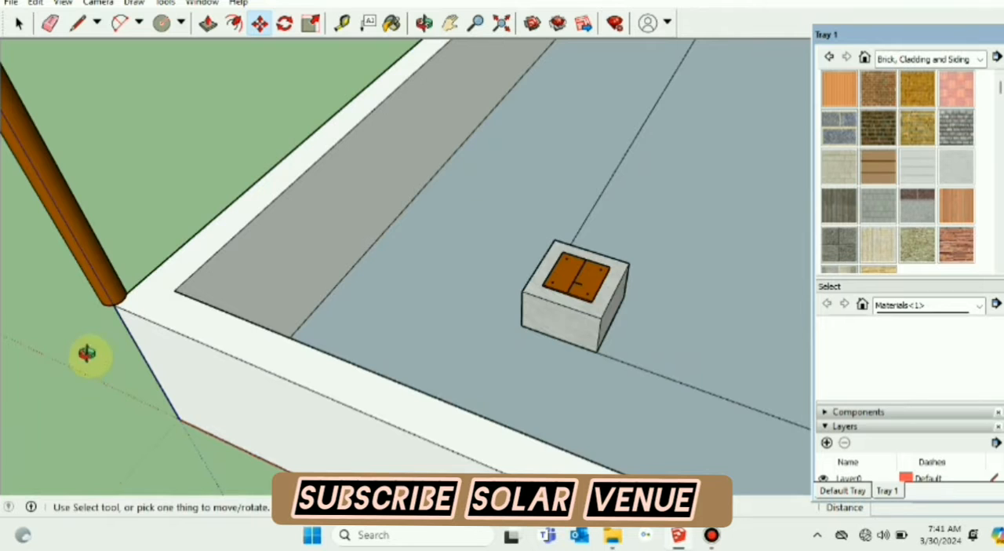
Step: Move the column from beside the roof corner by its base edge onto the centreline's cross mark on the base plate
mouse_move(87, 353)
middle_down()
mouse_move(220, 264)
mouse_move(235, 321)
mouse_move(506, 224)
mouse_move(499, 271)
middle_up()
click(183, 323)
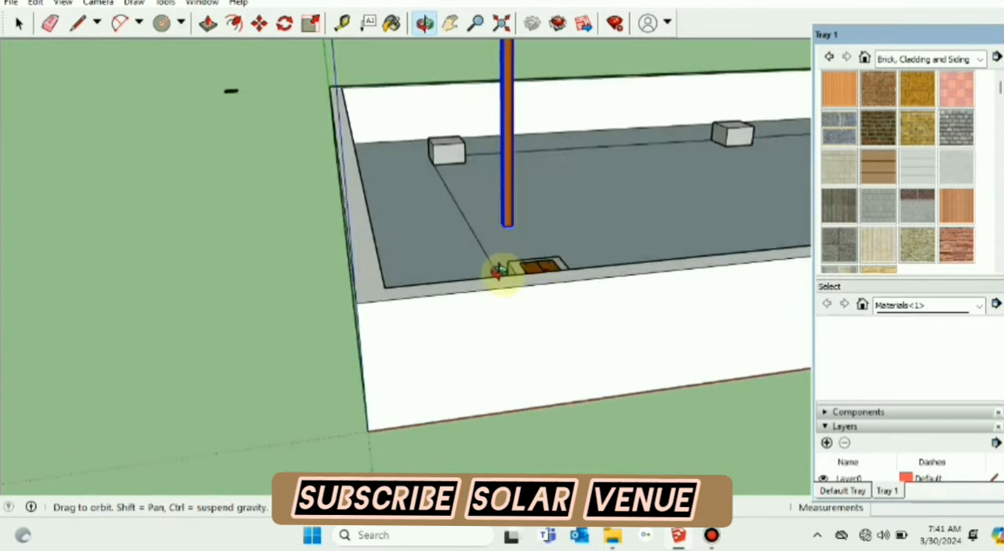
scroll(498, 270, up, 10)
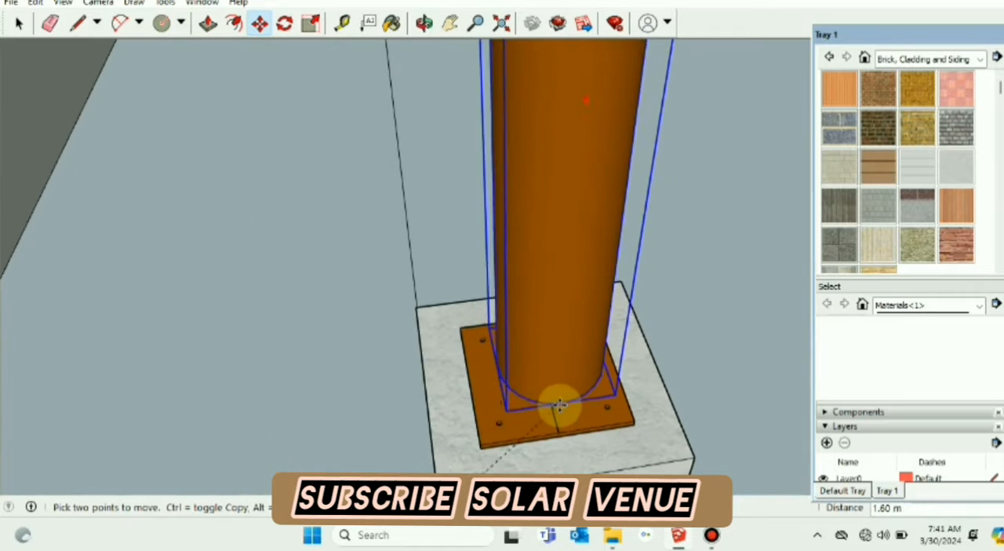
scroll(559, 404, up, 6)
scroll(549, 384, down, 3)
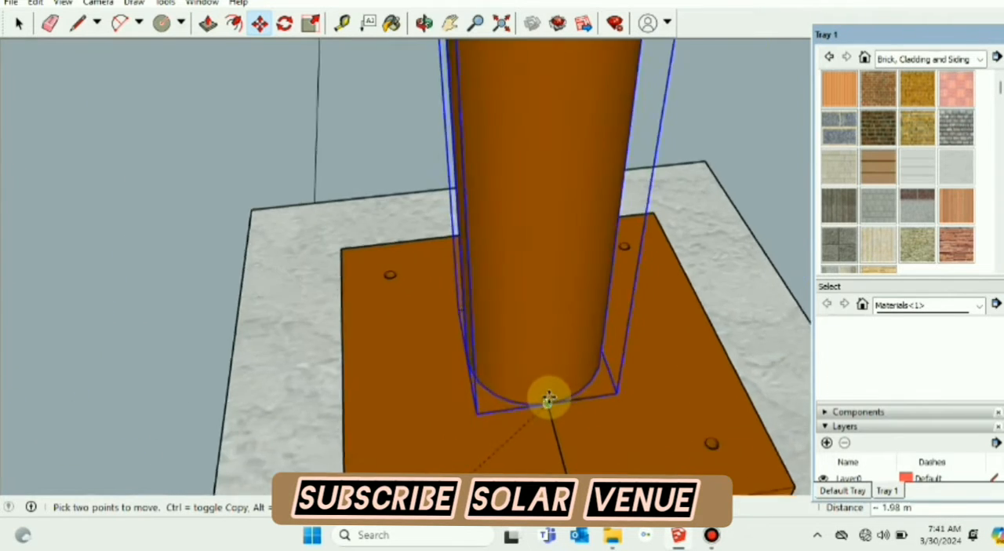
click(546, 403)
scroll(544, 423, up, 1)
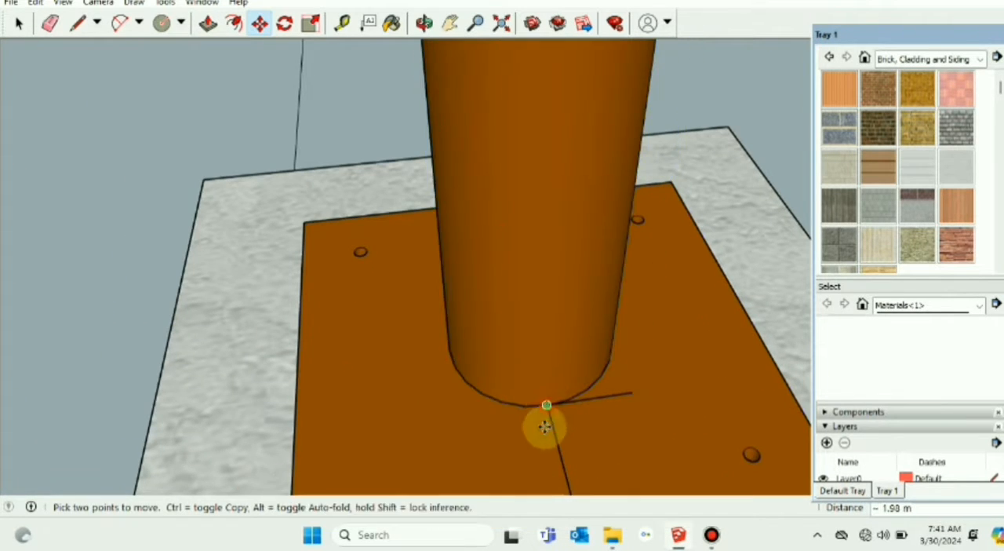
click(18, 25)
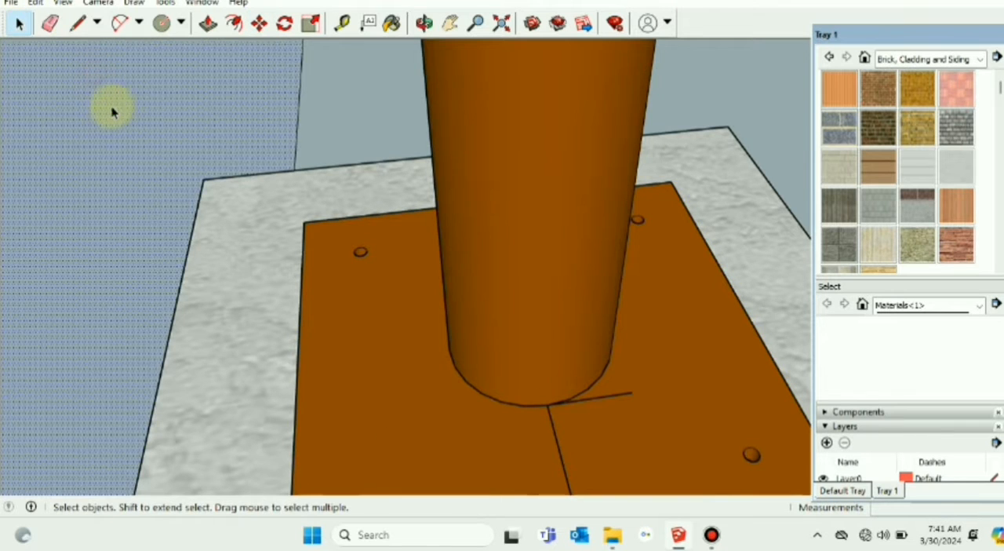
Step: Examine how the column stands on its base plate and pedestal, from the base up to its top end
scroll(235, 149, down, 5)
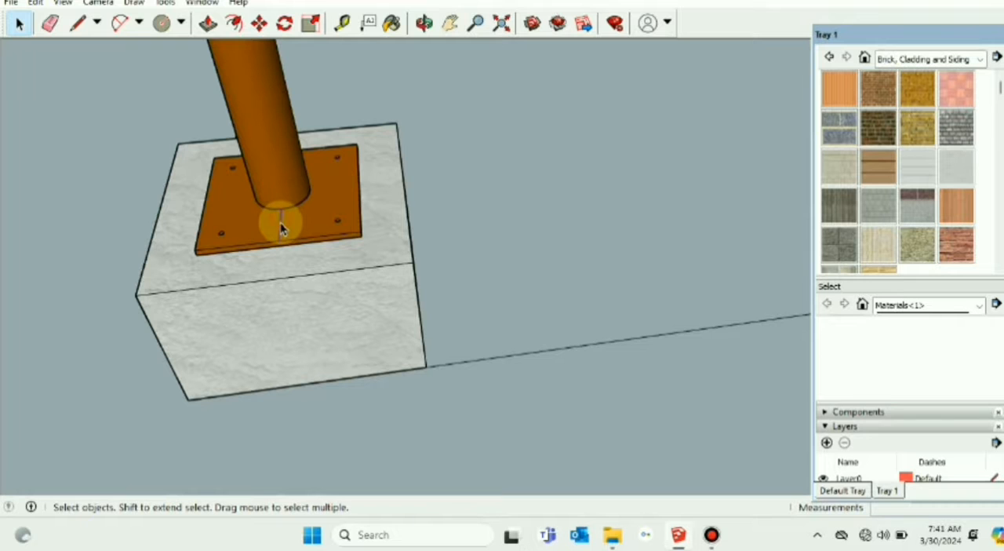
scroll(280, 222, down, 5)
middle_drag(359, 209, 206, 240)
scroll(397, 125, up, 5)
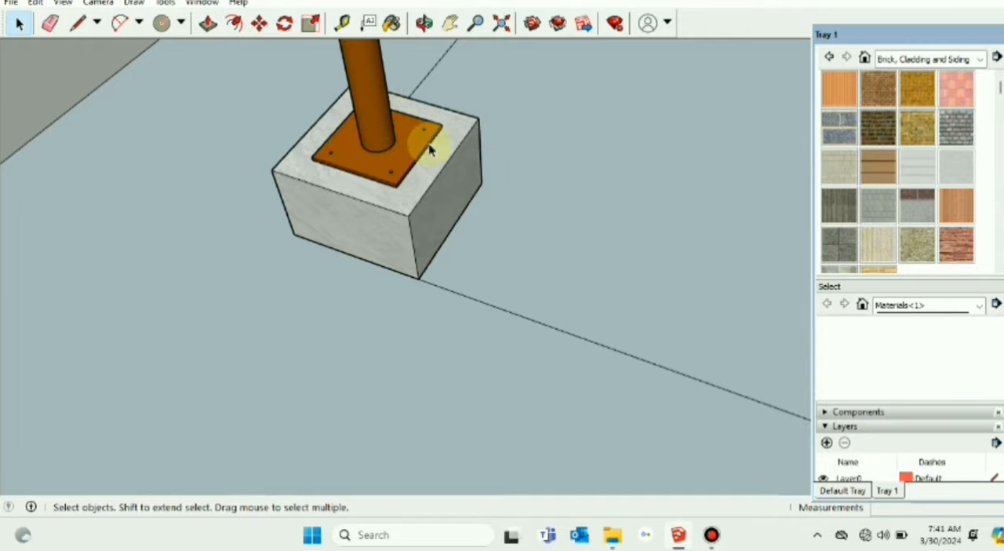
click(140, 72)
scroll(174, 126, down, 5)
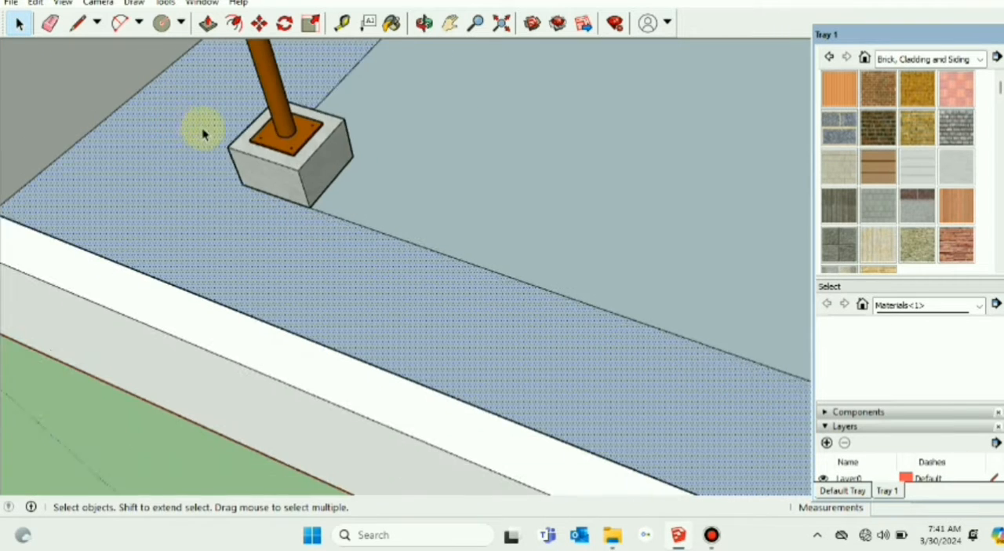
click(450, 22)
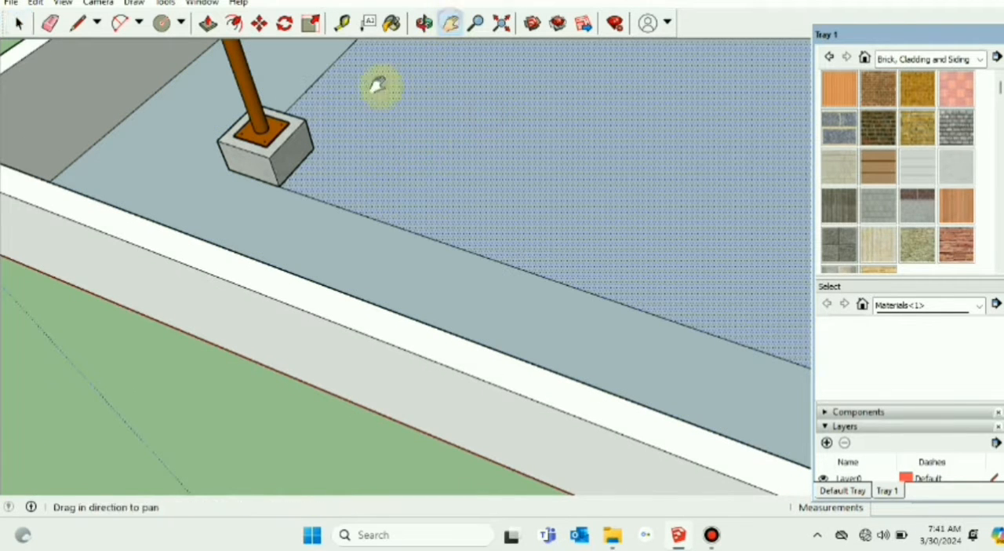
drag(191, 119, 416, 314)
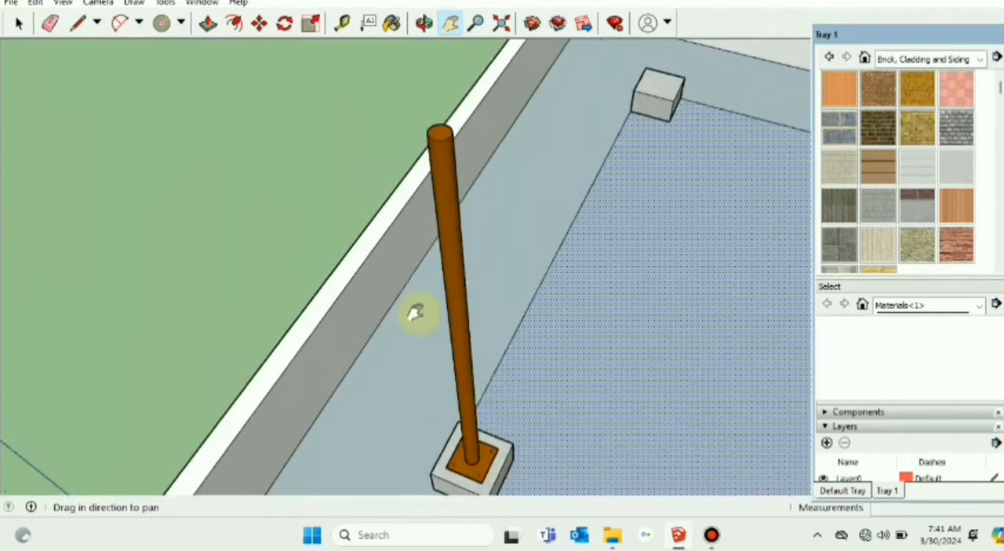
scroll(416, 313, down, 3)
middle_drag(368, 256, 264, 188)
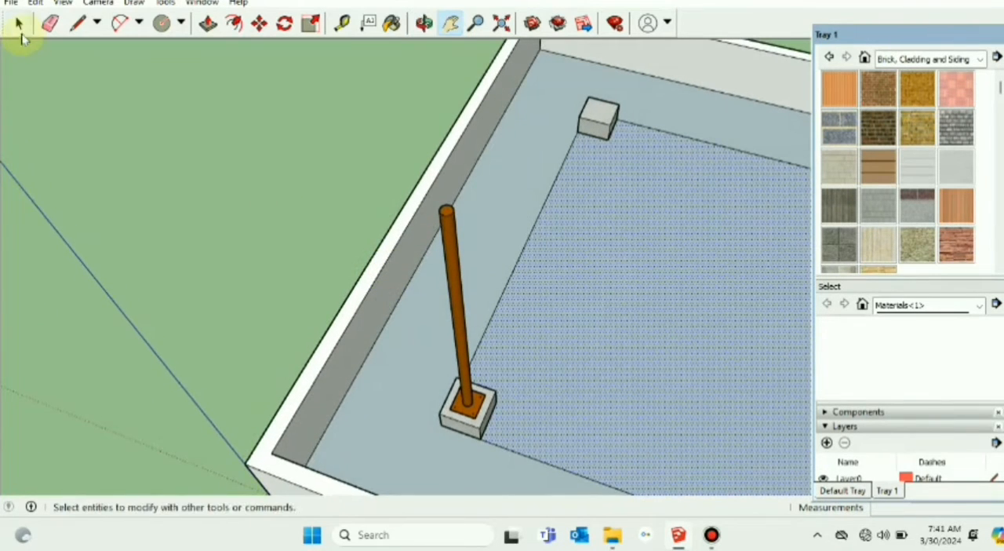
click(19, 23)
Step: Move the loose square plate from outside the roof onto the column's top, aligning the midpoint of its front edge with the column's rim
scroll(227, 175, down, 3)
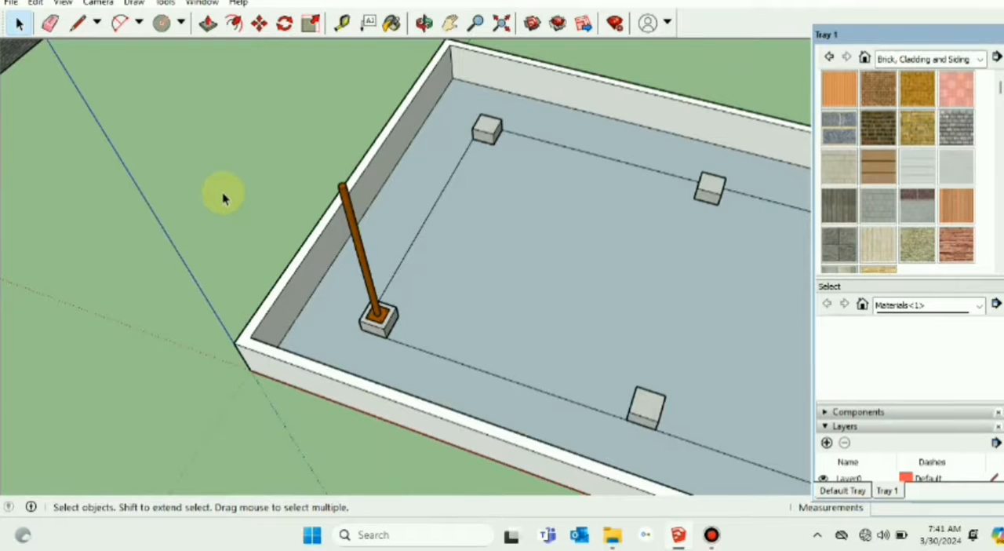
scroll(221, 193, down, 3)
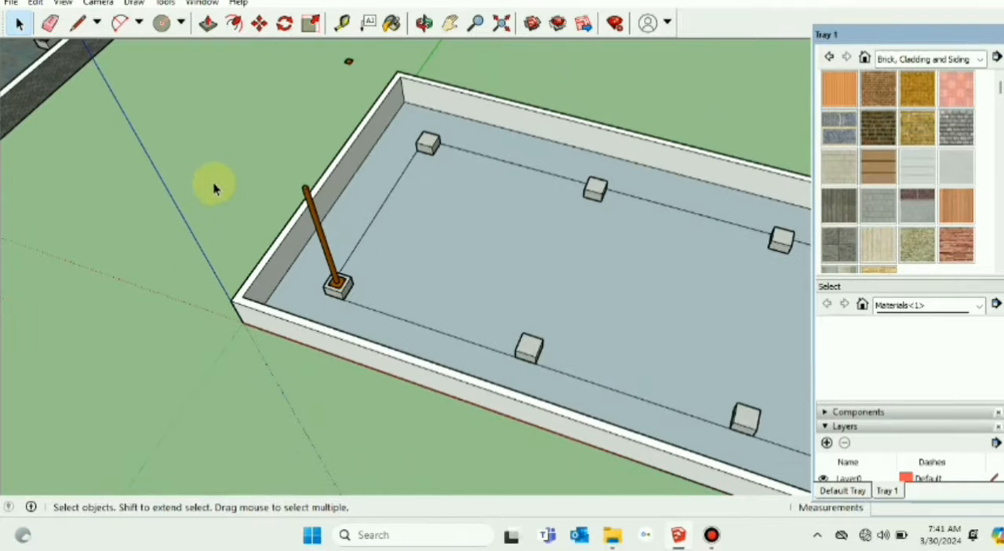
click(259, 23)
click(350, 62)
scroll(295, 185, up, 2)
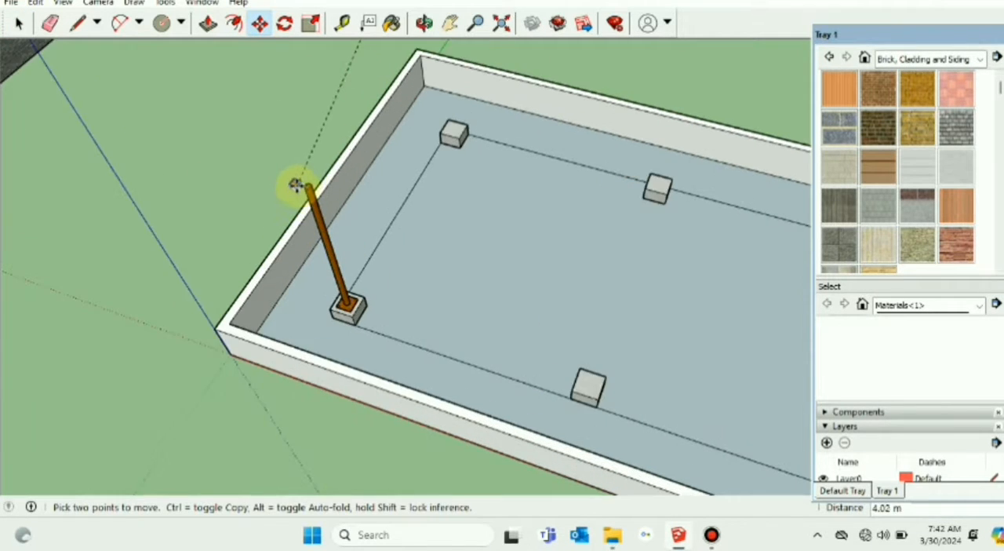
scroll(294, 185, up, 3)
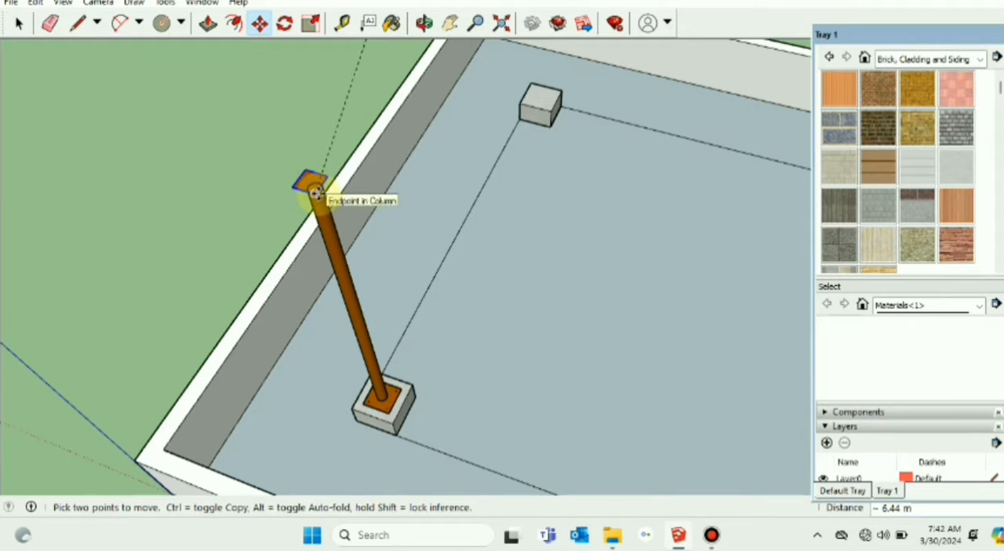
click(315, 193)
scroll(301, 220, up, 3)
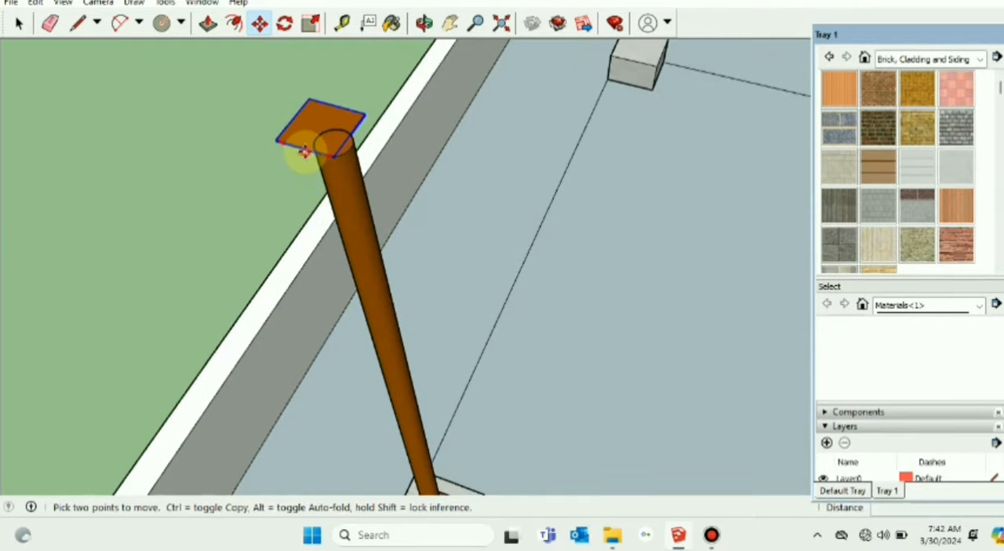
click(304, 151)
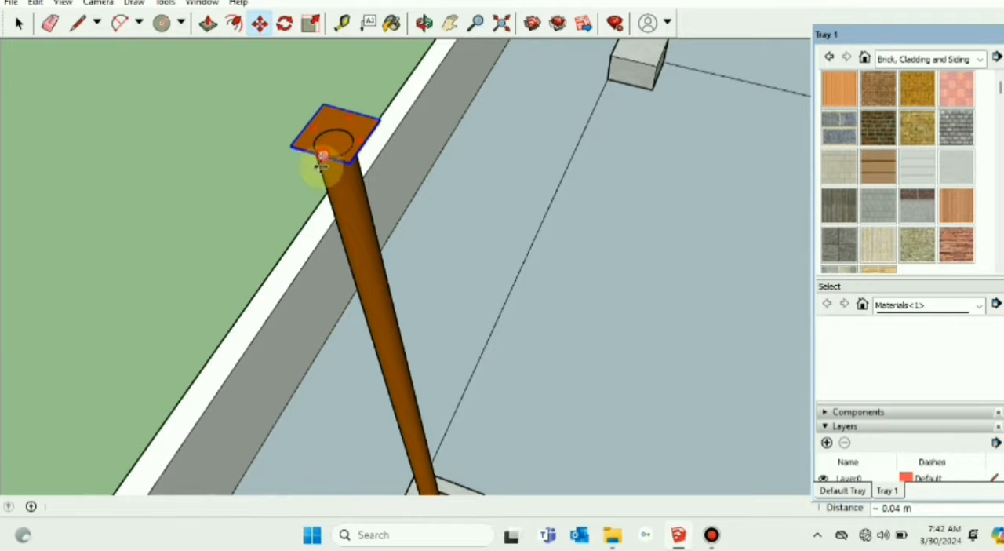
click(322, 156)
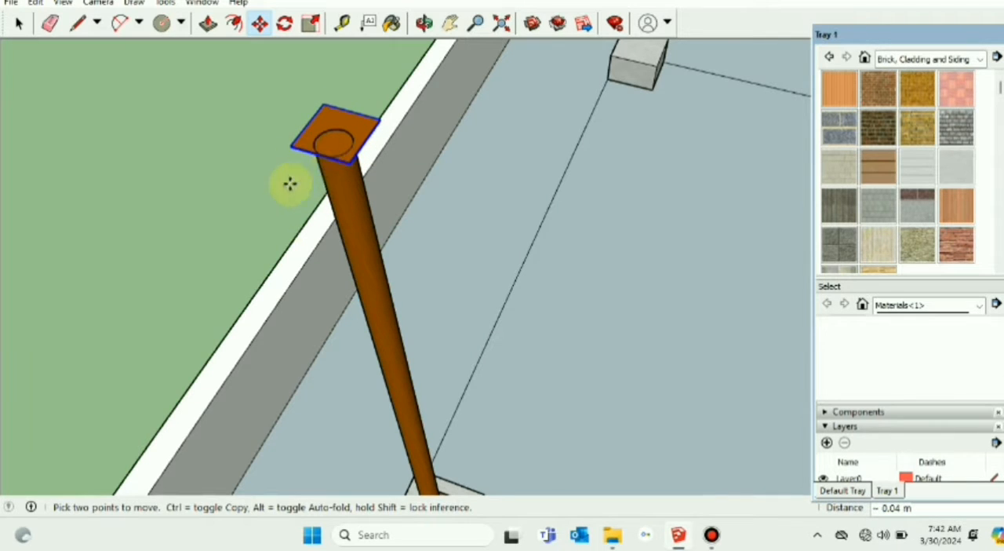
Step: Try to move the top plate 50 mm along the green axis toward the front wall
scroll(316, 196, up, 5)
scroll(337, 172, down, 5)
middle_drag(336, 173, 339, 174)
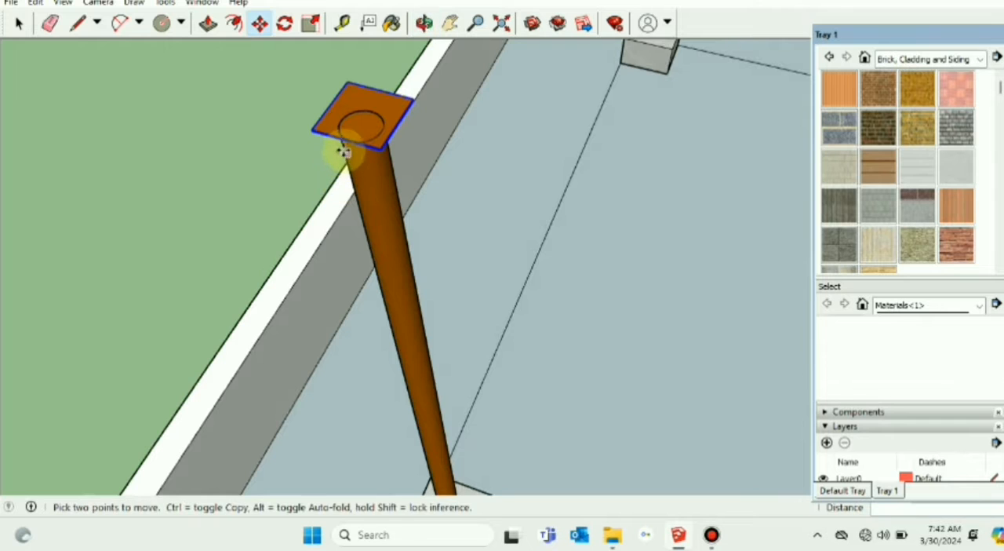
click(346, 139)
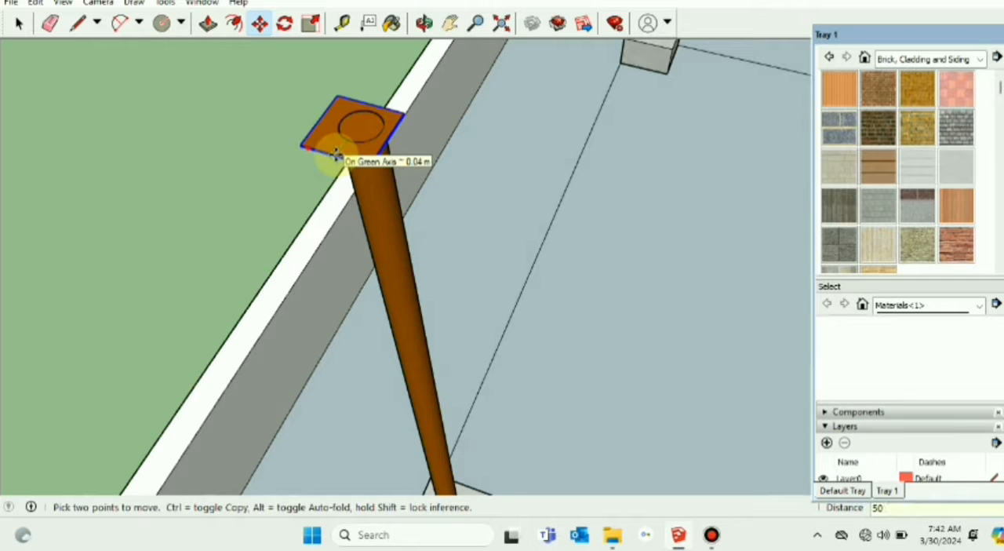
click(334, 153)
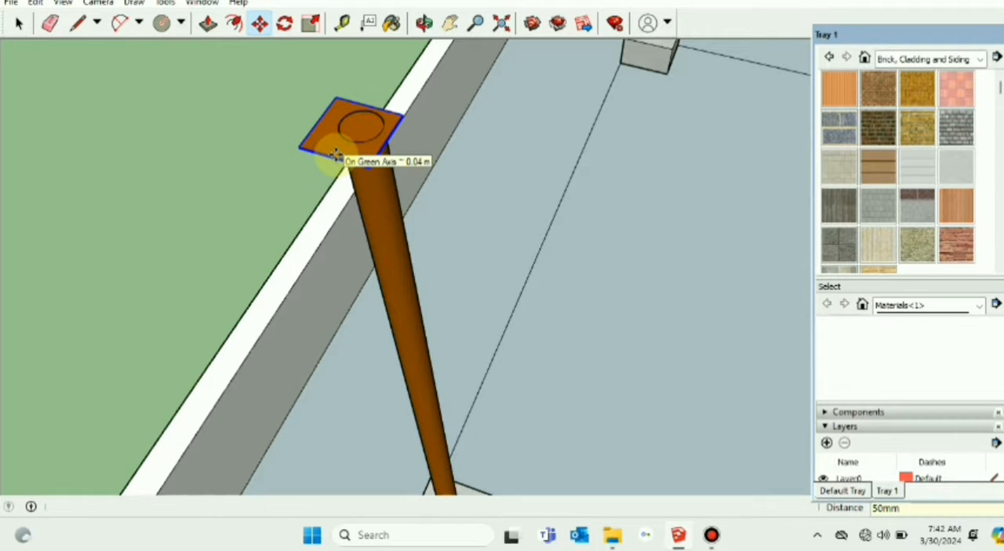
key(q)
Step: Move the top plate 25 mm along the green axis toward the front wall so it overhangs the column's rim
key(m)
click(333, 157)
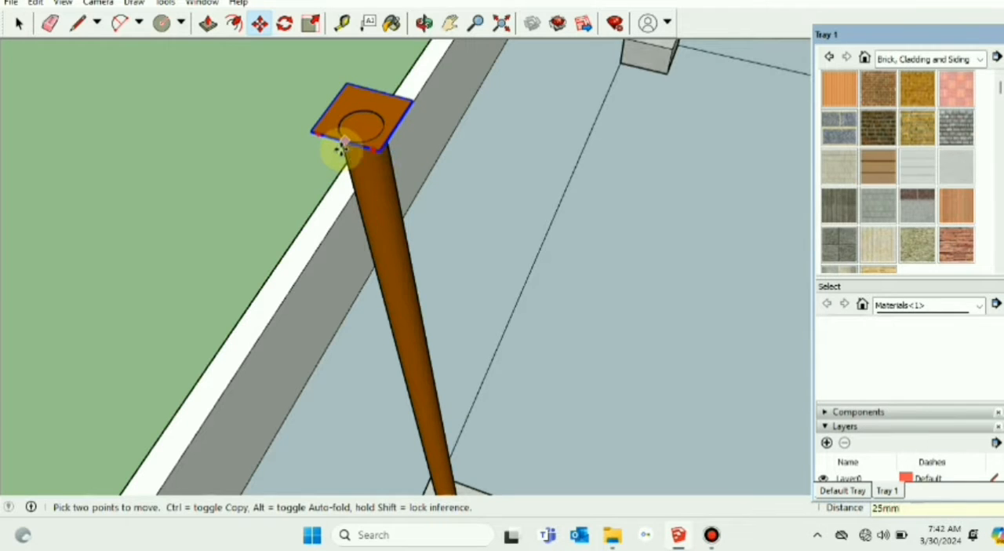
click(342, 146)
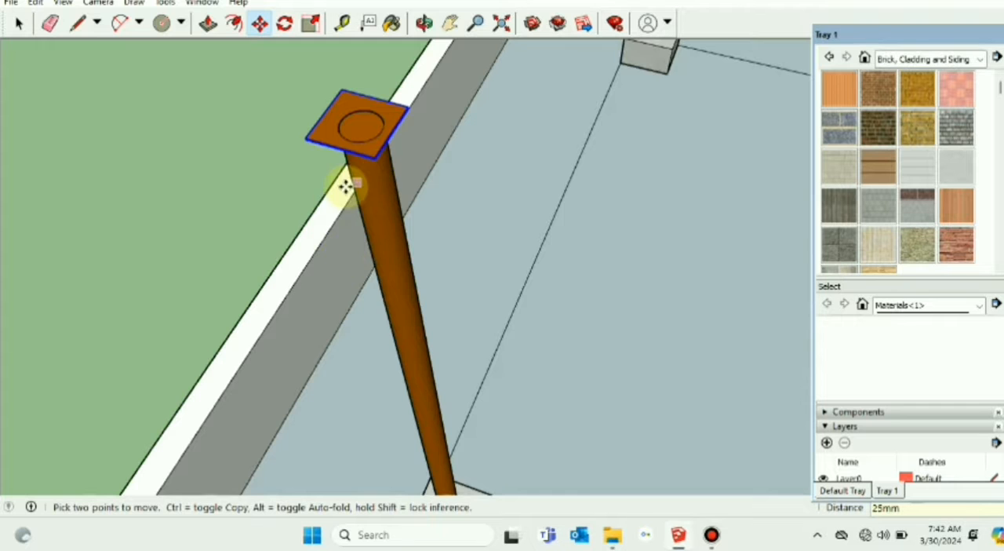
Step: Shift the top plate sideways along its front edge to centre it over the column's round top
scroll(347, 184, up, 3)
scroll(343, 192, down, 3)
middle_drag(347, 202, 455, 273)
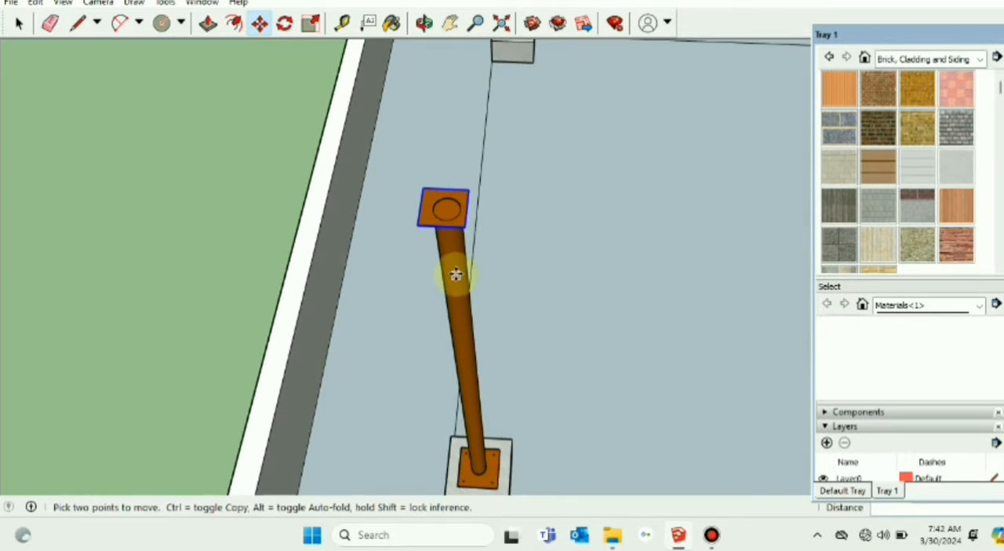
scroll(451, 258, up, 2)
scroll(431, 195, up, 1)
click(430, 196)
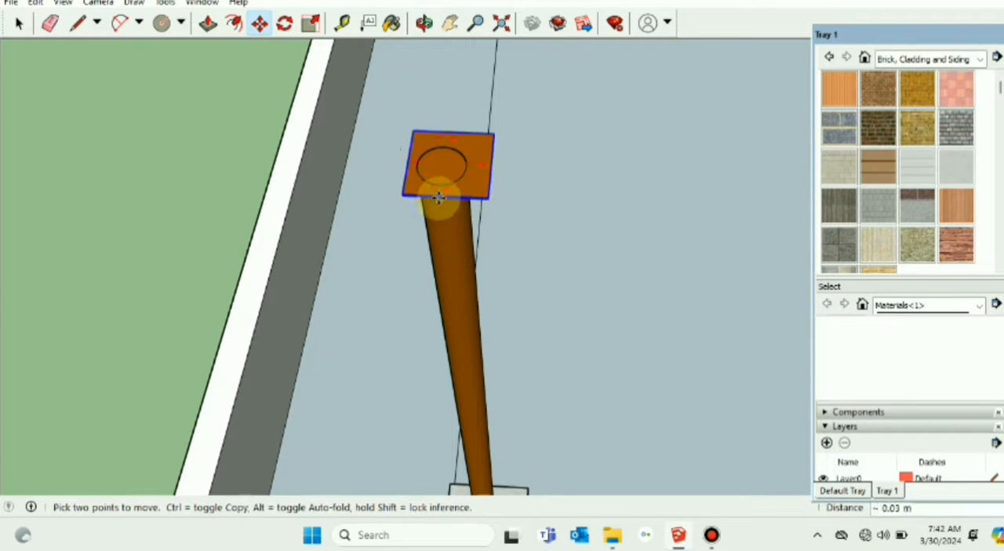
click(435, 198)
middle_drag(430, 332, 477, 330)
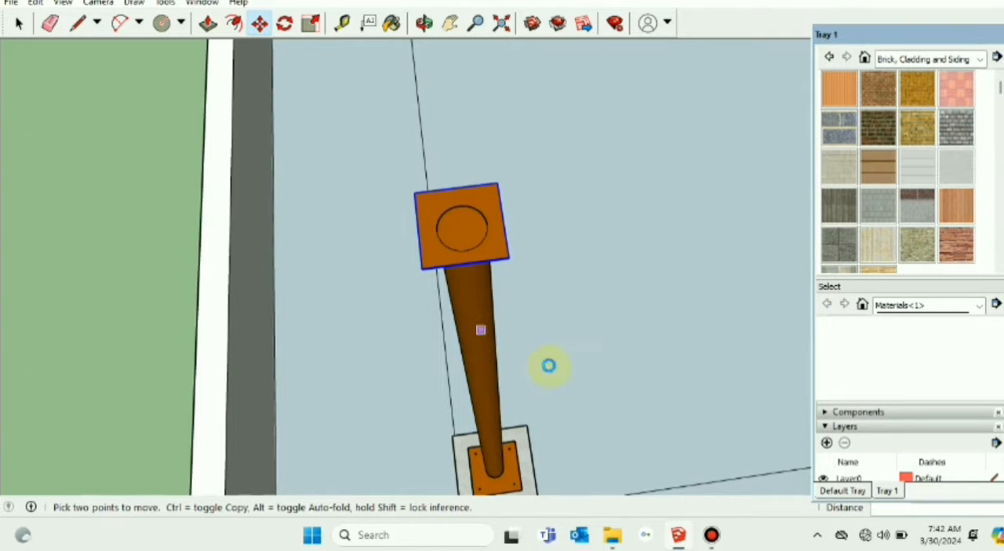
click(15, 24)
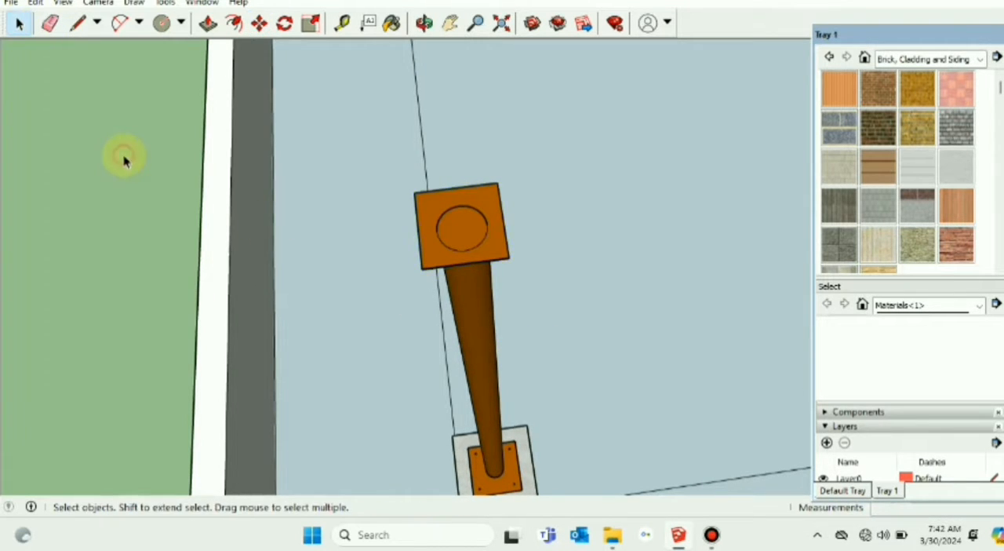
scroll(123, 157, down, 4)
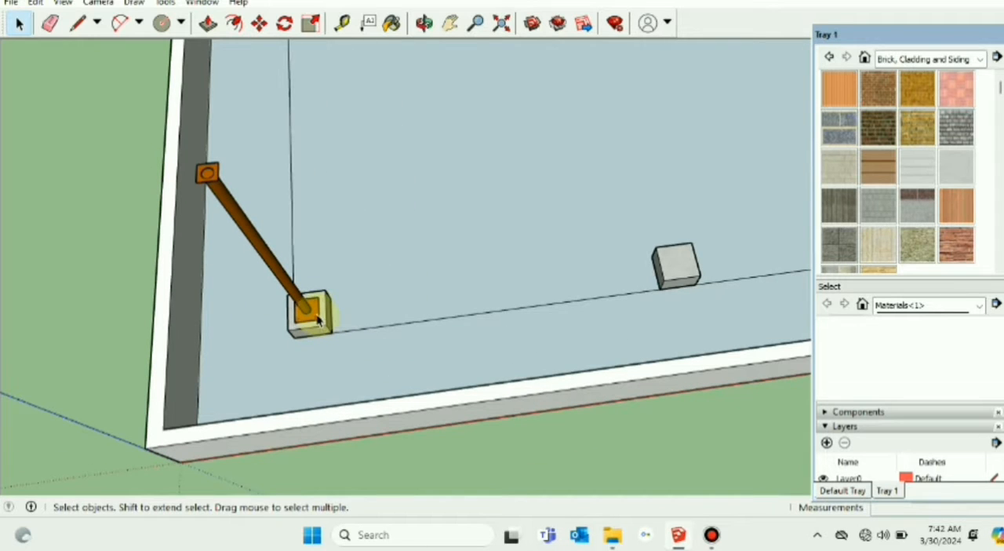
Step: Turn the column with its base and top plates into a component named "Cloumn with Top and Base pla"
click(300, 309)
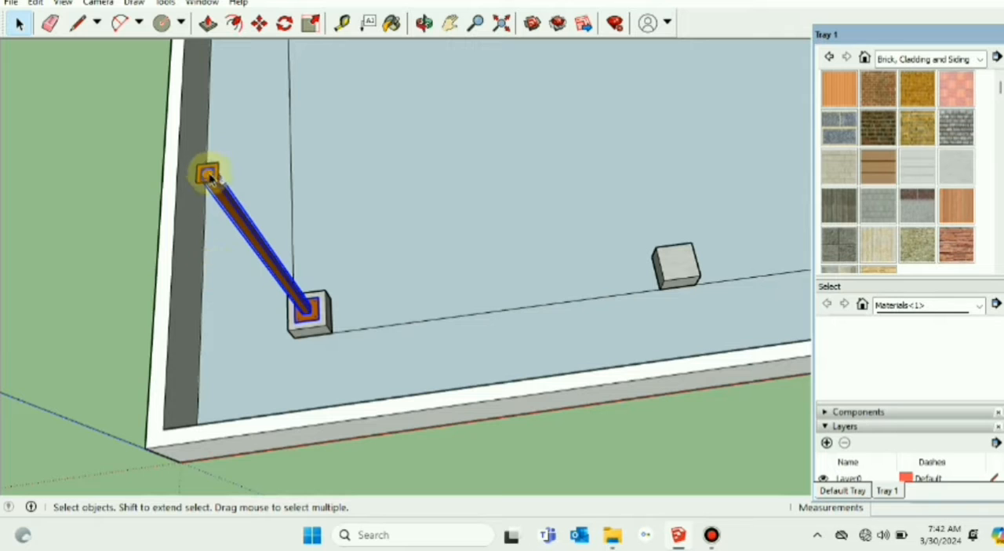
scroll(266, 275, down, 2)
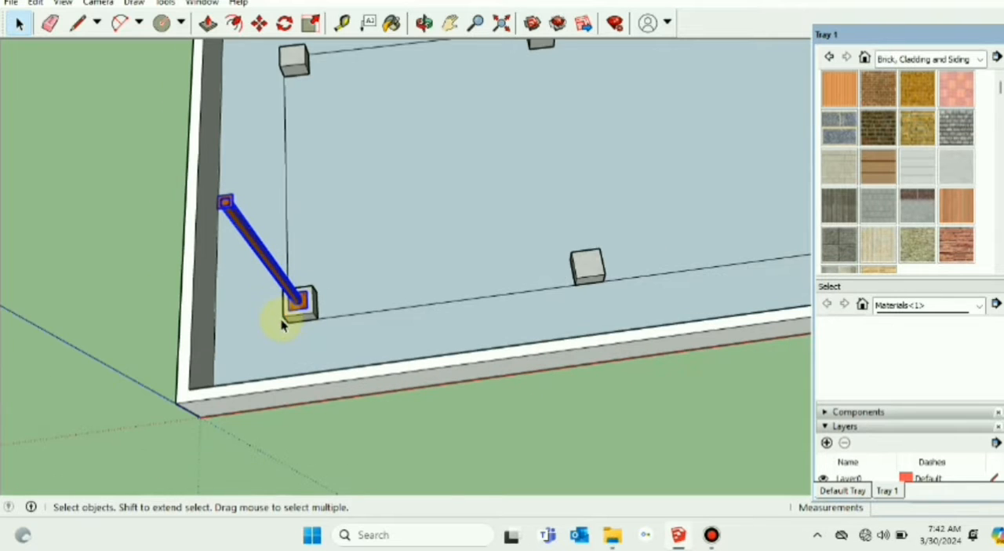
scroll(308, 330, up, 3)
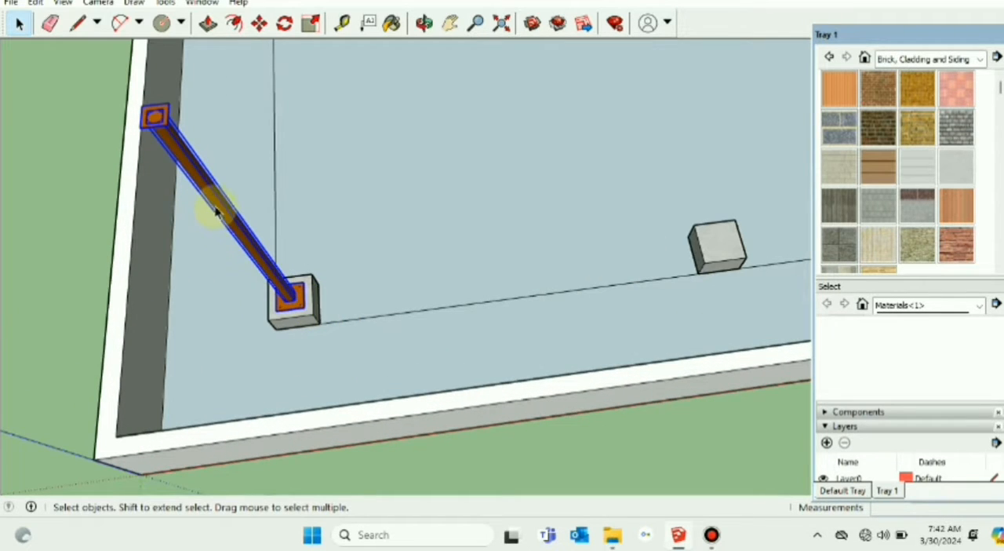
right_click(219, 212)
click(310, 337)
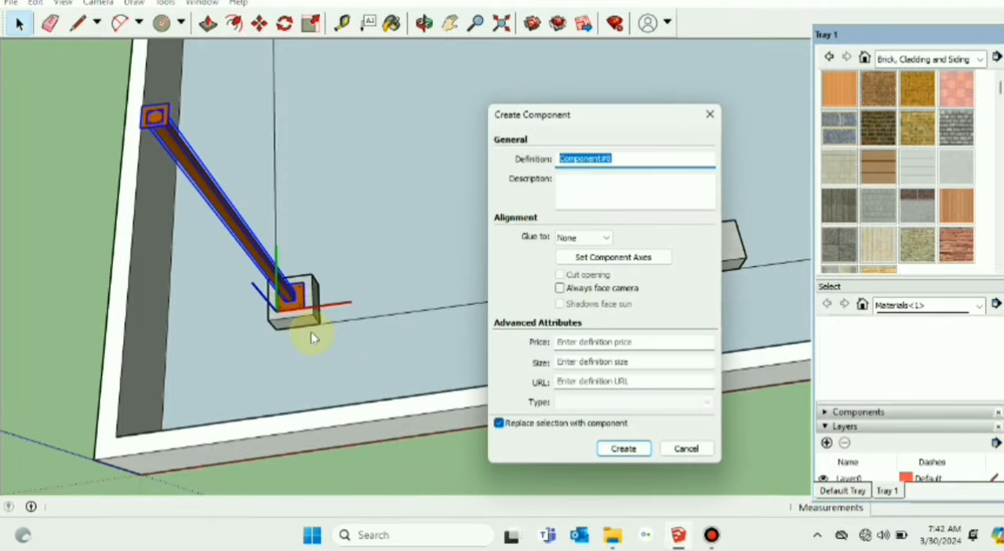
text(C)
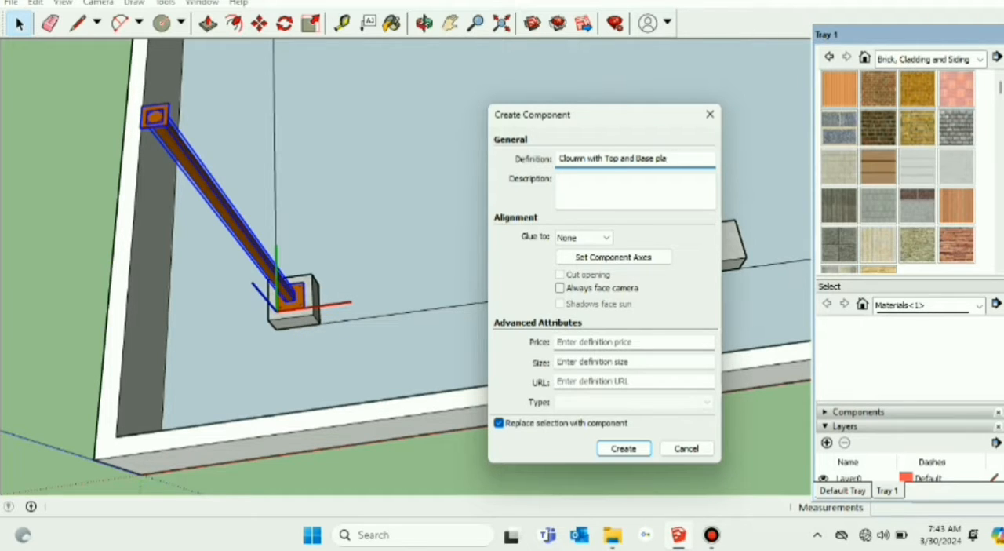
key(Return)
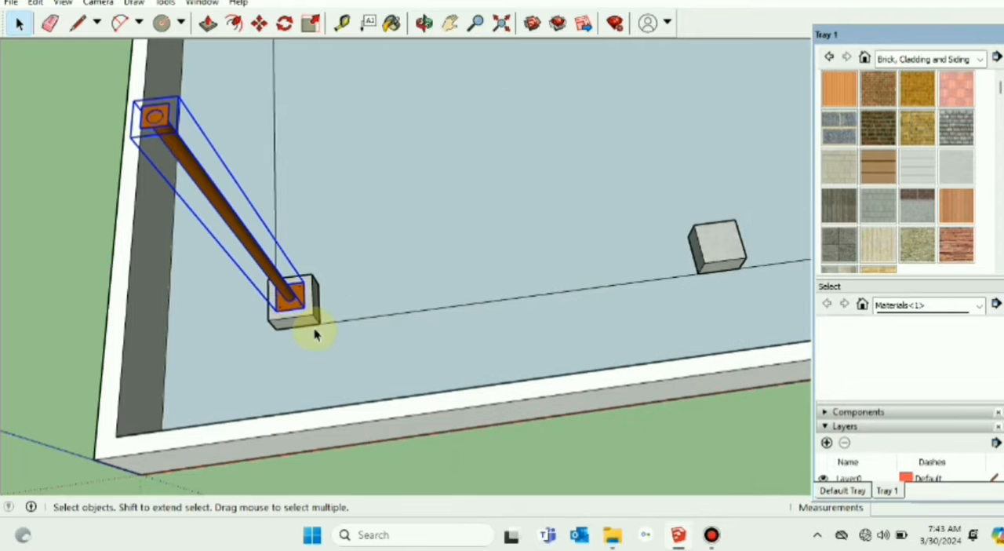
Step: Copy the column component about 4.25 m along the green axis onto the opposite corner pedestal in the rear row
scroll(202, 380, down, 4)
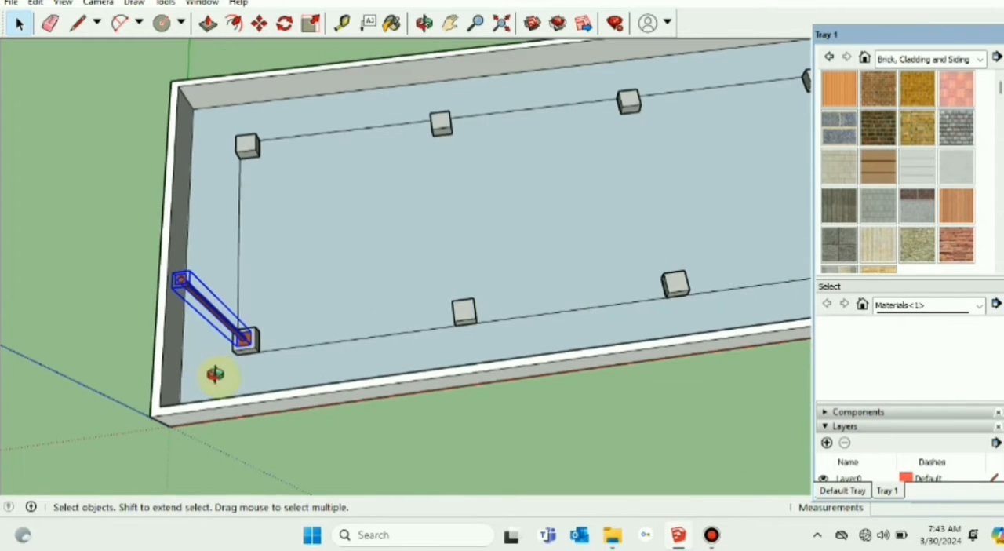
mouse_move(217, 437)
middle_down()
mouse_move(242, 280)
mouse_move(266, 407)
mouse_move(246, 371)
middle_up()
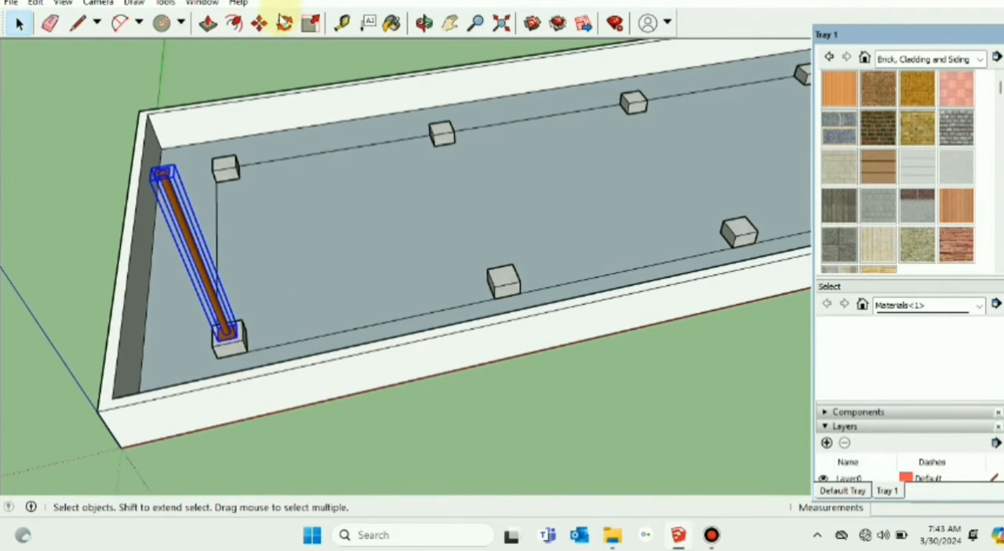
click(259, 24)
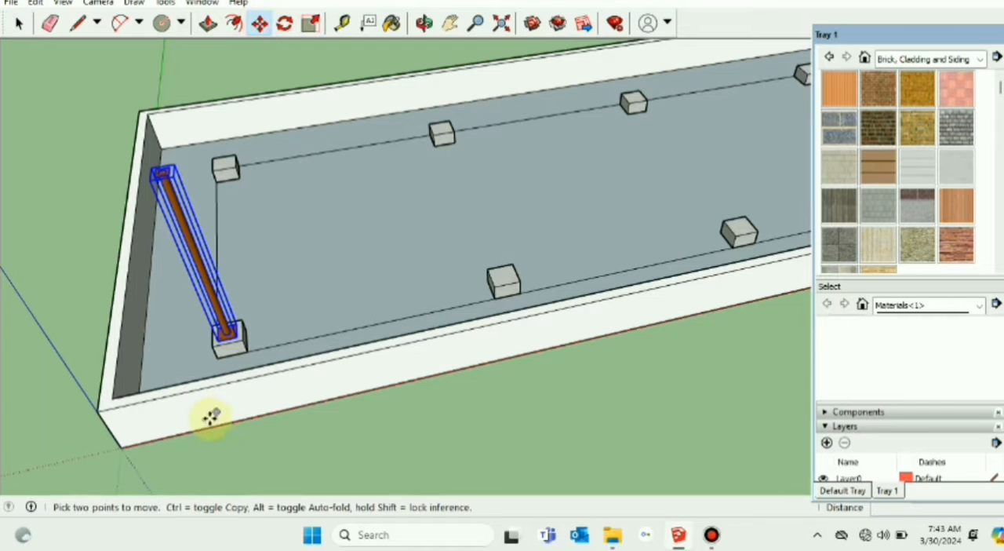
click(212, 351)
key(ctrl)
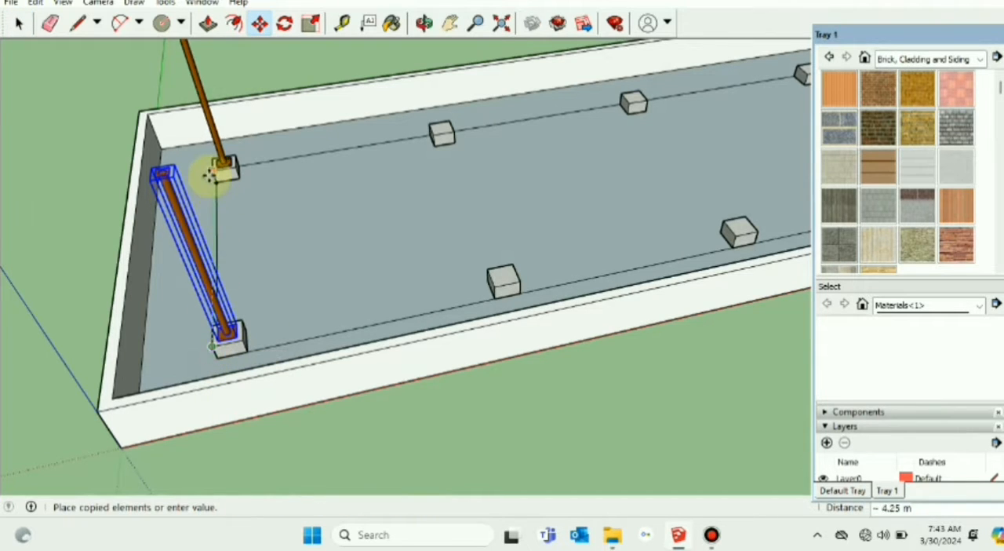
click(218, 165)
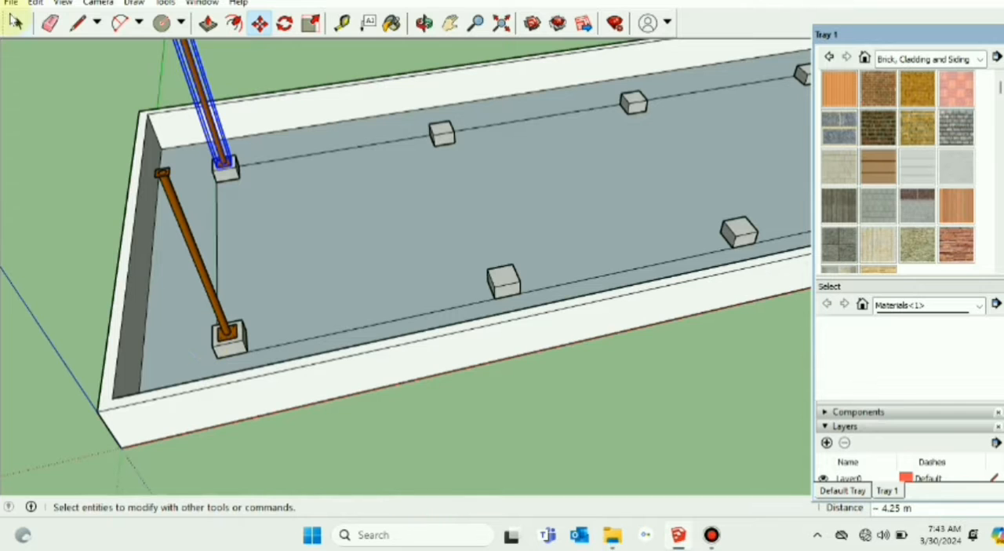
Step: Select both end columns and copy them 4.00 m along the red axis onto the second pair of pedestals
click(19, 24)
click(207, 292)
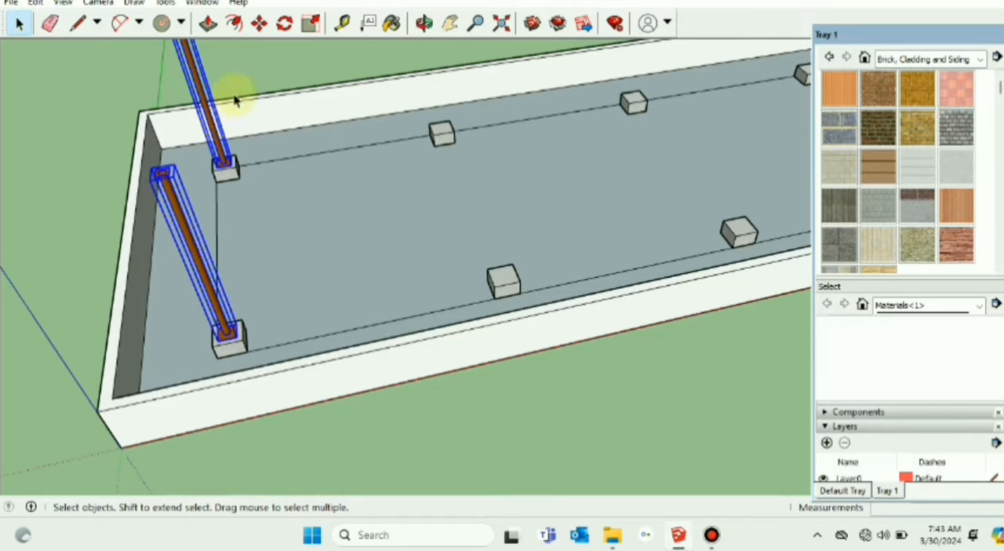
click(258, 24)
click(212, 346)
key(ctrl)
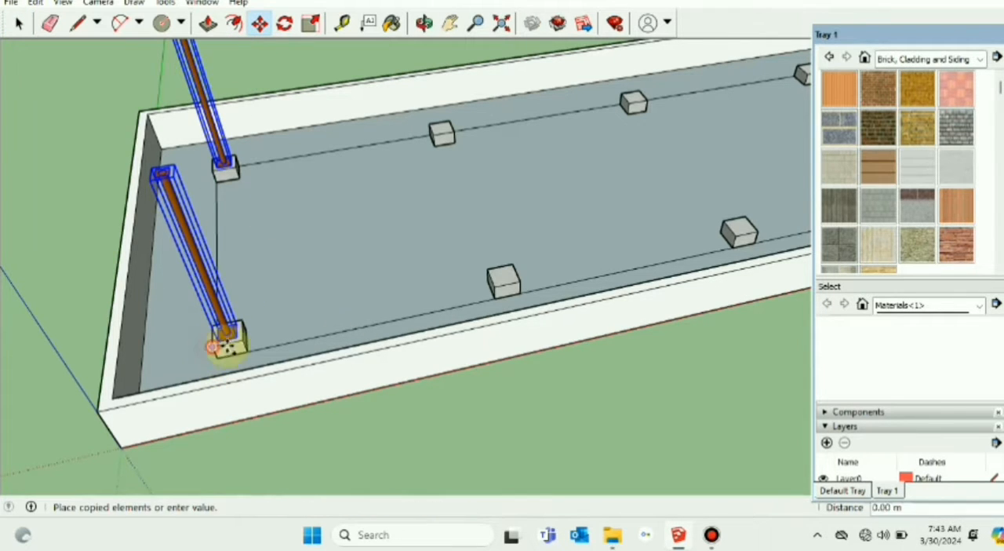
click(494, 286)
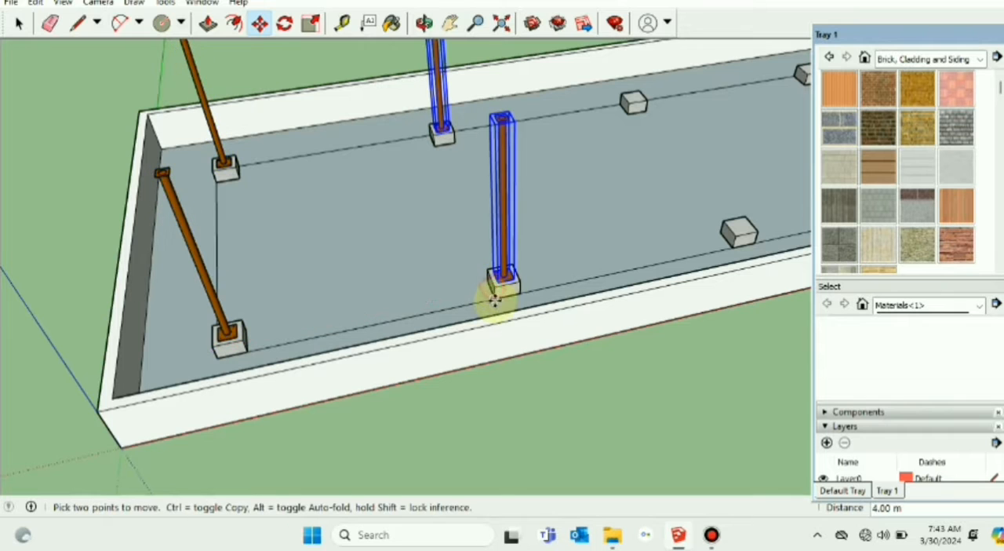
Step: Copy the second pair of columns 4.00 m along the red axis onto the third pair of pedestals
click(496, 285)
key(ctrl)
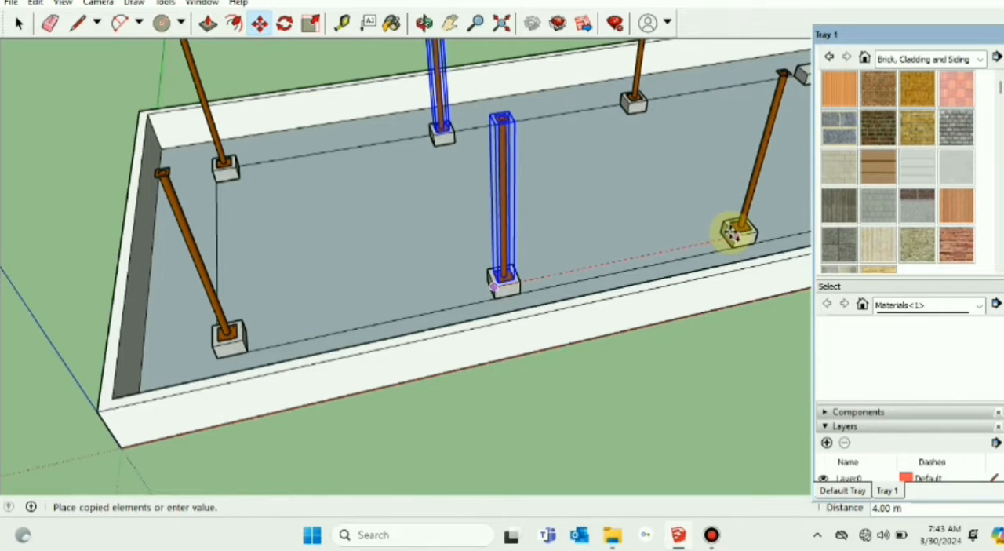
click(731, 231)
Step: Copy the third pair of columns about 4.11 m onto the last pair of pedestals at the far end, and clear the selection
click(450, 28)
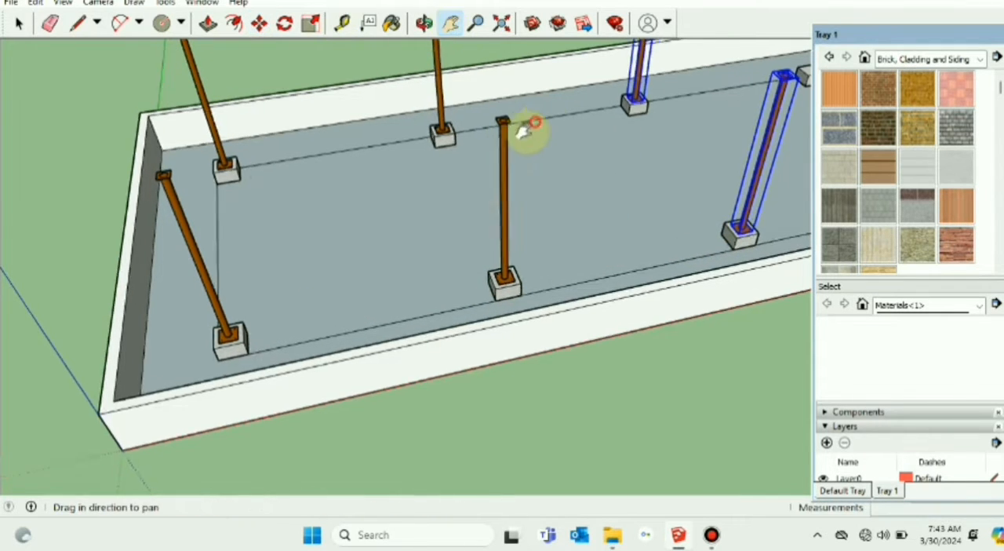
drag(529, 128, 230, 236)
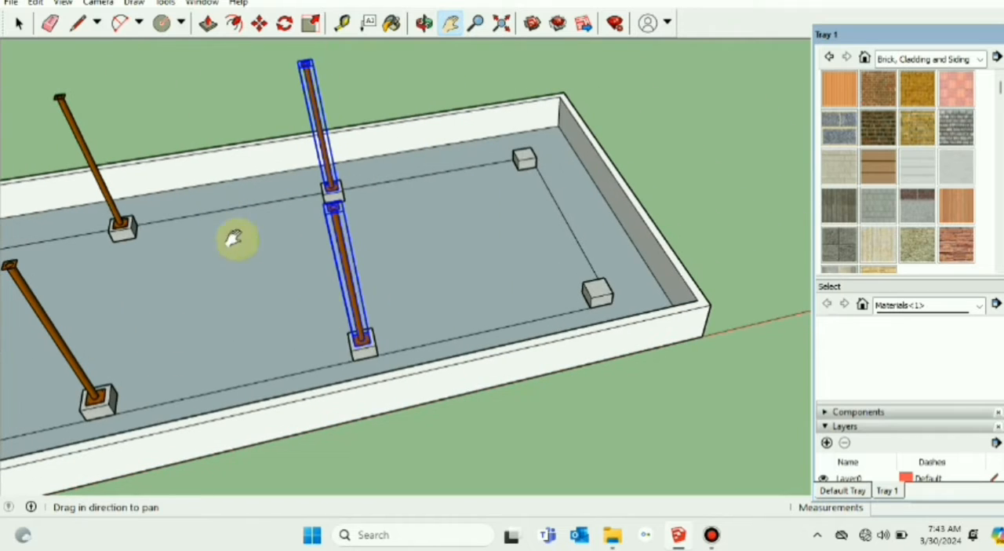
click(260, 26)
click(350, 350)
key(ctrl)
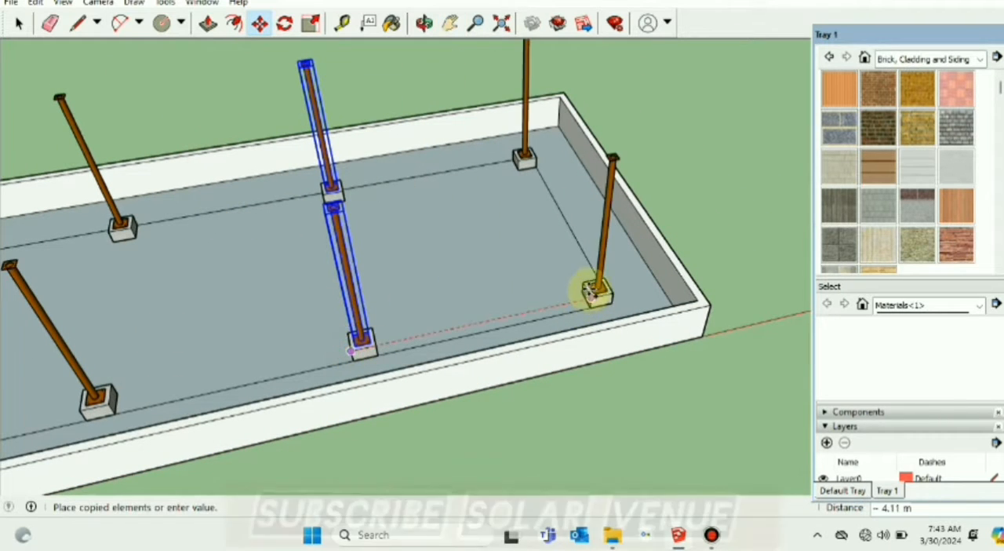
click(596, 290)
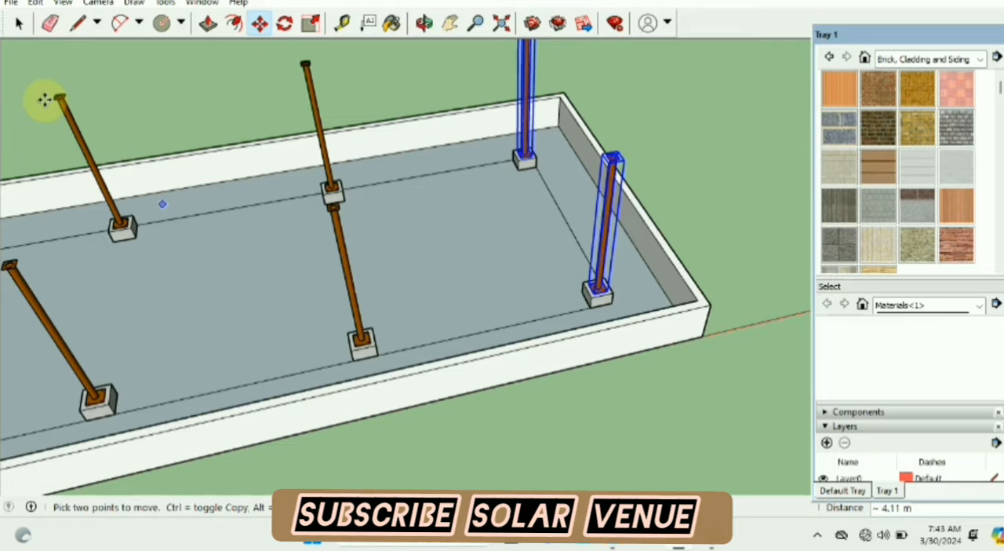
click(18, 24)
click(118, 79)
Step: Examine the column layout on the roof from several angles, and bring the end frame of the finished solar structure into view
scroll(223, 169, down, 2)
scroll(224, 168, down, 3)
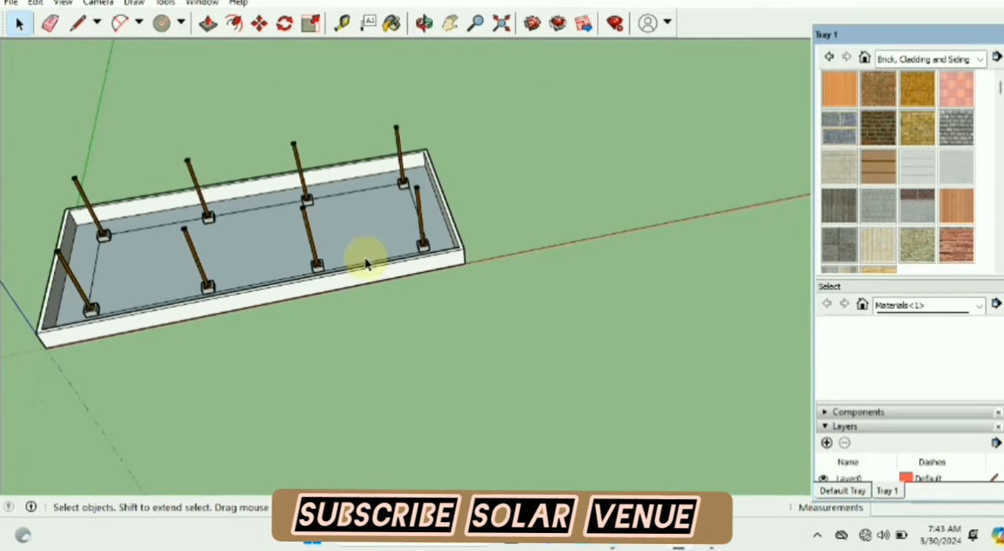
mouse_move(268, 385)
middle_down()
mouse_move(471, 260)
mouse_move(245, 419)
mouse_move(340, 414)
mouse_move(477, 376)
mouse_move(322, 402)
middle_up()
scroll(244, 419, up, 2)
scroll(457, 361, down, 3)
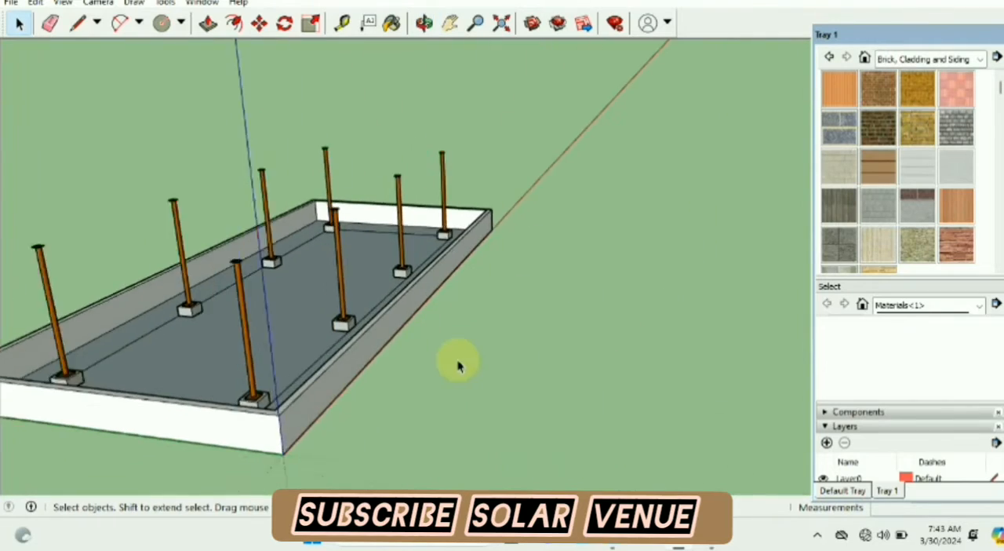
mouse_move(457, 361)
middle_down()
mouse_move(457, 437)
mouse_move(178, 400)
mouse_move(285, 290)
mouse_move(303, 334)
mouse_move(427, 337)
mouse_move(512, 323)
mouse_move(520, 311)
middle_up()
scroll(285, 288, up, 2)
scroll(299, 314, up, 4)
scroll(299, 312, down, 5)
scroll(571, 213, up, 1)
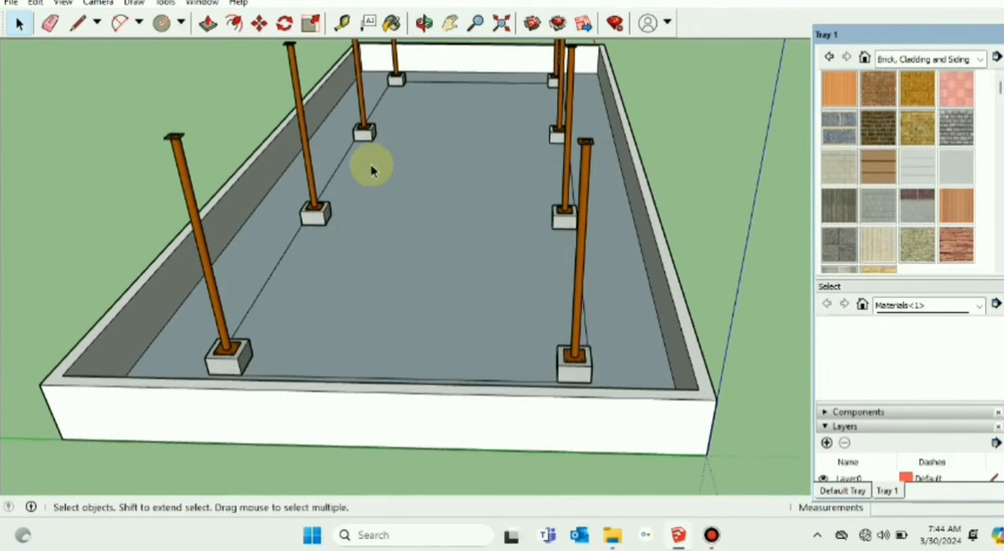
click(450, 23)
drag(497, 182, 484, 302)
scroll(571, 341, up, 4)
scroll(571, 340, down, 3)
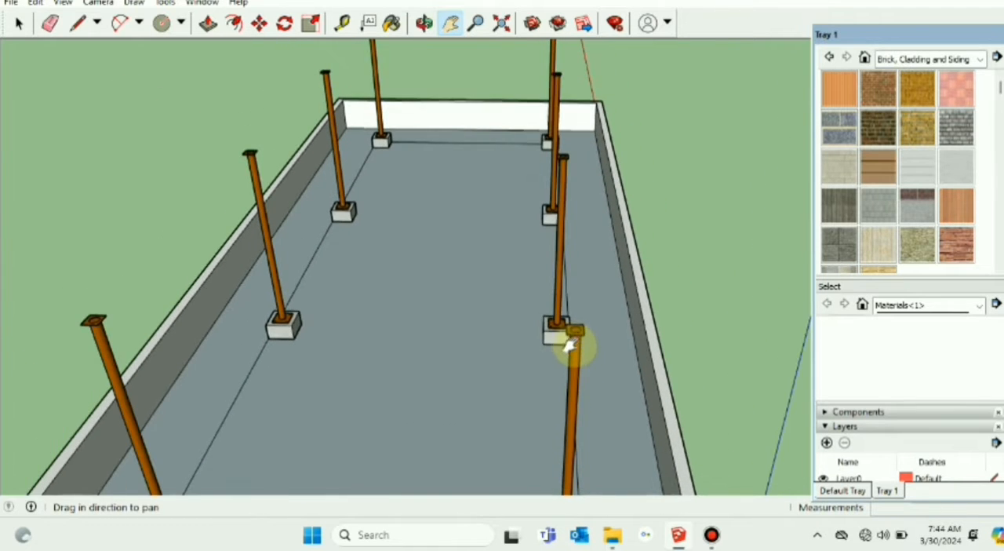
drag(325, 425, 357, 299)
scroll(357, 299, down, 5)
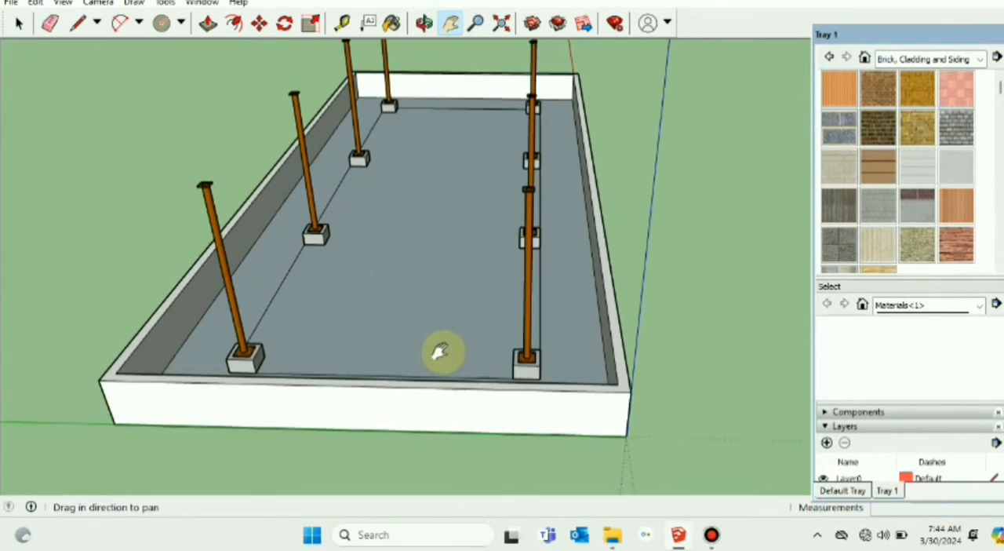
mouse_move(442, 352)
middle_down()
mouse_move(410, 343)
mouse_move(392, 312)
mouse_move(412, 314)
mouse_move(498, 385)
middle_up()
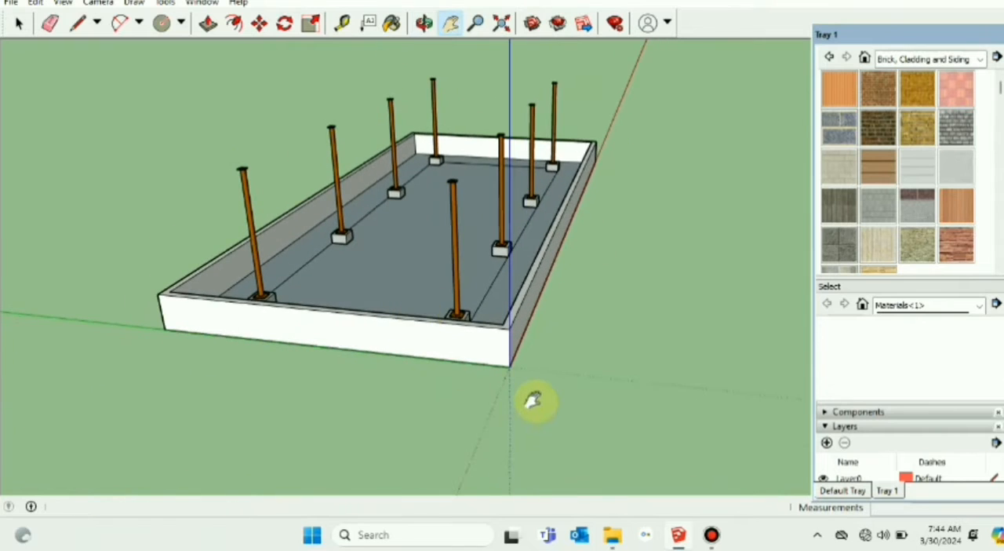
mouse_move(564, 400)
middle_down()
mouse_move(546, 416)
mouse_move(385, 438)
middle_up()
click(19, 22)
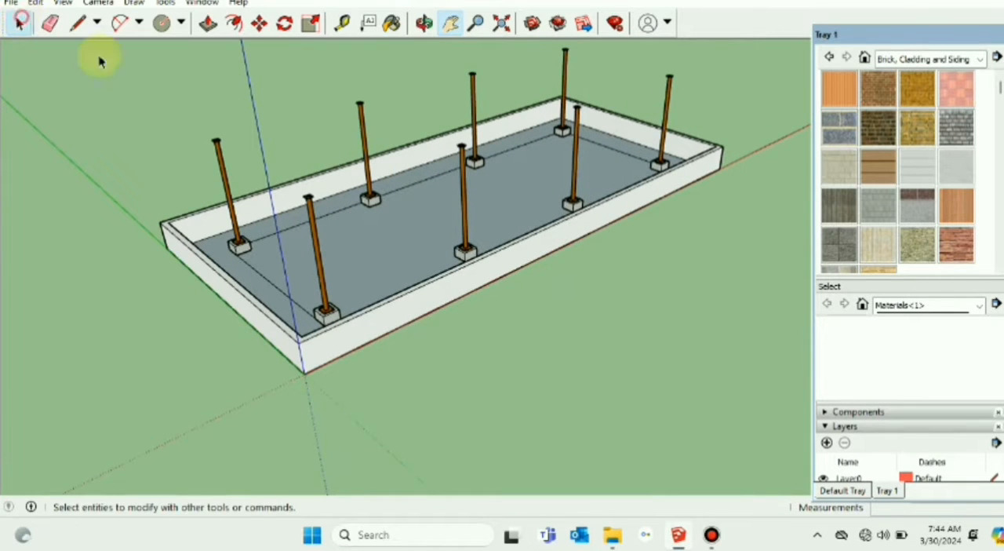
click(451, 23)
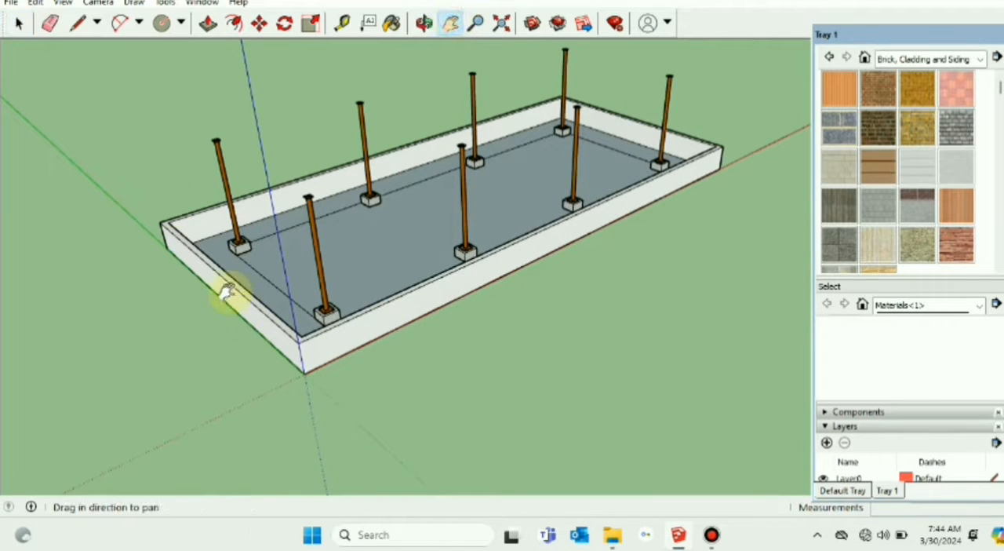
drag(164, 189, 554, 206)
scroll(553, 206, down, 3)
mouse_move(612, 383)
middle_down()
mouse_move(590, 384)
mouse_move(293, 271)
mouse_move(392, 329)
mouse_move(380, 309)
middle_up()
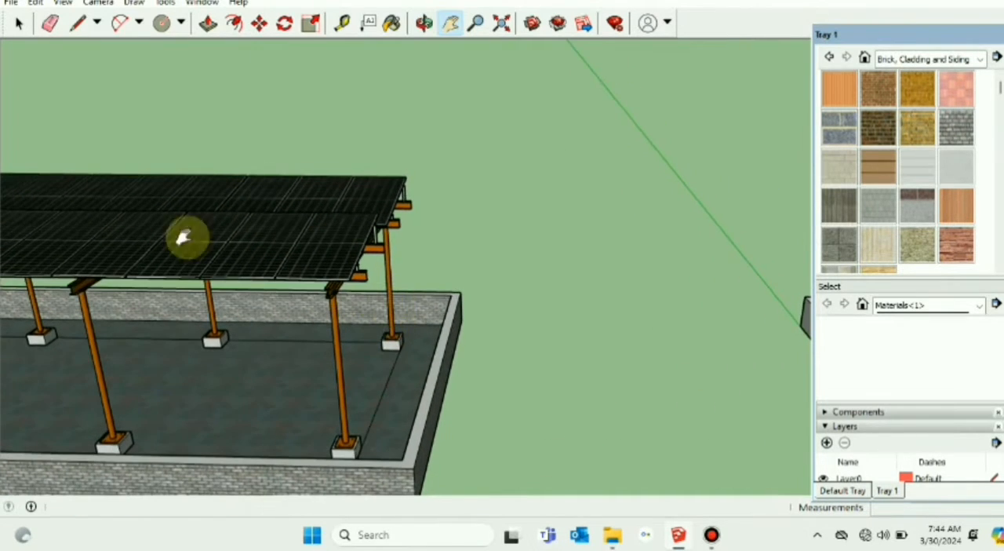
click(20, 22)
click(328, 298)
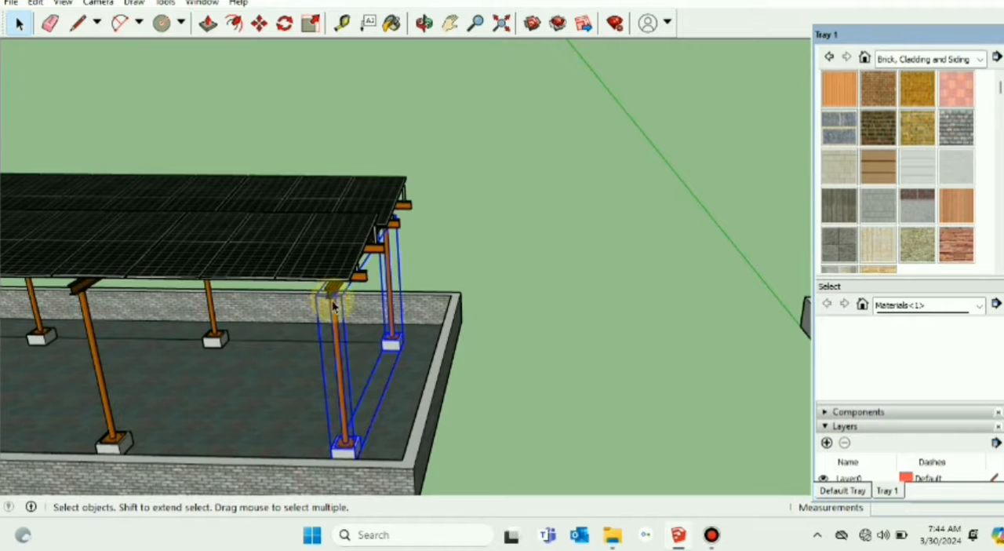
scroll(362, 329, up, 2)
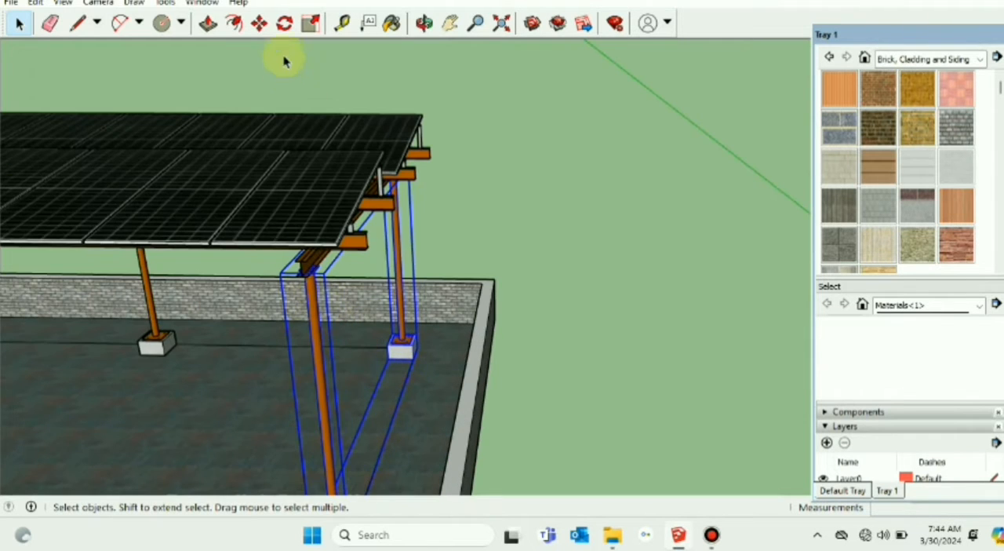
click(258, 24)
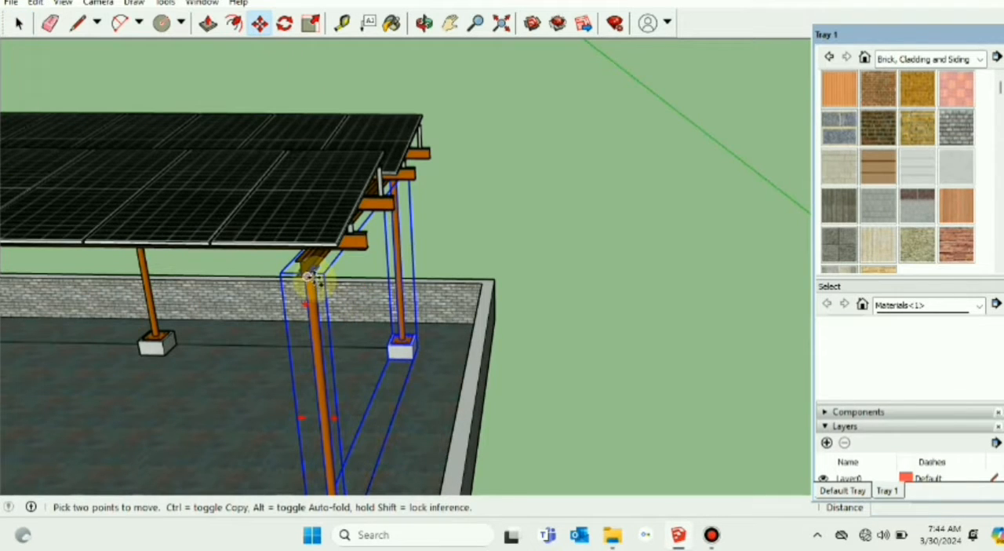
key(ctrl)
click(312, 280)
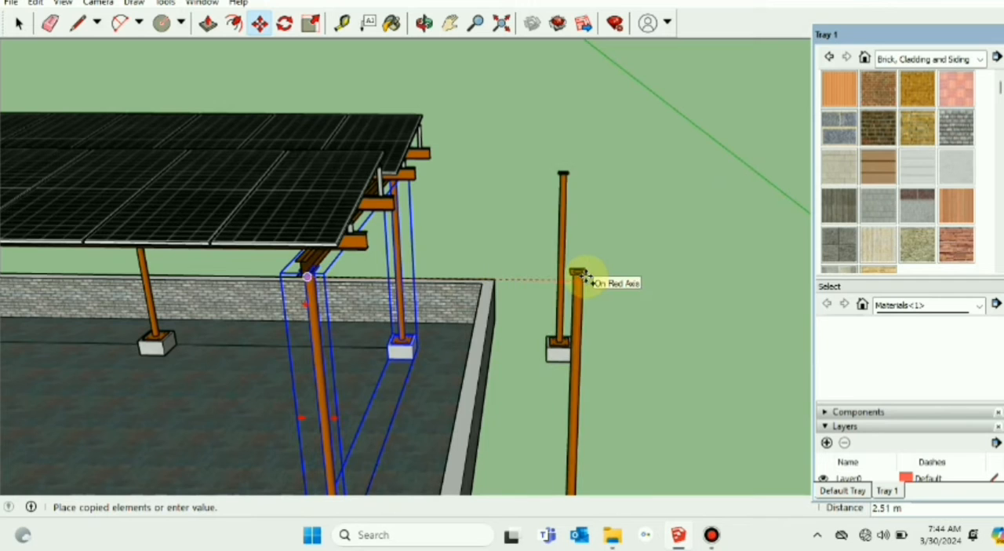
key(Escape)
Step: Copy only the end frame's rafter about 2.5 m along the red axis into the free space beside the structure
click(19, 23)
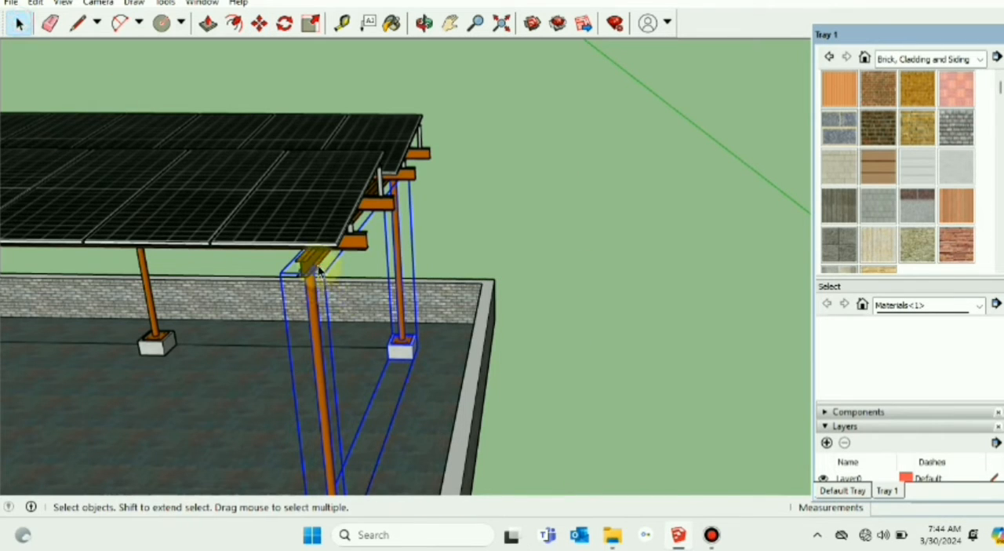
click(313, 265)
click(260, 23)
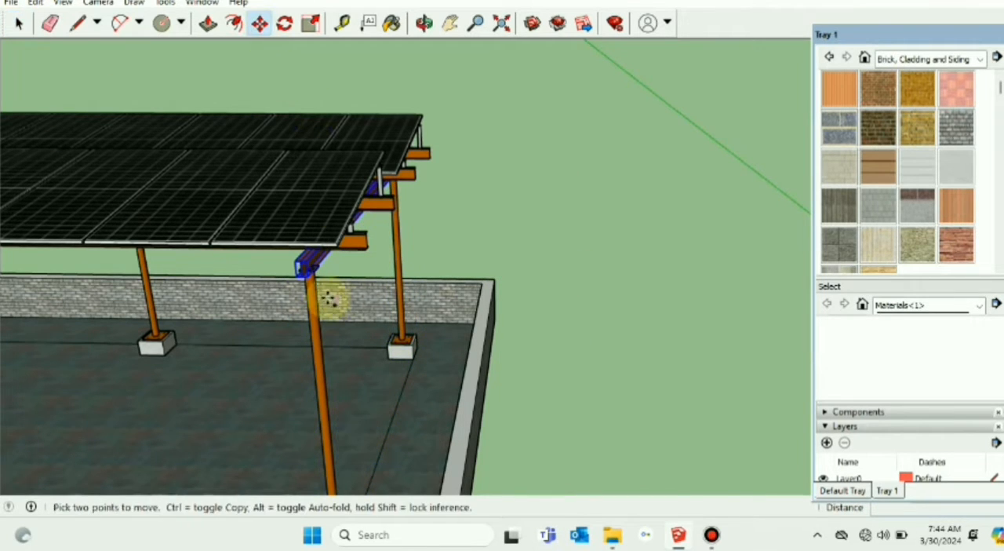
key(ctrl)
click(308, 275)
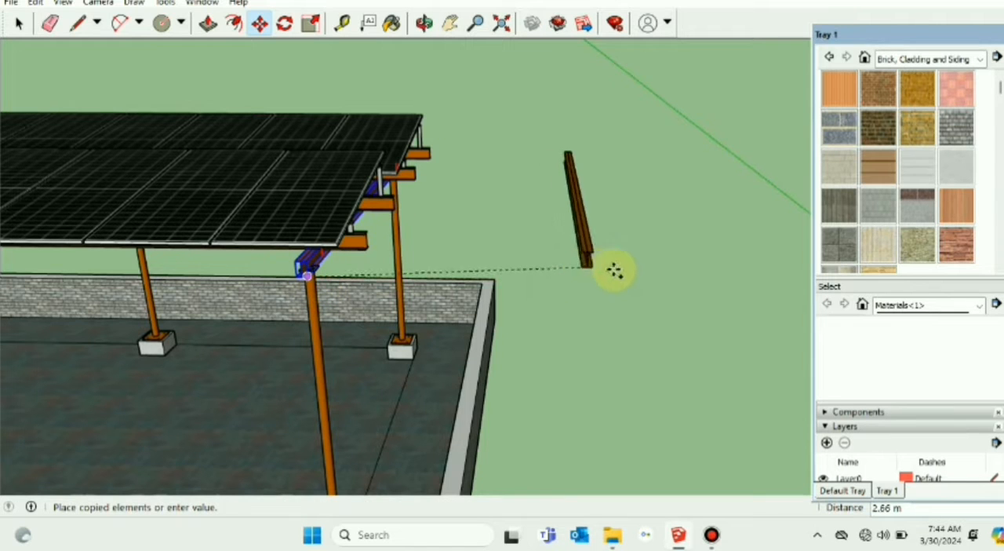
click(583, 277)
Step: Clear the selection and examine the copied rafter's I-shaped end profile in the standard front view
scroll(611, 340, up, 5)
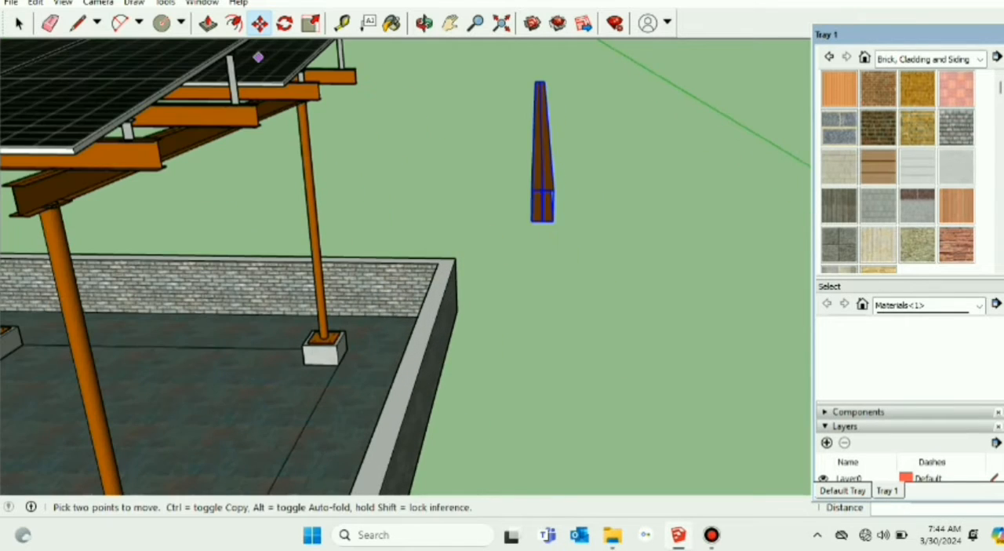
click(19, 24)
click(542, 235)
scroll(549, 225, up, 3)
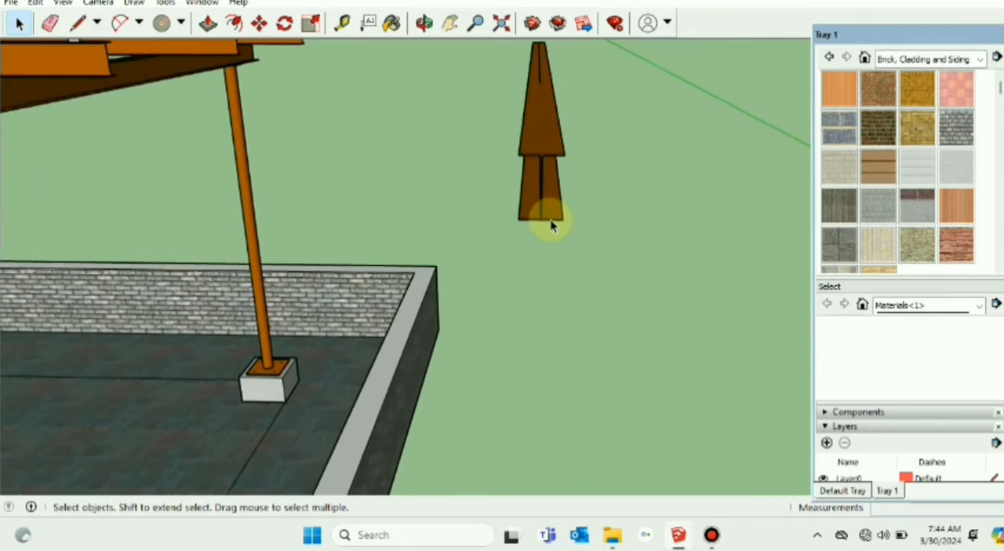
scroll(558, 247, up, 3)
scroll(564, 258, down, 3)
middle_drag(567, 258, 565, 243)
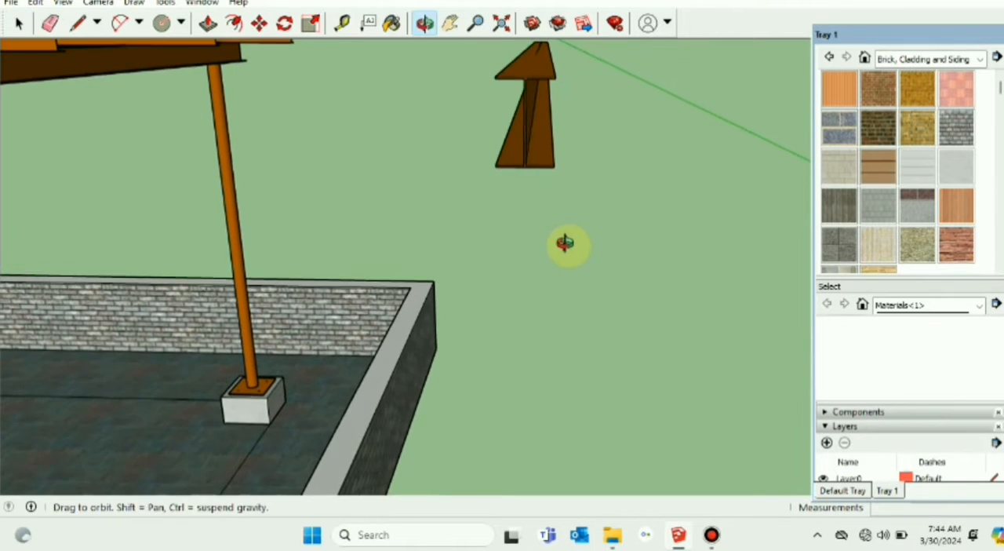
click(451, 23)
drag(531, 89, 575, 386)
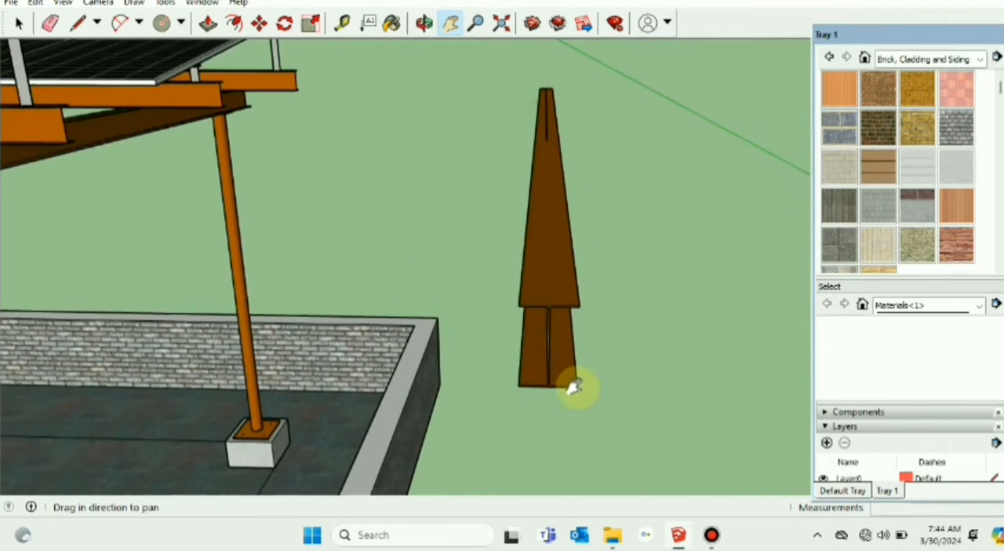
middle_drag(575, 386, 531, 352)
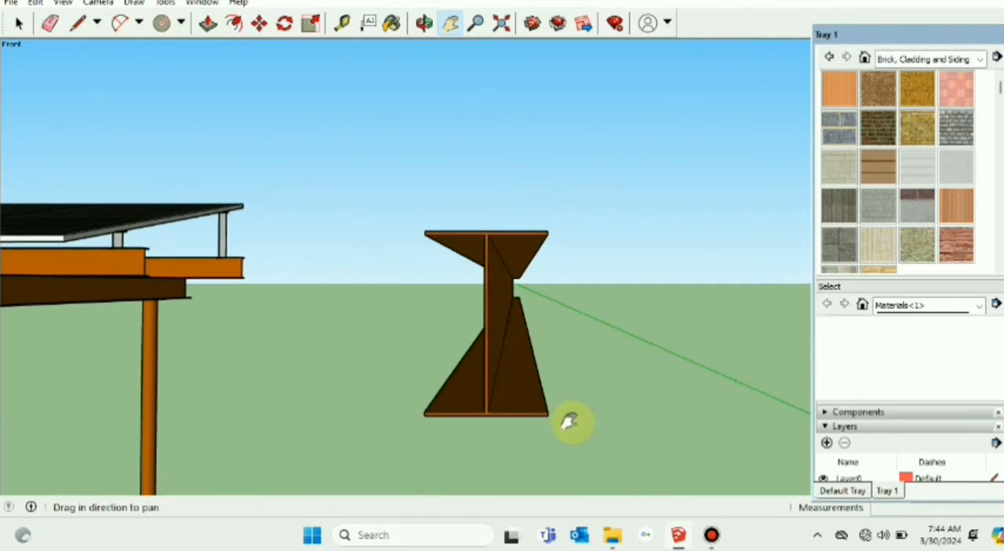
drag(472, 160, 433, 201)
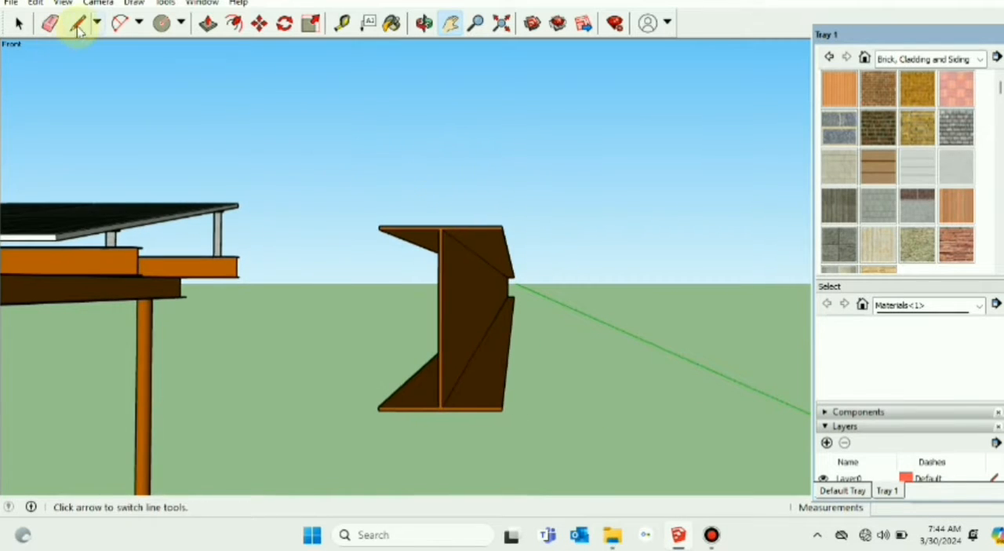
Step: Draw a line about 0.07 m outward from the rafter's lower flange corner, continuing with a flange-width base line and a short thickness upright
click(78, 29)
scroll(571, 415, up, 1)
scroll(573, 415, down, 1)
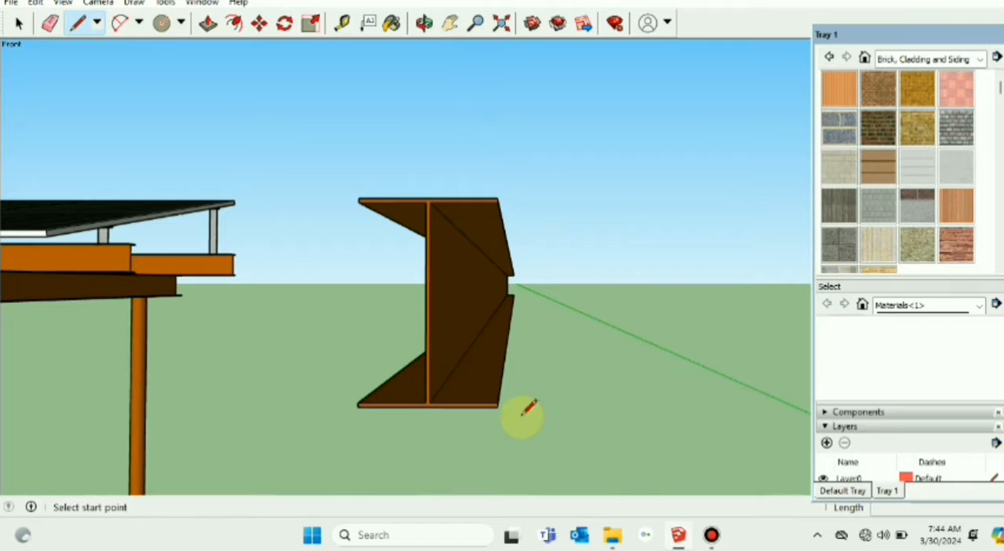
click(497, 407)
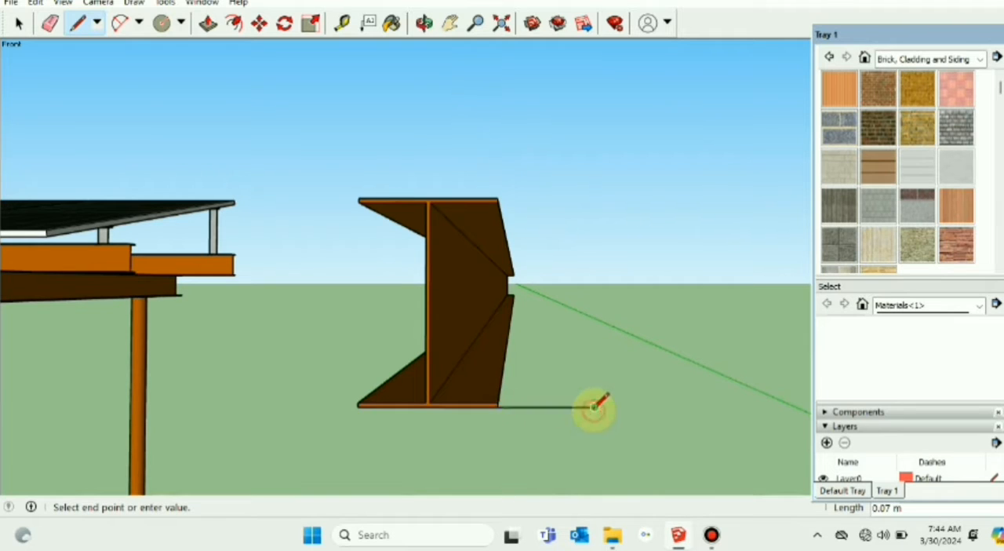
click(593, 406)
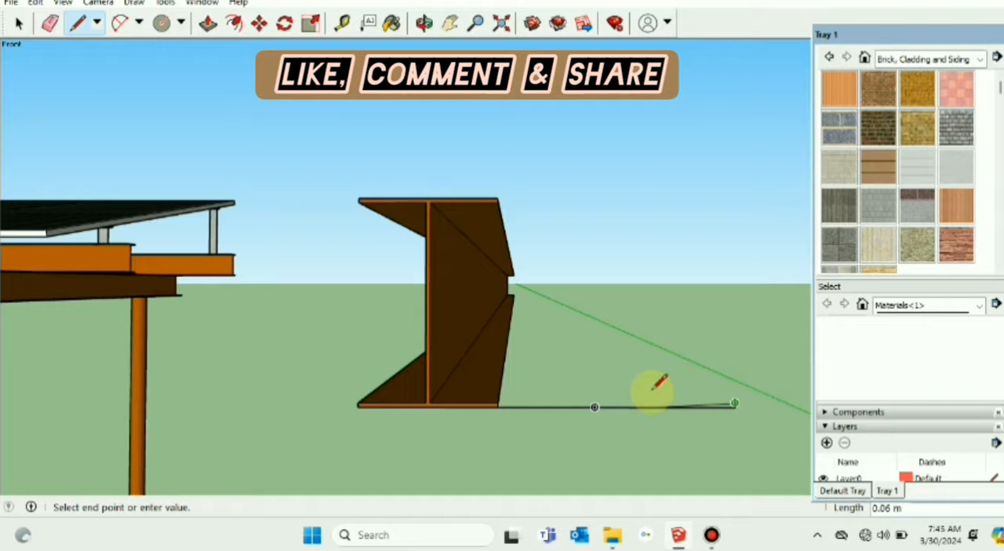
key(Escape)
Step: Copy the new flange base line up to the top endpoint of the short thickness upright
click(19, 23)
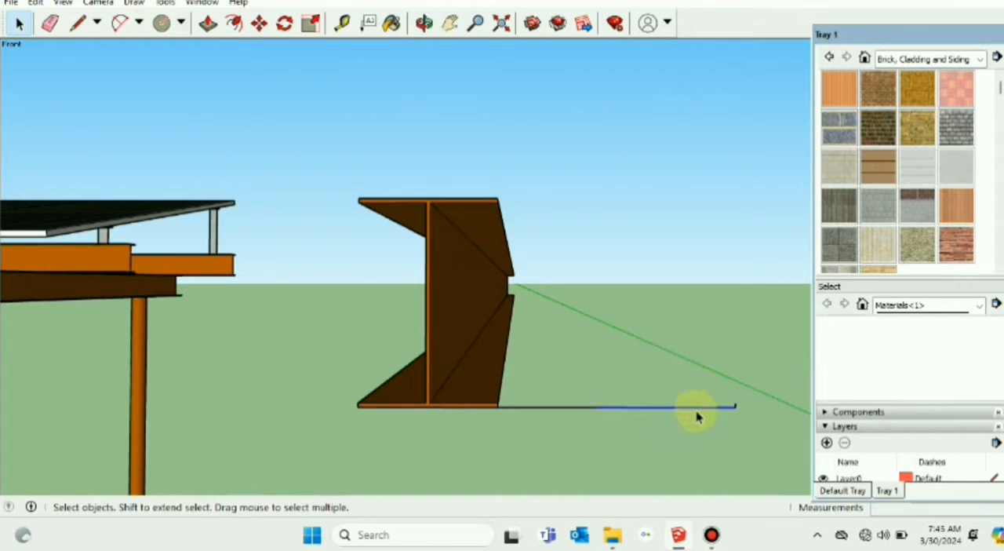
scroll(687, 416, up, 1)
scroll(688, 415, up, 1)
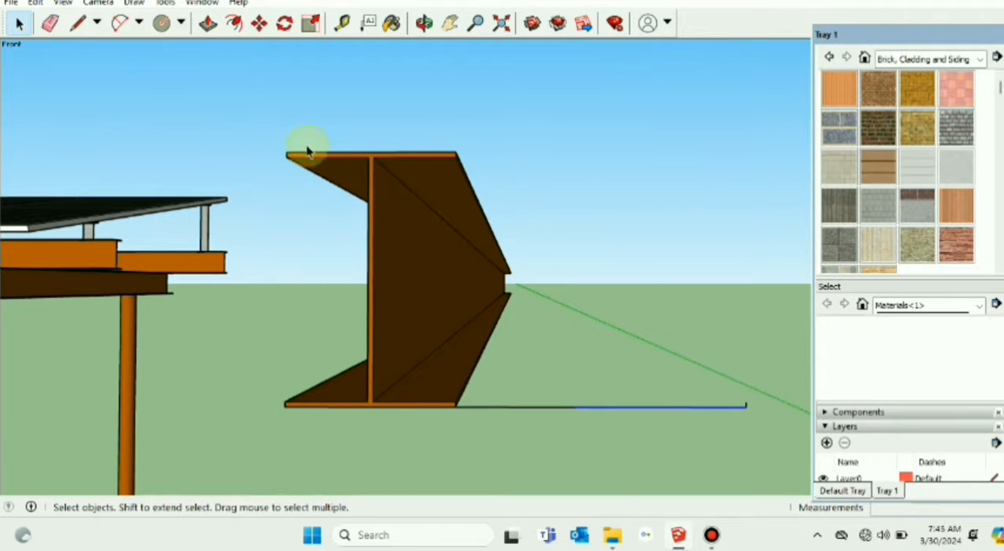
click(259, 23)
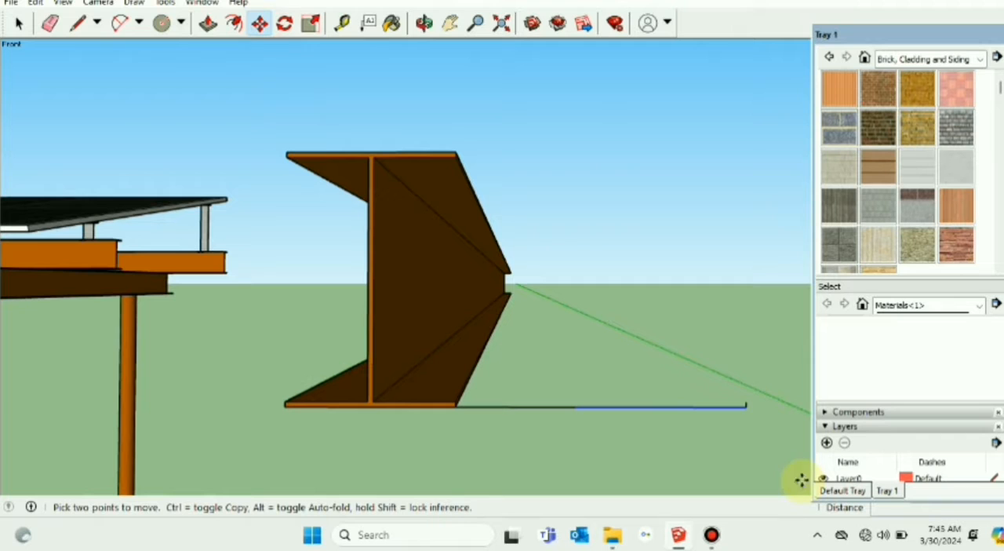
key(ctrl)
click(747, 410)
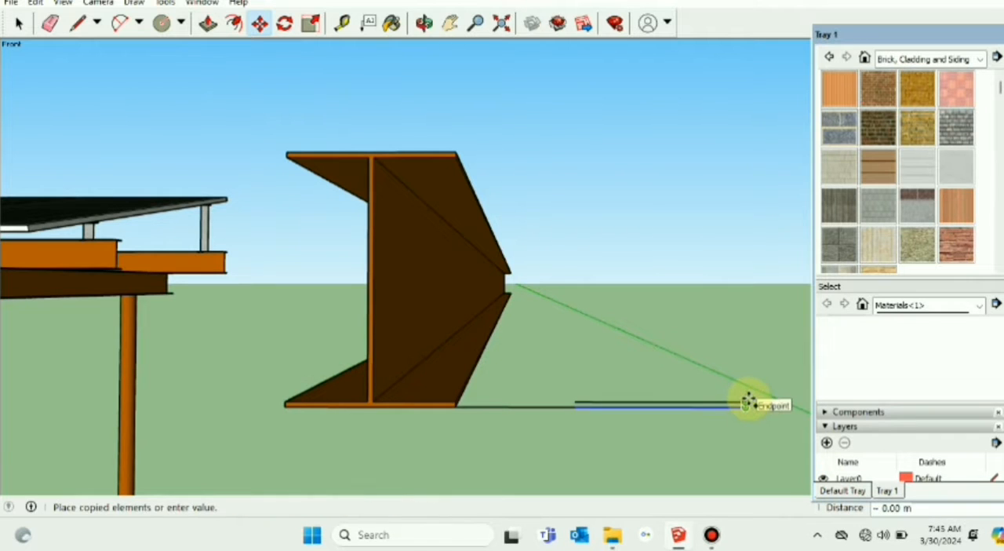
click(748, 400)
scroll(661, 463, up, 4)
scroll(590, 434, down, 1)
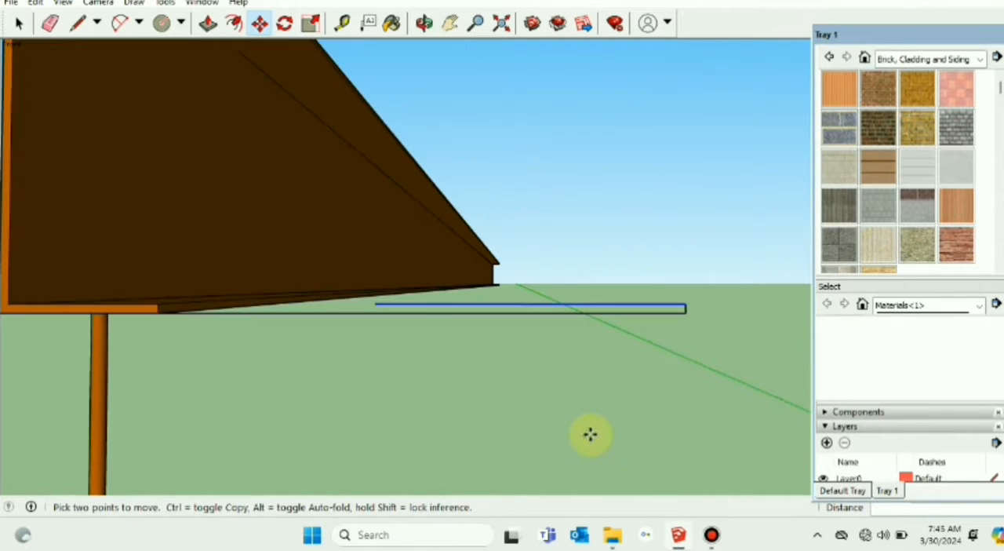
scroll(593, 433, down, 3)
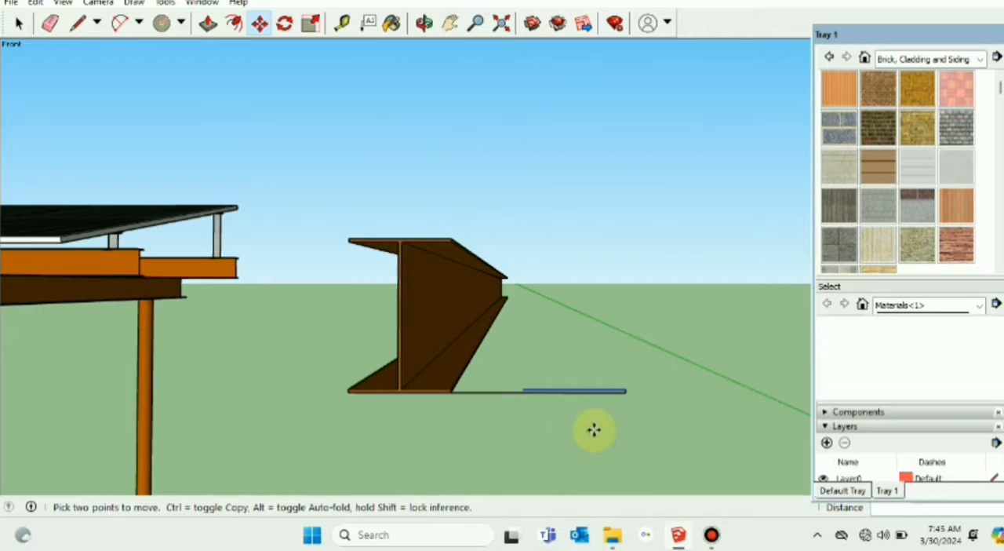
Step: Draw a short vertical marker line about 0.01 m high from the midpoint of the new flange's upper edge
click(19, 24)
scroll(530, 390, up, 3)
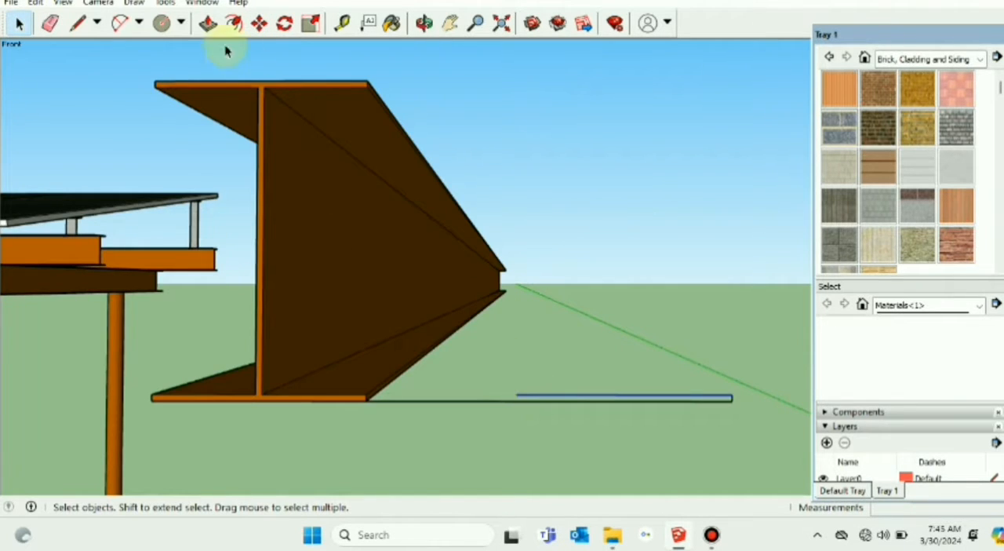
click(81, 24)
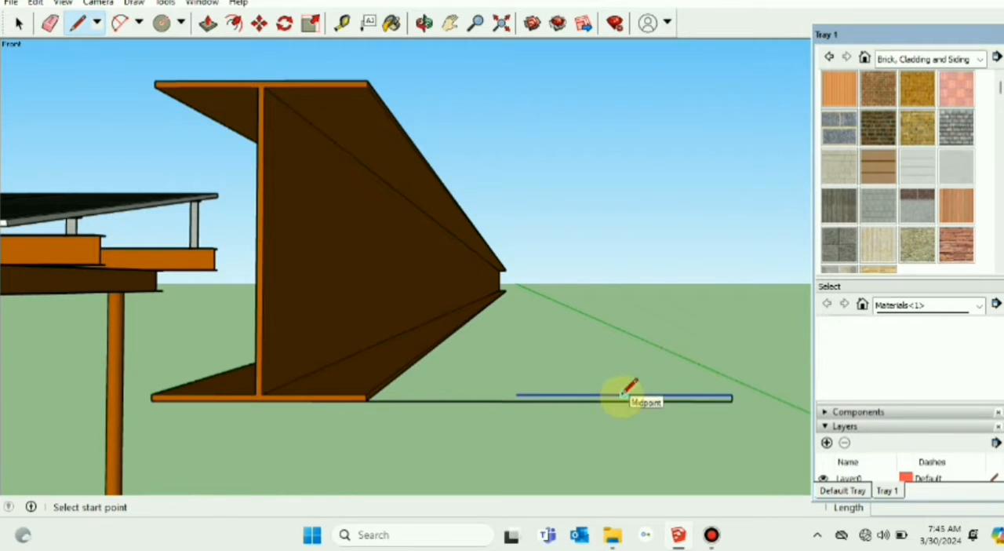
click(623, 395)
click(625, 362)
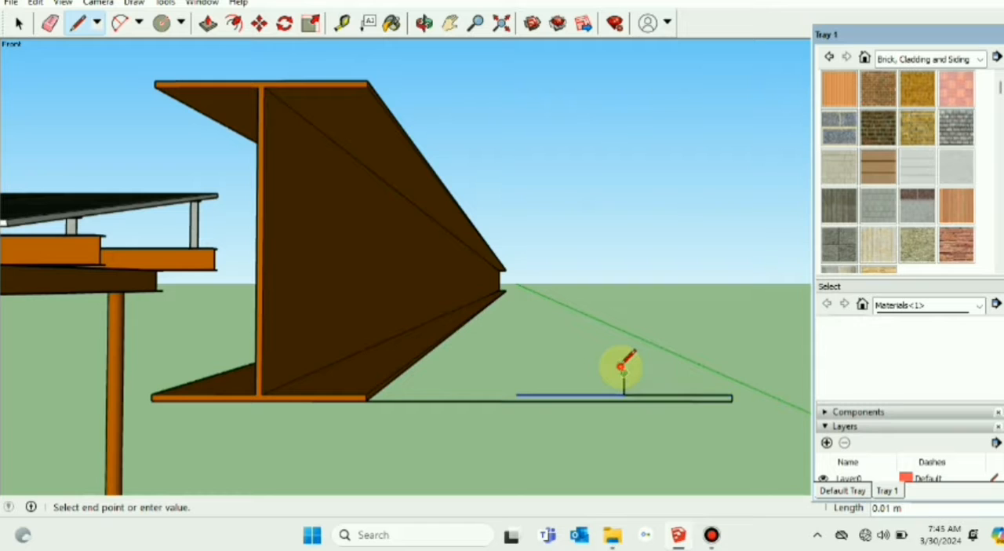
key(Escape)
Step: Draw a 144 mm vertical web line starting 1.5 mm from the flange's midpoint, and delete the short midpoint marker
scroll(632, 408, up, 3)
scroll(633, 407, down, 6)
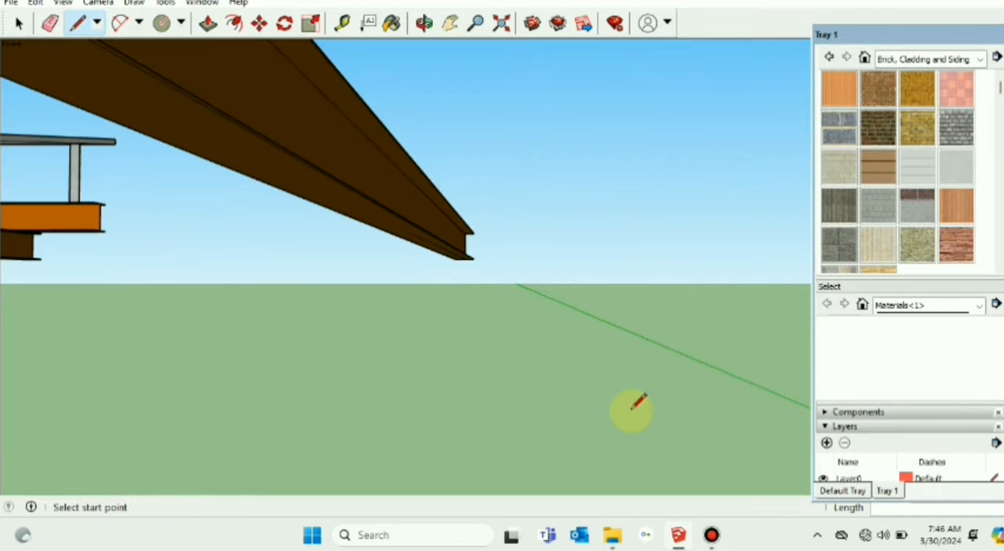
scroll(637, 402, up, 5)
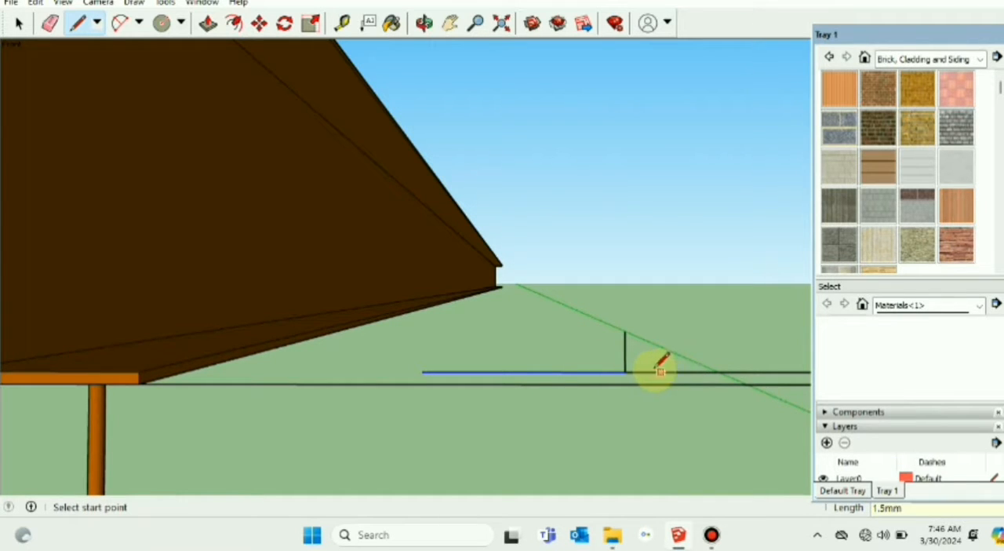
click(630, 372)
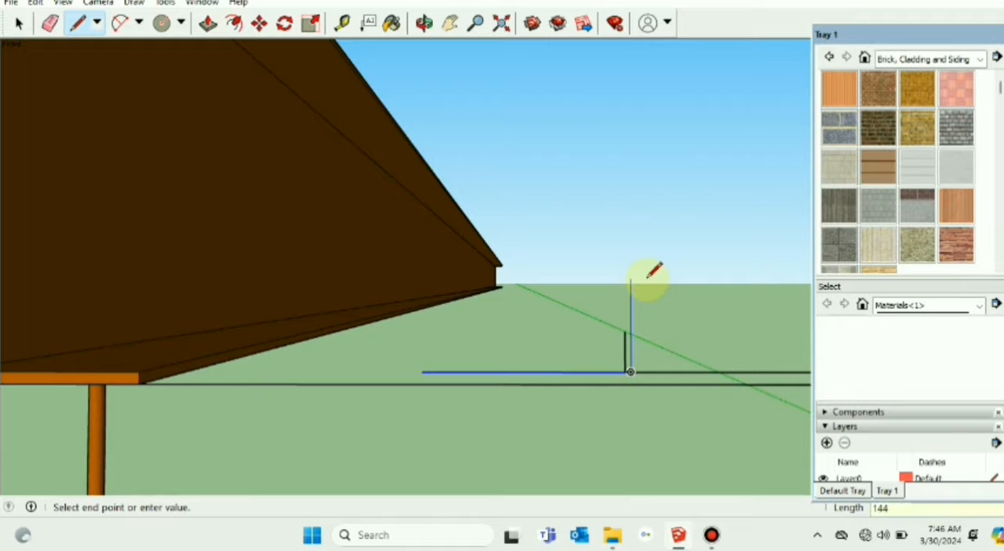
key(Return)
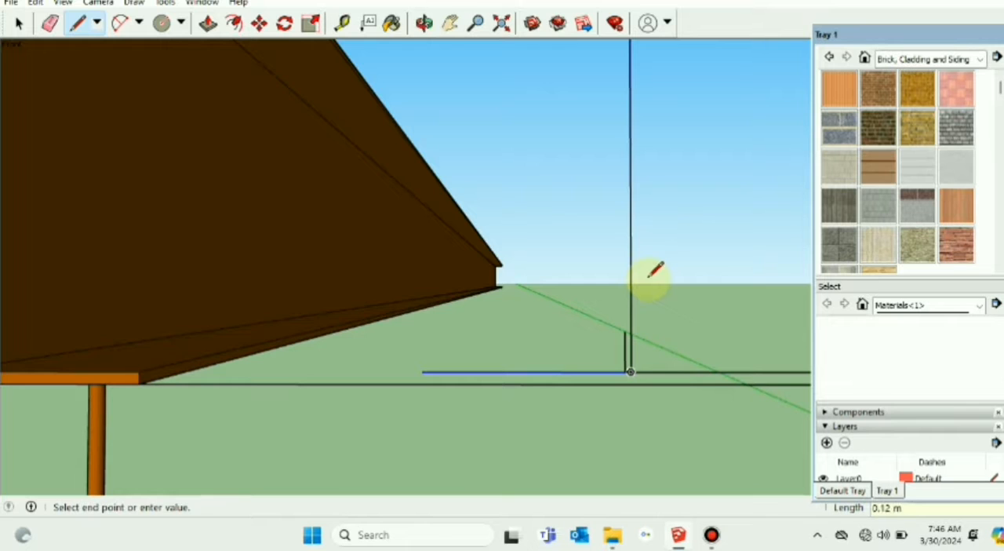
key(Escape)
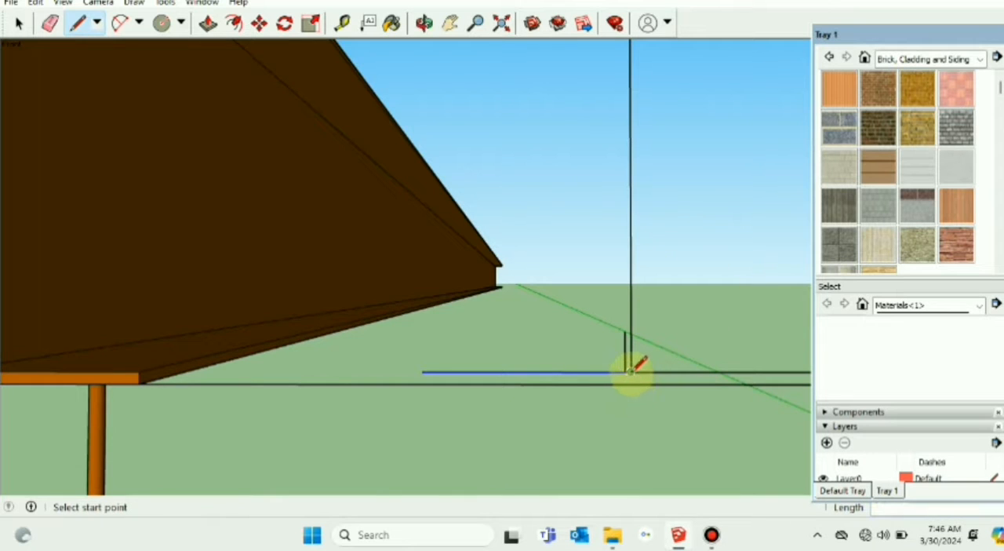
click(19, 22)
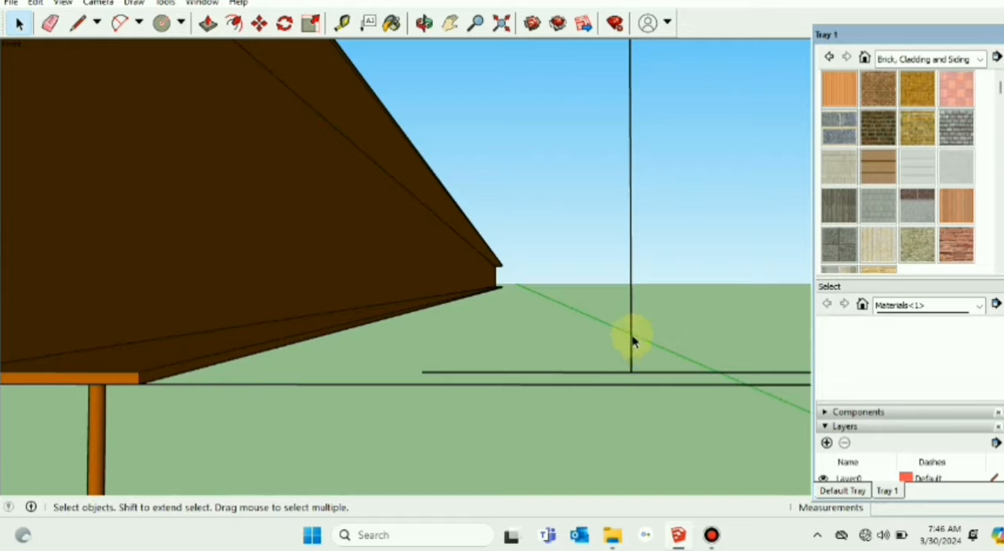
Step: Copy the vertical web line 3 mm along the flange's upper edge, across the flange midpoint, to form the web thickness
scroll(663, 369, down, 5)
scroll(664, 365, up, 4)
scroll(659, 329, down, 5)
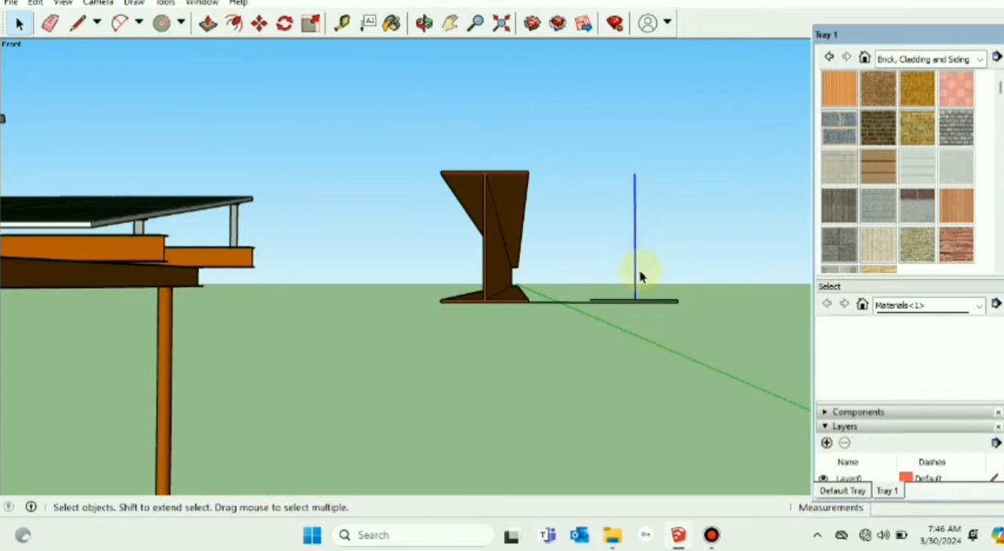
middle_drag(639, 275, 648, 280)
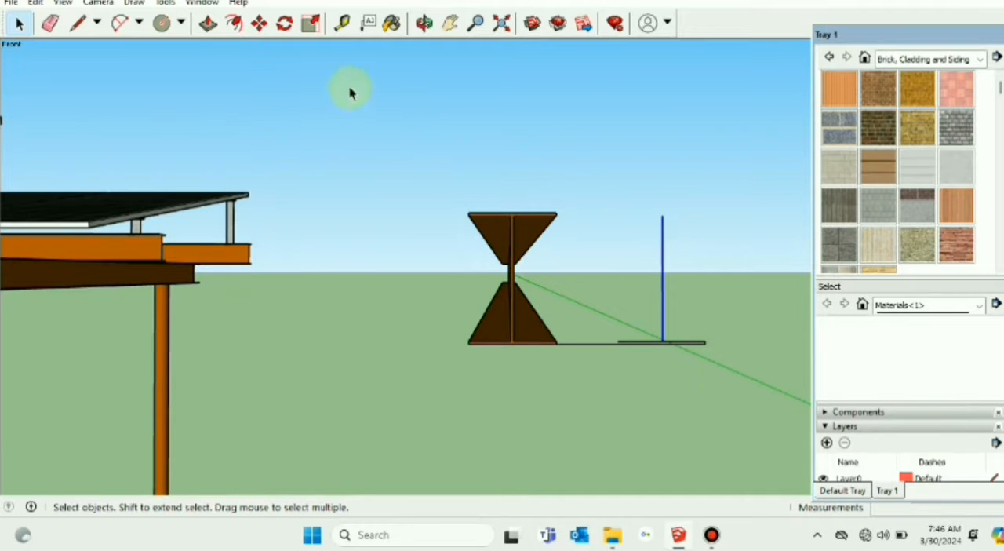
click(259, 23)
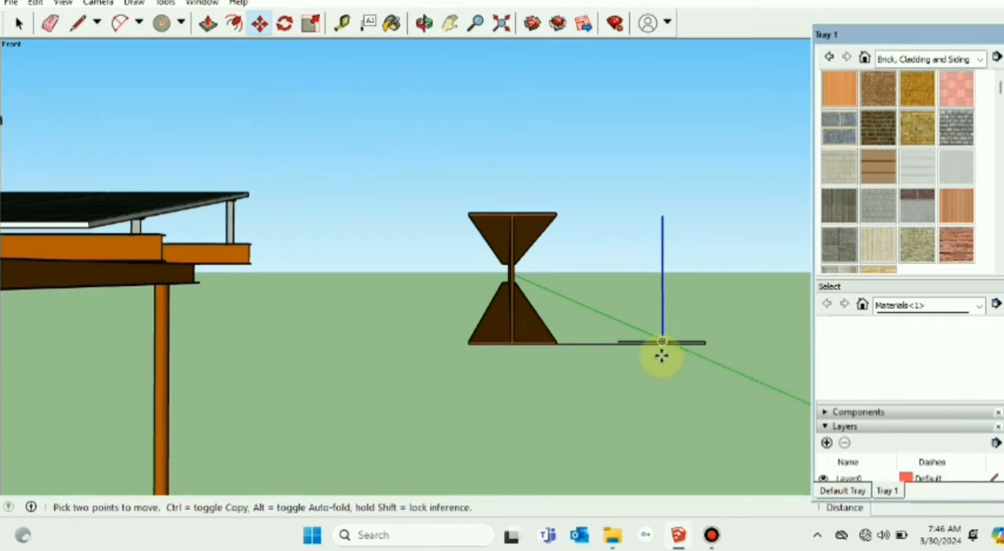
scroll(661, 355, up, 3)
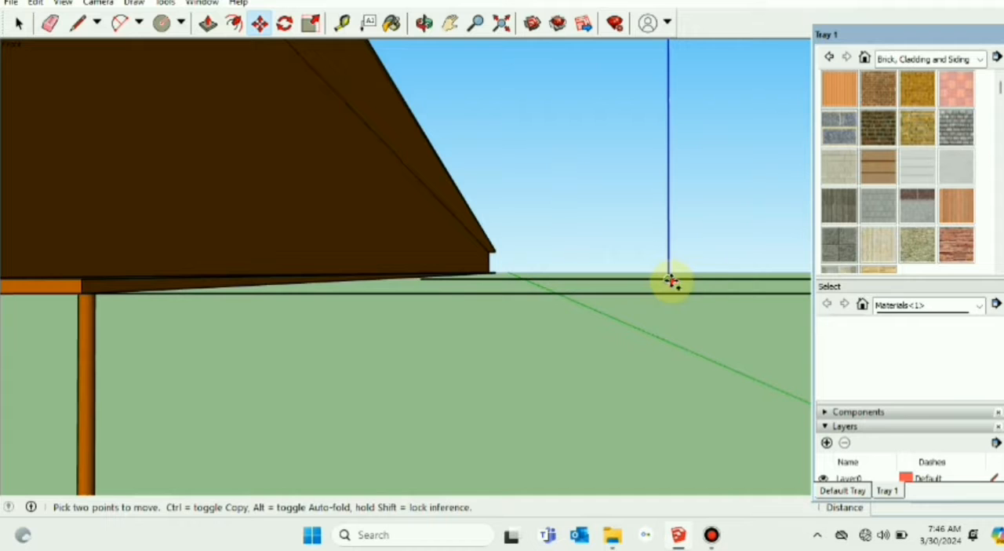
click(668, 279)
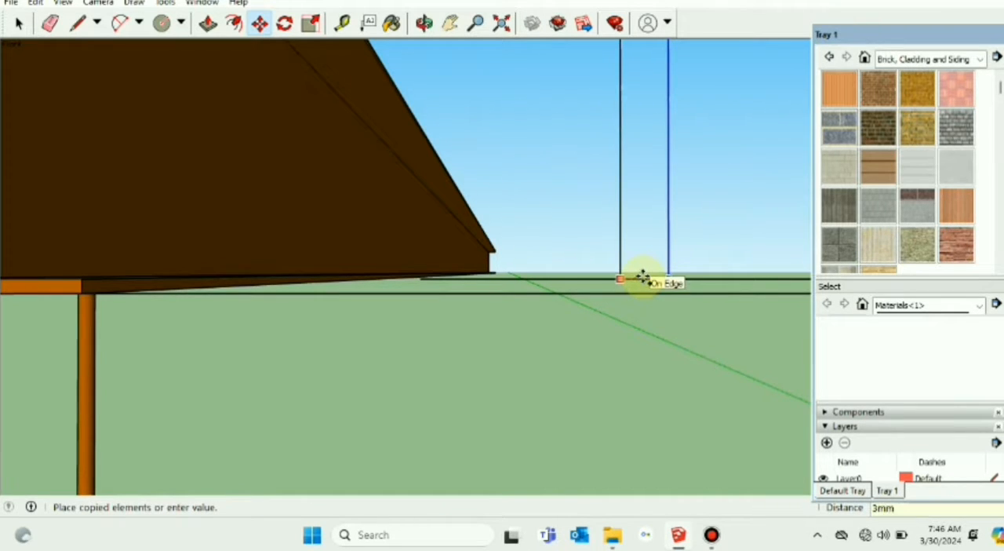
key(Return)
click(21, 25)
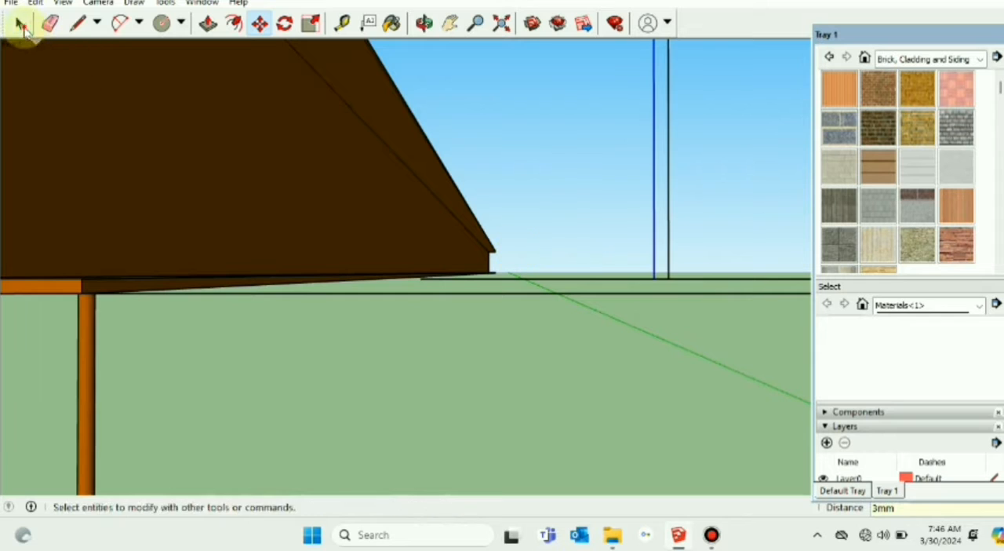
scroll(568, 305, down, 4)
scroll(574, 305, up, 4)
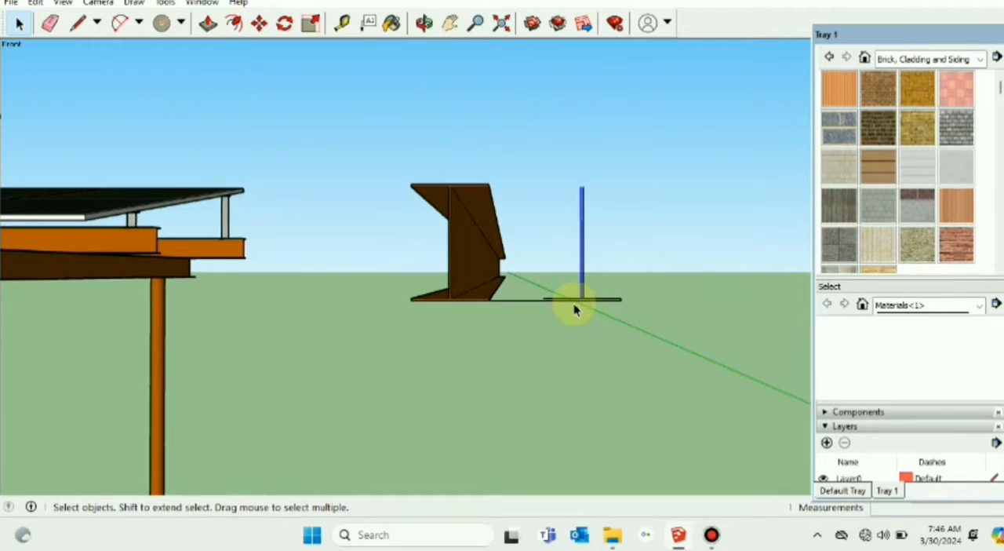
middle_drag(590, 309, 593, 314)
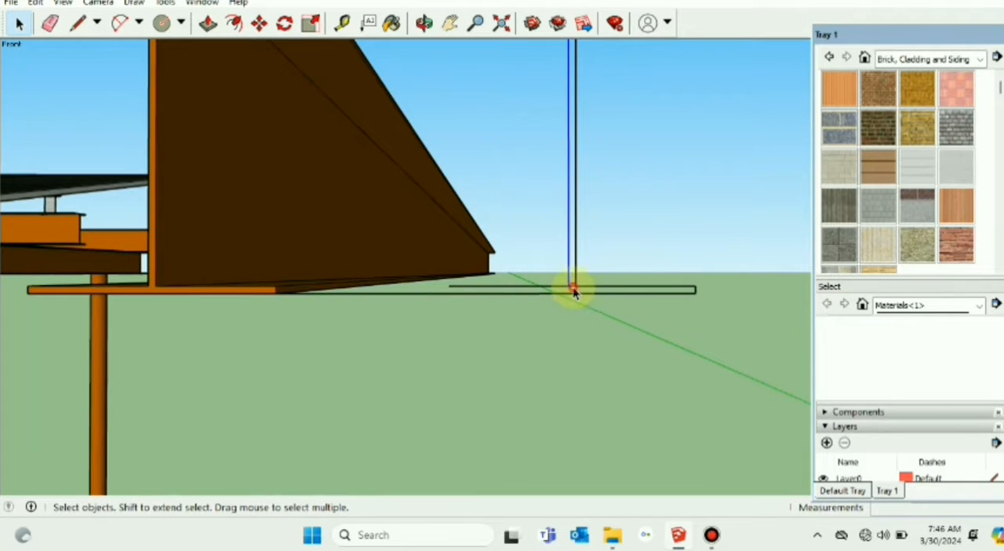
Step: Delete the short flange-edge segment between the two web lines and close the flange's open end with a short vertical line
click(573, 288)
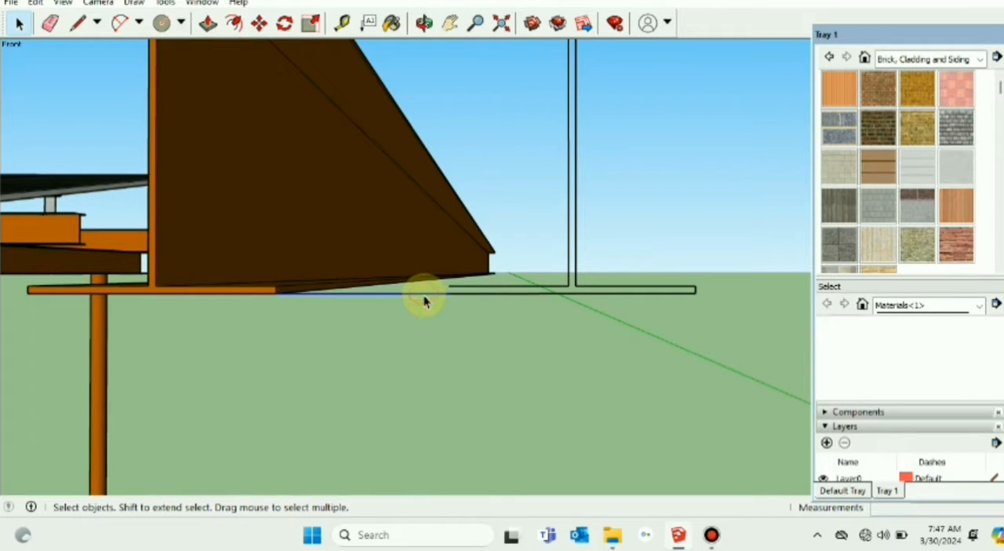
click(77, 23)
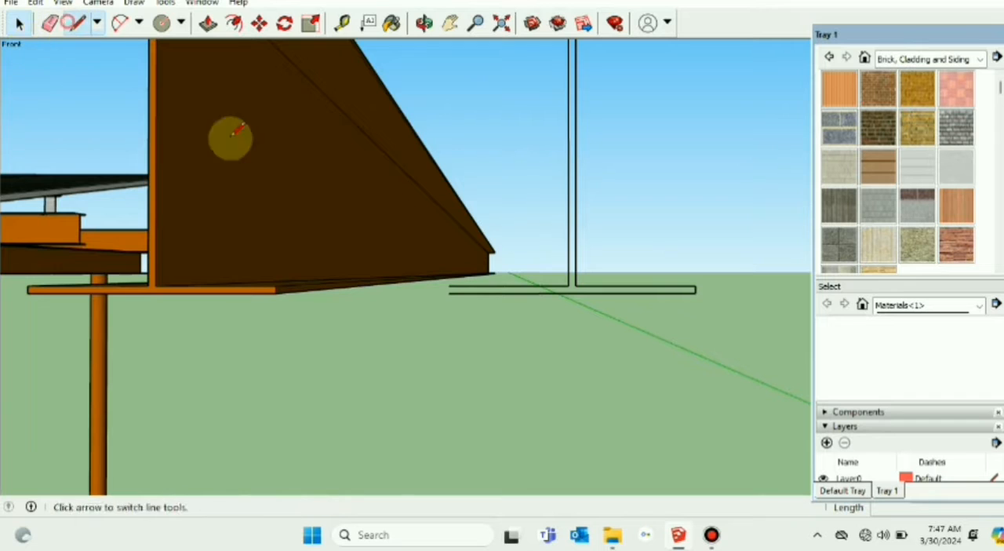
click(448, 292)
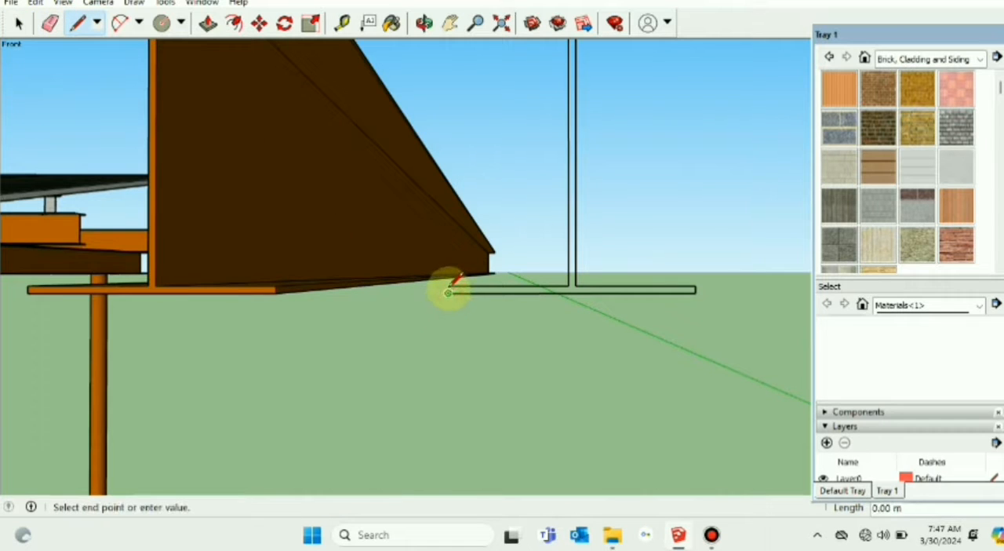
scroll(449, 293, up, 1)
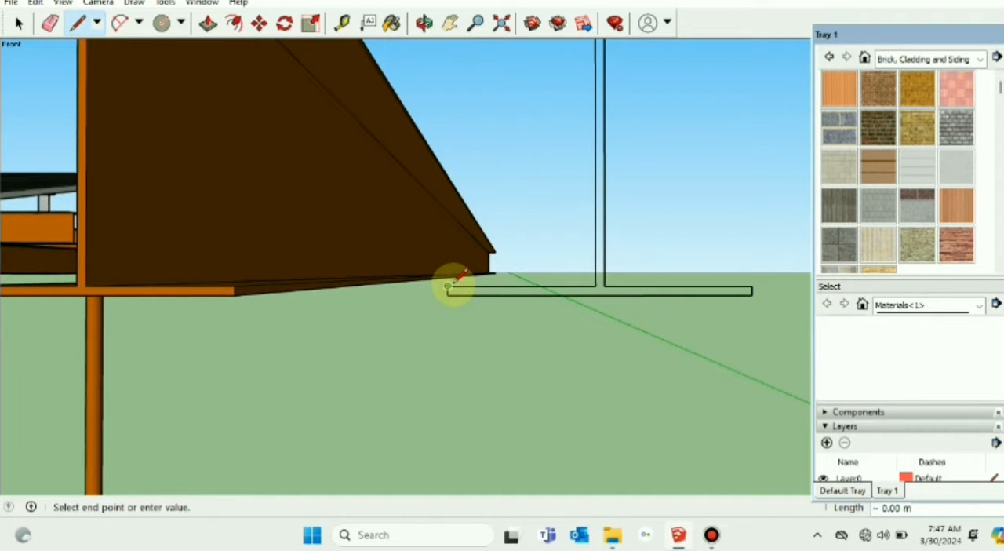
key(Escape)
click(19, 24)
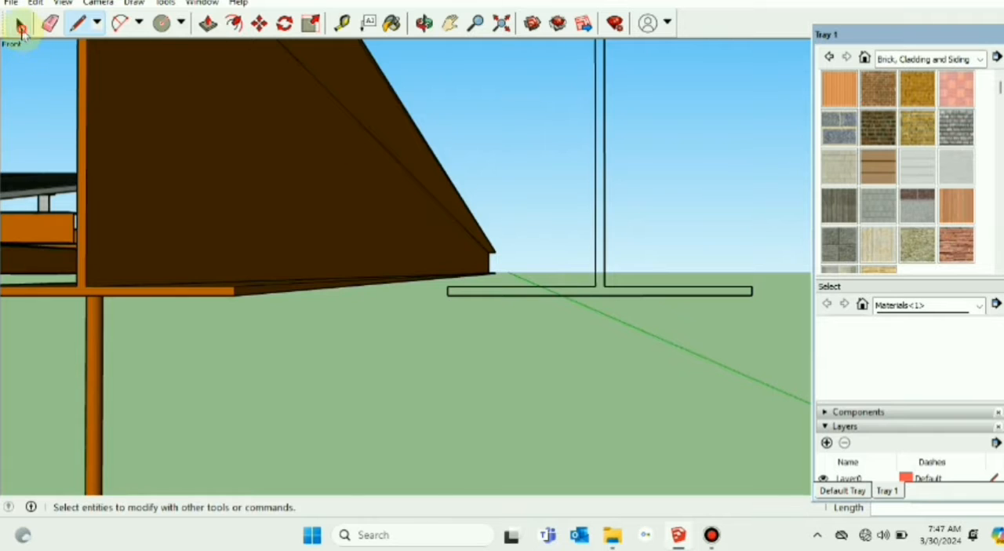
Step: Copy both halves of the lower flange's upper edge vertically to the top endpoints of the web lines
click(450, 23)
drag(510, 90, 512, 212)
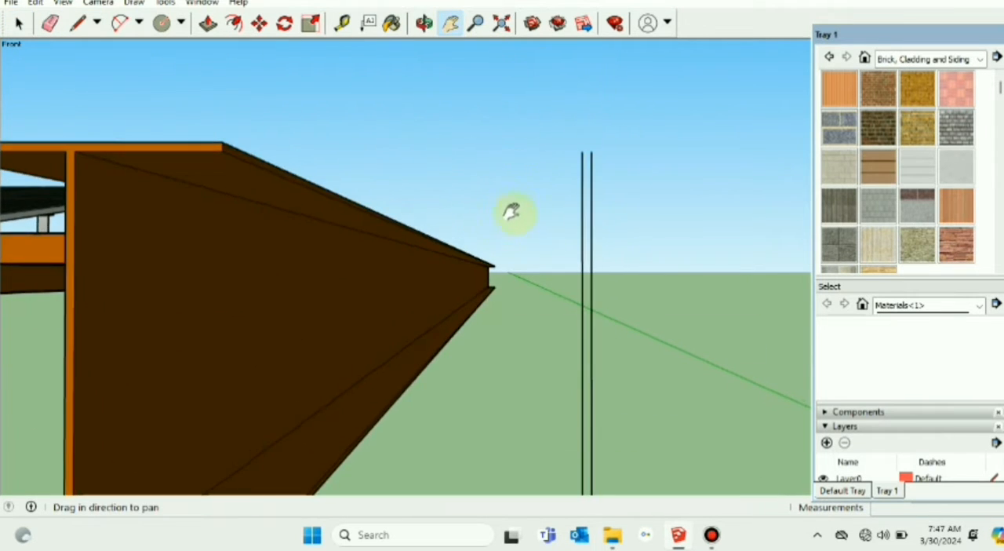
scroll(511, 212, down, 3)
scroll(546, 276, up, 3)
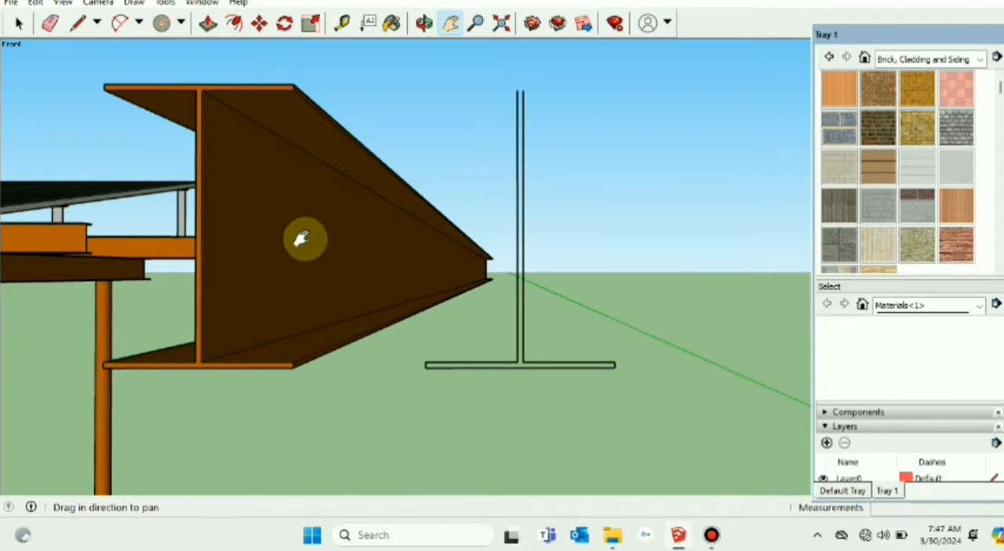
click(17, 23)
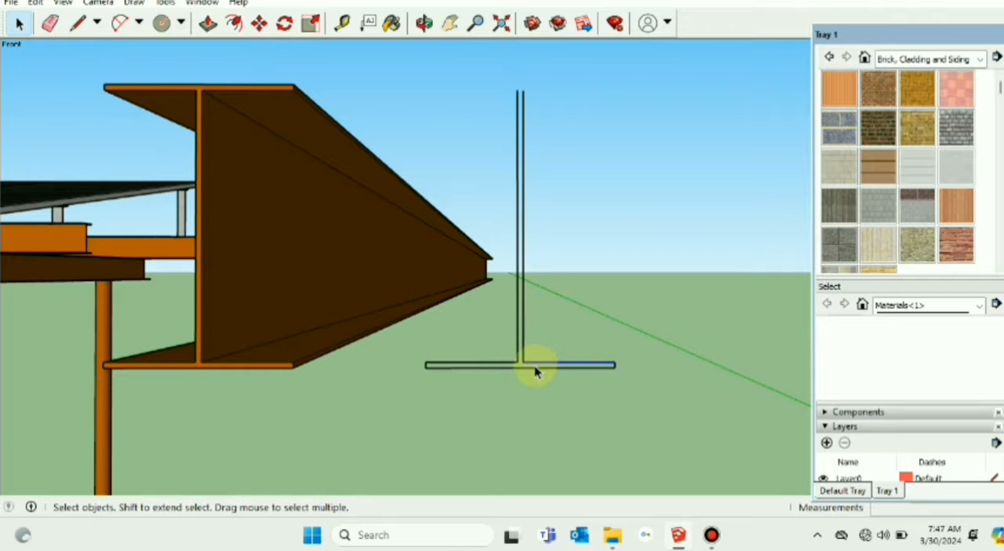
shift+click(487, 364)
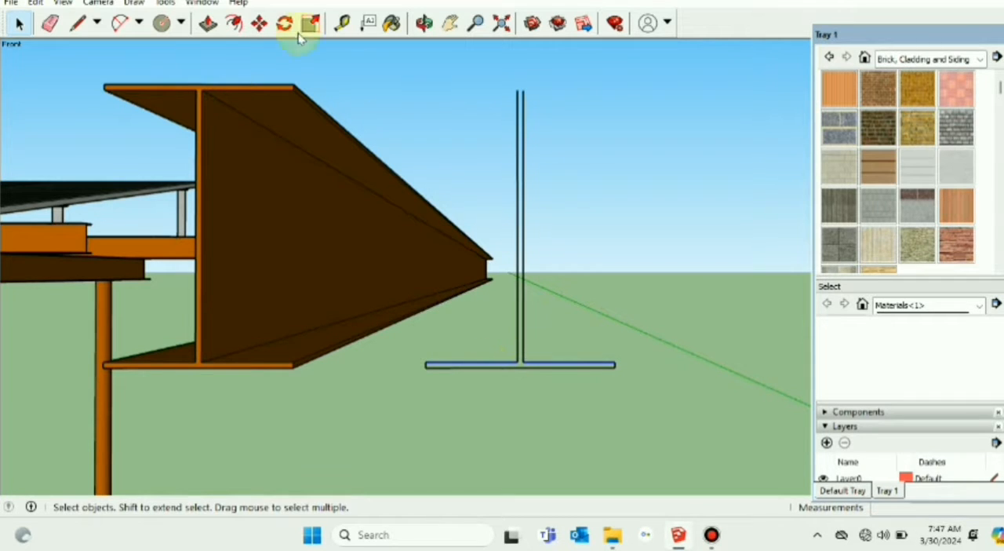
click(261, 33)
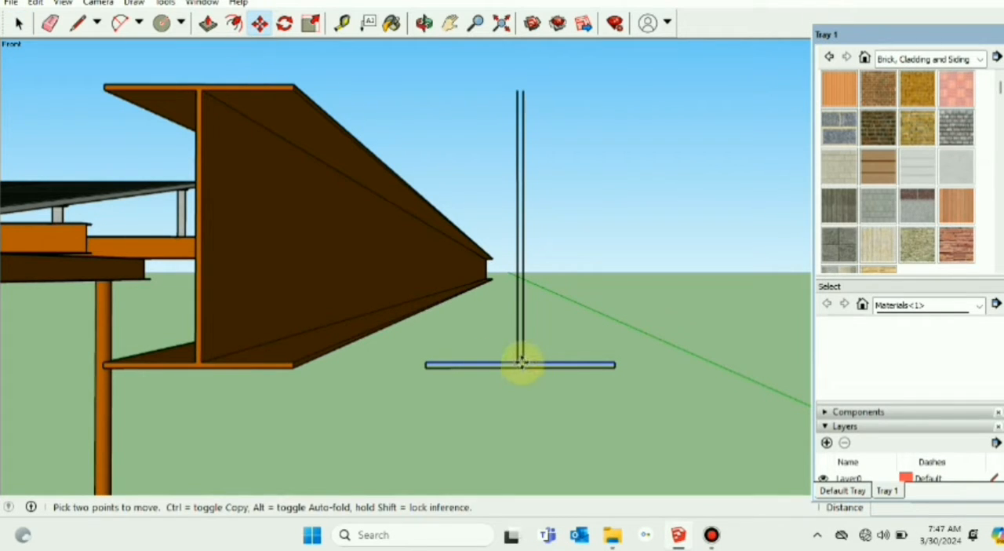
click(521, 363)
key(ctrl)
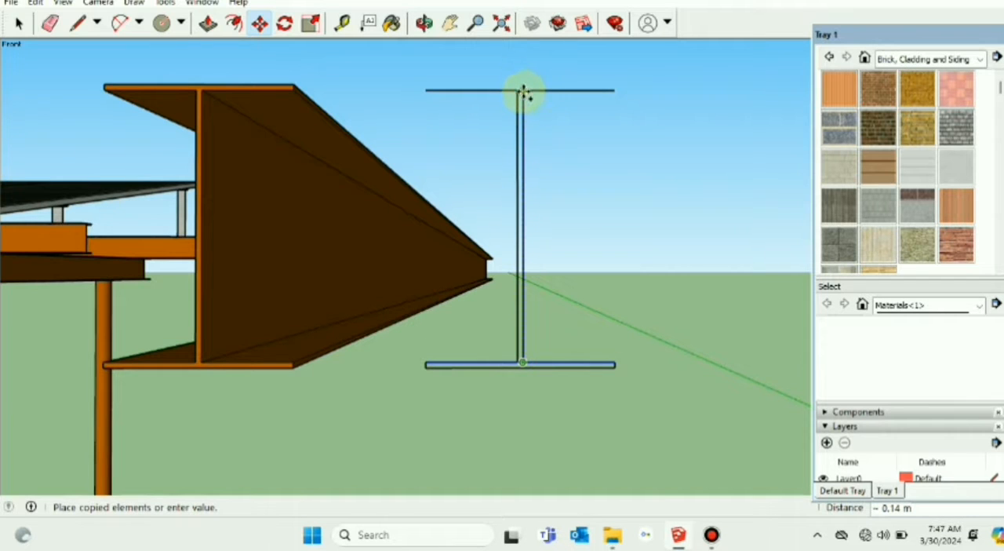
click(524, 92)
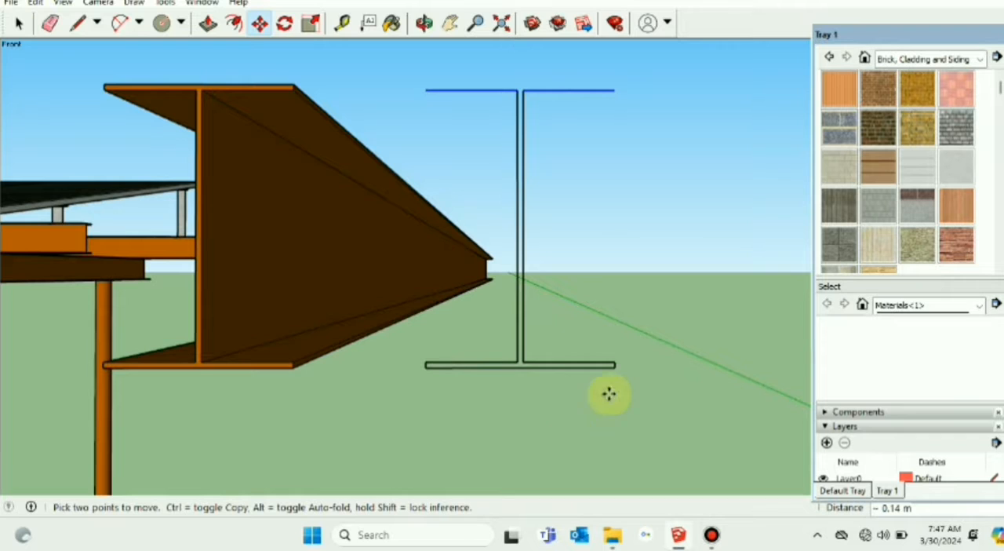
click(17, 23)
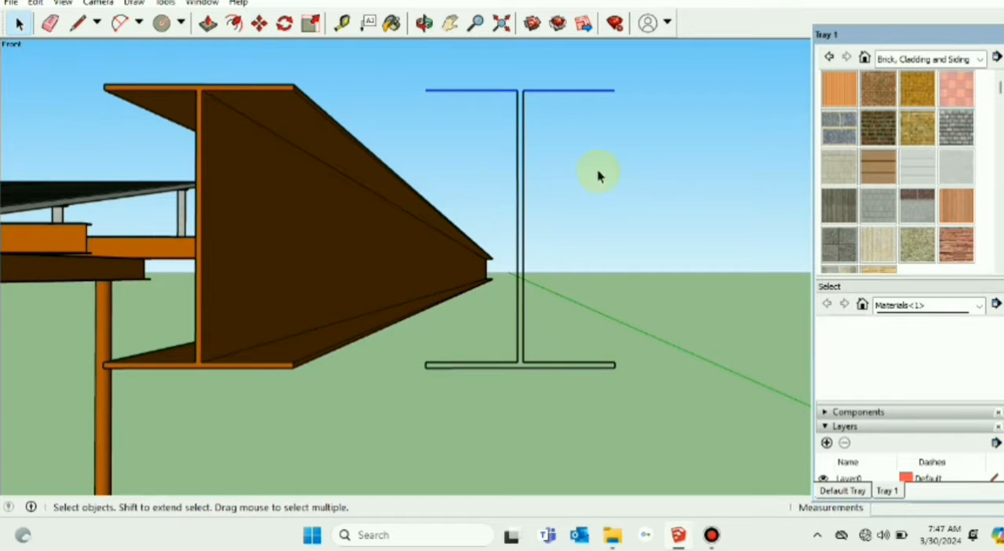
Step: Close the top flange outline with short uprights at both ends and a 0.10 m upper edge
click(77, 24)
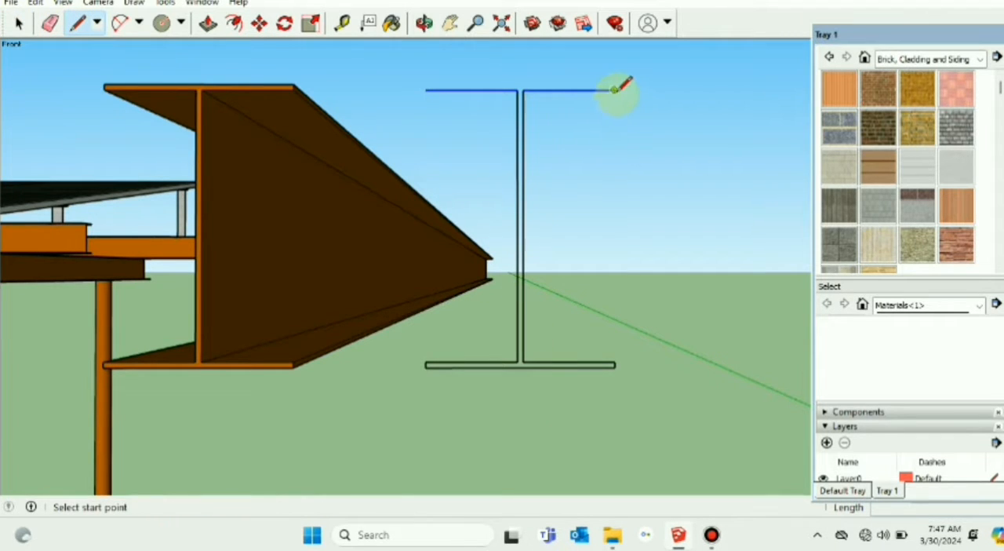
click(615, 89)
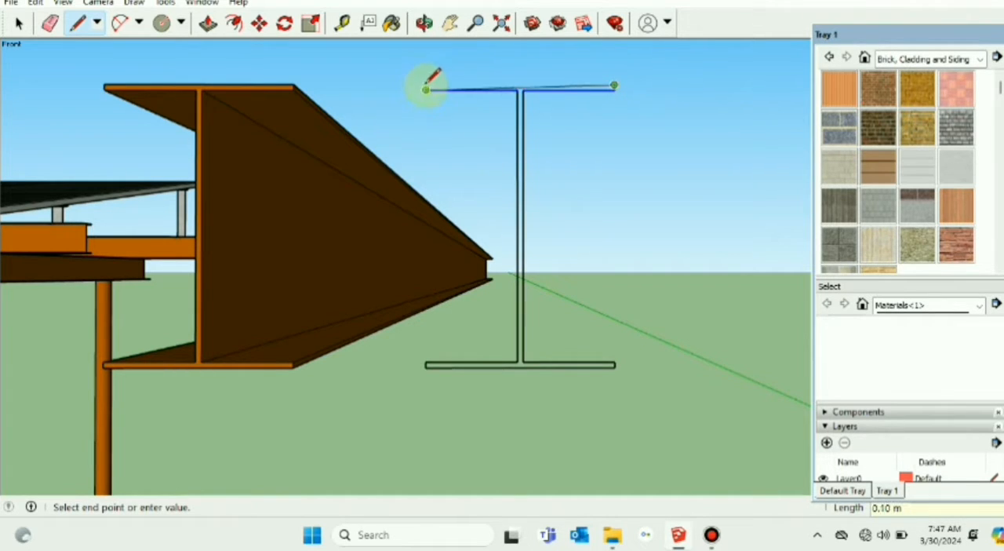
scroll(431, 80, up, 4)
scroll(432, 81, down, 8)
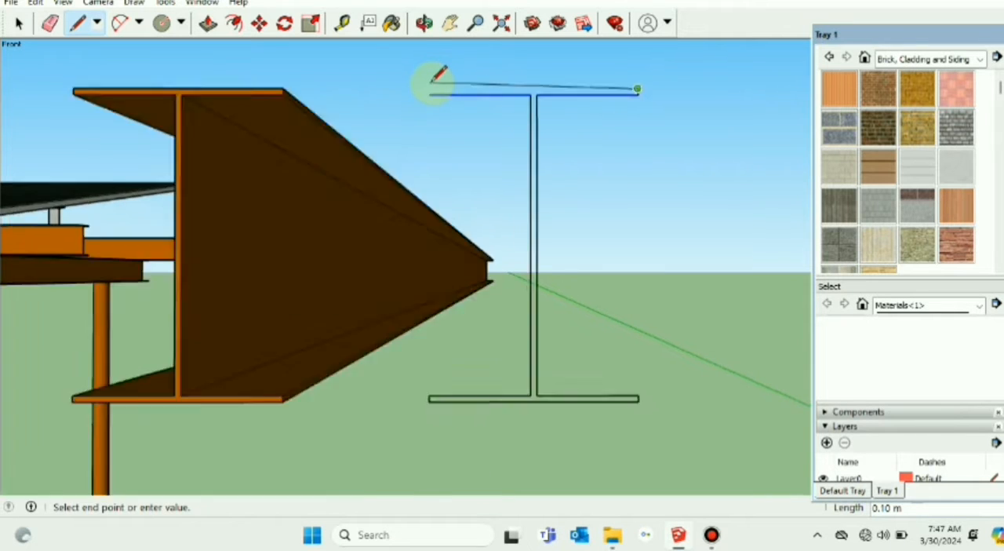
scroll(432, 81, up, 4)
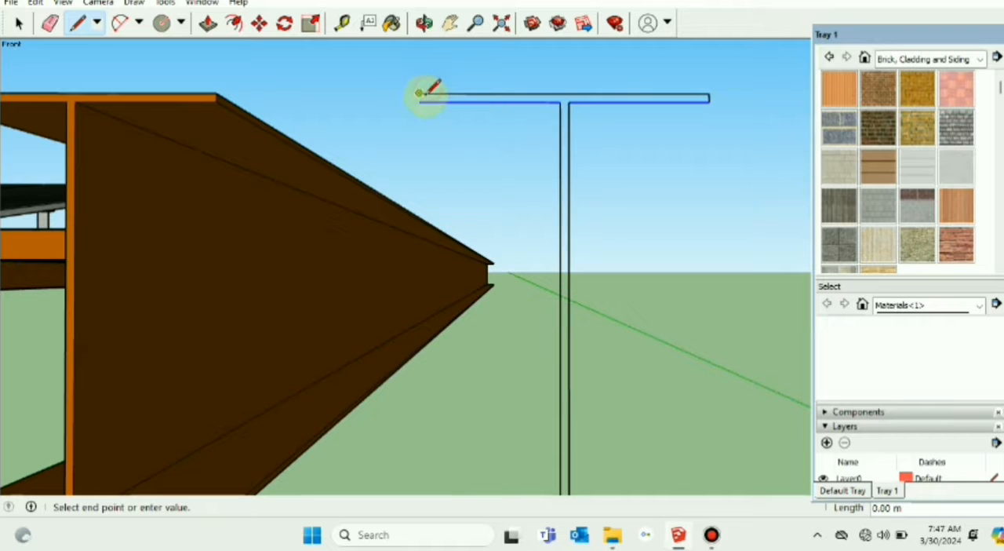
click(421, 97)
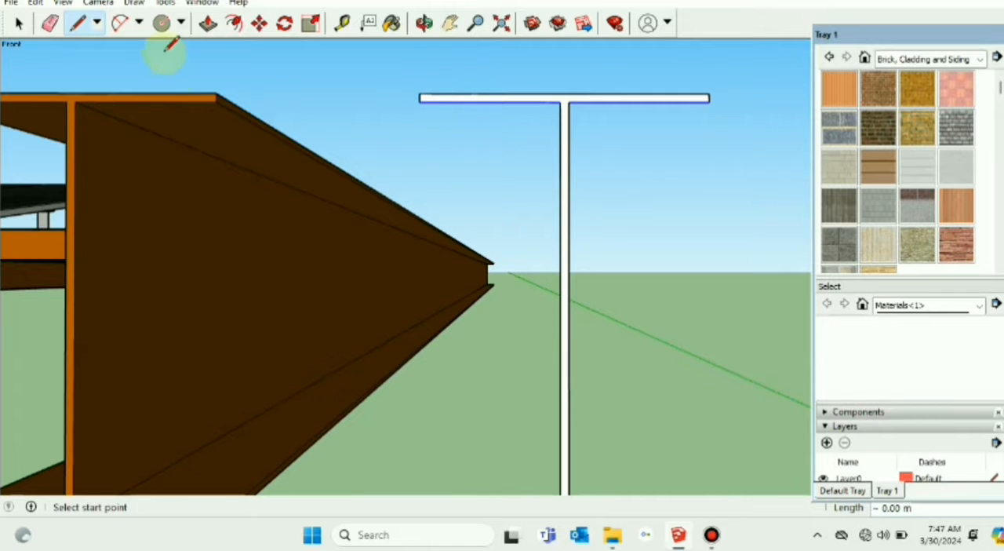
Step: Extrude the new I-section face 4.88 m with Push/Pull to form the rafter
click(19, 24)
scroll(668, 225, down, 5)
mouse_move(667, 225)
middle_down()
mouse_move(667, 258)
mouse_move(392, 347)
middle_up()
scroll(522, 273, up, 3)
scroll(523, 274, down, 3)
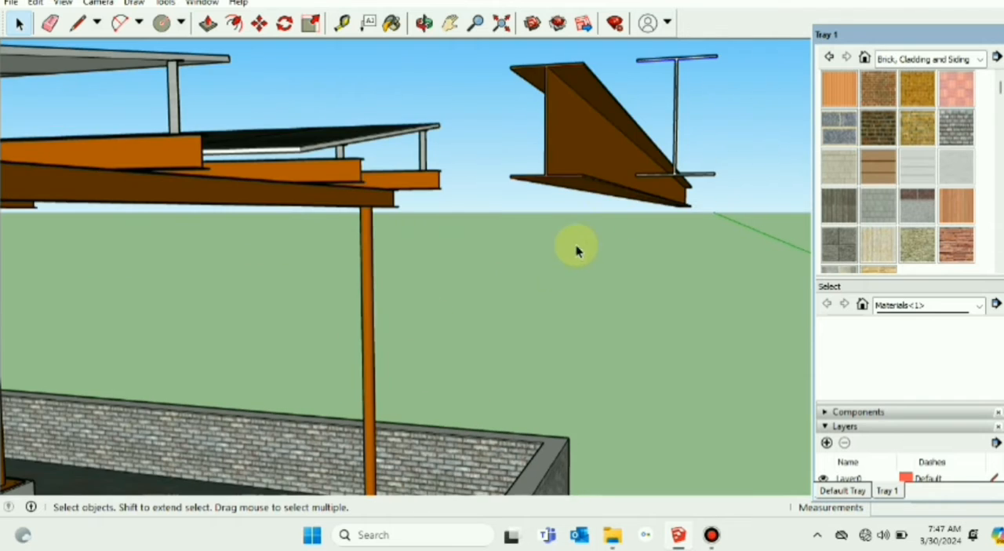
mouse_move(578, 246)
middle_down()
mouse_move(607, 192)
mouse_move(663, 253)
middle_up()
scroll(663, 252, up, 3)
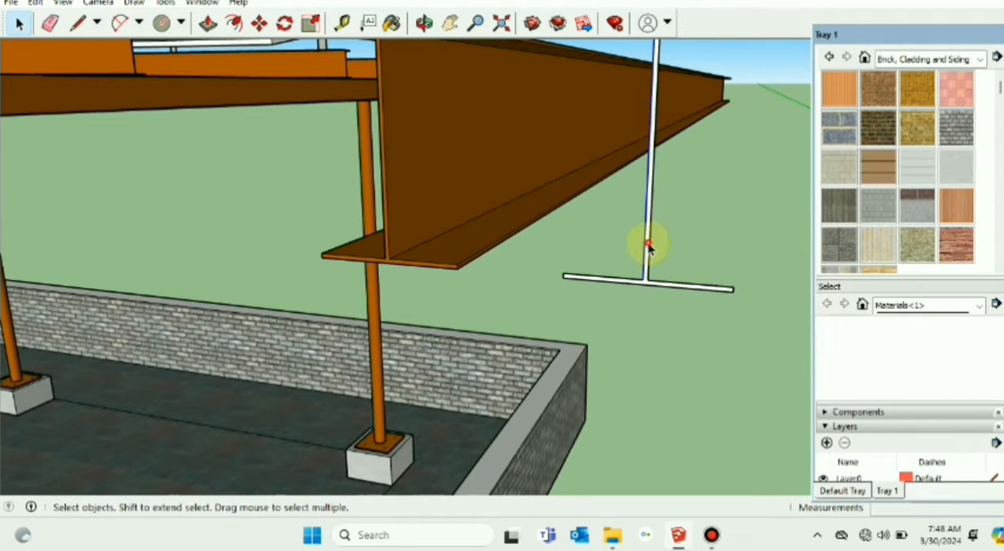
scroll(657, 239, down, 3)
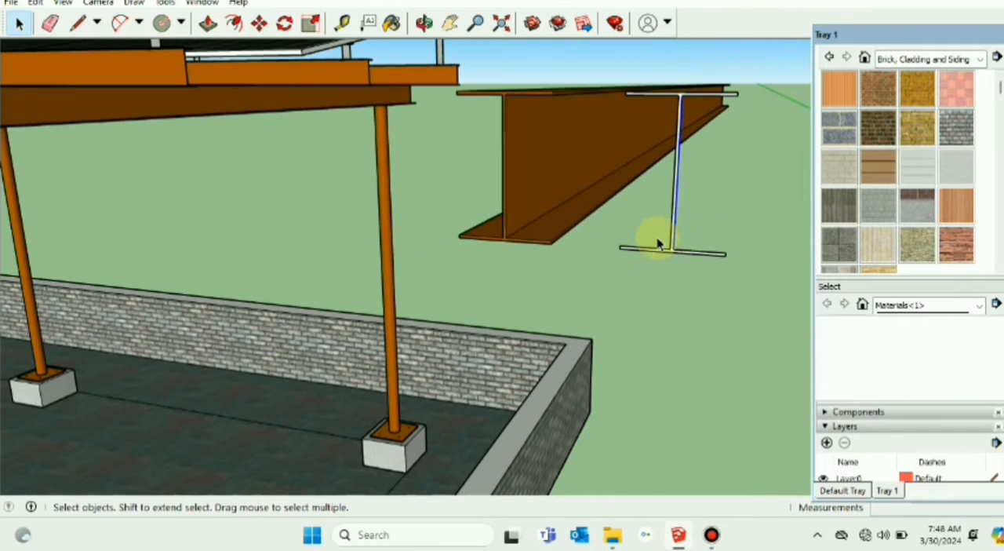
scroll(673, 249, up, 2)
scroll(673, 244, up, 1)
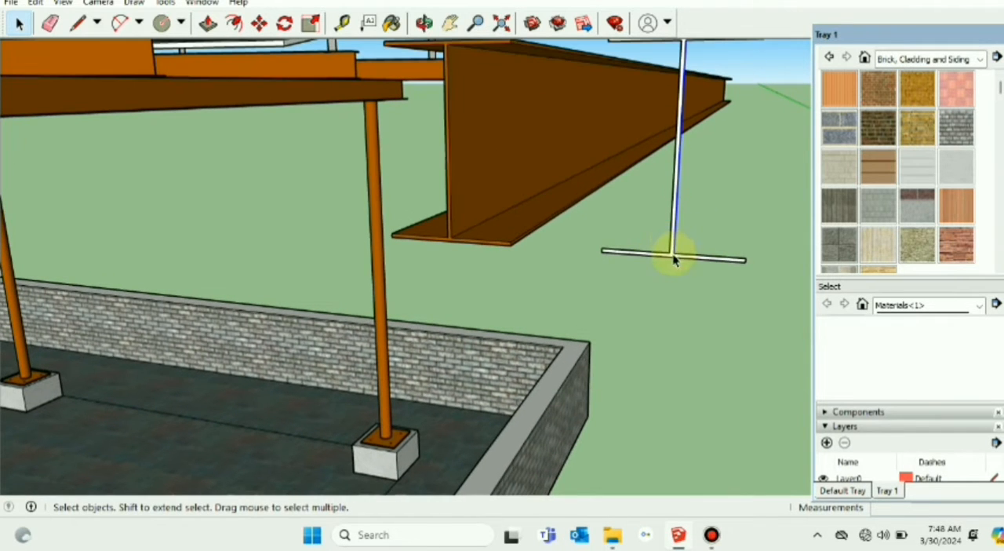
click(449, 23)
drag(604, 148, 555, 223)
scroll(558, 219, up, 2)
scroll(565, 217, down, 3)
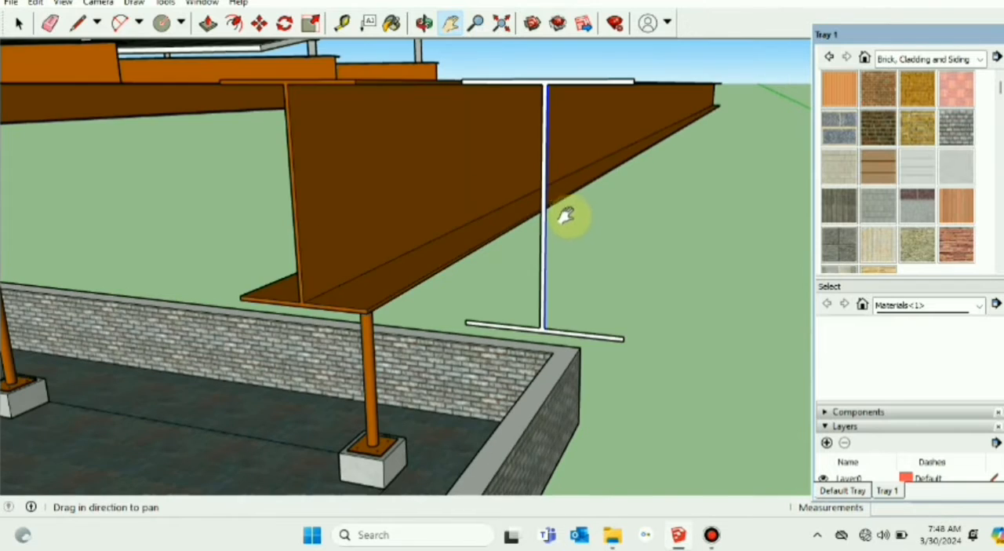
scroll(579, 279, up, 3)
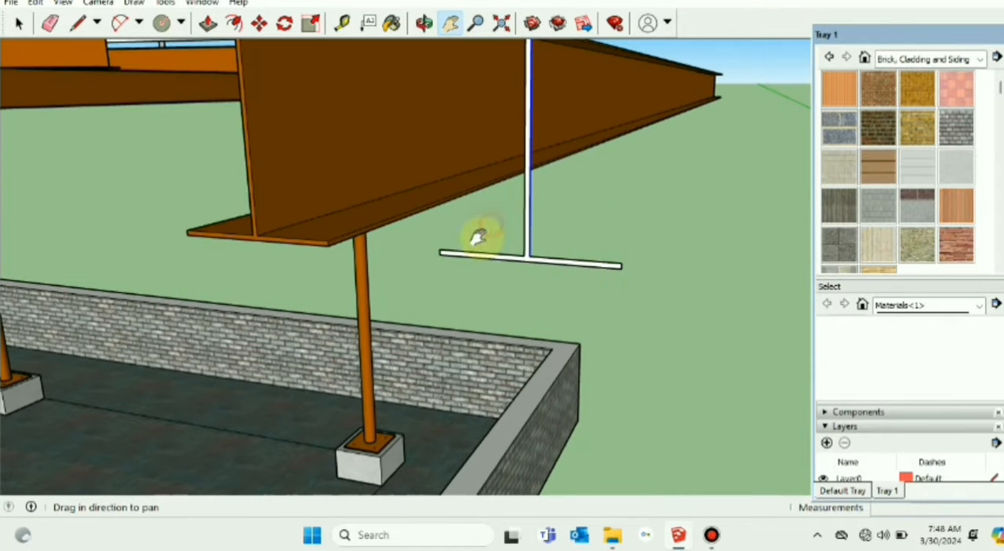
click(18, 22)
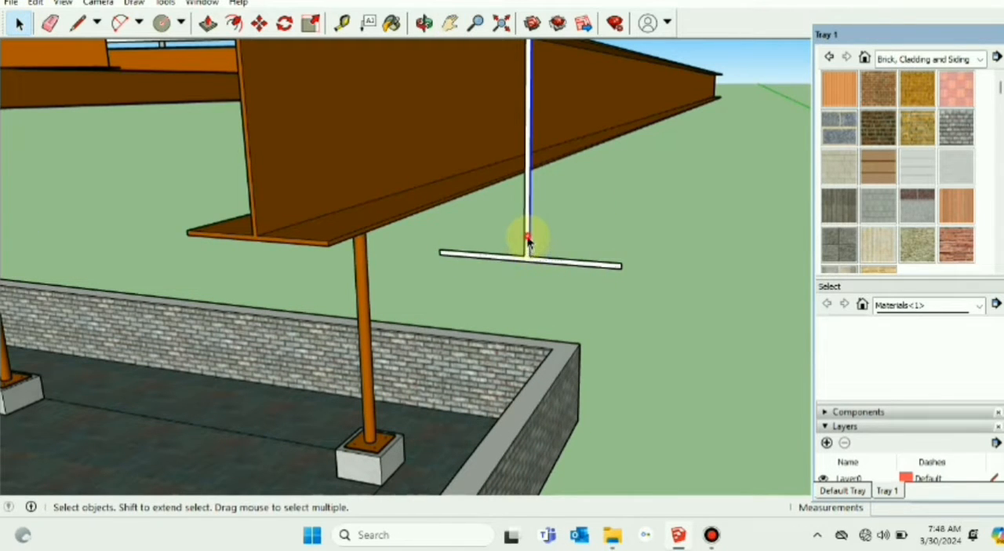
click(208, 23)
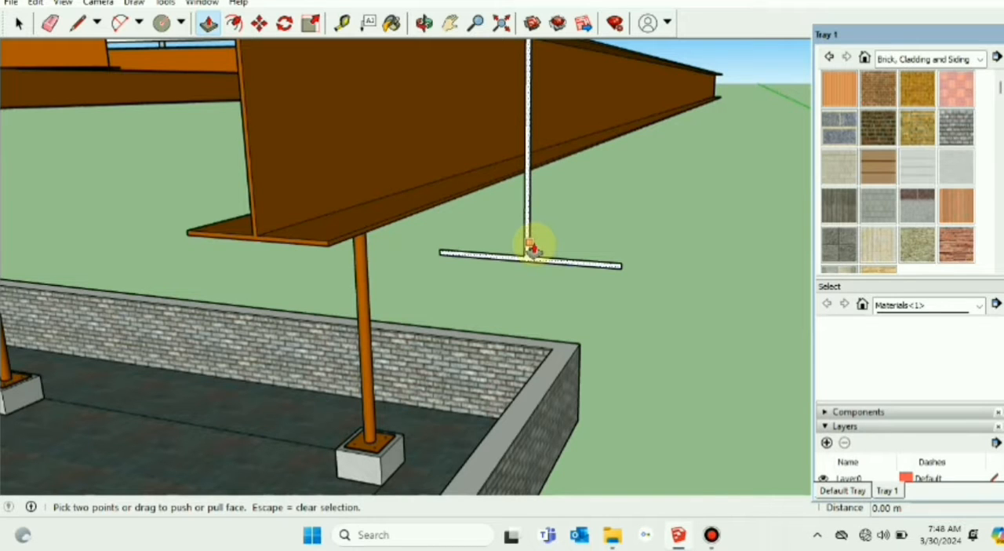
click(533, 249)
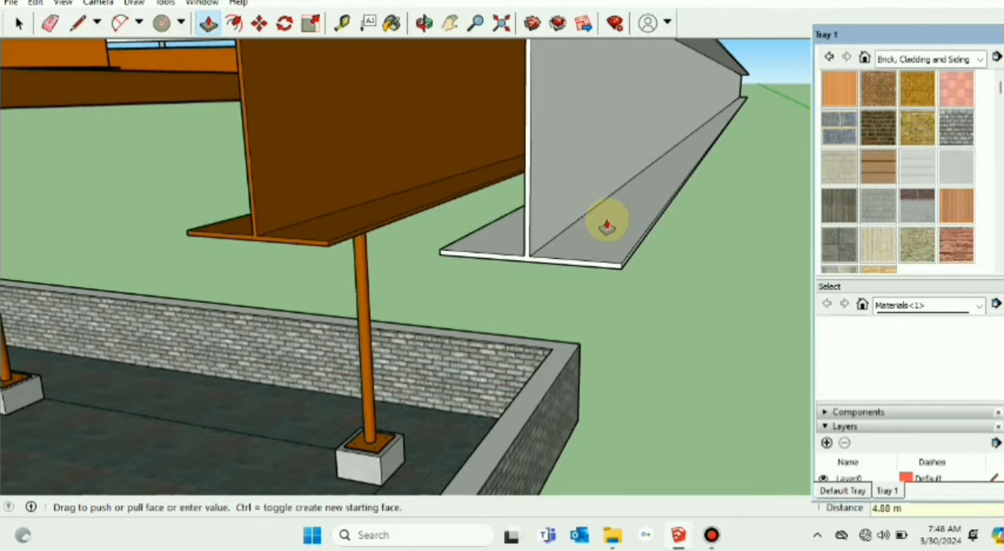
Step: Make all the geometry of the extruded I-section rafter a component named "Lintle 1"
click(18, 23)
triple_click(606, 130)
right_click(606, 129)
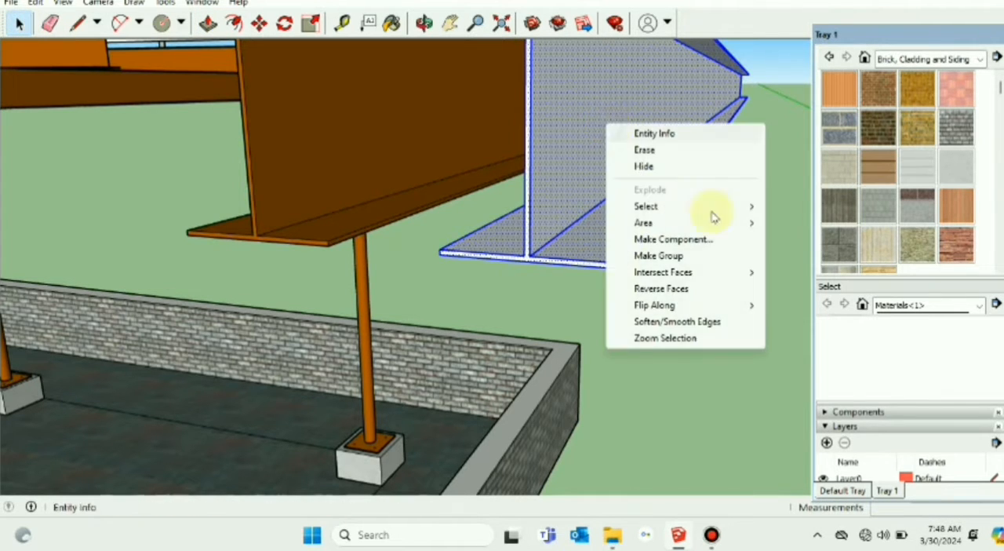
click(712, 251)
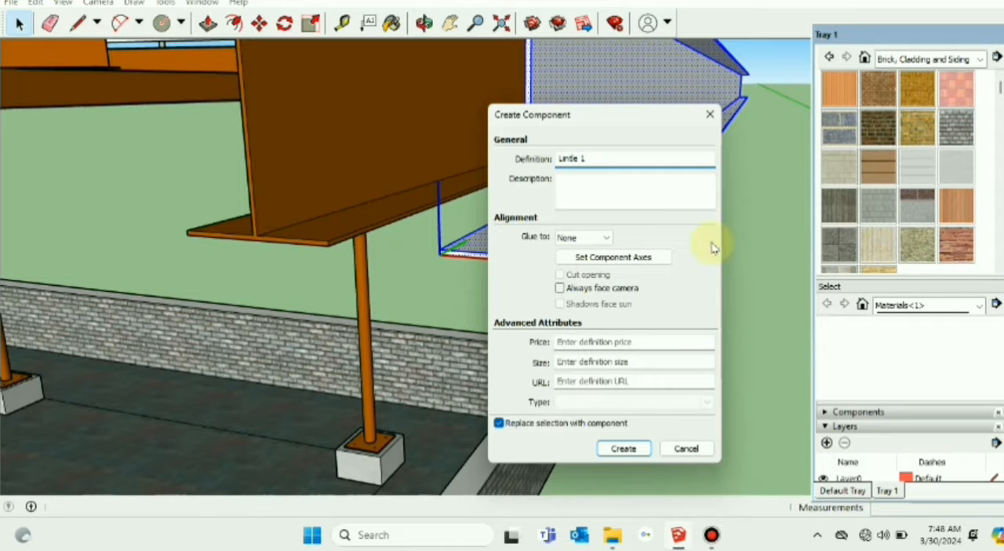
key(Return)
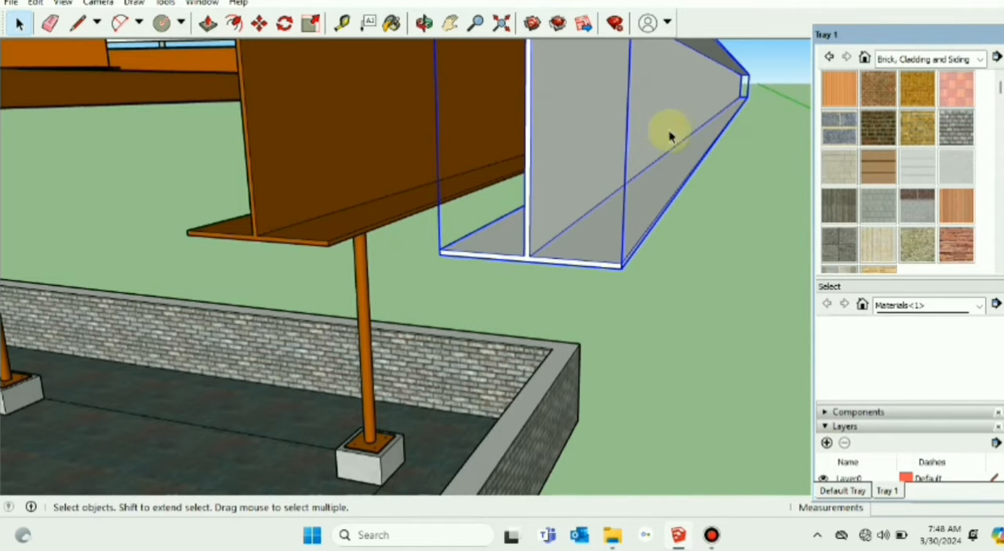
Step: Paint the new rafter component with Color C07 from the Colors material collection
click(399, 26)
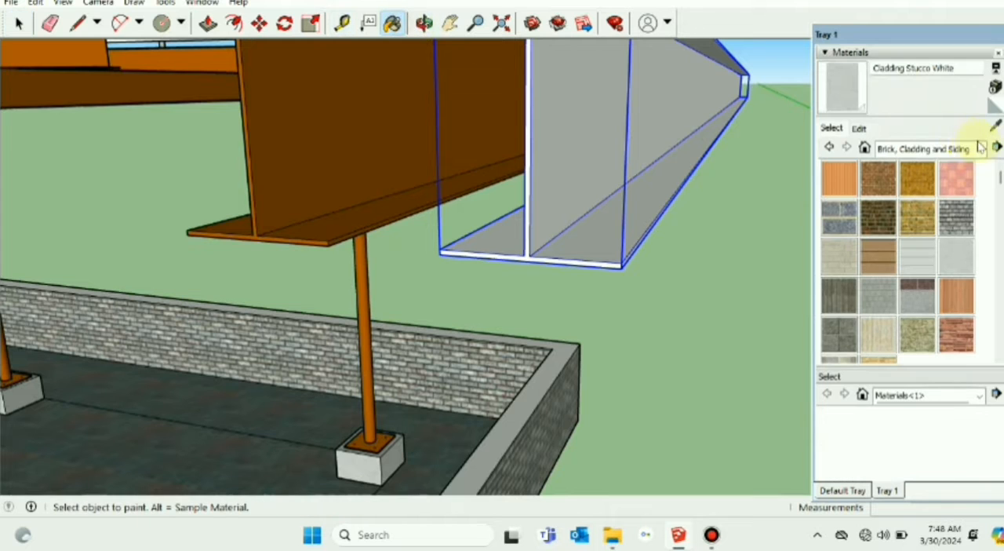
click(980, 149)
scroll(963, 196, up, 1)
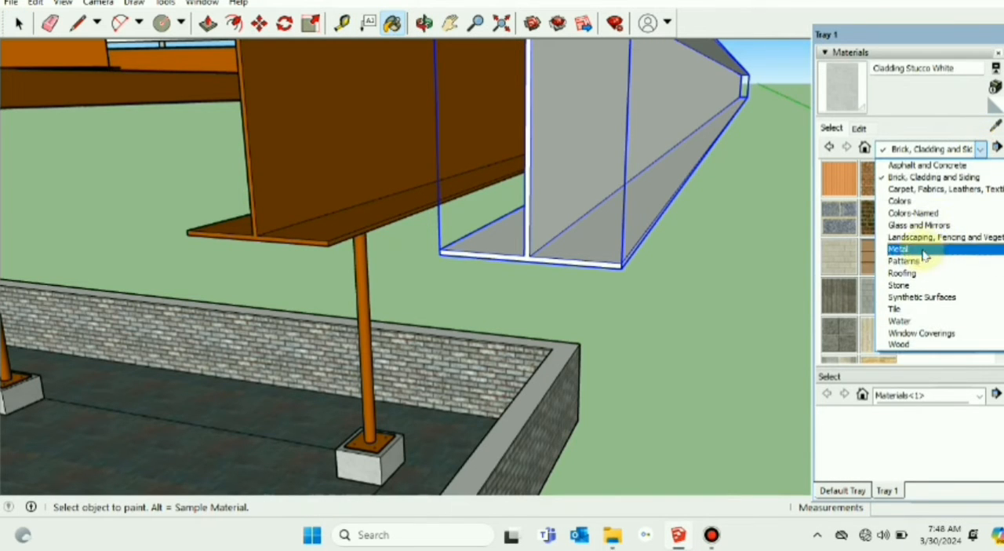
click(913, 222)
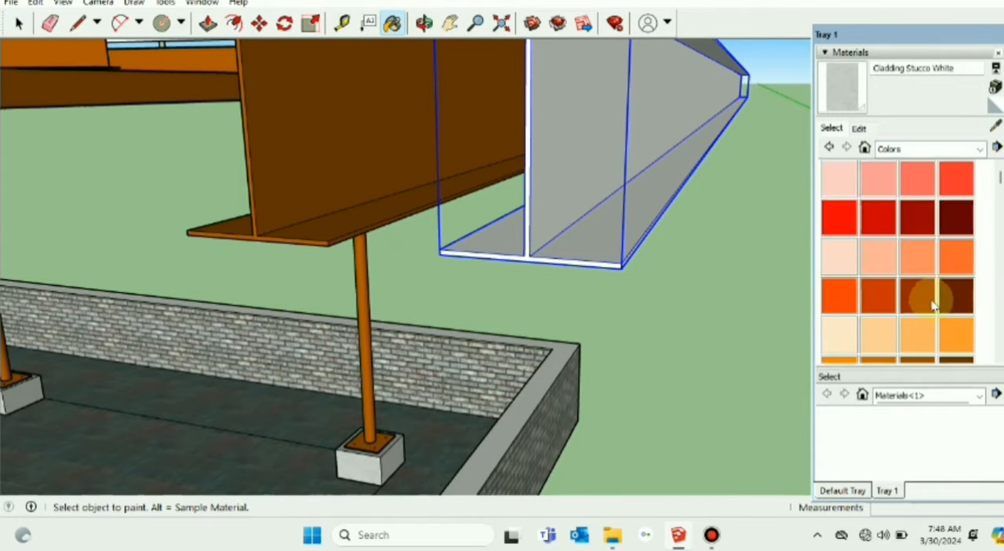
scroll(927, 286, down, 5)
scroll(928, 259, up, 3)
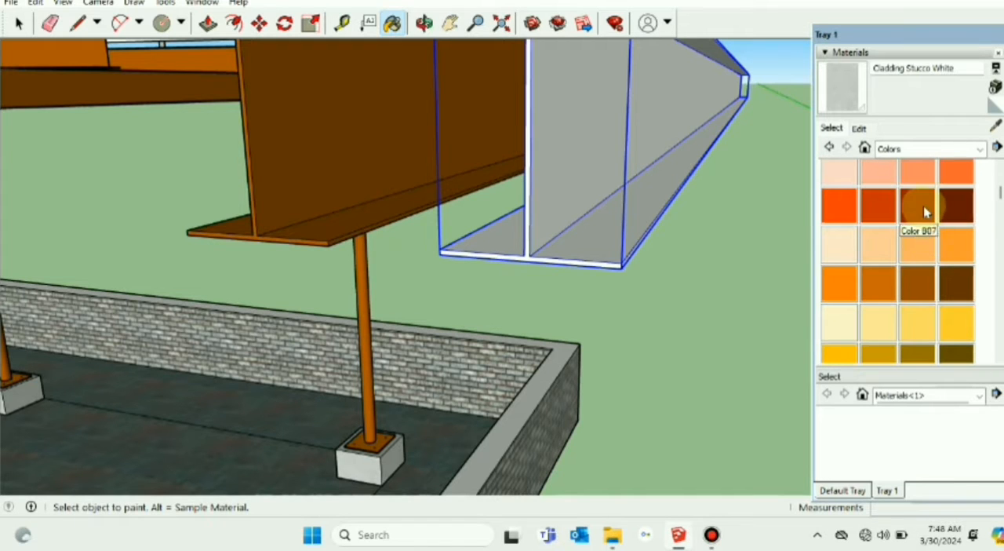
click(918, 278)
click(584, 187)
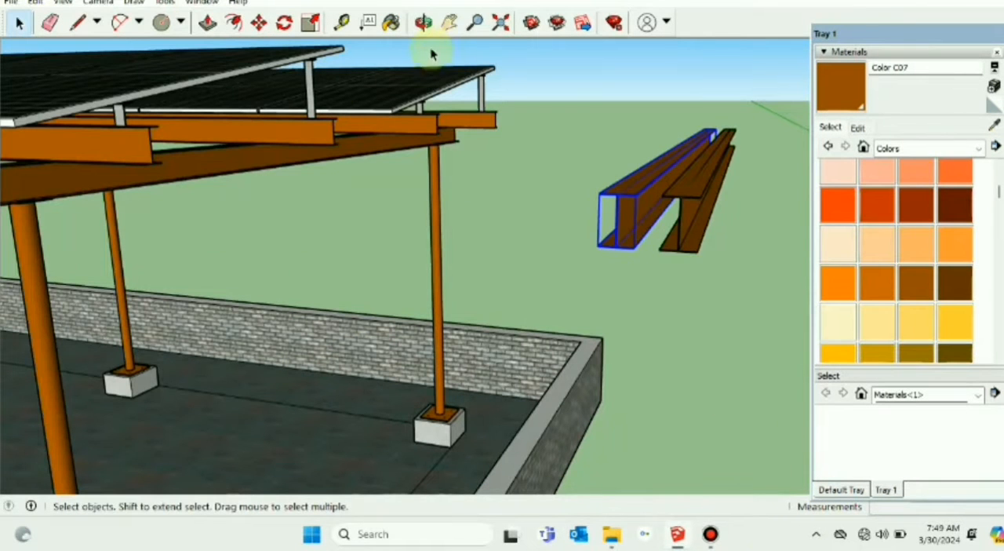
click(449, 22)
drag(565, 143, 403, 149)
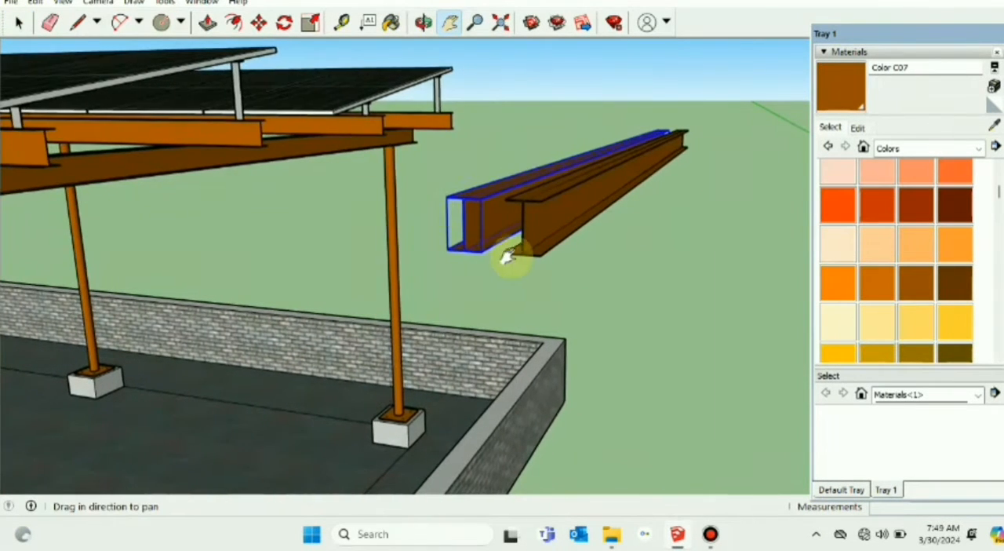
Step: Move the new I-section rafter from beside the finished structure onto the first pair of columns on the white-walled roof
drag(506, 259, 421, 229)
scroll(421, 229, down, 3)
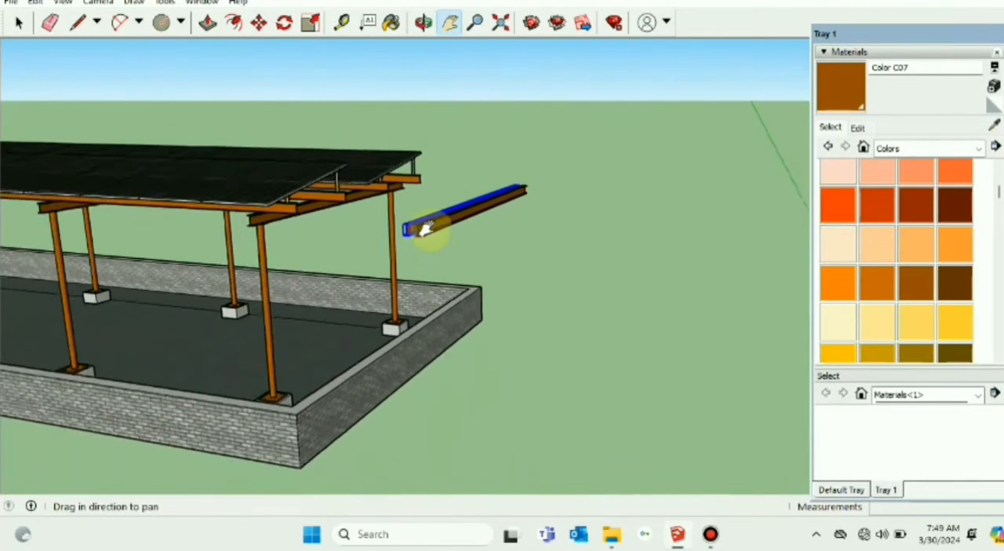
middle_drag(426, 224, 127, 23)
click(18, 23)
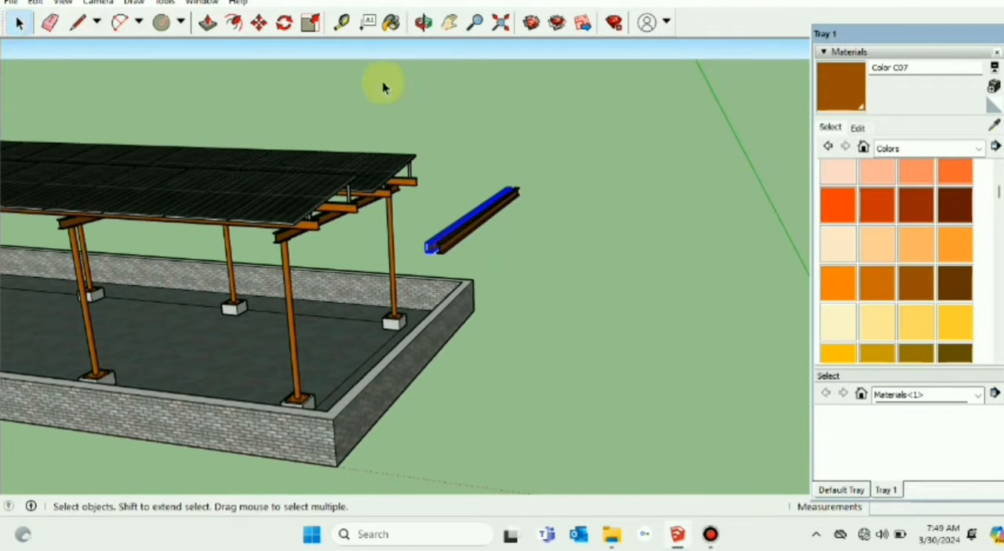
click(448, 22)
drag(651, 250, 442, 203)
scroll(440, 205, down, 3)
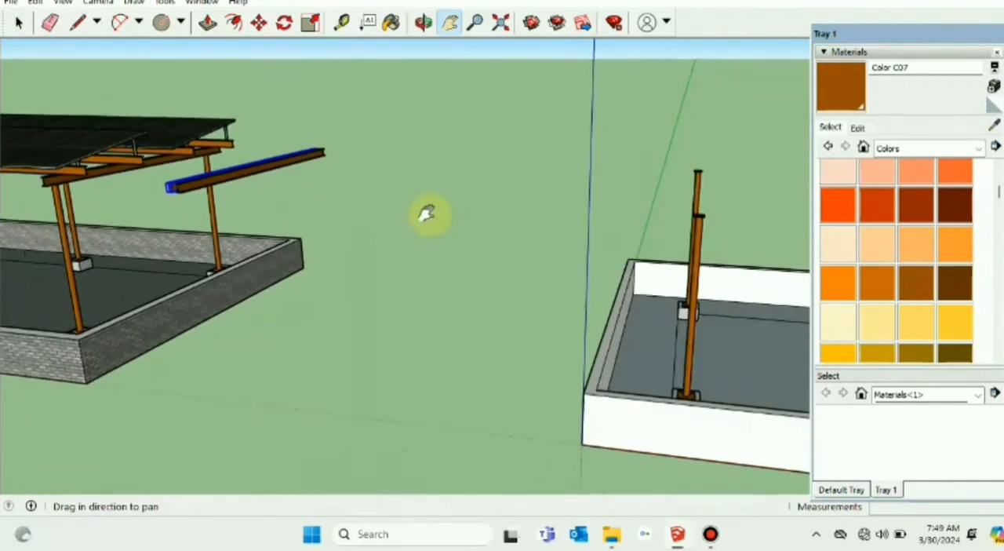
middle_drag(425, 213, 440, 268)
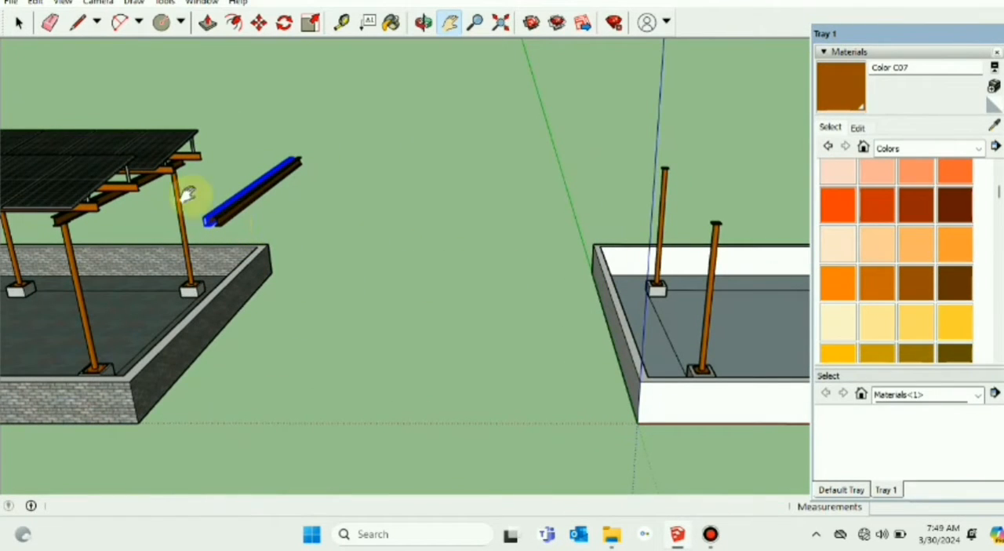
click(18, 23)
click(222, 226)
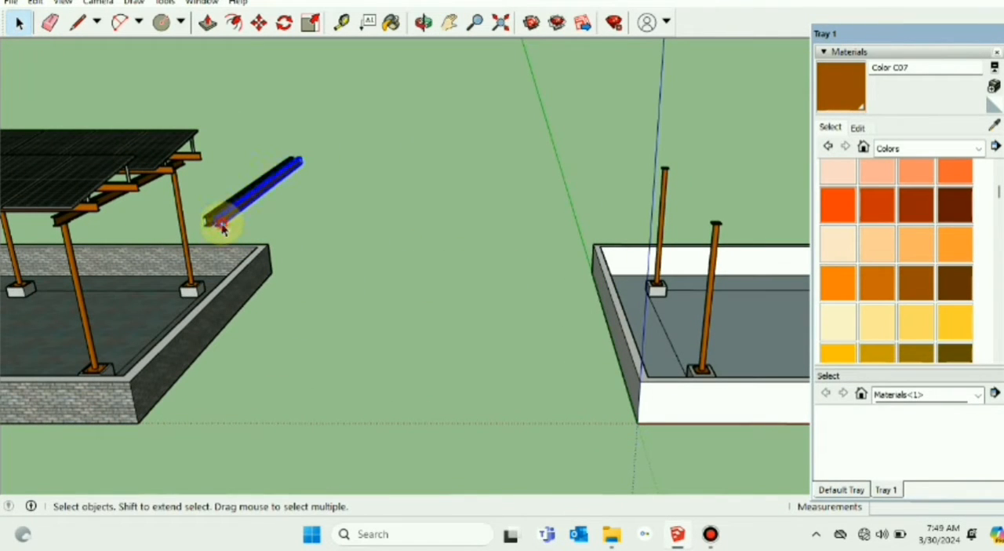
click(259, 23)
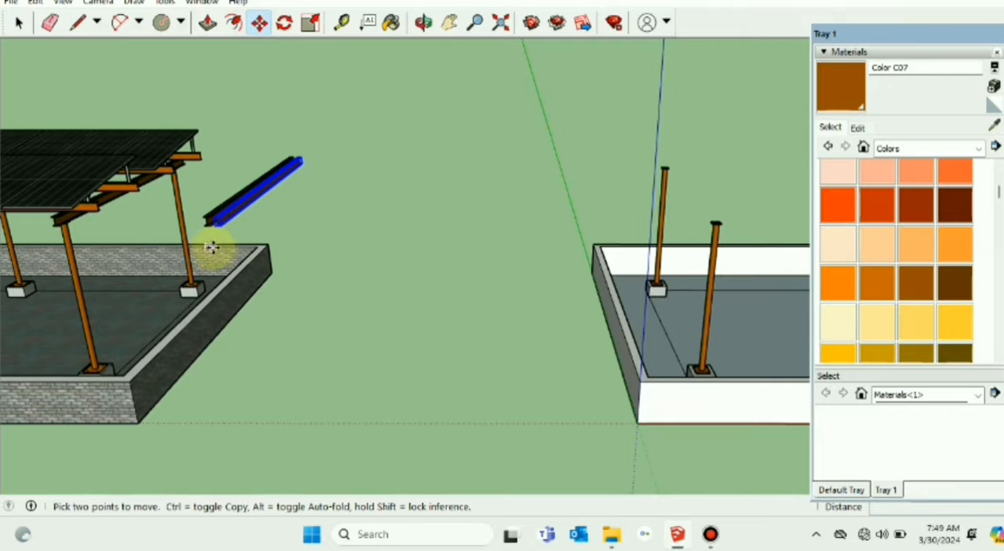
scroll(218, 236, up, 2)
click(222, 224)
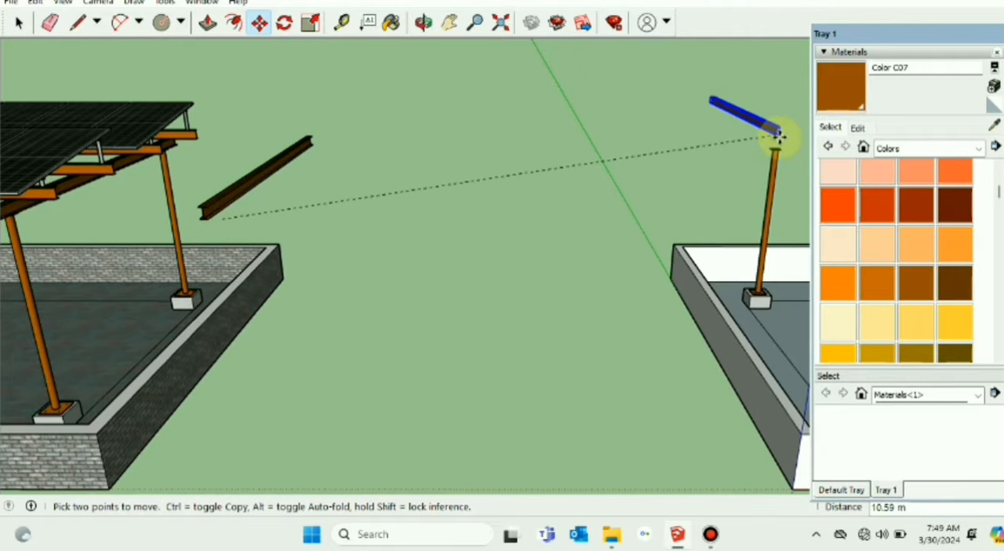
middle_drag(776, 137, 687, 166)
scroll(687, 166, down, 2)
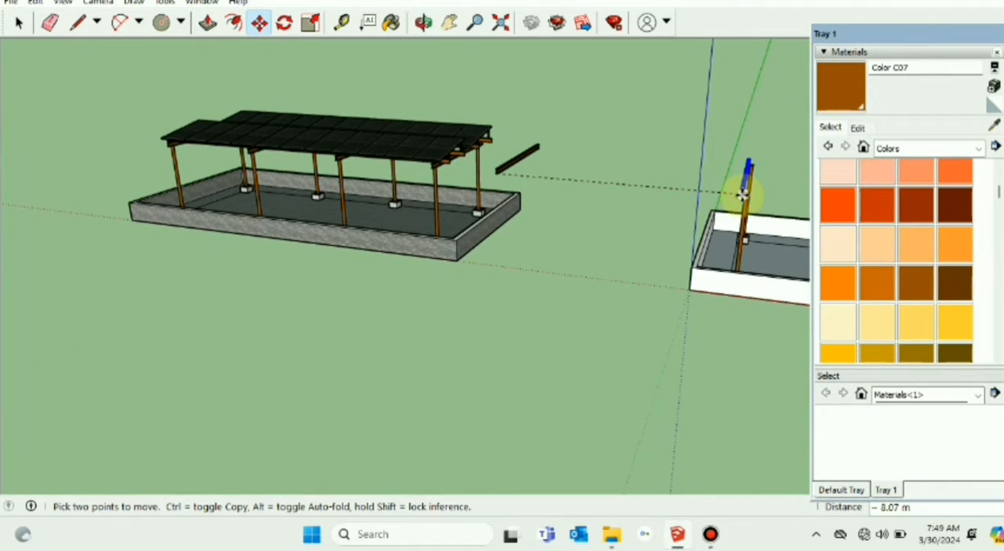
scroll(742, 194, up, 2)
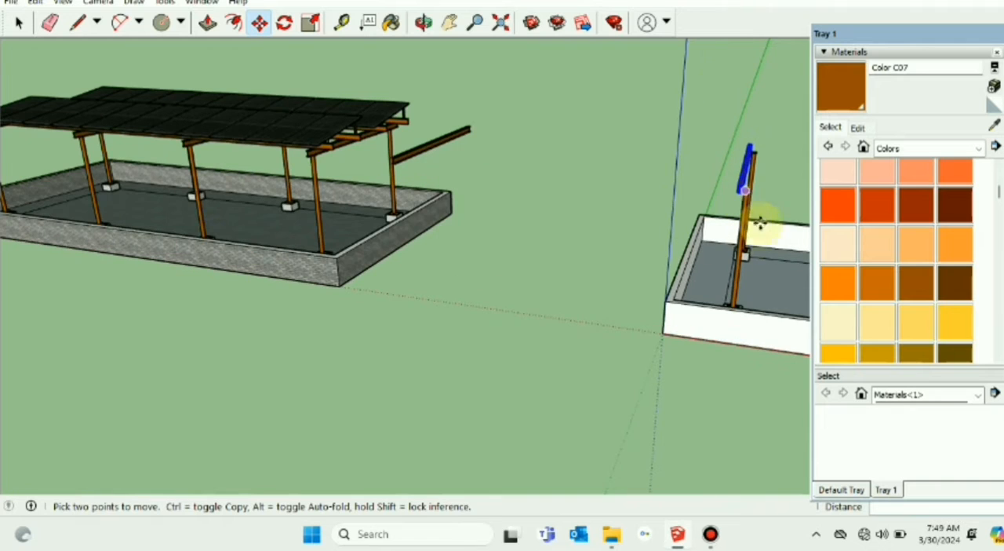
Step: Shift the rafter about 0.20 m sideways from its bottom flange to align it with the first column's cap plate
click(448, 23)
drag(788, 209, 539, 205)
scroll(543, 206, up, 1)
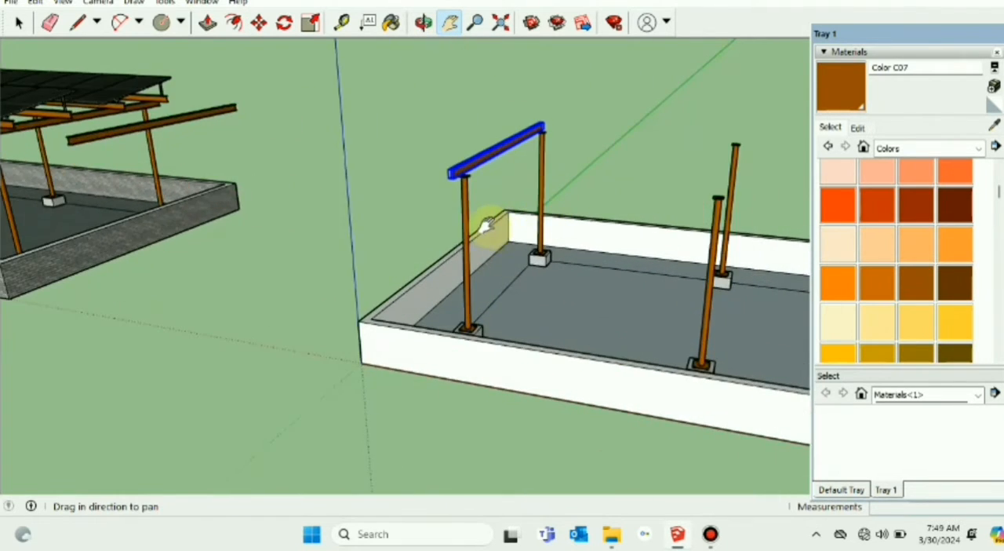
scroll(481, 230, up, 2)
drag(327, 222, 367, 255)
scroll(419, 222, up, 1)
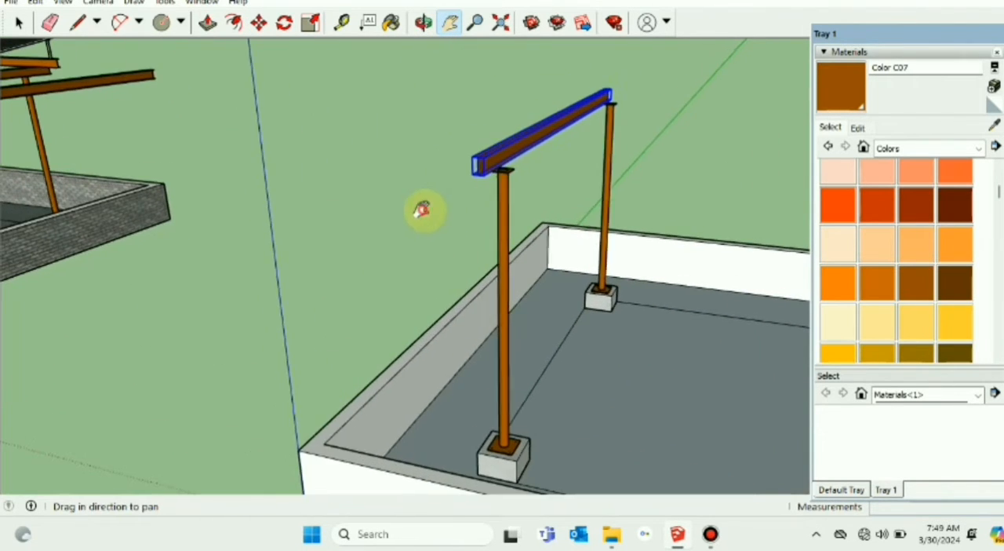
drag(411, 191, 440, 203)
drag(463, 127, 290, 120)
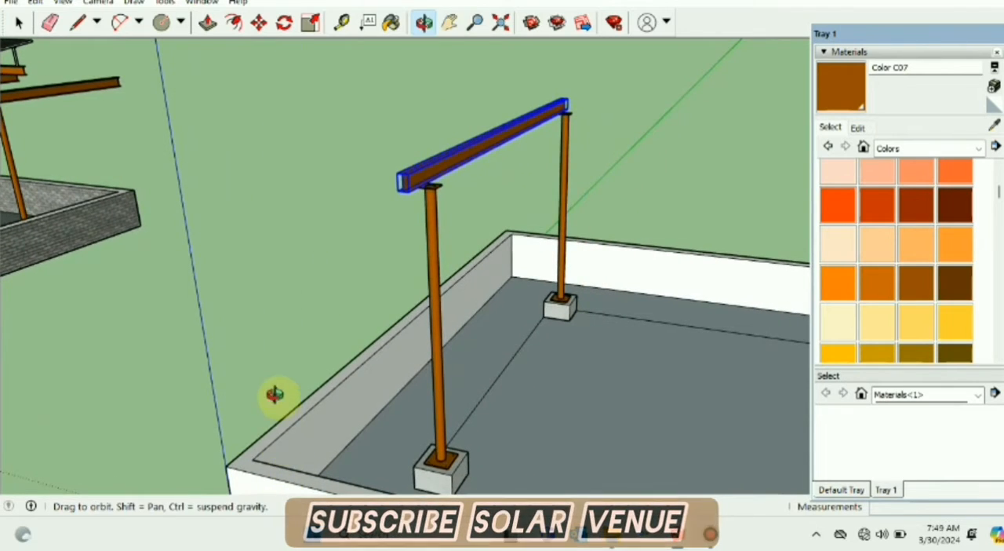
middle_drag(275, 395, 438, 421)
shift+middle_drag(589, 274, 441, 240)
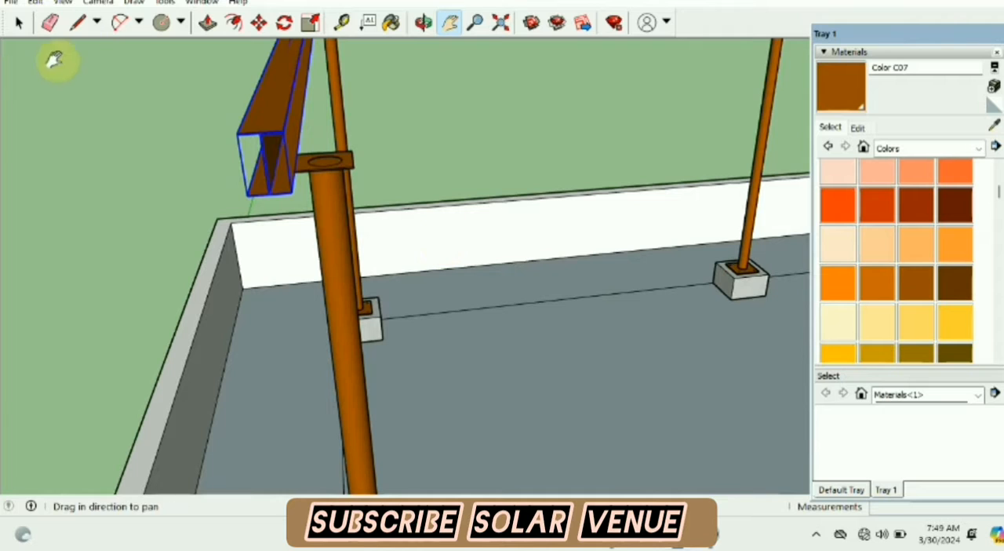
click(259, 23)
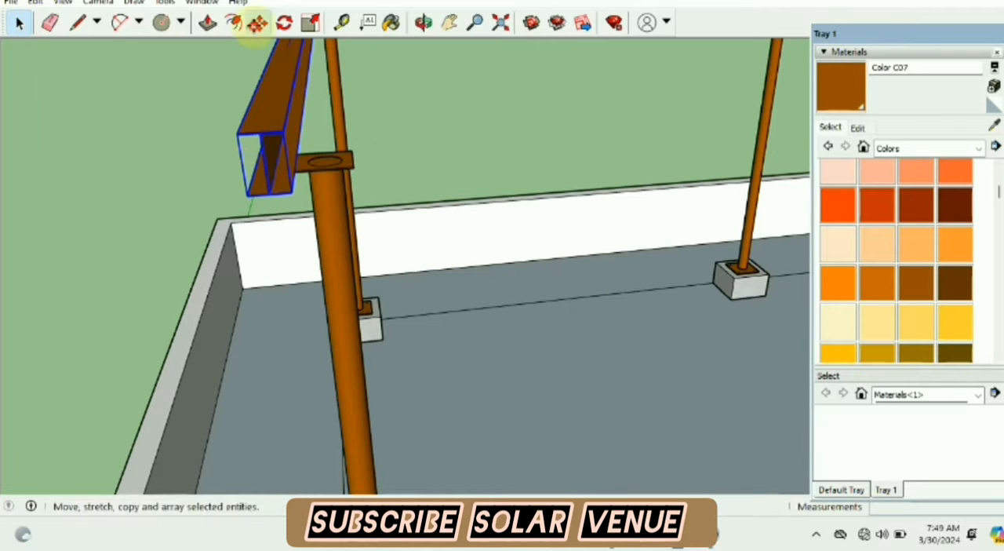
click(270, 206)
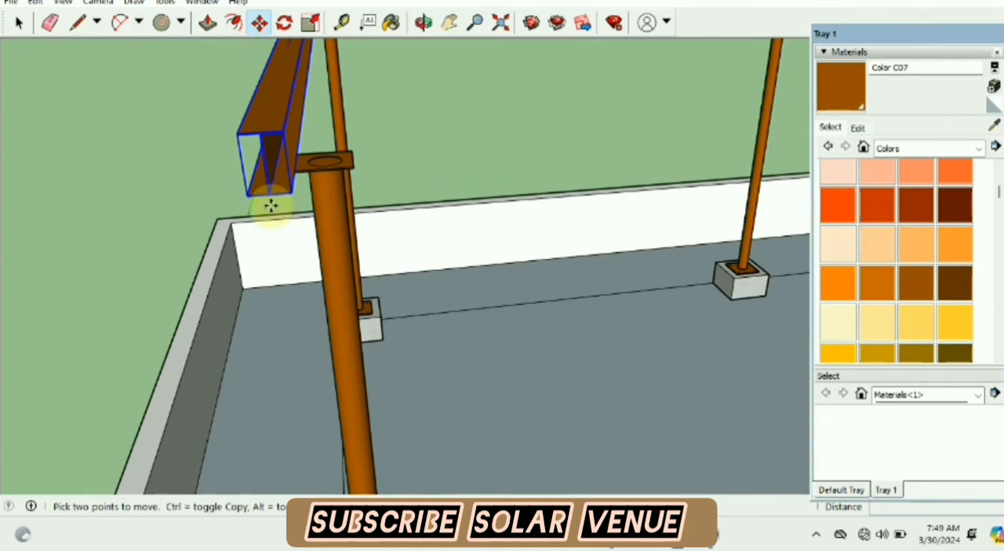
click(323, 168)
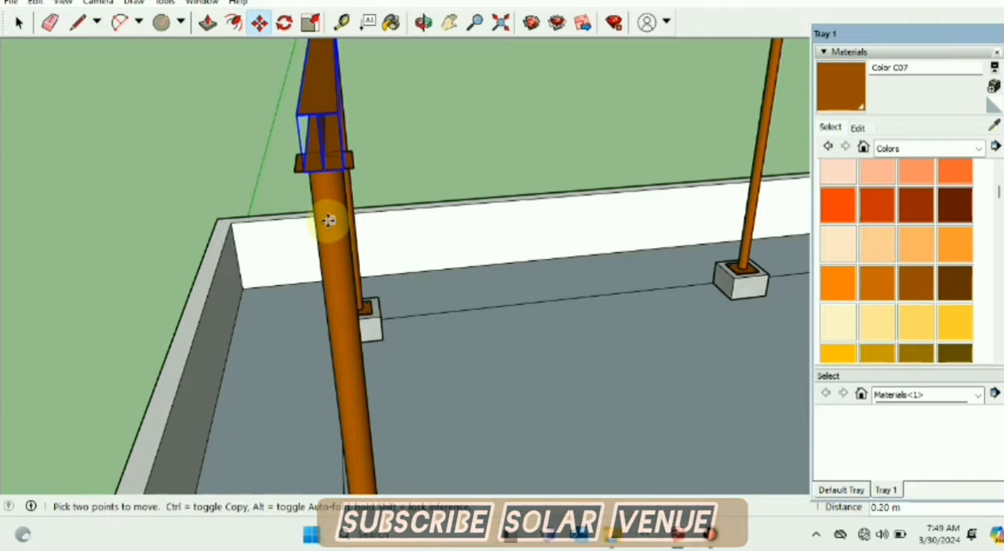
Step: Slide the rafter about 0.14 m along the green axis so its end overhangs the column, and clear the selection
scroll(335, 220, down, 1)
middle_drag(334, 220, 422, 287)
scroll(440, 278, down, 5)
scroll(590, 258, up, 4)
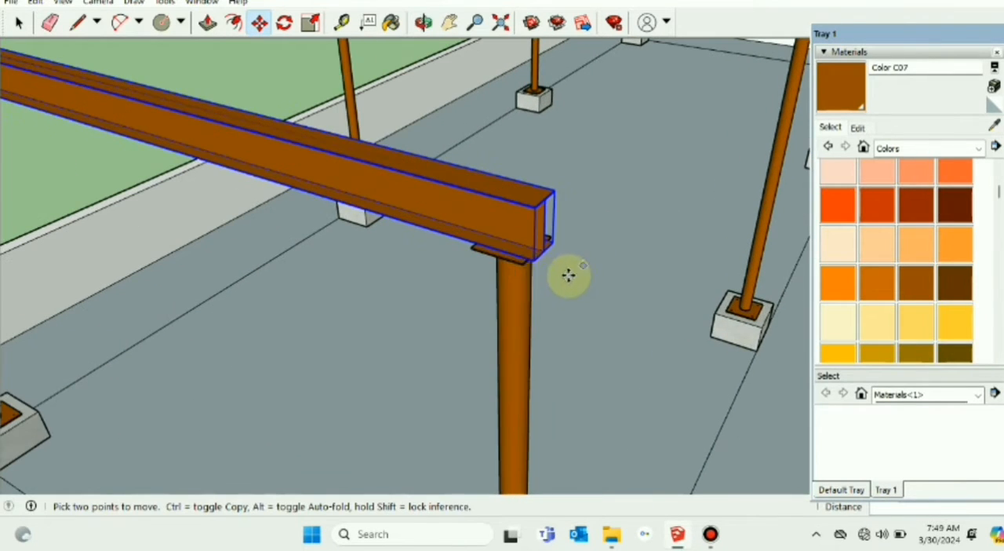
click(533, 261)
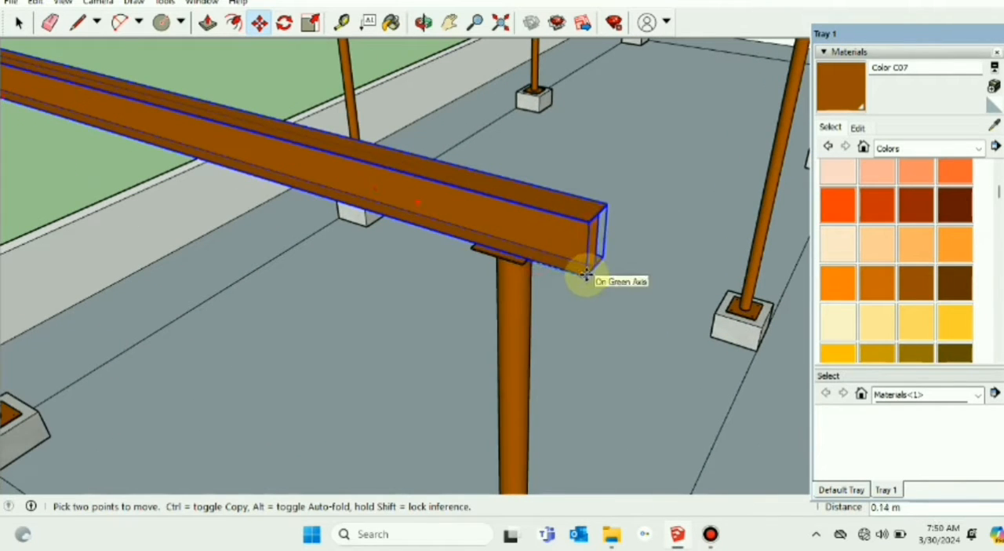
click(586, 273)
scroll(585, 274, down, 5)
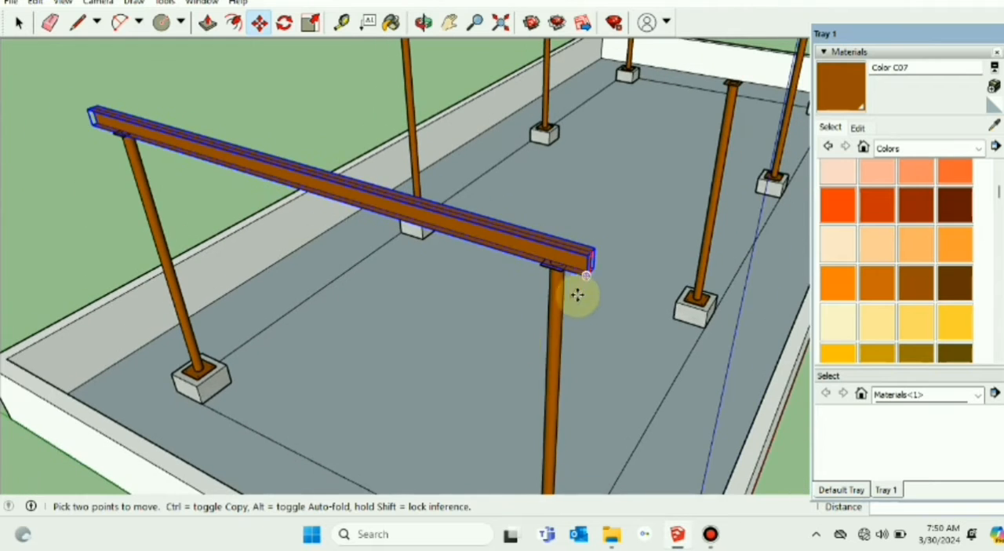
middle_drag(321, 367, 690, 291)
click(619, 261)
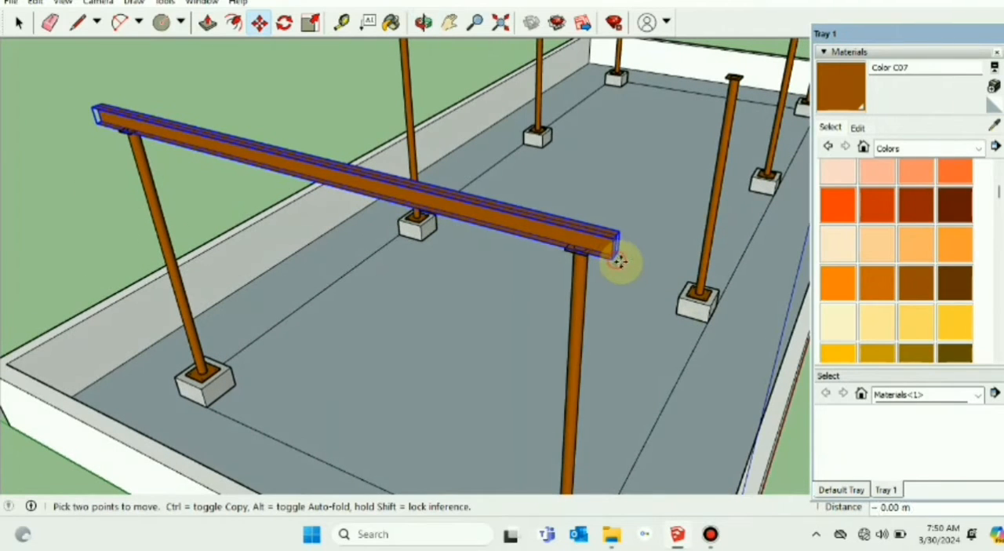
scroll(604, 318, down, 5)
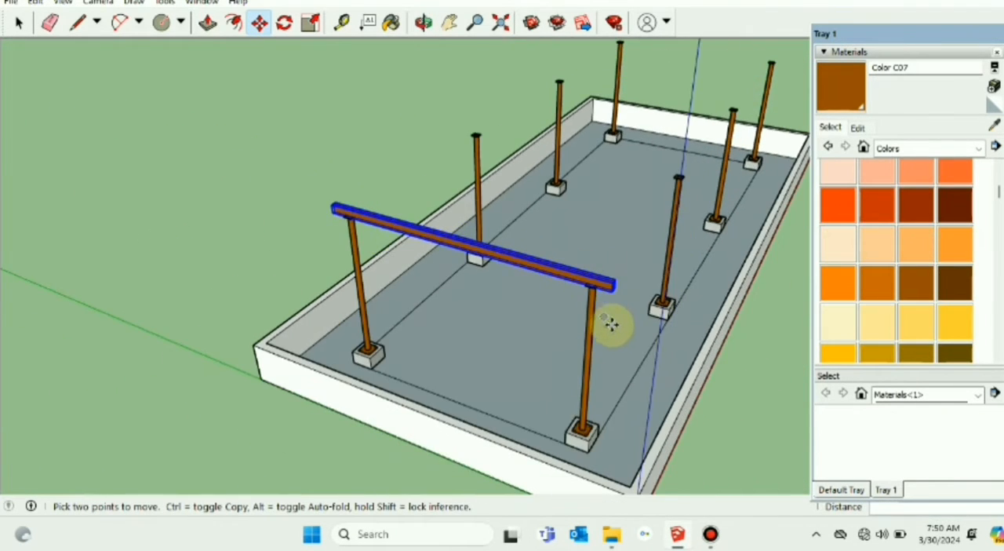
middle_drag(610, 327, 4, 100)
click(19, 23)
click(119, 97)
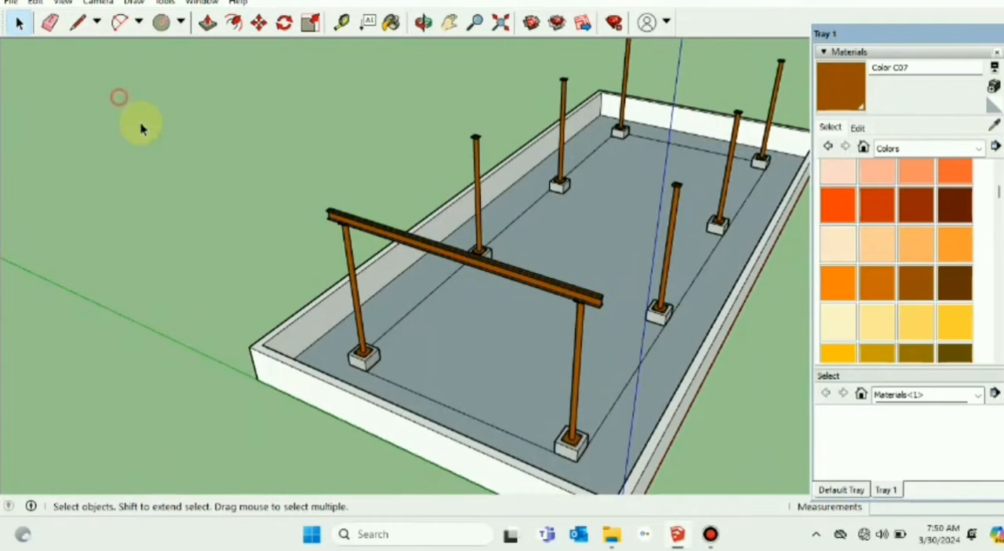
Step: Copy the rafter 4.00 m onto the second pair of columns, using matching corners of the civil pads as reference points
middle_drag(516, 353, 275, 248)
click(275, 236)
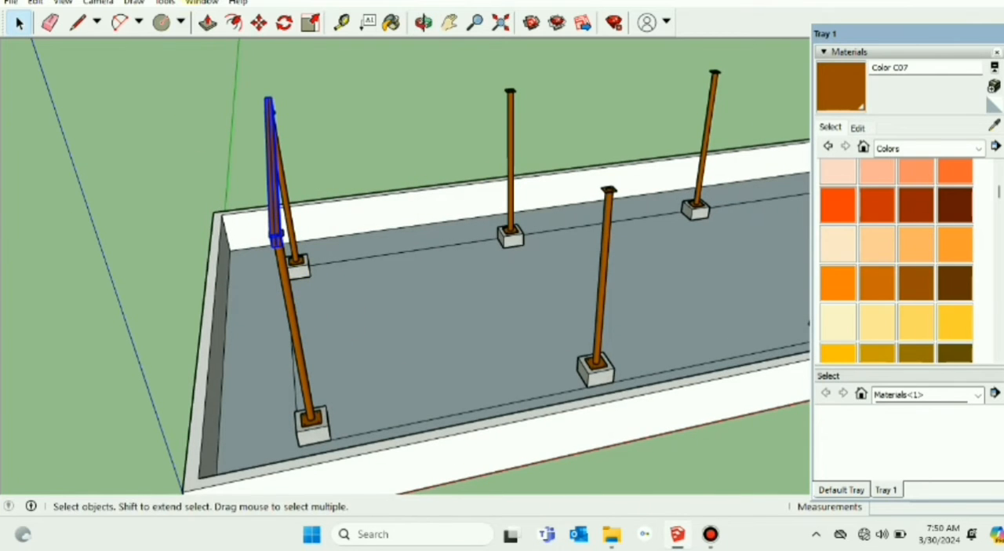
click(258, 22)
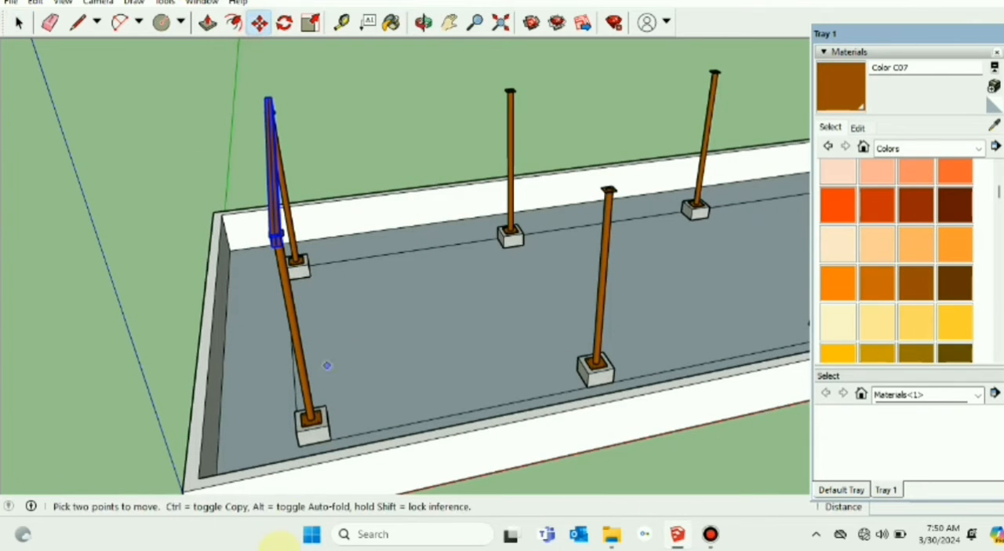
click(296, 435)
key(ctrl)
click(593, 369)
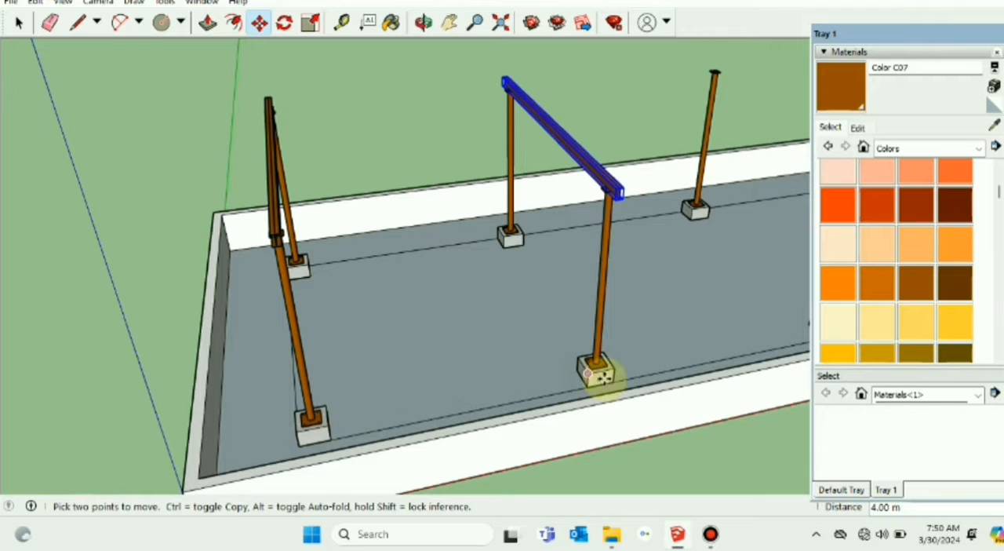
Step: Copy the second rafter 4.00 m onto the third pair of columns, snapping from pad corner to pad corner
click(448, 22)
drag(545, 92, 302, 109)
click(259, 23)
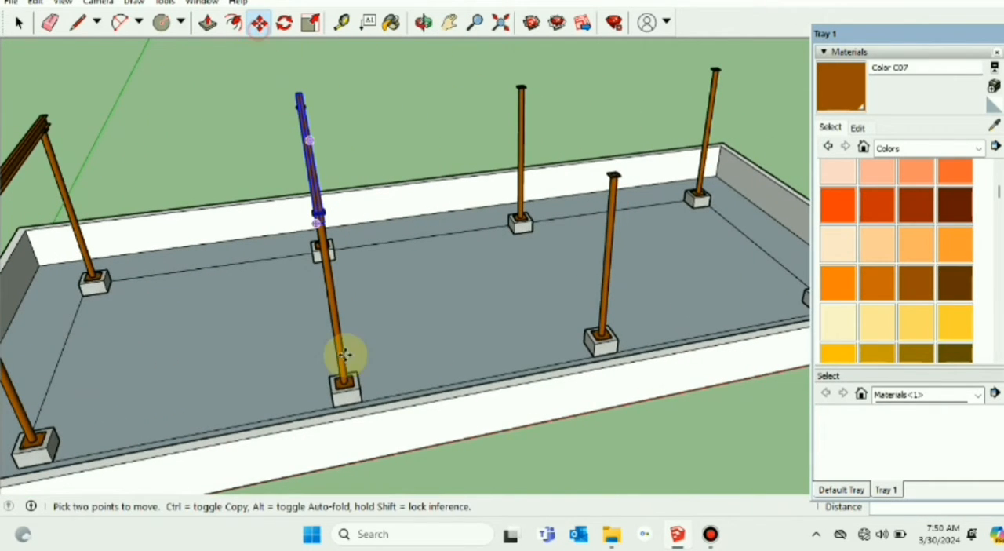
click(334, 392)
key(ctrl)
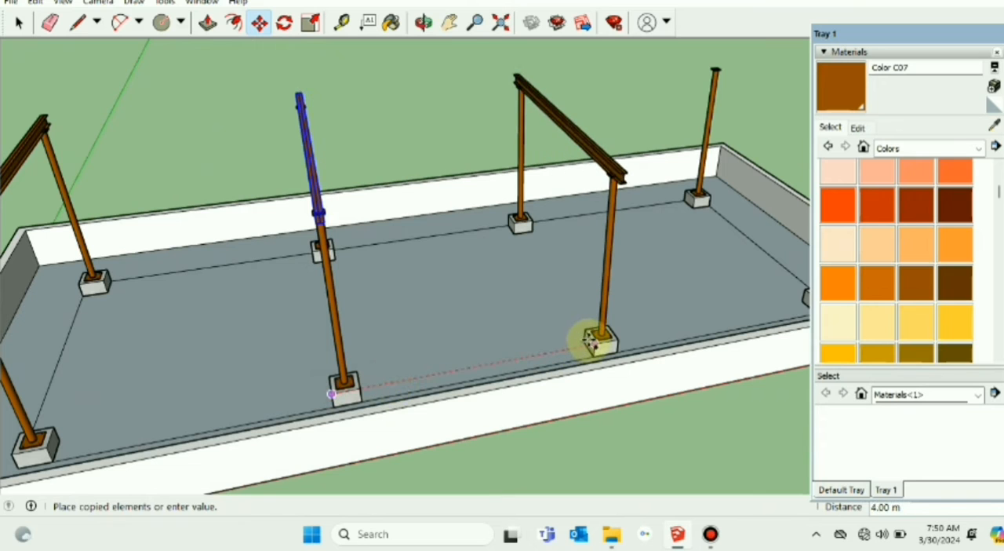
click(593, 343)
Step: Copy the third rafter onto the last pair of columns, using the civil pads as reference points, and clear the selection
click(458, 26)
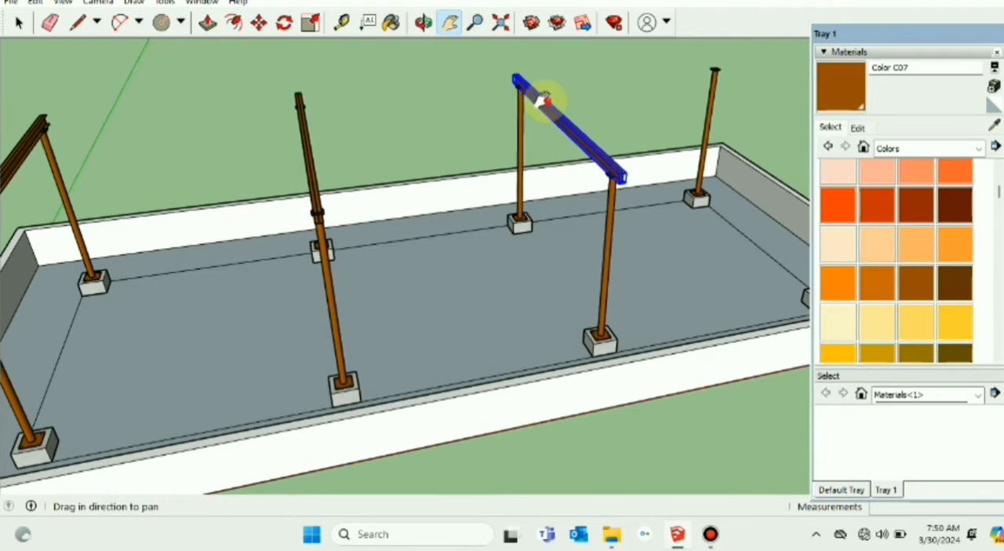
drag(542, 101, 291, 146)
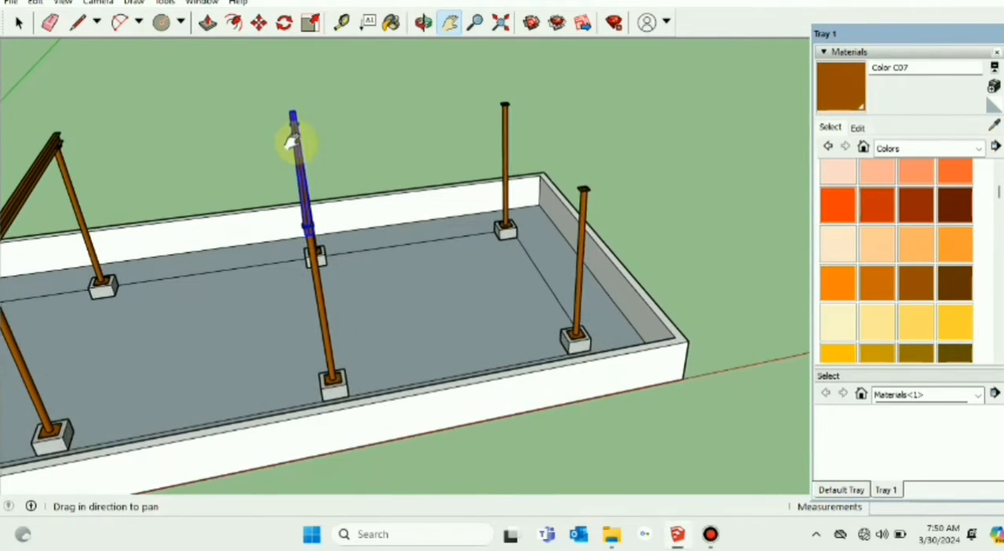
click(260, 24)
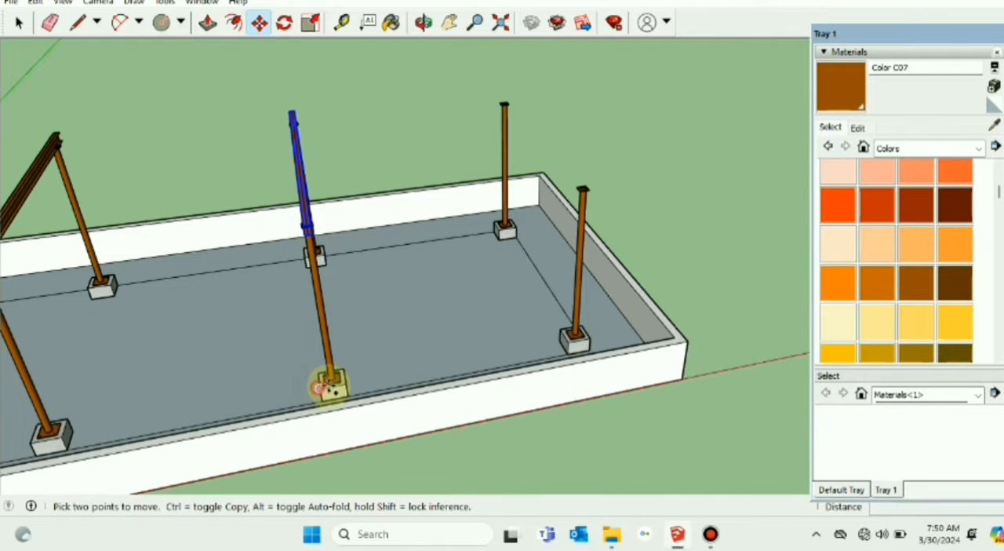
click(327, 385)
key(ctrl)
click(563, 340)
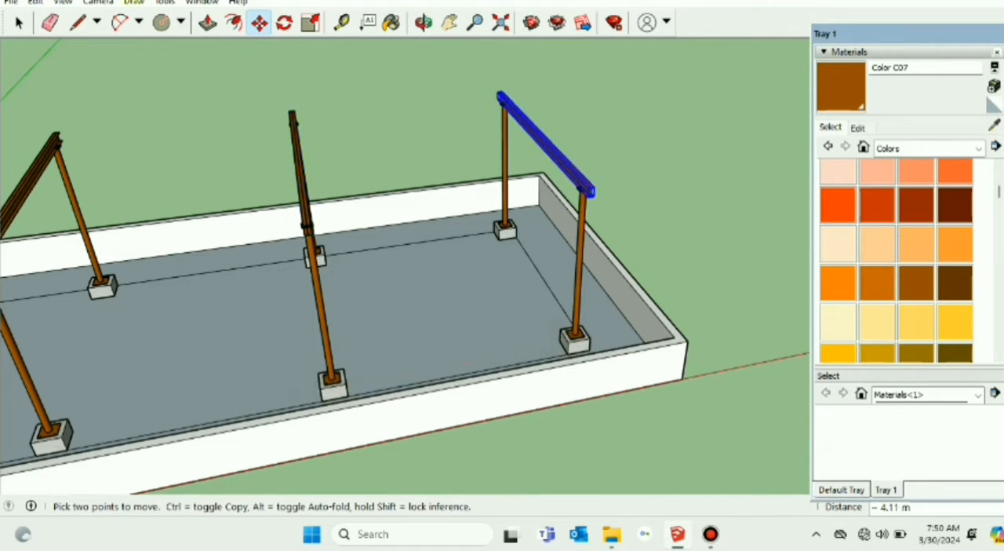
click(19, 23)
click(145, 110)
Step: Rotate the spare I-section beam lying between the two structures 90° about its near end, so it runs along the red axis
scroll(284, 227, down, 5)
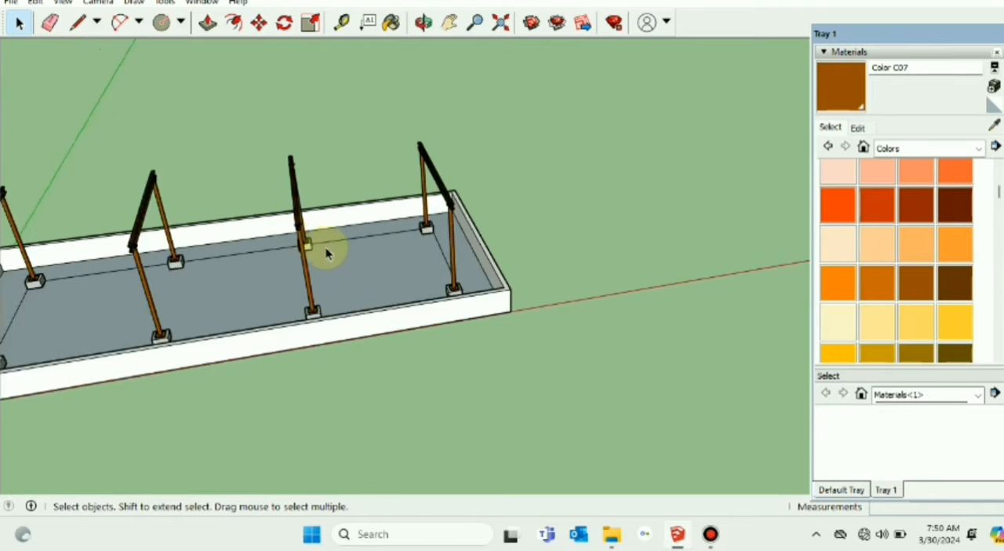
middle_drag(350, 298, 384, 303)
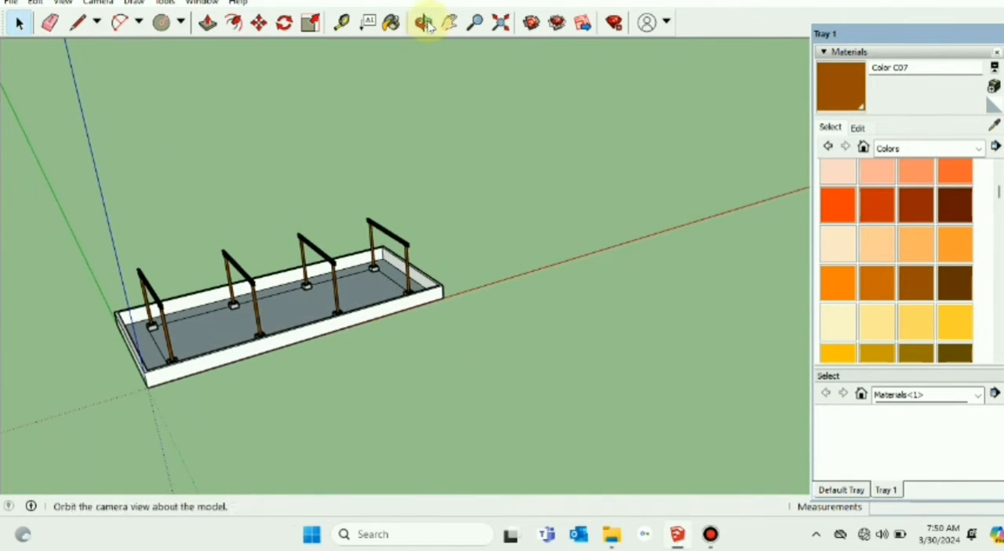
drag(345, 170, 555, 145)
drag(305, 251, 469, 179)
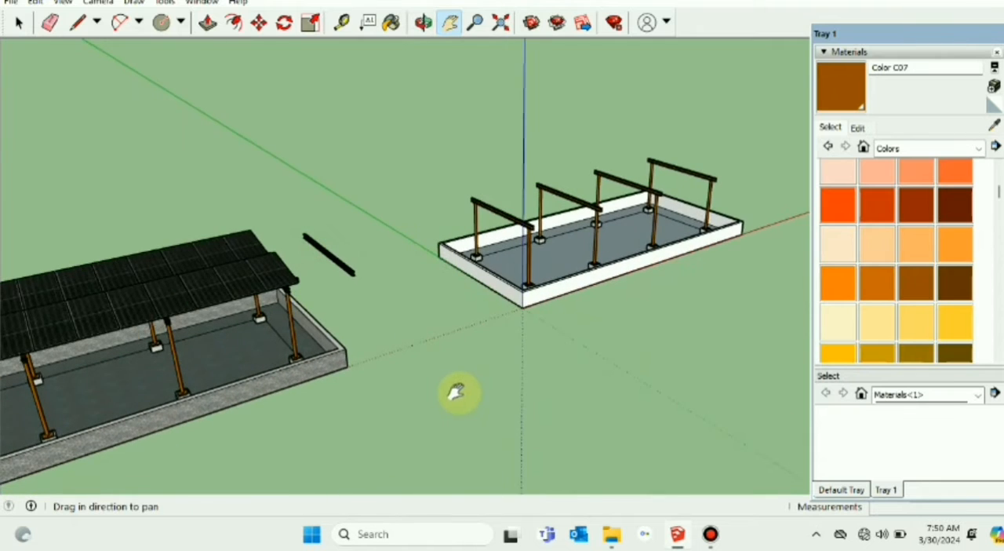
scroll(455, 391, up, 1)
middle_drag(479, 391, 347, 300)
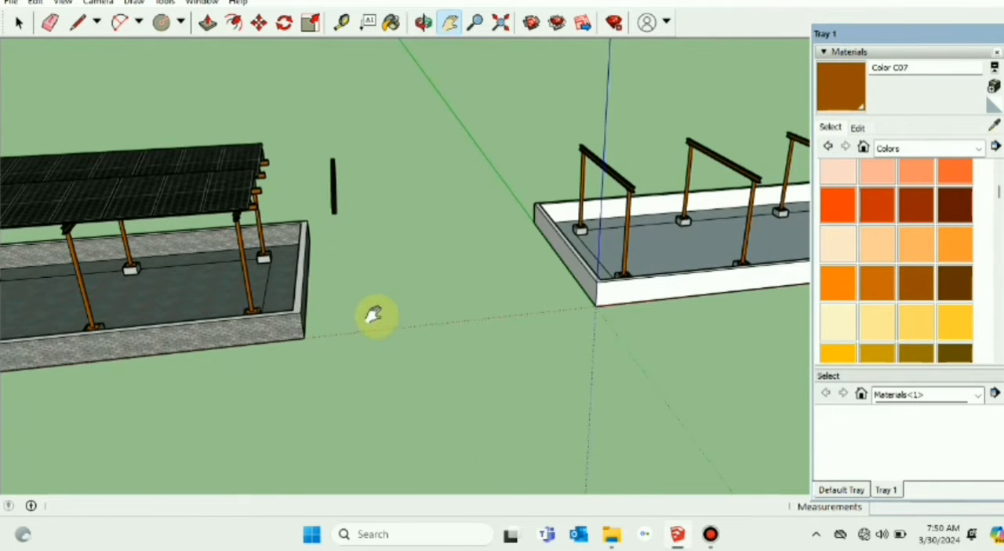
click(19, 24)
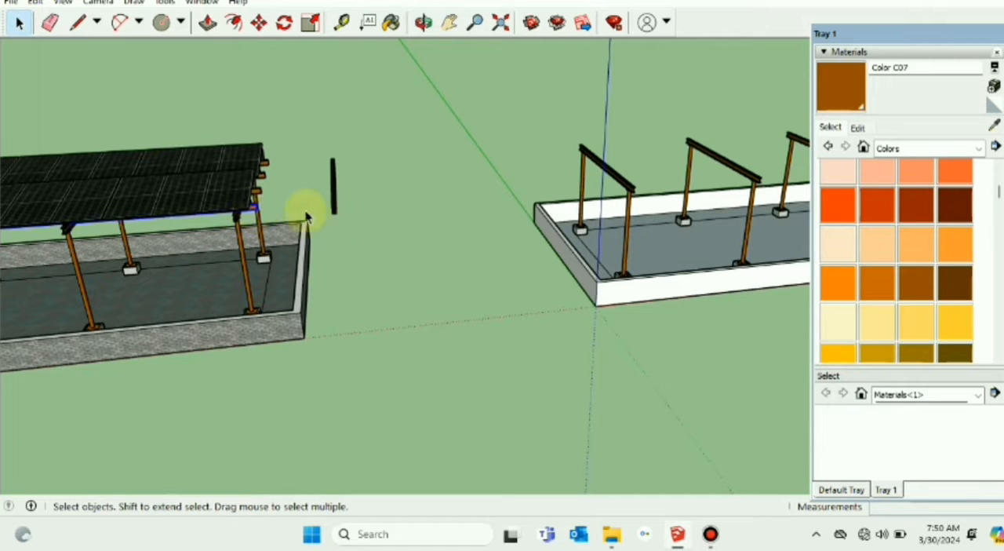
scroll(343, 204, up, 2)
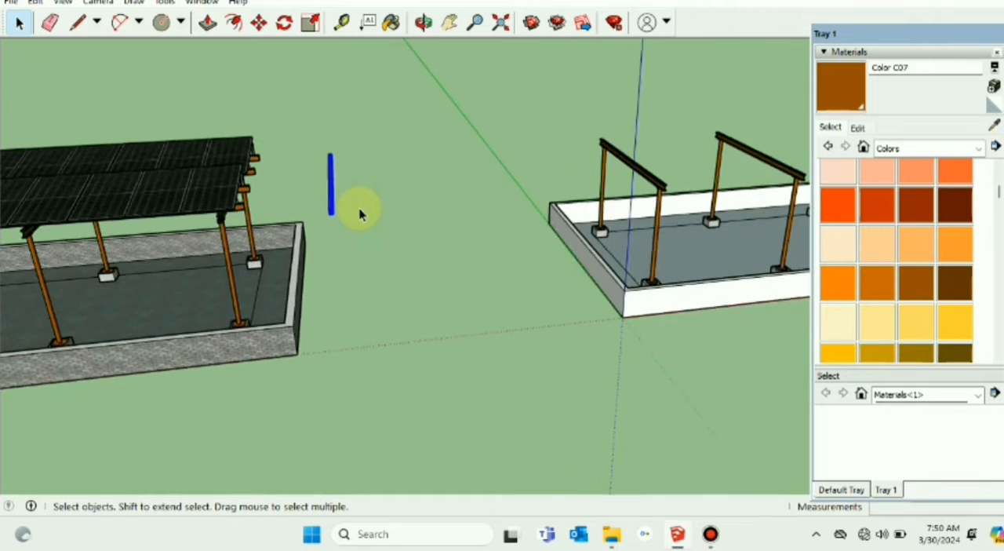
click(284, 24)
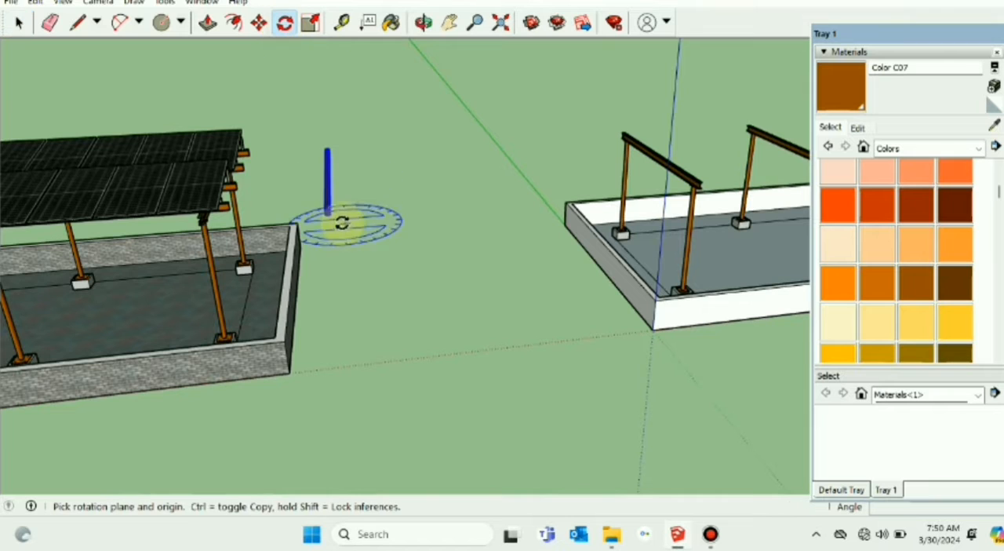
click(329, 213)
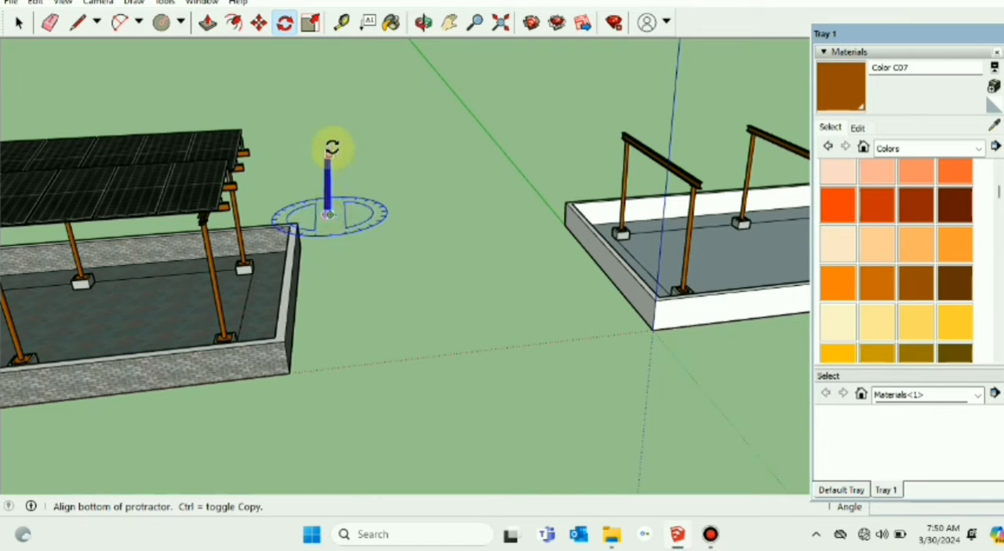
click(333, 147)
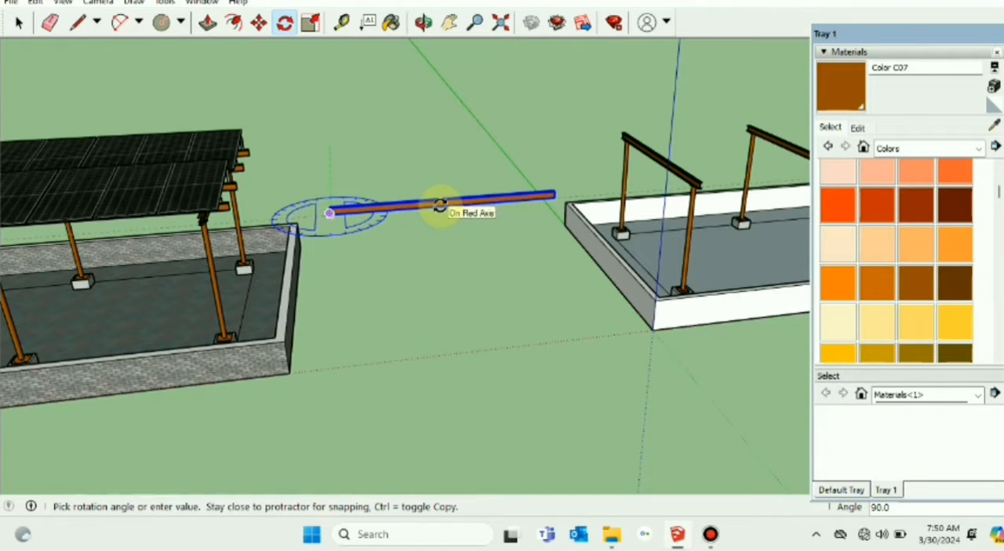
click(441, 206)
click(19, 25)
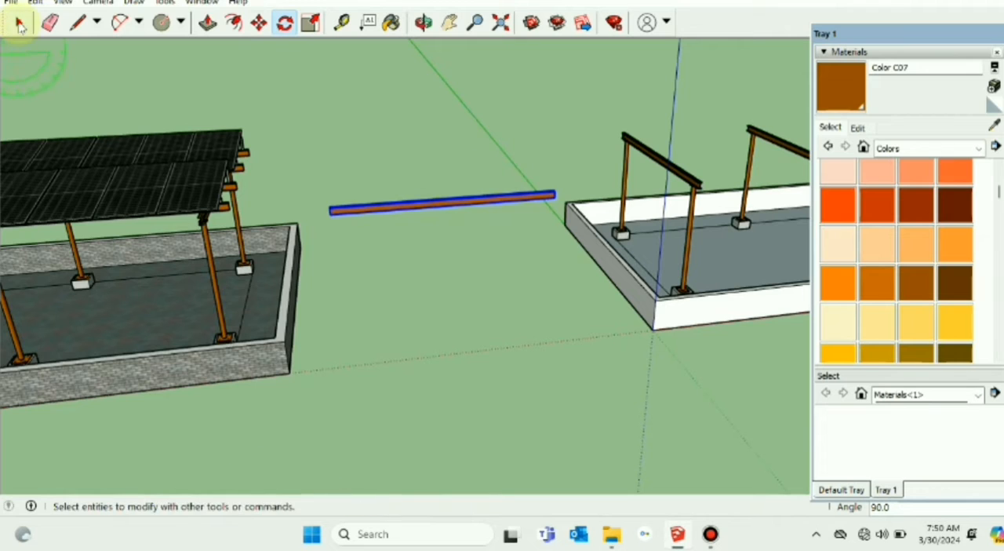
Step: Move the rotated beam by its end corner about 8.26 m onto the front end of the first rafter as a purlin
click(449, 24)
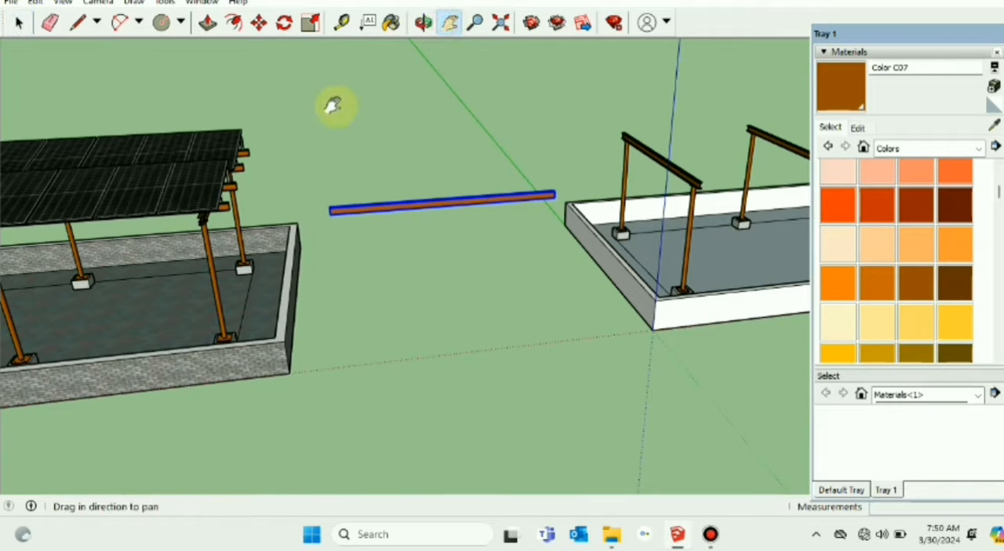
click(20, 24)
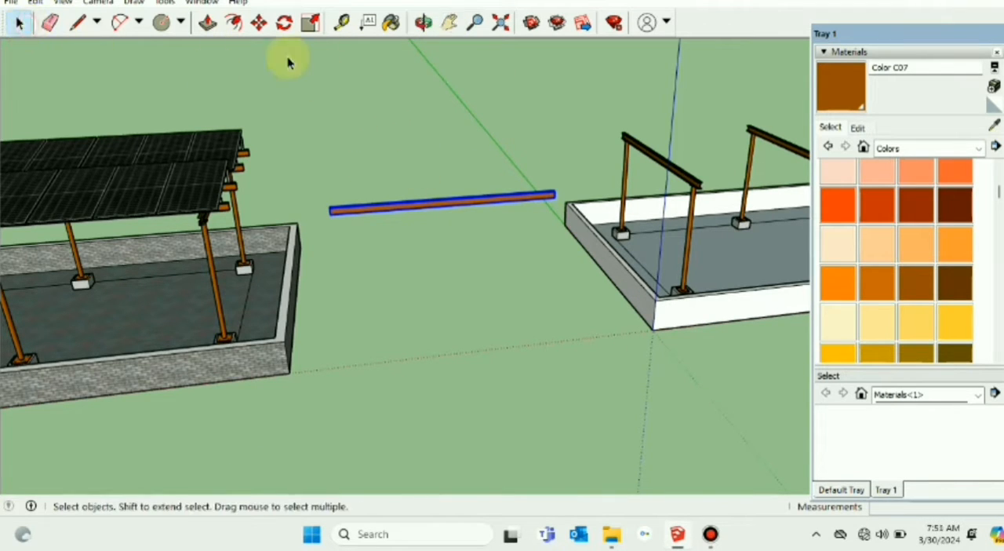
click(259, 24)
drag(328, 214, 699, 180)
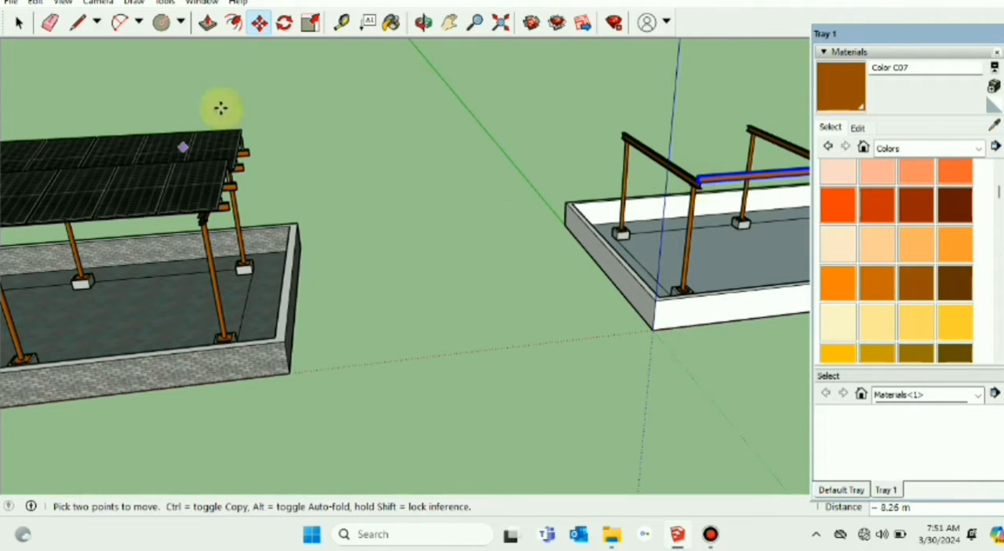
Step: Copy the front purlin 4.88 m along the red axis, snapping the copy end to end with the original
click(447, 23)
drag(554, 135, 193, 211)
scroll(439, 313, up, 4)
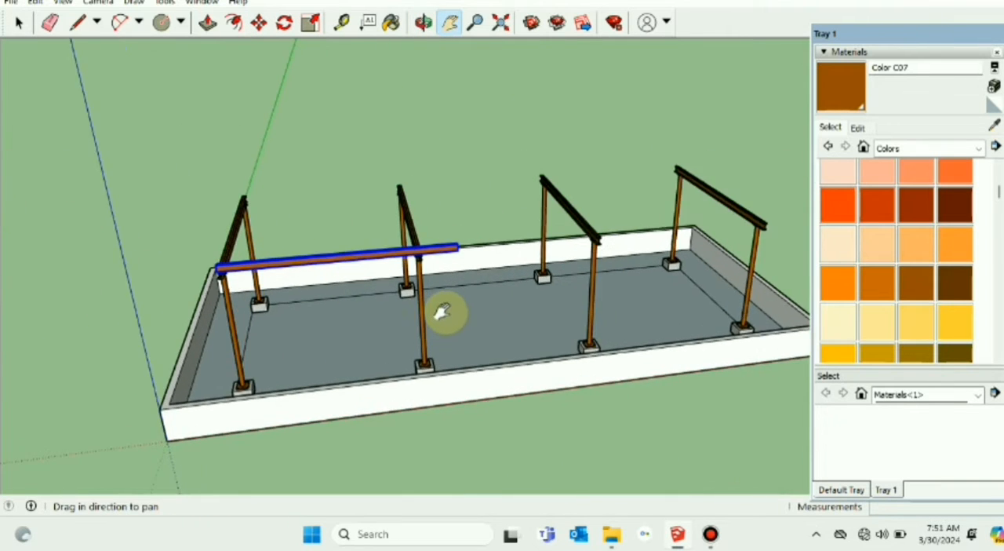
middle_drag(508, 313, 398, 319)
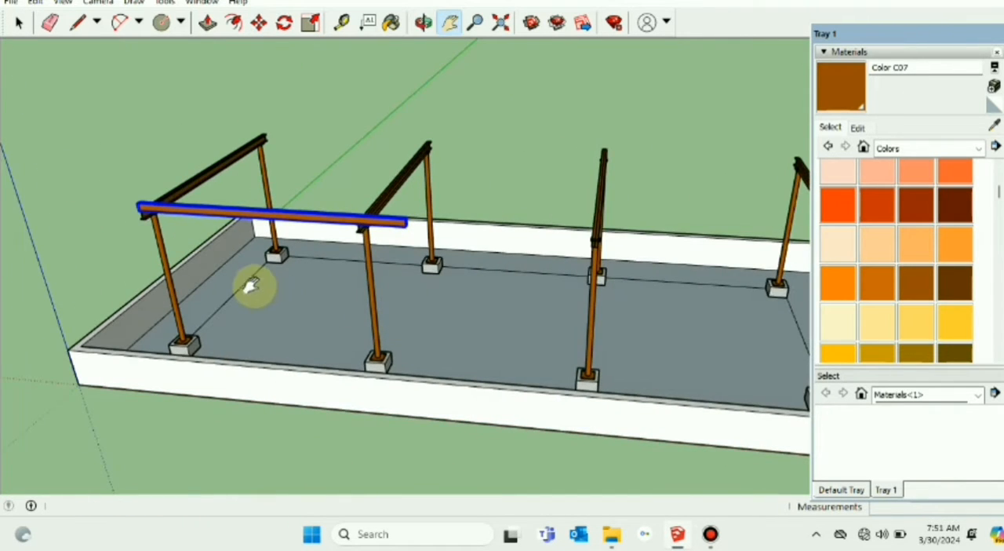
middle_drag(251, 285, 345, 273)
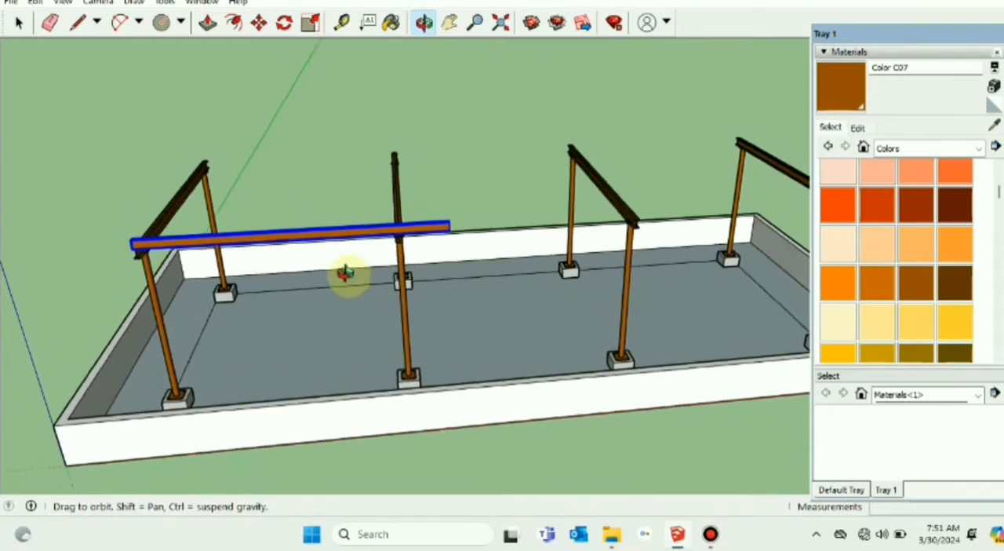
click(258, 22)
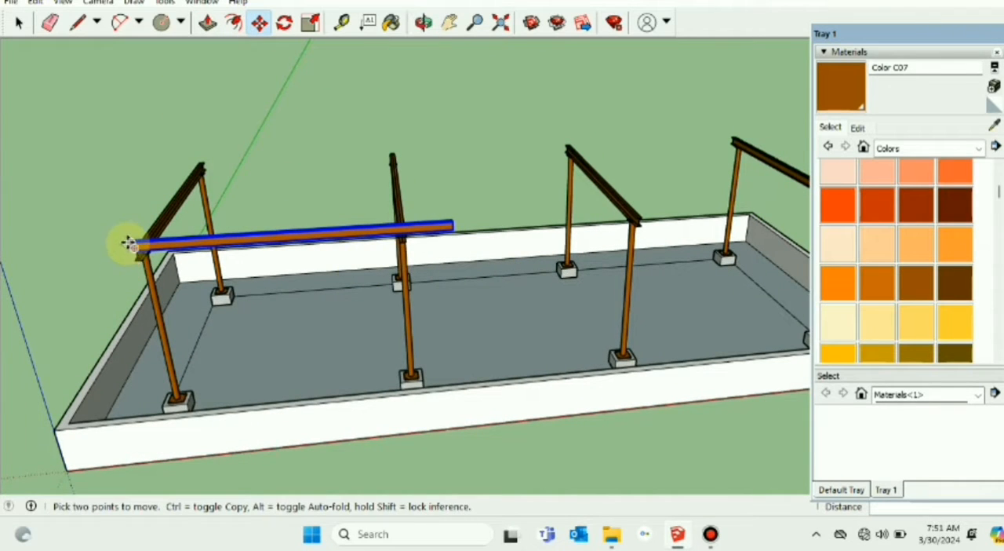
click(129, 244)
key(ctrl)
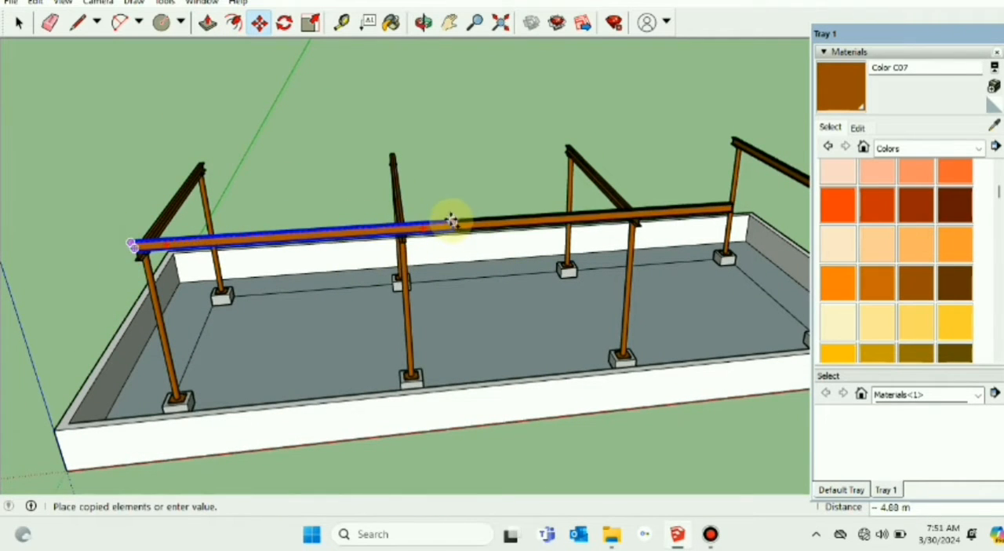
click(451, 221)
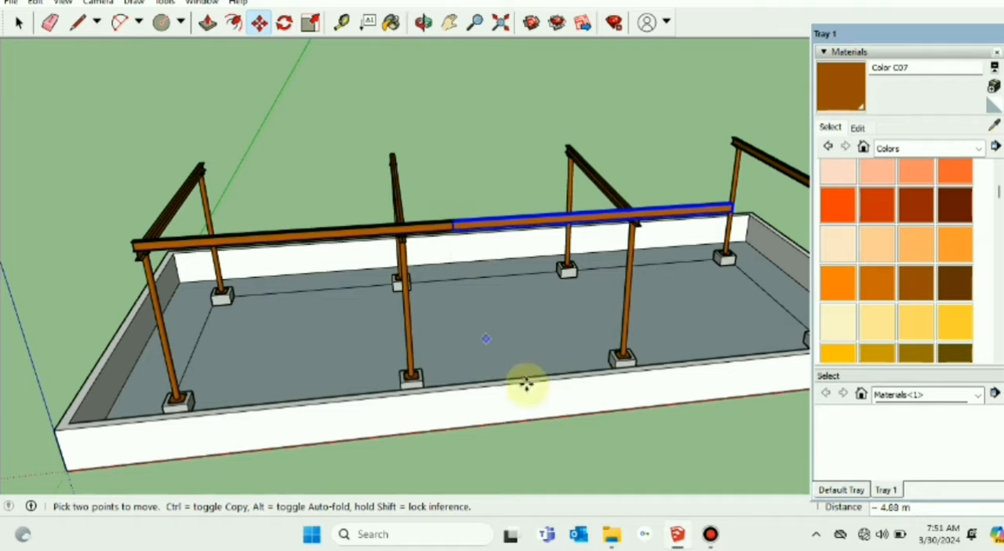
Step: Copy the second purlin another 4.88 m along the red axis past the last rafter, and clear the selection
click(450, 22)
drag(522, 83, 304, 109)
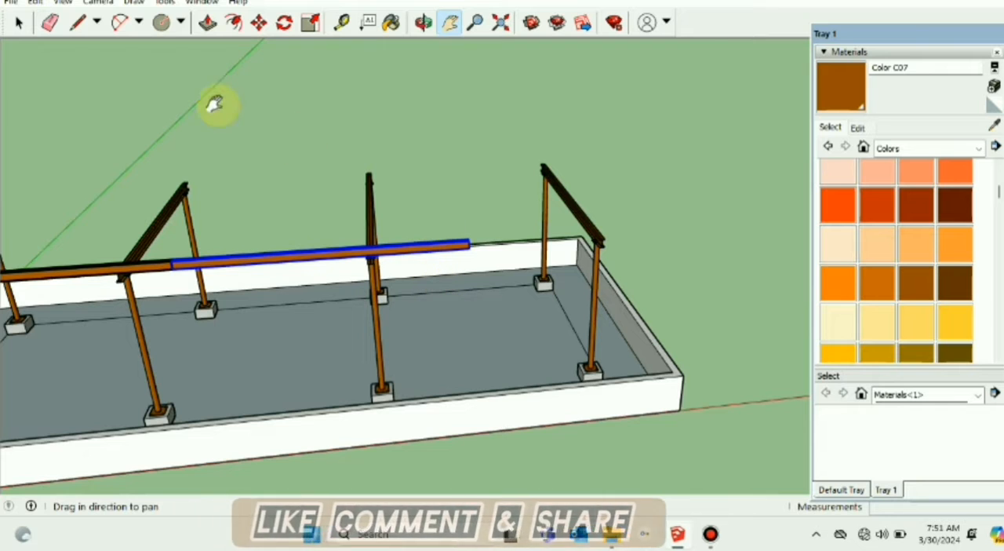
click(259, 23)
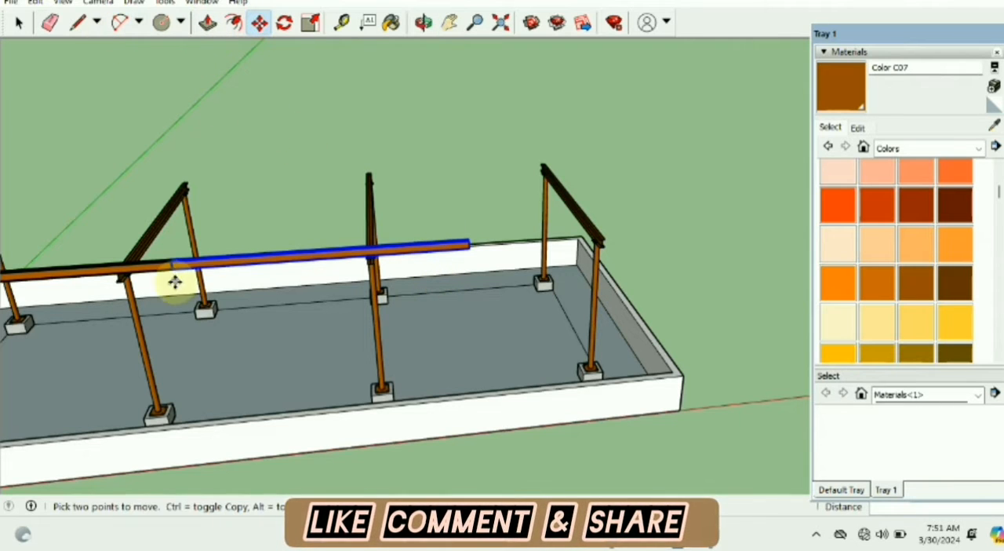
click(171, 262)
key(ctrl)
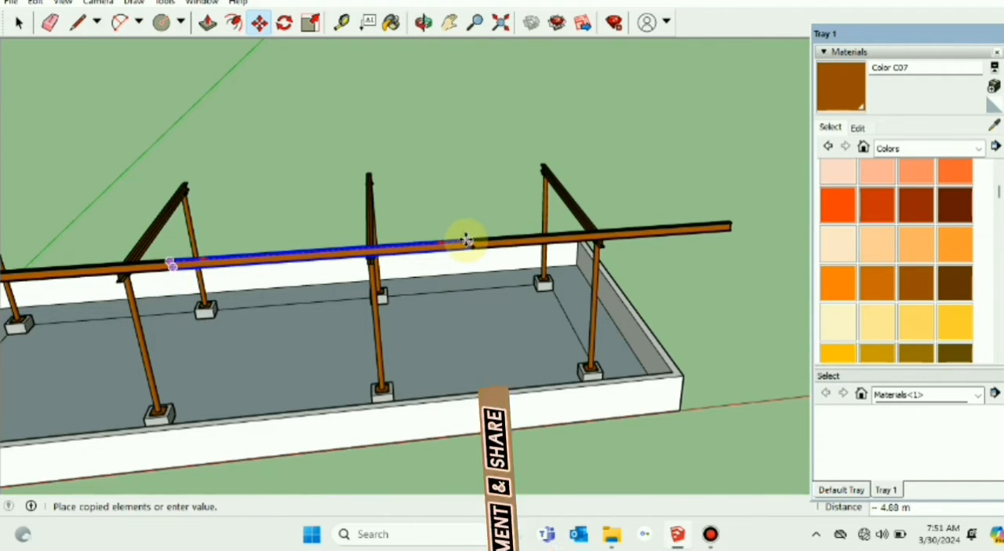
click(469, 241)
middle_drag(510, 327, 230, 336)
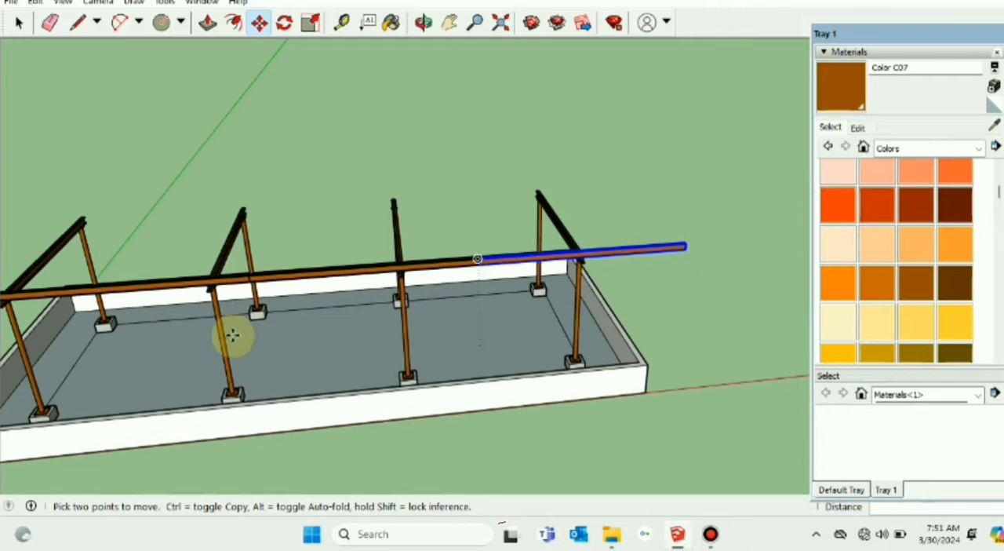
click(19, 23)
click(643, 217)
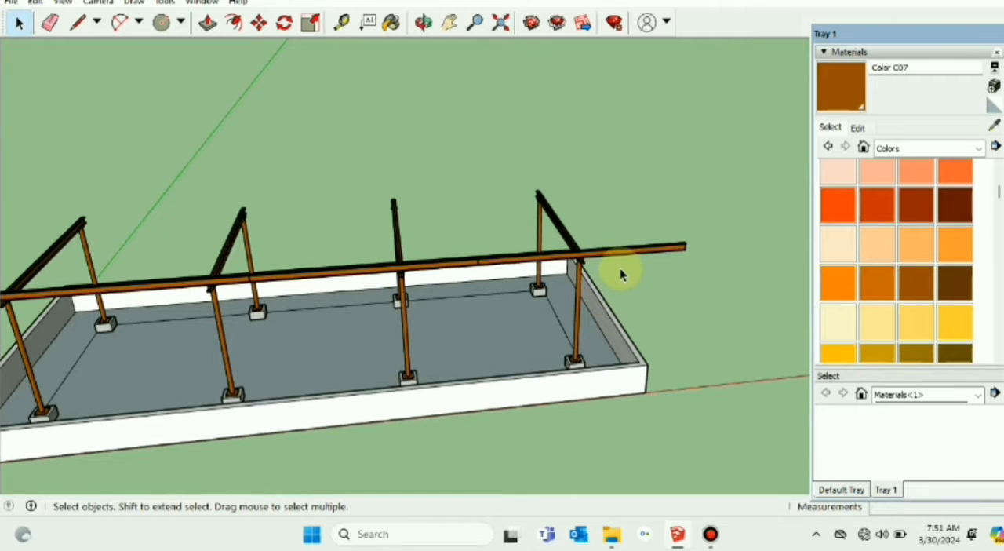
Step: Open the last purlin for editing and push its overhanging end back 1.92 m with Push/Pull, ending it just beyond the last rafter
scroll(619, 273, down, 2)
middle_drag(647, 282, 313, 385)
scroll(442, 273, up, 10)
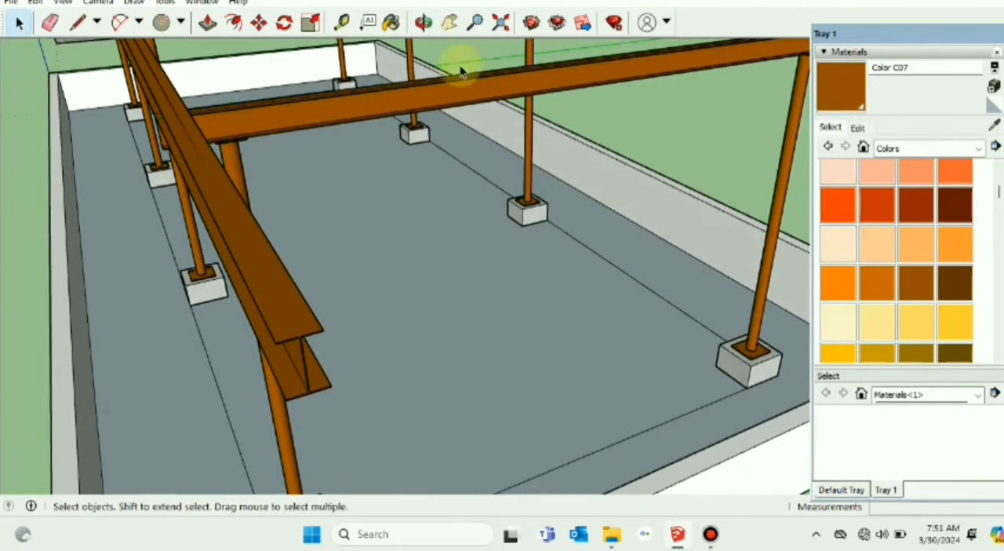
click(449, 22)
drag(372, 312, 291, 202)
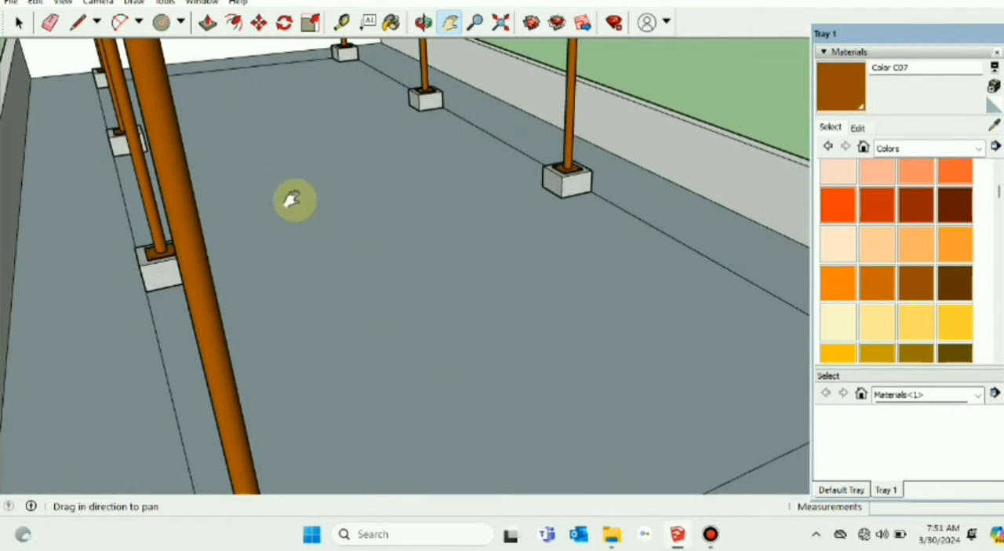
drag(206, 178, 230, 184)
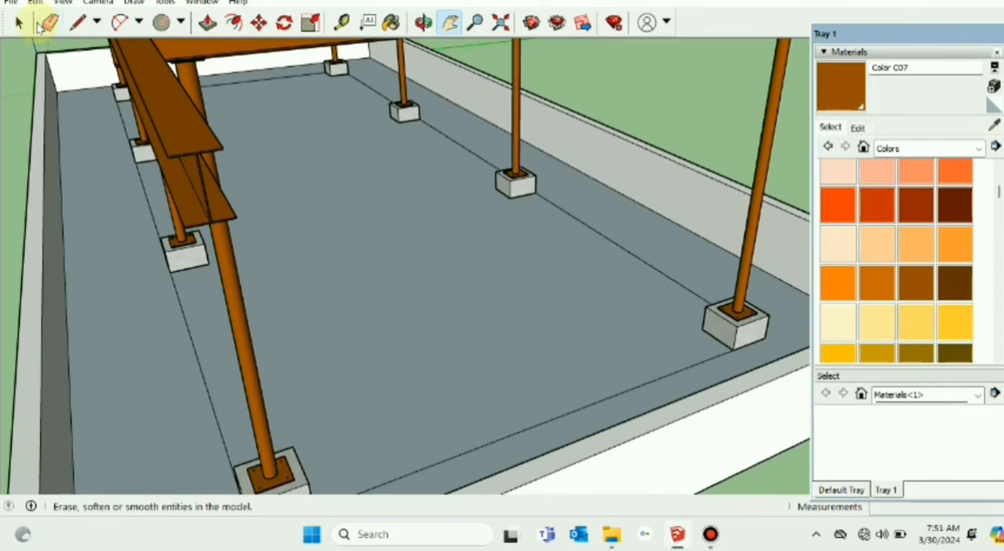
click(19, 22)
scroll(207, 200, up, 1)
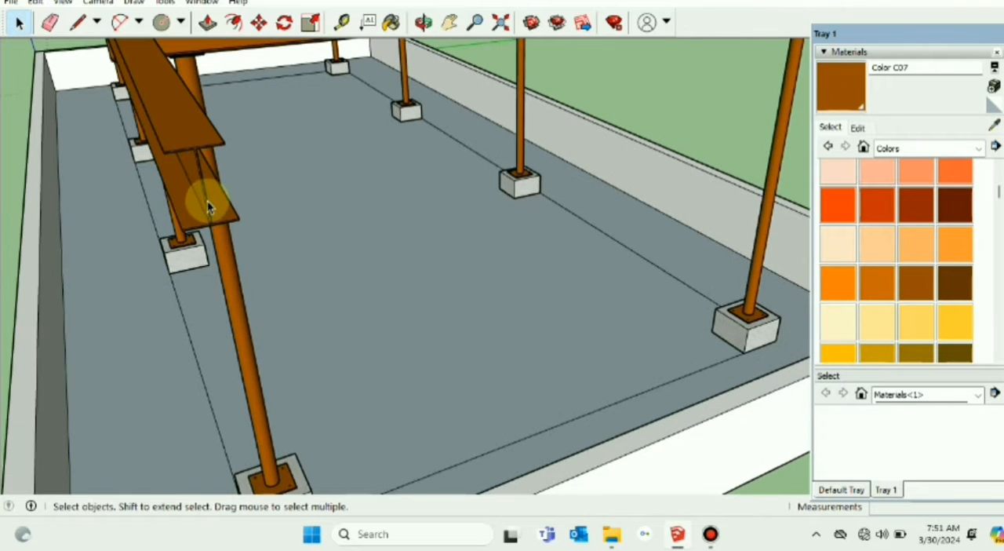
click(207, 200)
scroll(207, 200, up, 4)
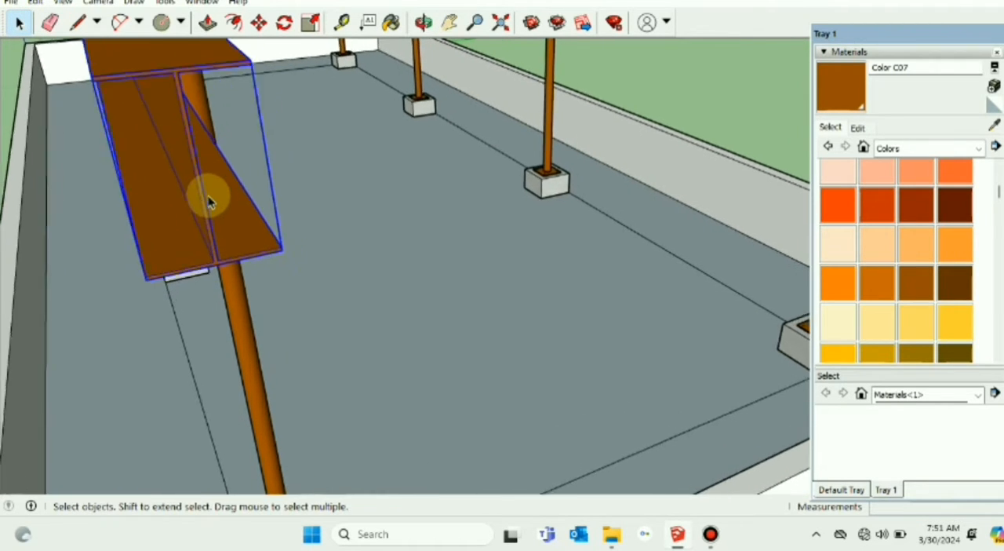
scroll(207, 200, up, 1)
double_click(197, 187)
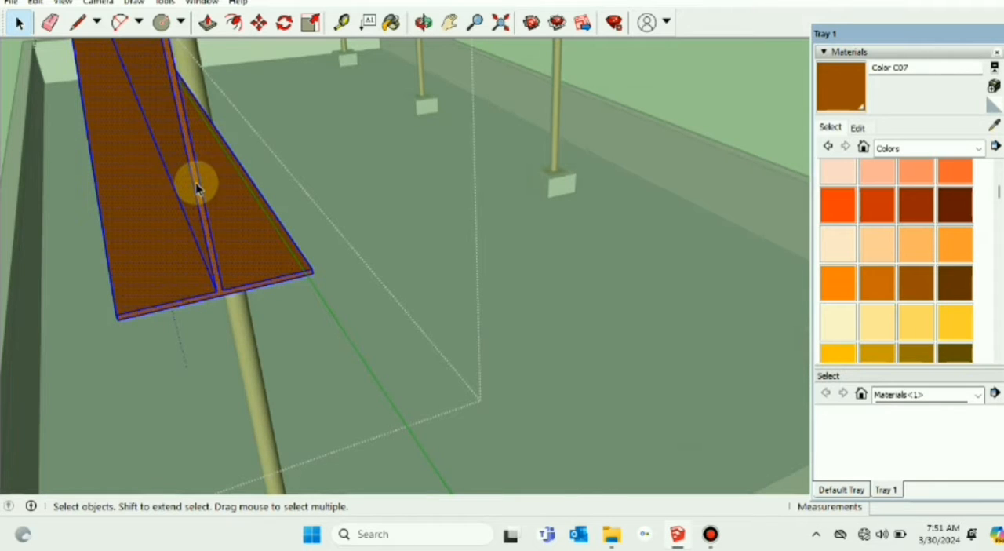
scroll(197, 188, up, 1)
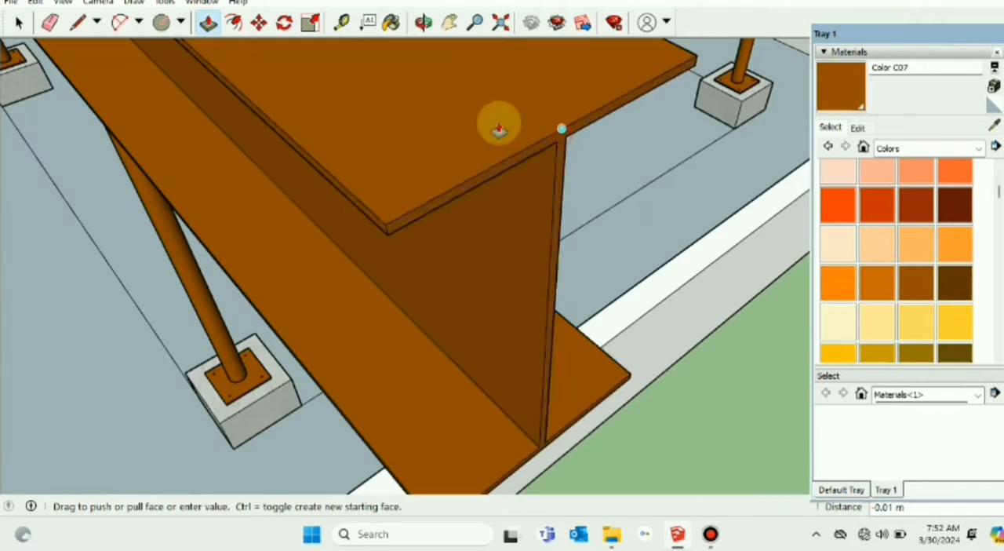
scroll(498, 119, down, 4)
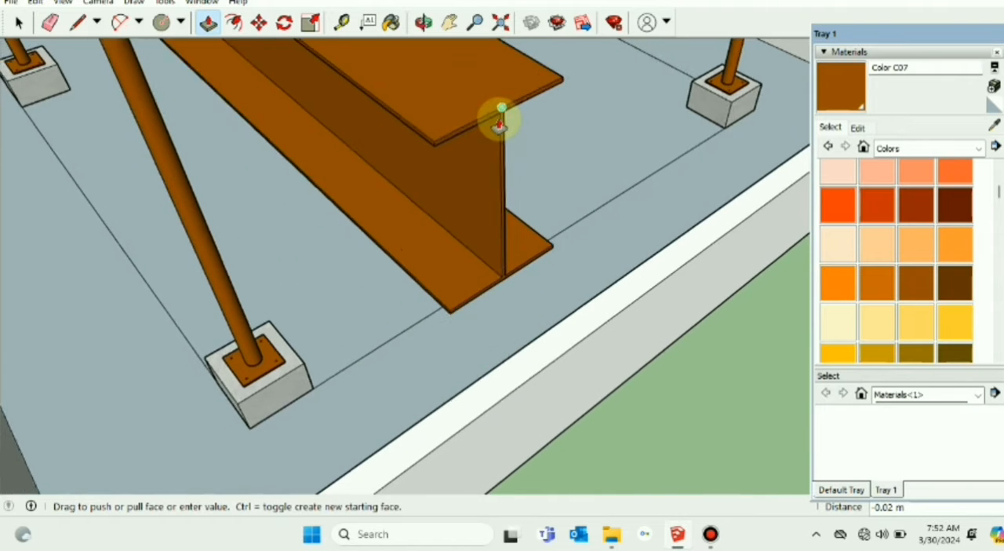
scroll(499, 123, down, 6)
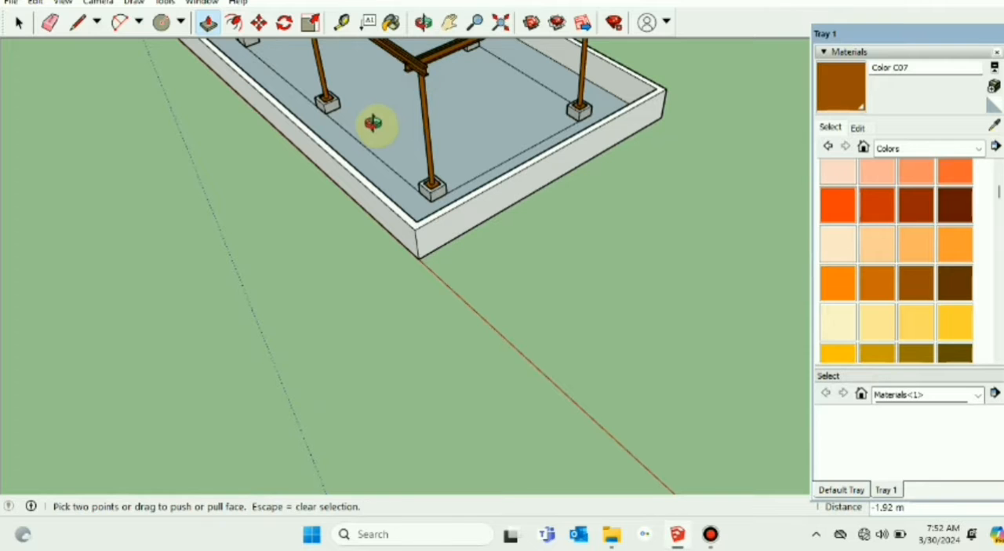
middle_drag(374, 123, 545, 226)
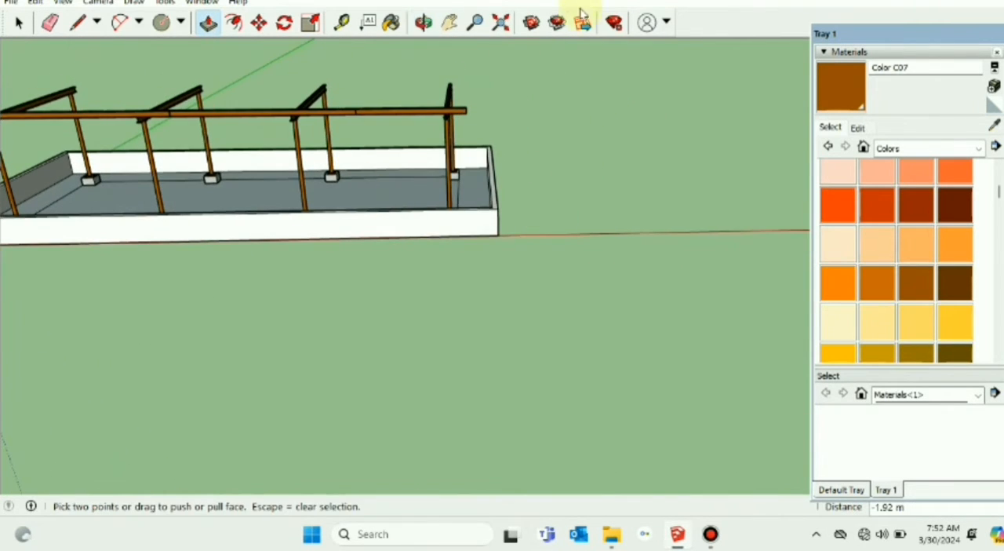
click(453, 23)
drag(404, 176, 531, 184)
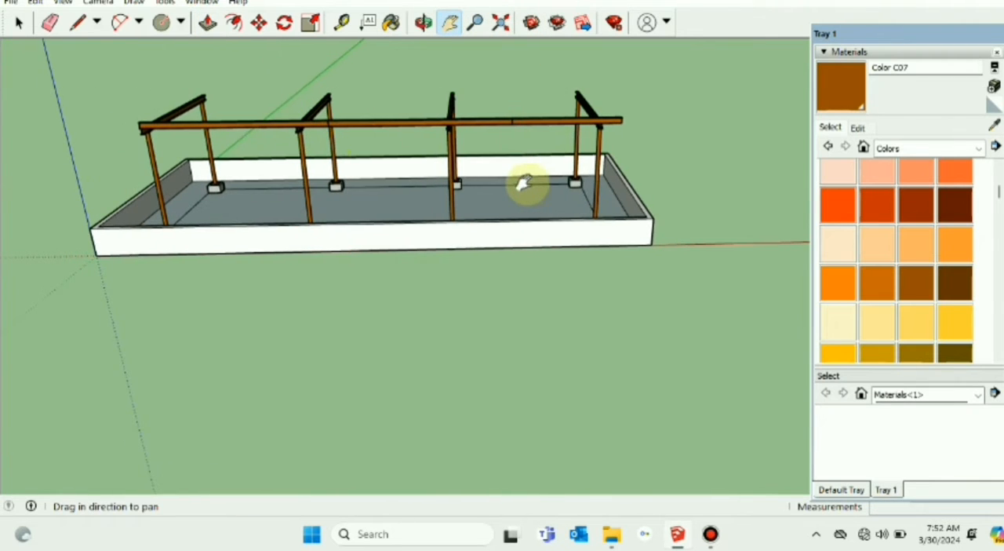
Step: Select the three end-to-end purlins, shift them about 0.27 m along the red axis past the first rafter, and move them again by 50 mm
click(20, 26)
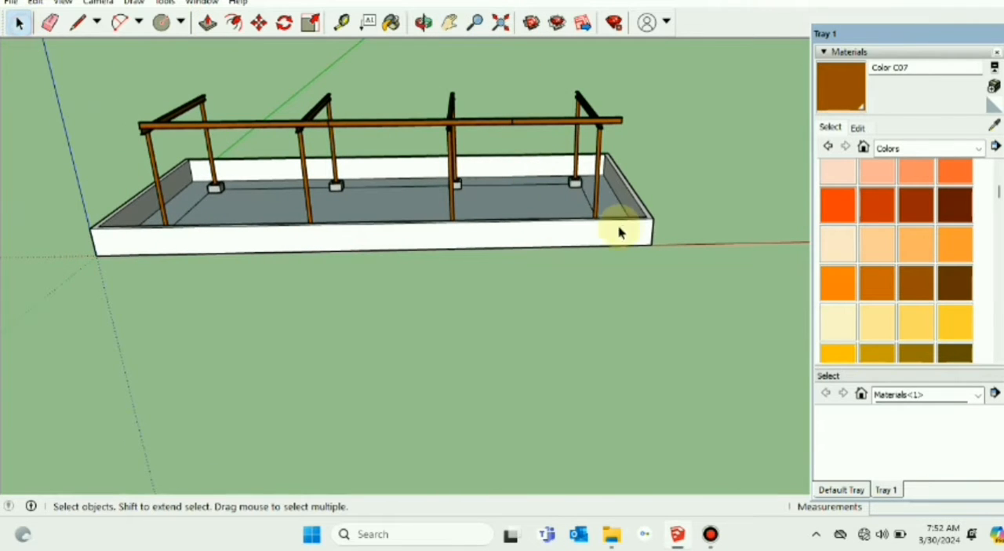
click(486, 123)
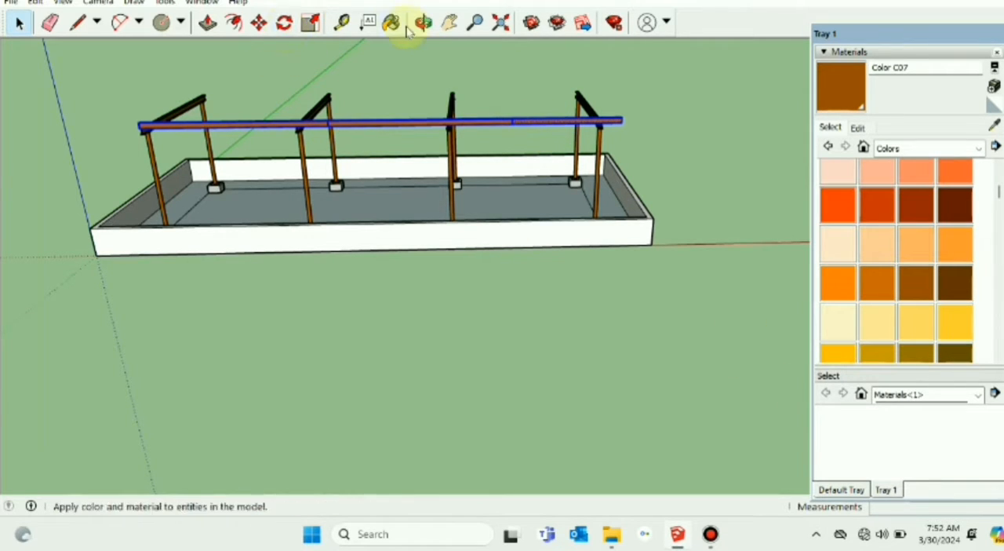
click(259, 23)
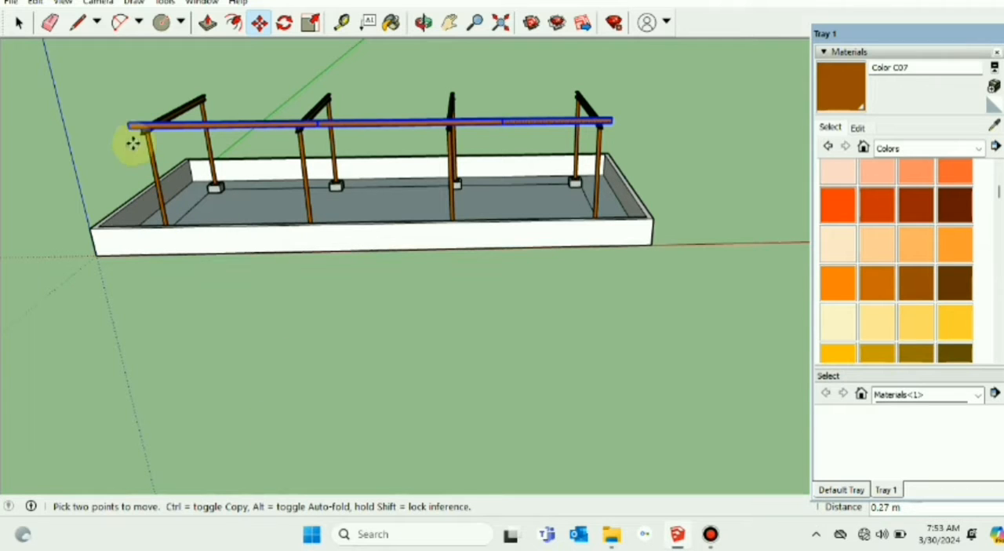
click(127, 124)
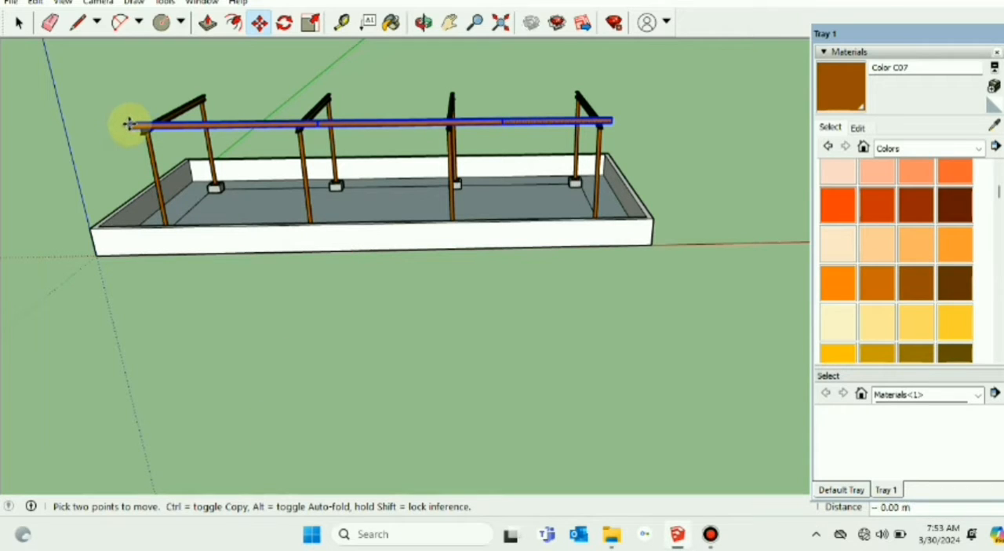
middle_drag(195, 224, 138, 133)
scroll(154, 156, up, 3)
click(136, 116)
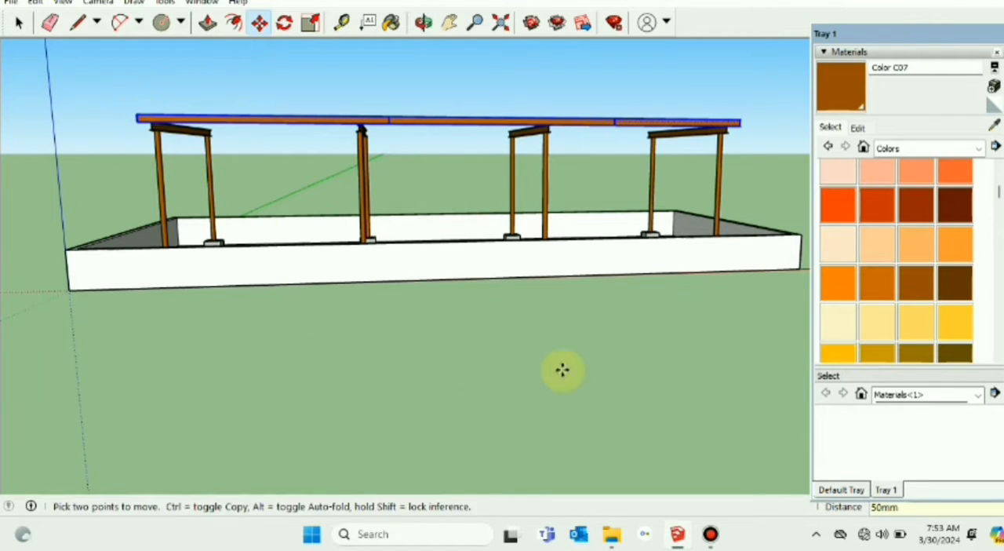
scroll(587, 367, down, 3)
key(Escape)
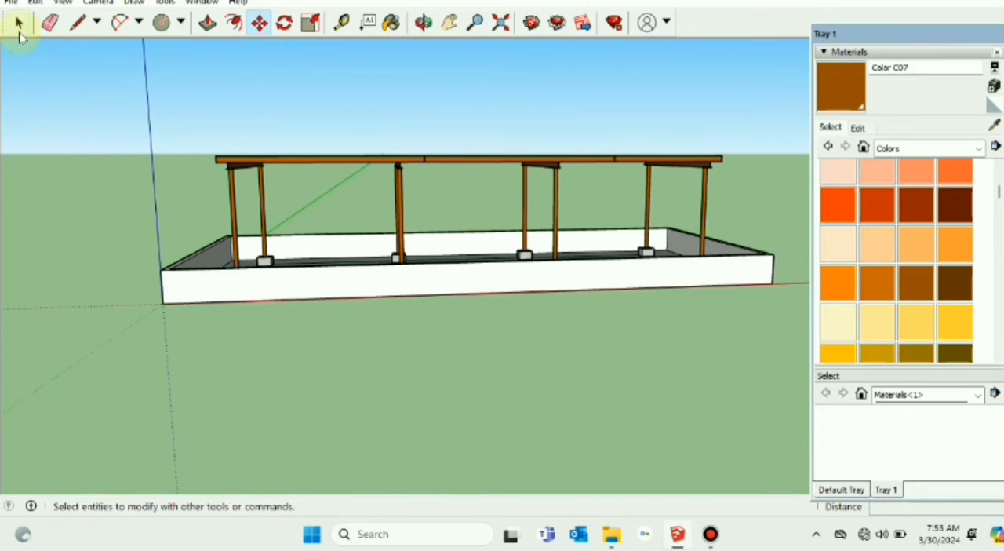
Step: Select the loose geometry of the shortened last purlin and make it a component
click(19, 24)
scroll(671, 288, down, 2)
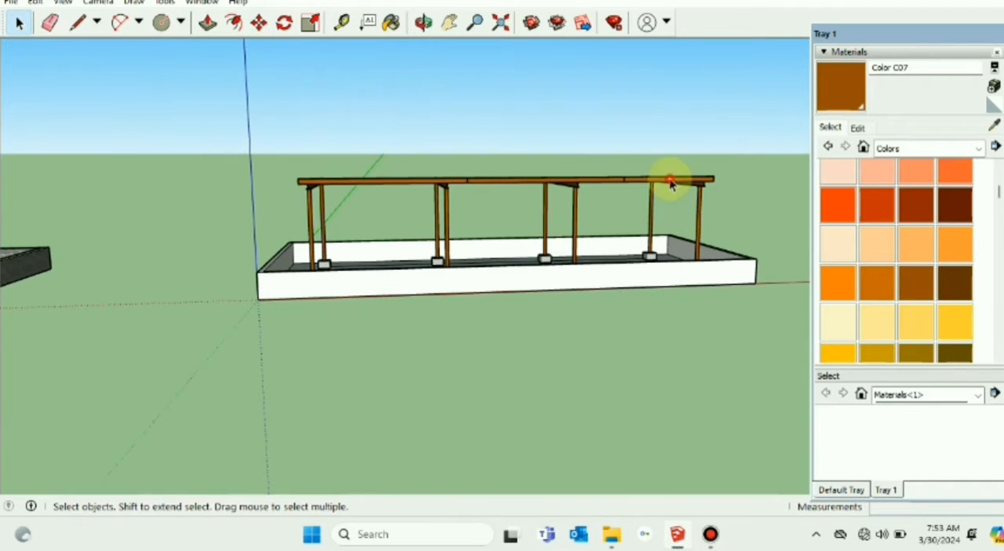
middle_drag(671, 185, 647, 185)
right_click(648, 191)
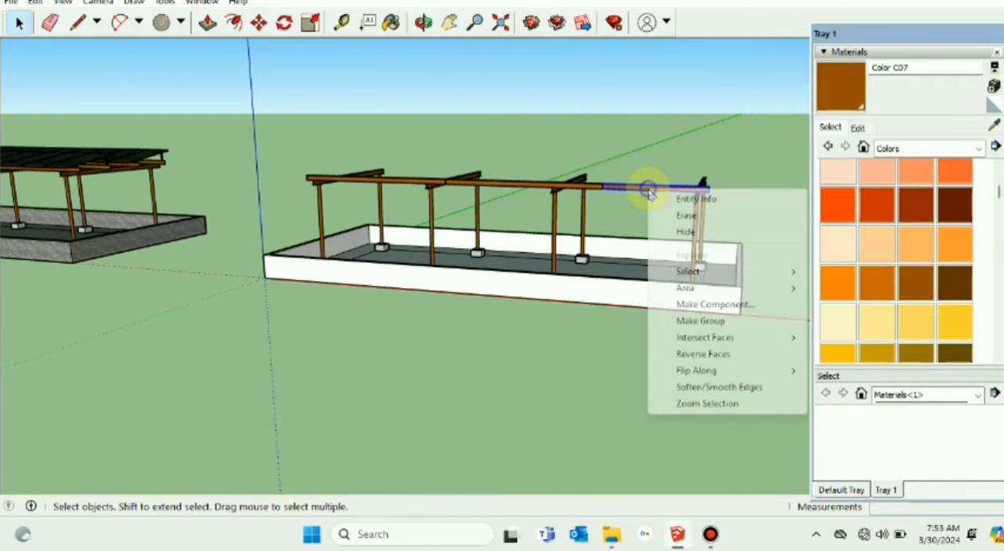
click(750, 307)
key(Return)
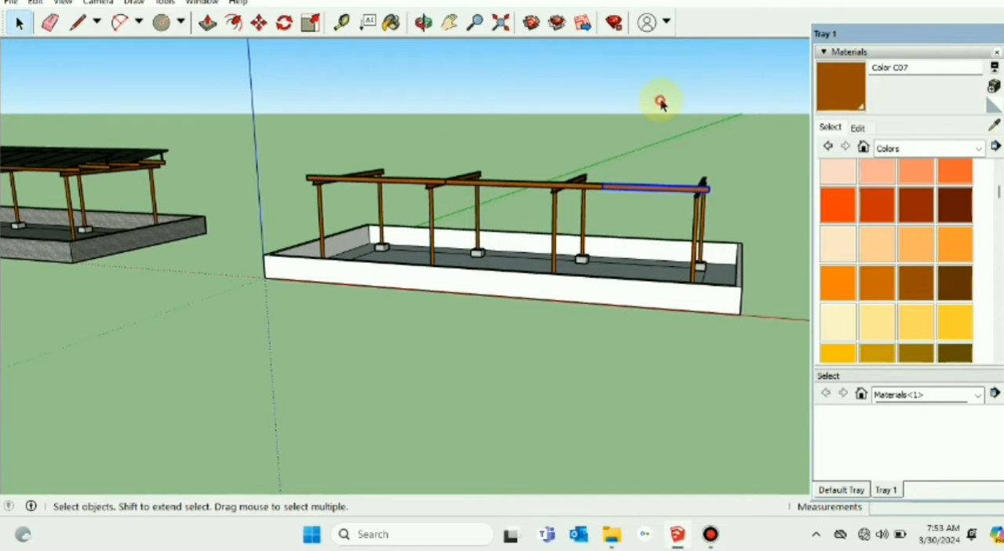
Step: Combine the three front purlin segments into a single component named "Lintle complete"
middle_drag(664, 195, 512, 265)
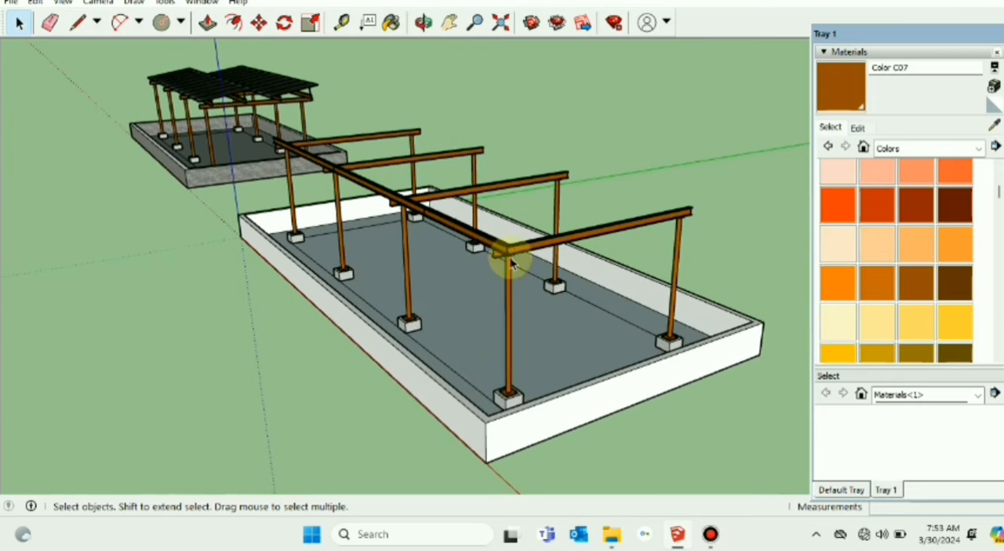
click(494, 251)
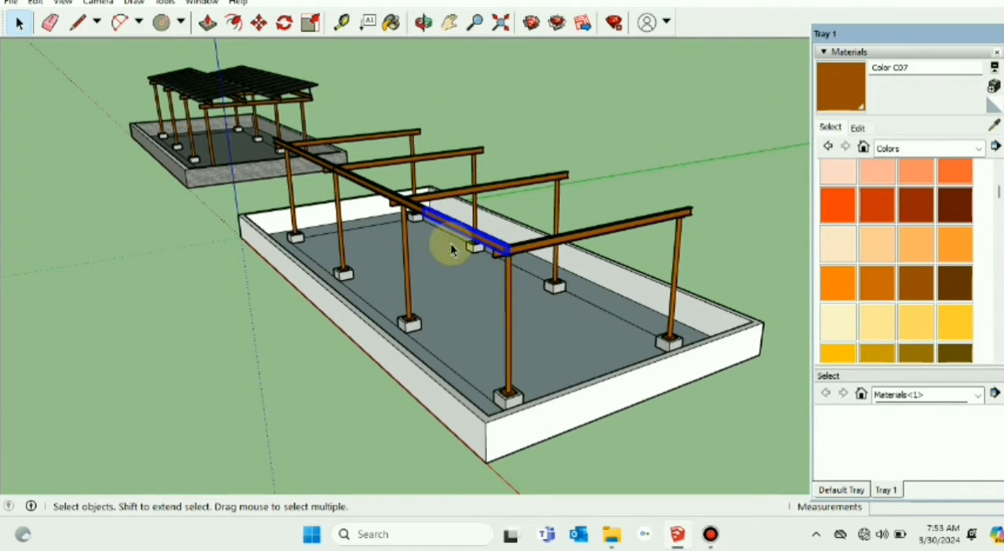
shift+click(409, 206)
shift+click(302, 159)
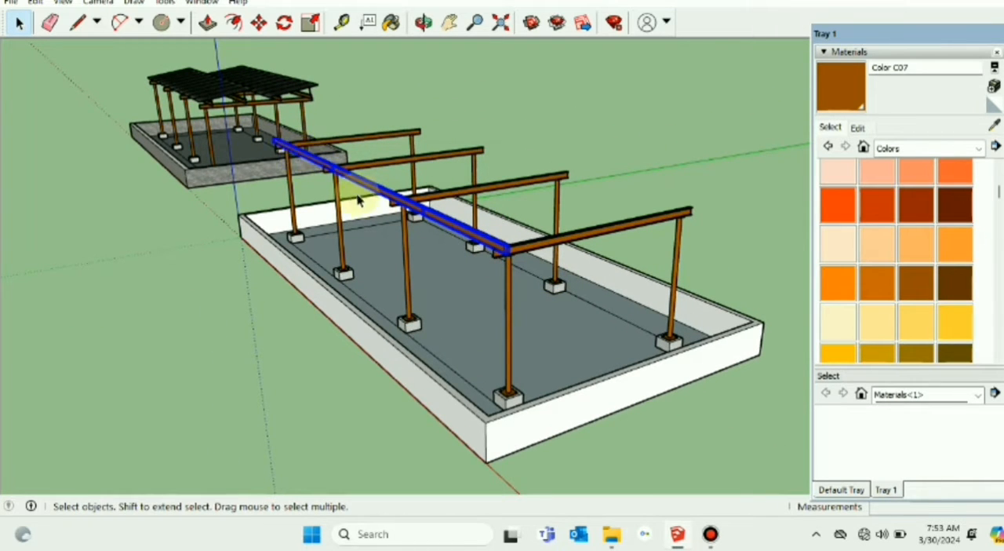
right_click(385, 197)
click(447, 322)
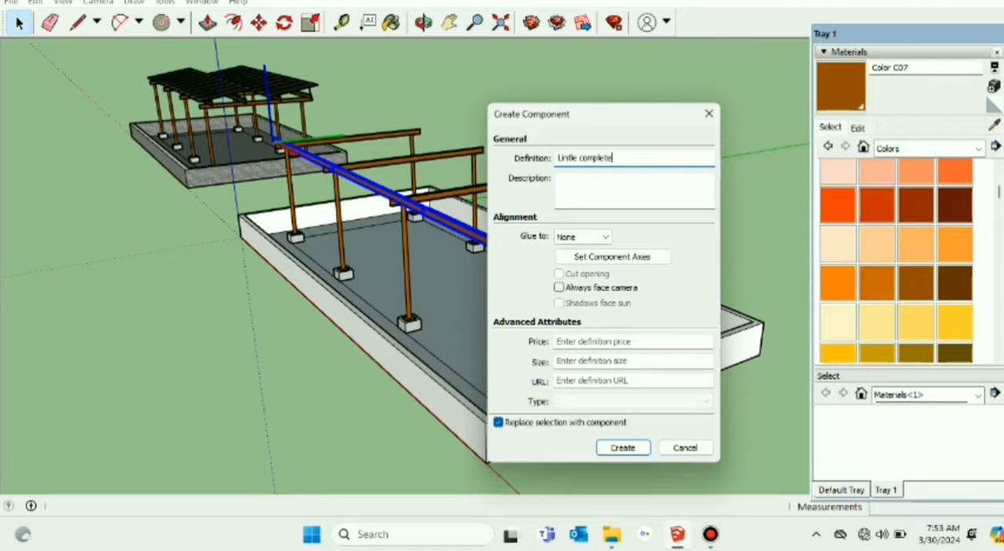
key(Return)
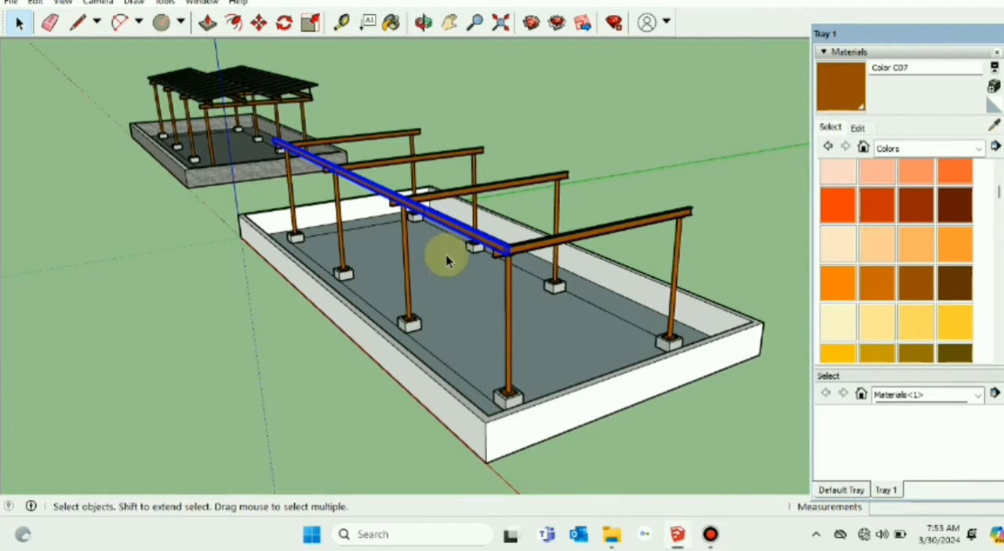
Step: Move the combined purlin by its bottom end corner 350 mm along the green axis, inward from the rafters' front ends
middle_drag(473, 259, 426, 286)
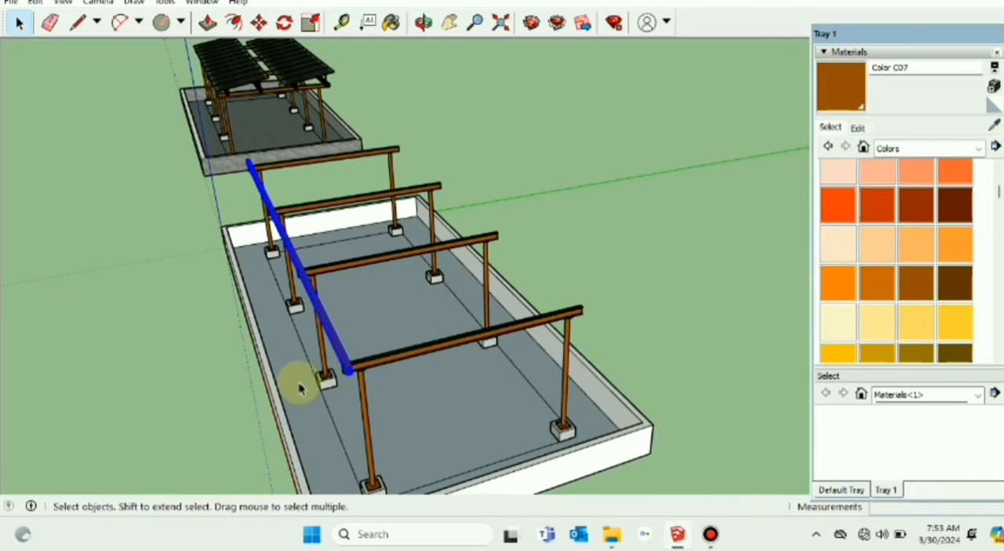
click(258, 24)
scroll(348, 403, up, 4)
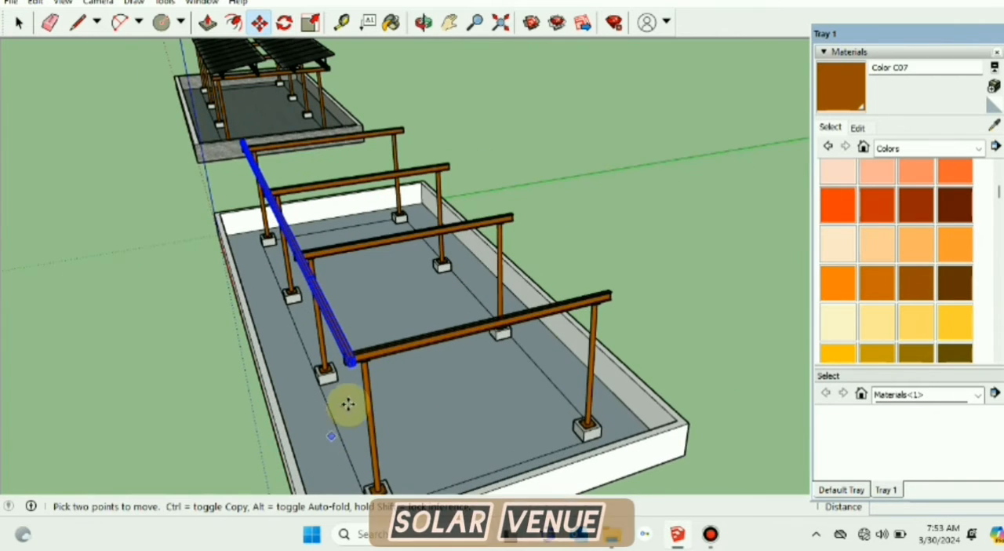
scroll(349, 397, up, 5)
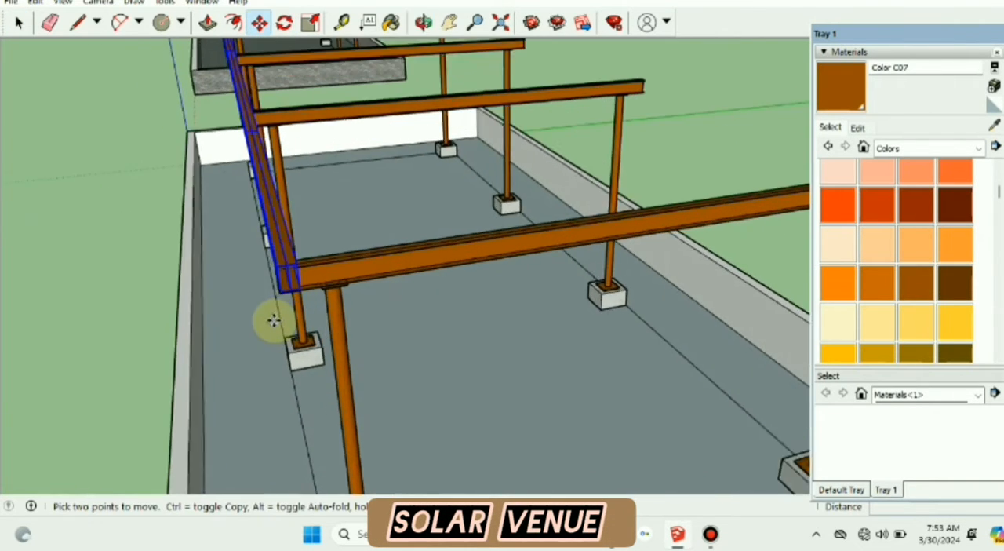
scroll(284, 289, up, 1)
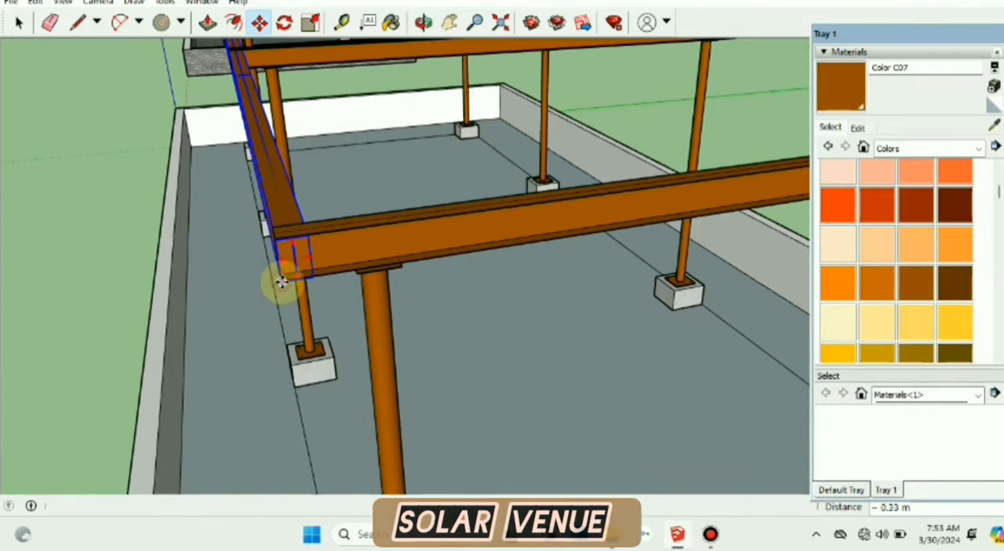
middle_drag(284, 282, 303, 246)
click(303, 247)
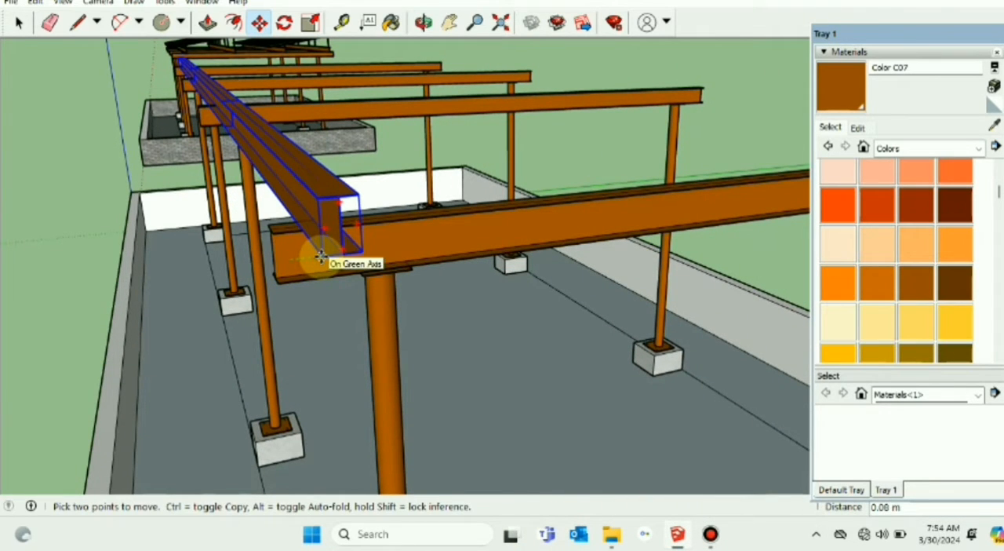
text(350mm)
key(Return)
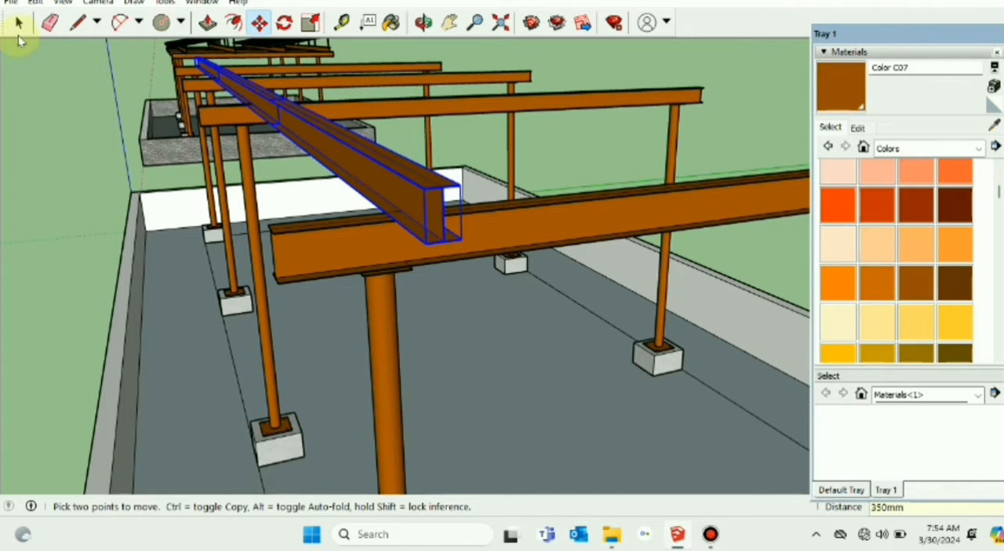
click(452, 24)
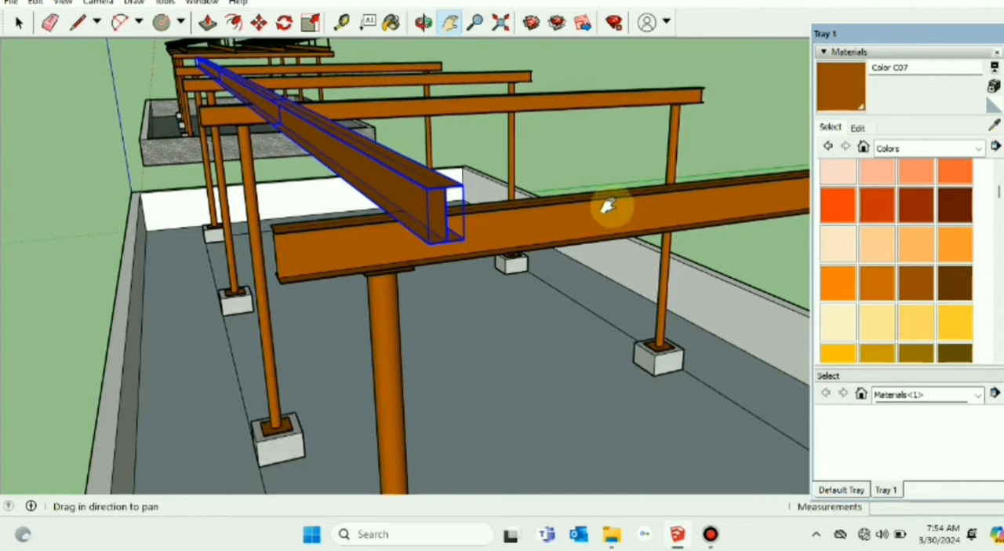
scroll(611, 180, down, 5)
middle_drag(637, 146, 387, 292)
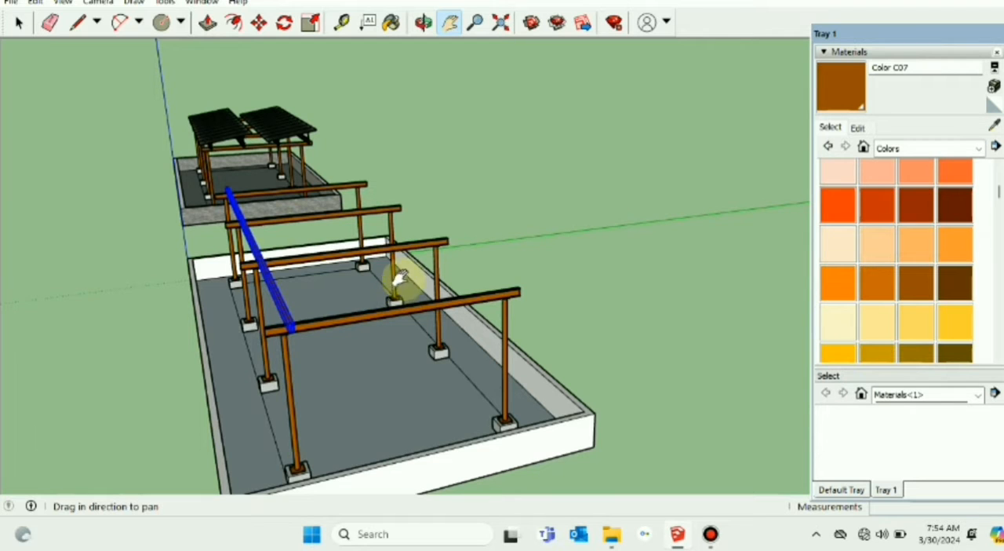
Step: Copy the full-length front purlin 1280 mm along the green axis toward the rafters' far ends
click(259, 24)
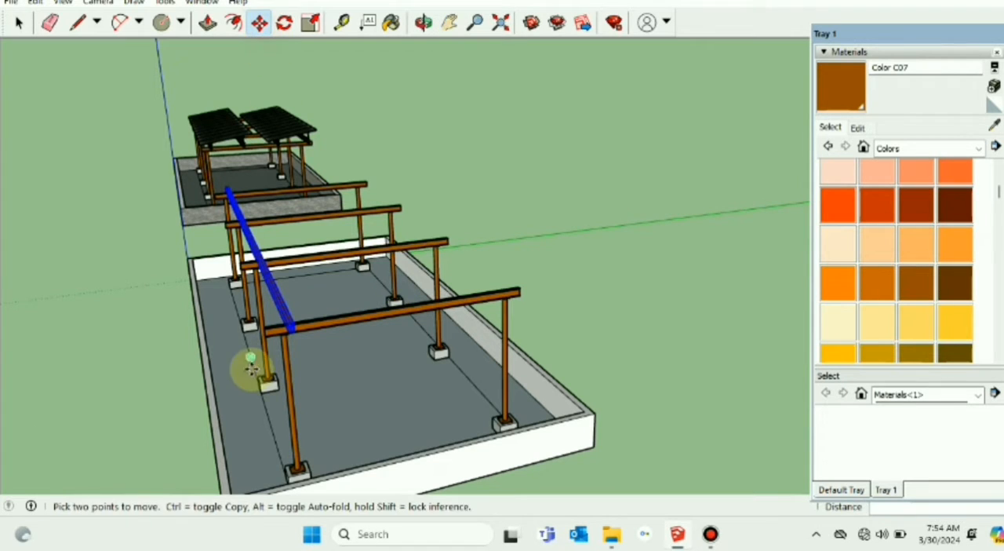
key(ctrl)
click(263, 328)
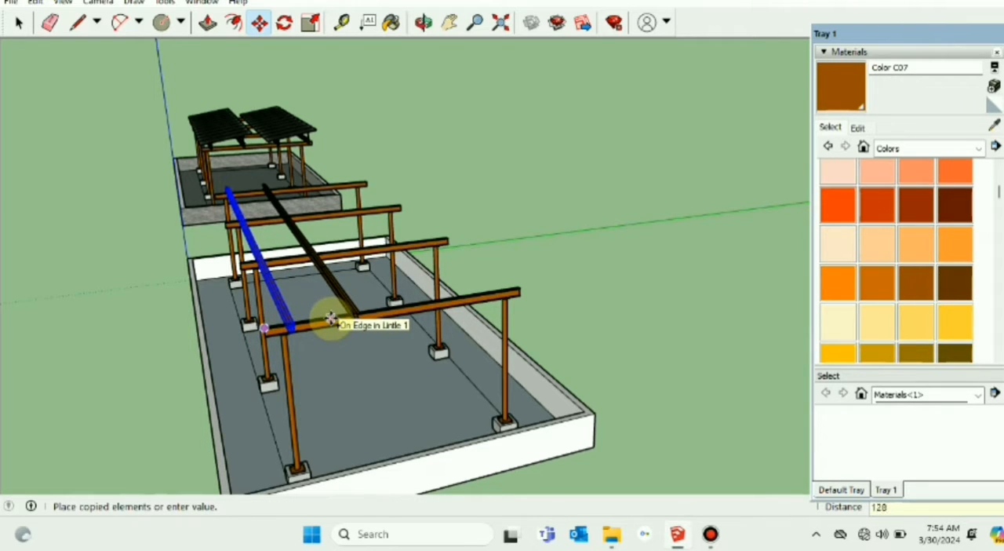
click(330, 318)
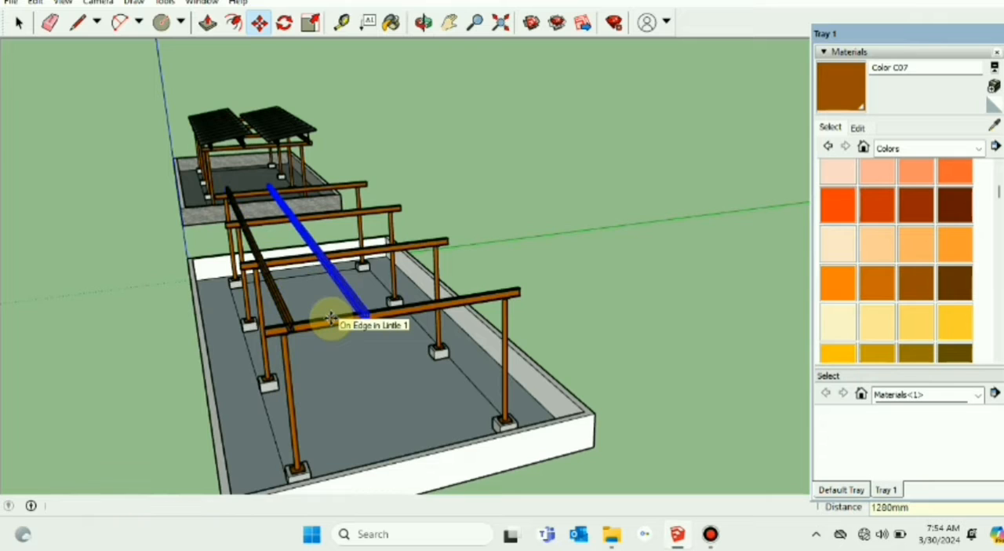
click(19, 23)
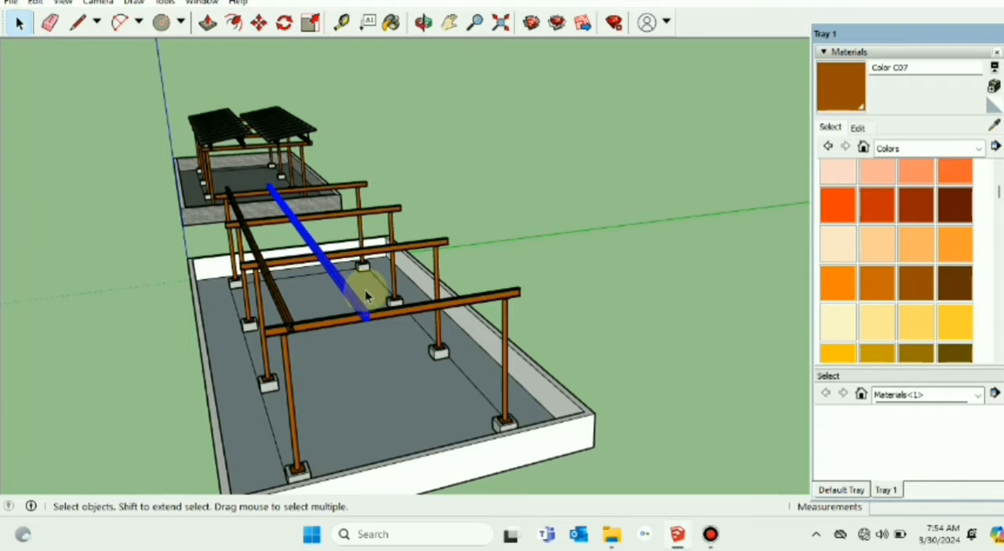
click(260, 24)
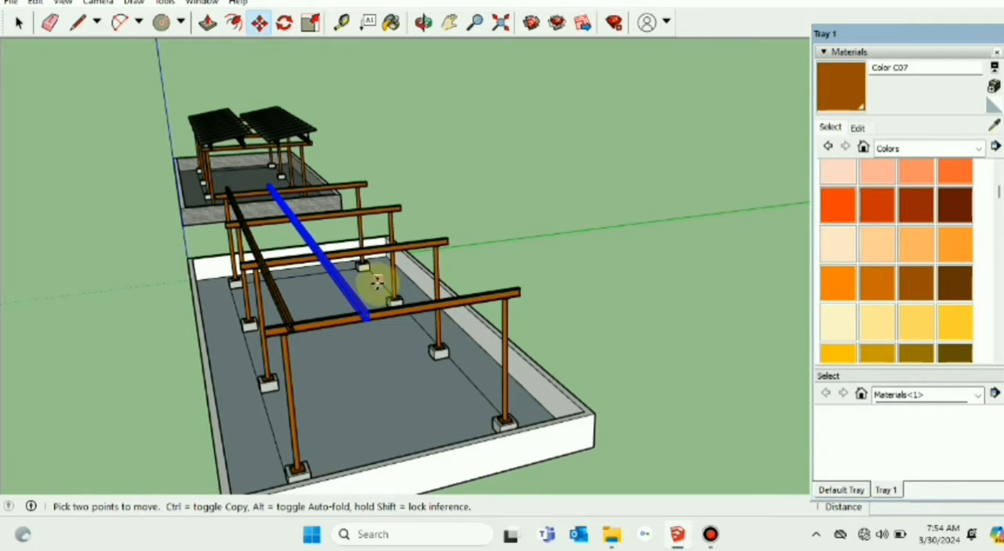
click(365, 320)
key(ctrl)
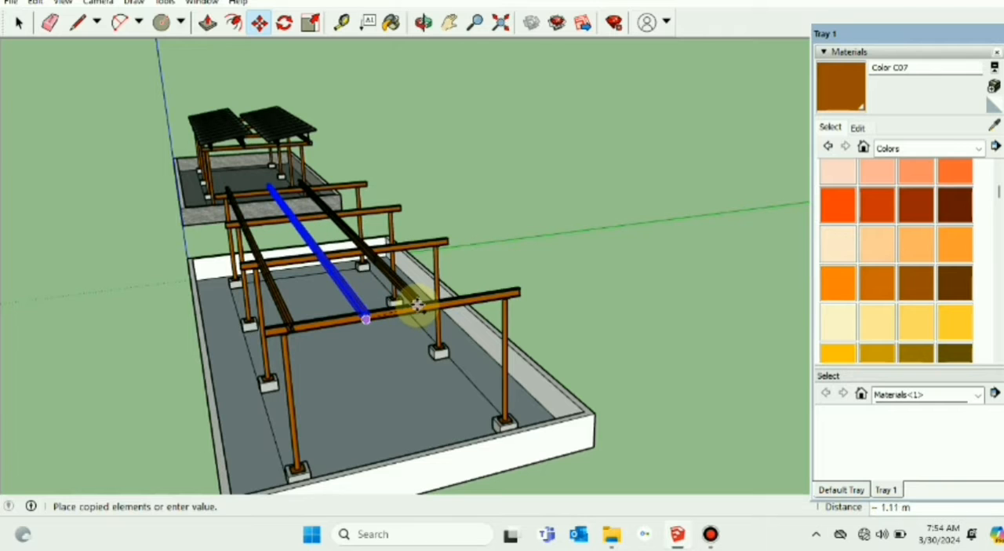
scroll(421, 310, up, 2)
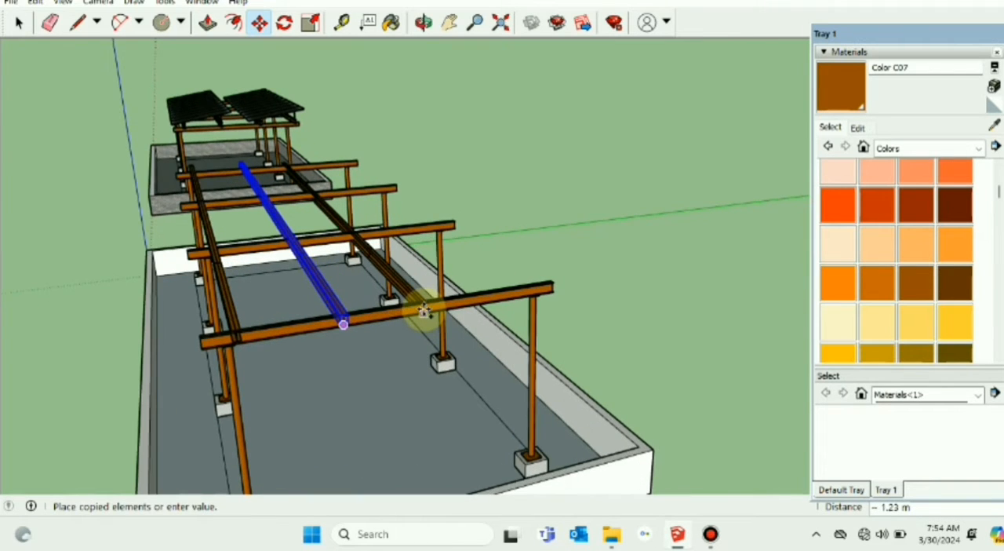
middle_drag(424, 312, 364, 298)
key(Escape)
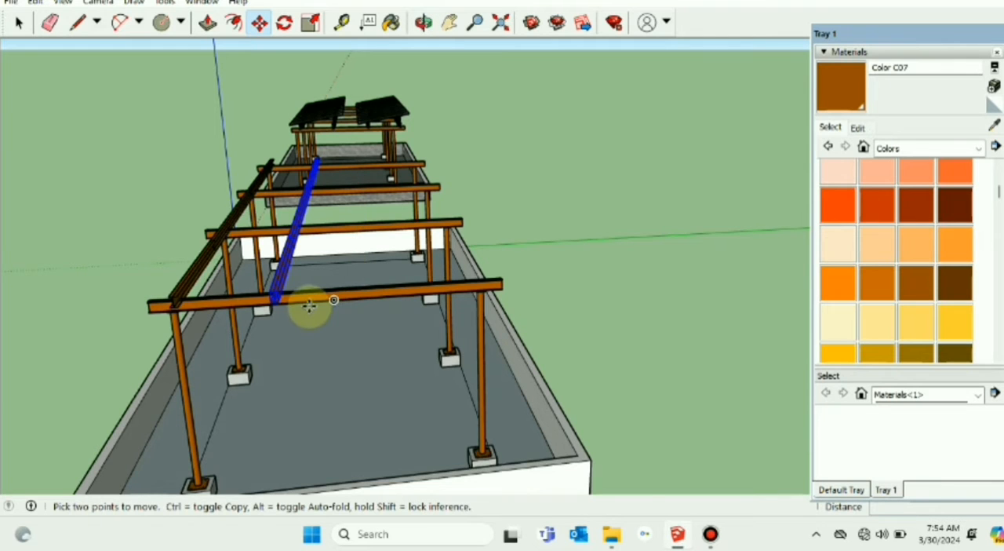
Step: Copy the second purlin by its bottom end corner 1400 mm along the green axis toward the rafters' far ends
scroll(307, 303, up, 2)
middle_drag(302, 303, 305, 283)
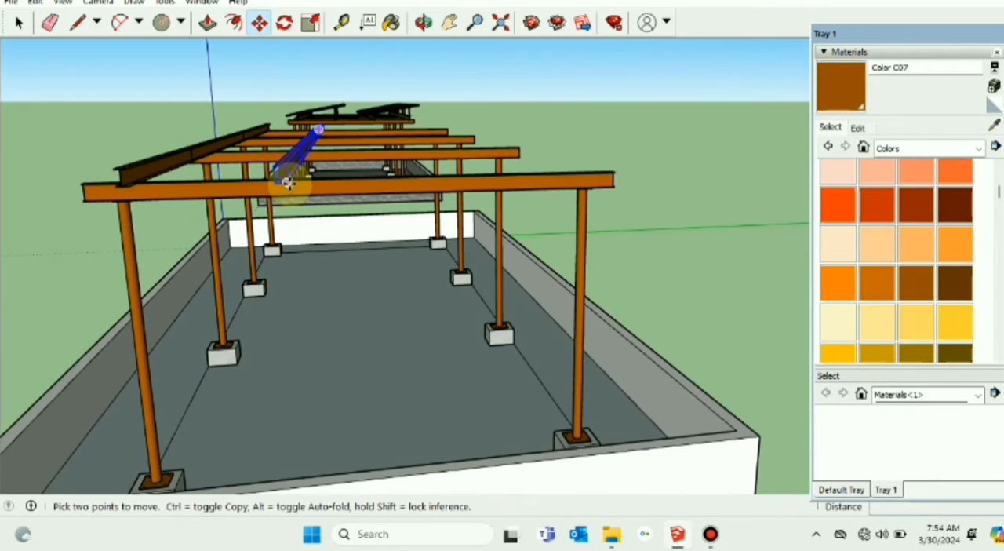
click(287, 182)
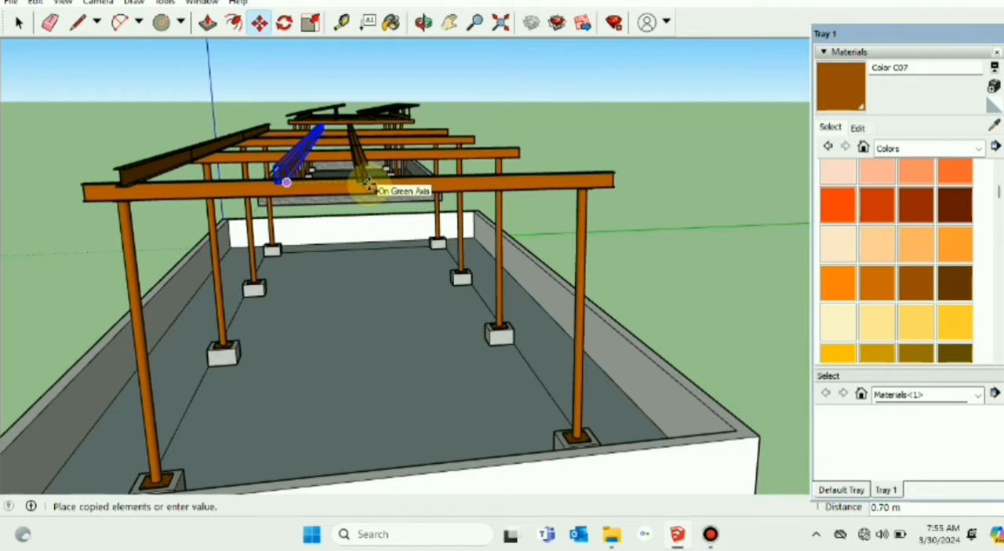
text(1400mm)
key(Return)
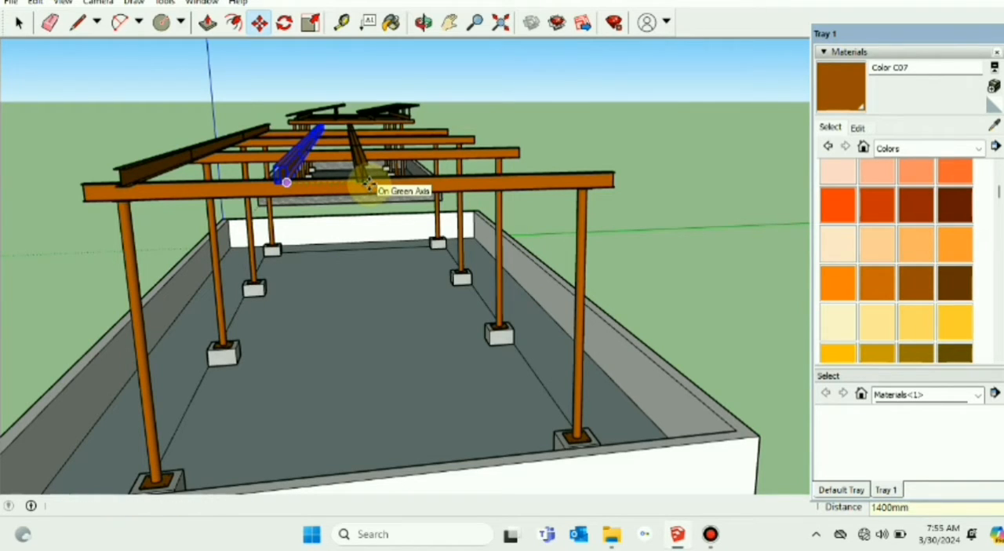
click(19, 24)
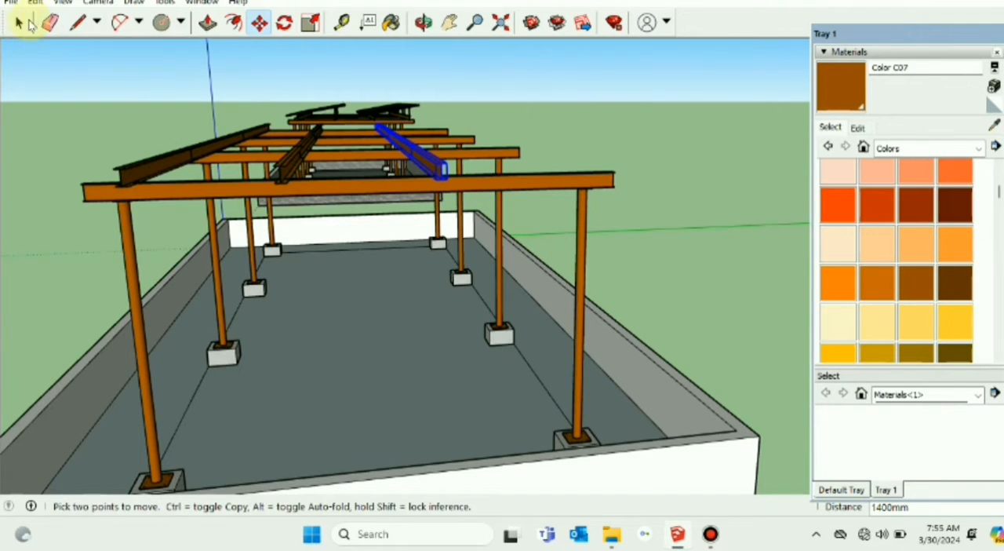
click(23, 24)
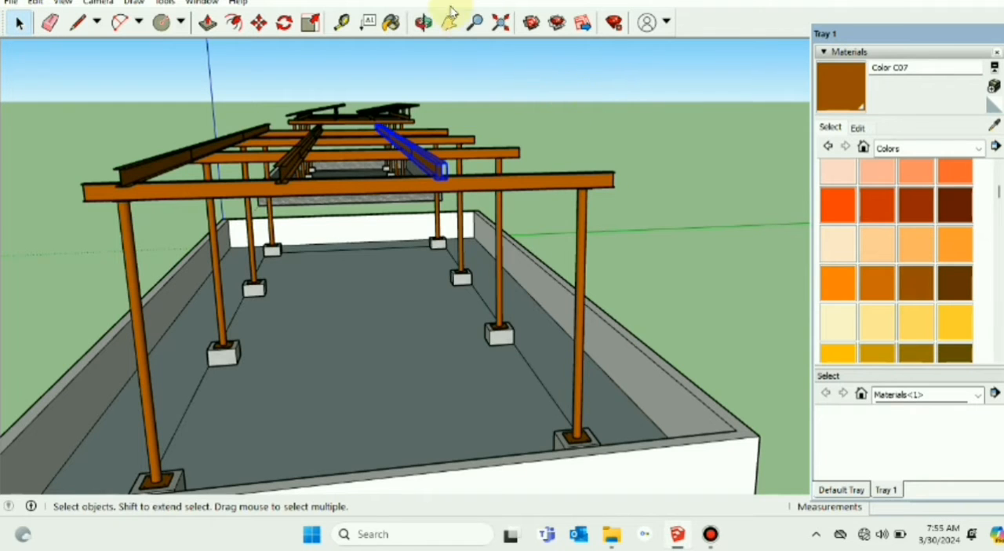
Step: Copy the third purlin by its bottom end corner 1280 mm along the green axis as the fourth purlin, and clear the selection
click(448, 22)
drag(528, 83, 443, 167)
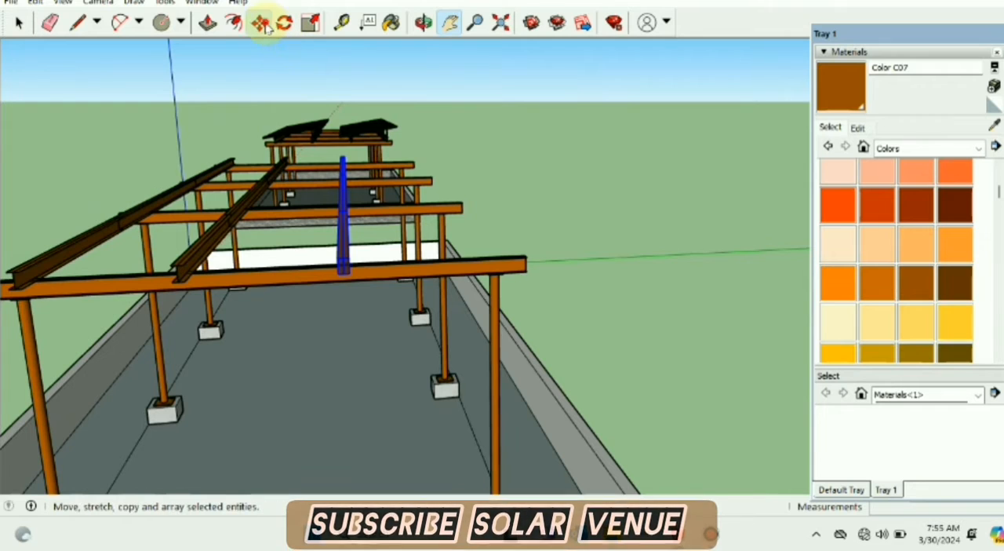
click(262, 24)
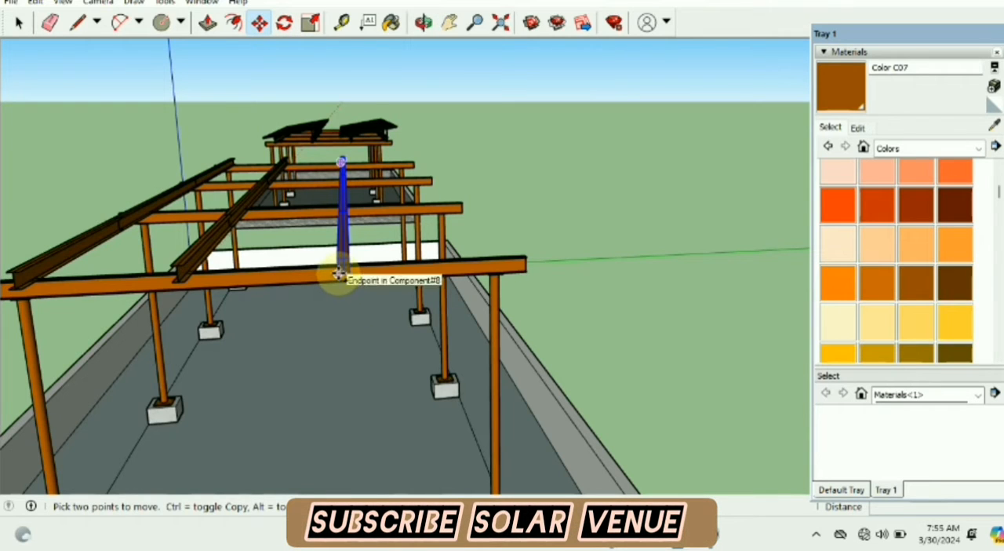
key(ctrl)
click(339, 273)
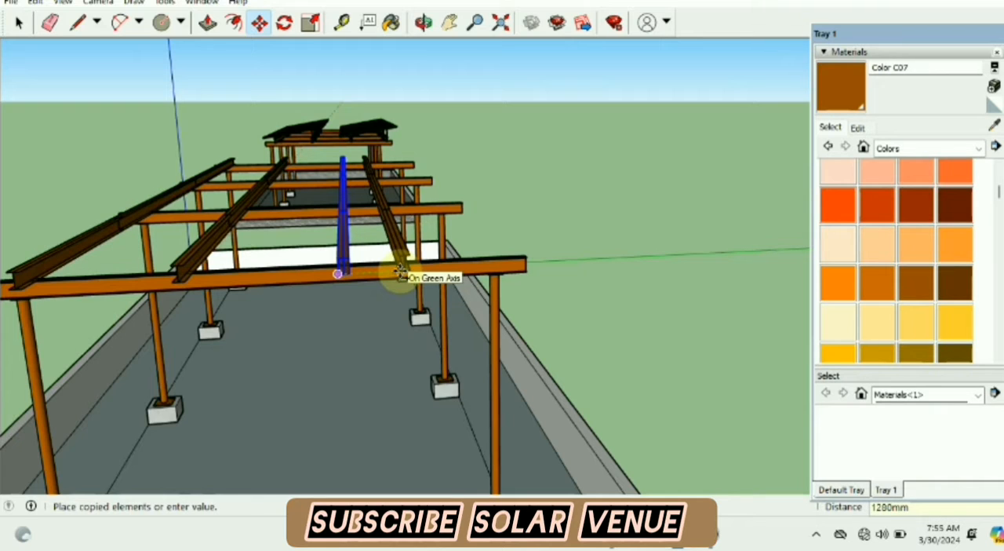
key(Return)
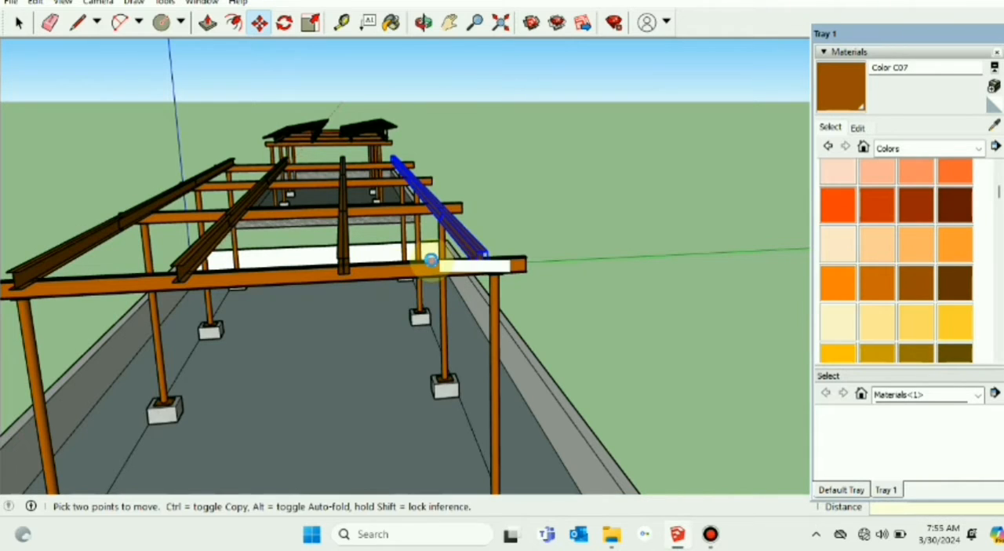
click(18, 23)
click(138, 179)
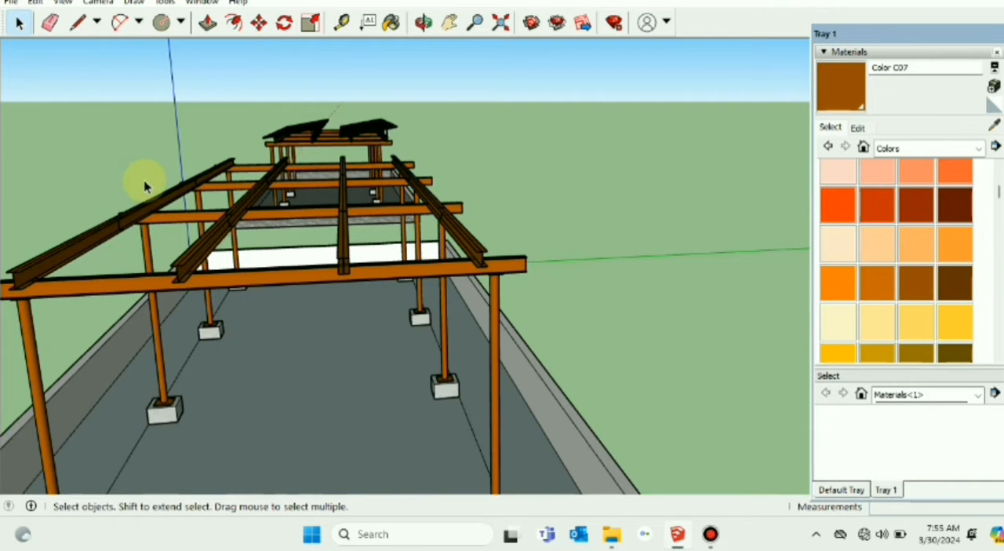
Step: Examine the layout of the four purlins across the rafters from the long side of the roof
middle_drag(139, 179, 493, 348)
scroll(493, 347, down, 5)
middle_drag(320, 400, 337, 376)
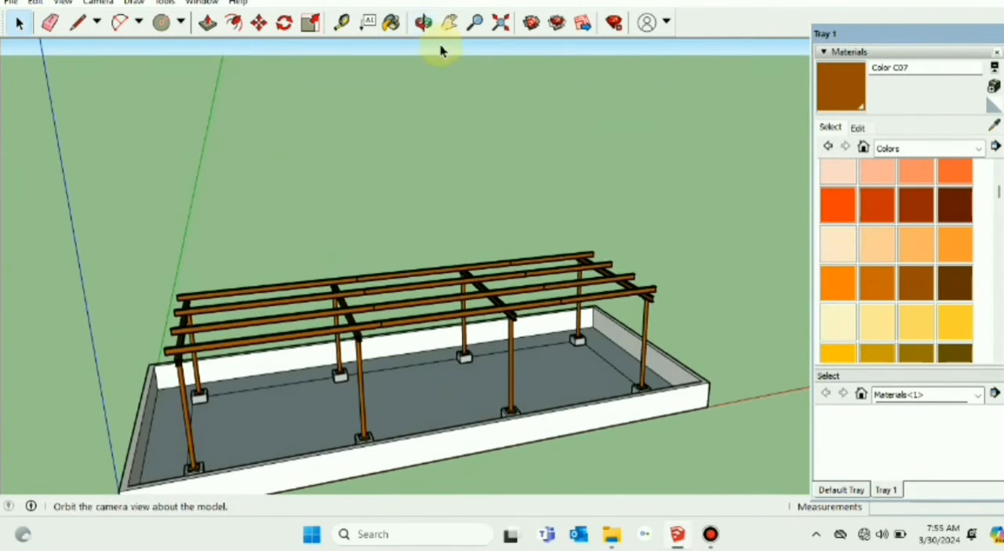
click(449, 22)
drag(344, 132, 440, 130)
middle_drag(391, 173, 402, 170)
scroll(353, 316, up, 3)
scroll(349, 316, up, 2)
middle_drag(348, 314, 205, 168)
scroll(197, 307, down, 4)
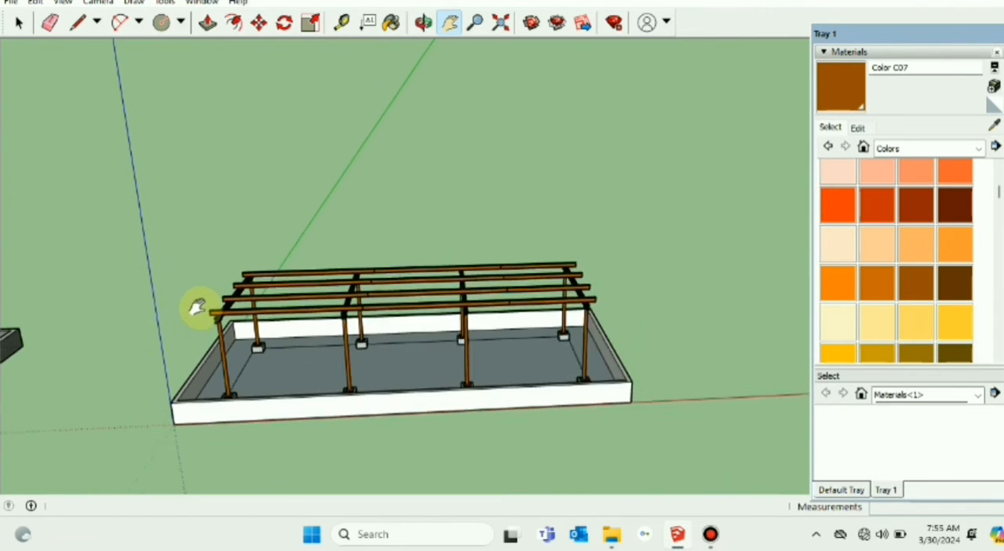
Step: Select the short and tall panel support pieces at the reference structure's end and move them about 6.65 m out along the red axis
drag(112, 291, 211, 232)
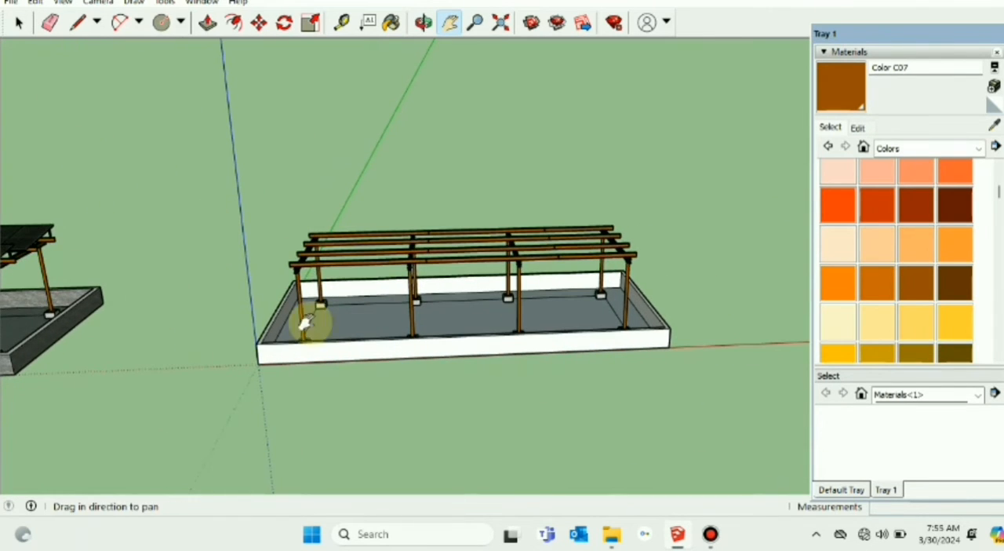
drag(88, 280, 241, 282)
middle_drag(240, 283, 321, 240)
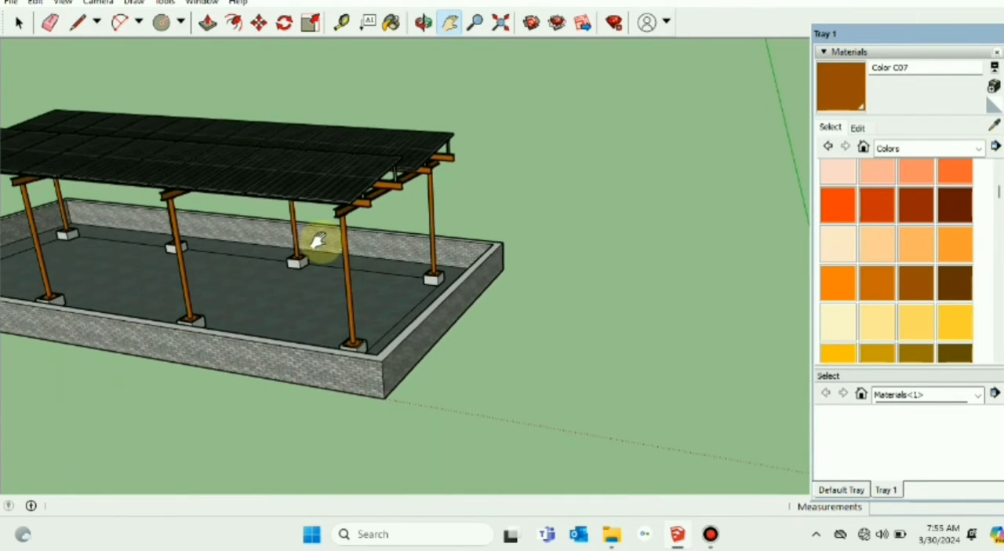
click(17, 22)
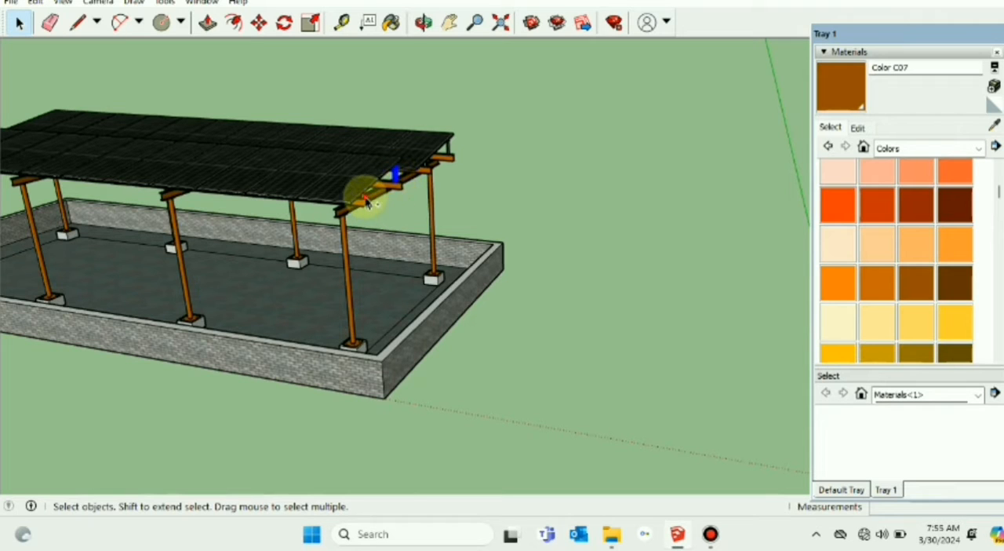
click(259, 22)
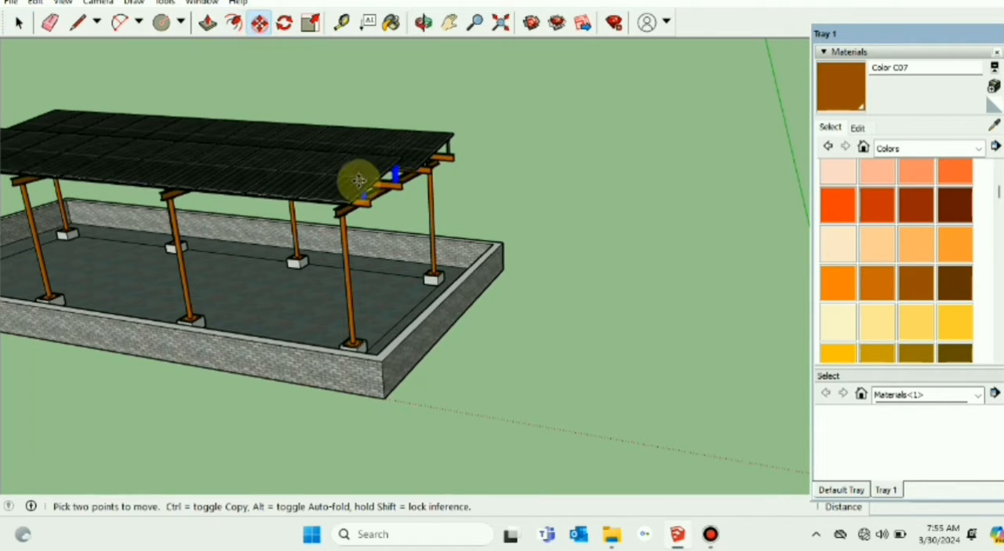
click(400, 208)
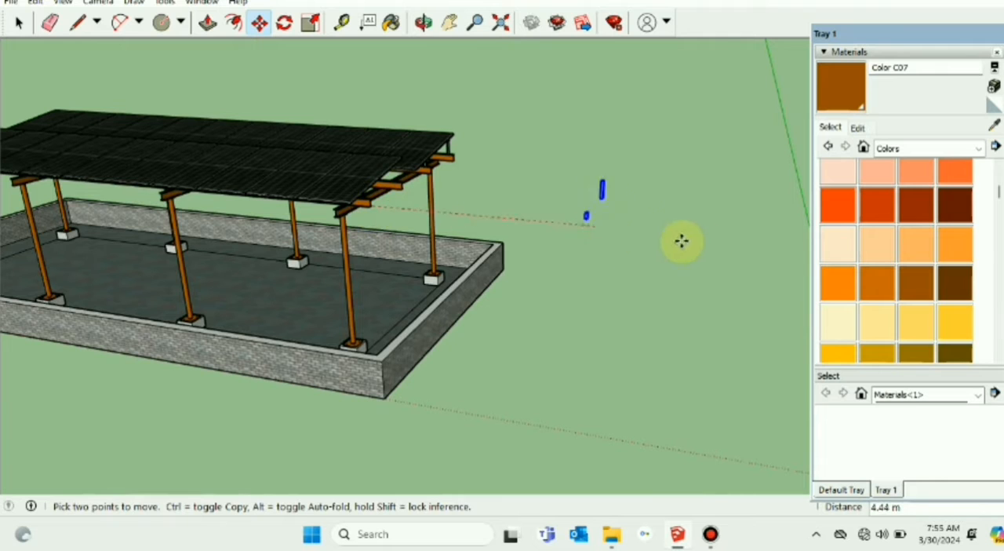
click(732, 238)
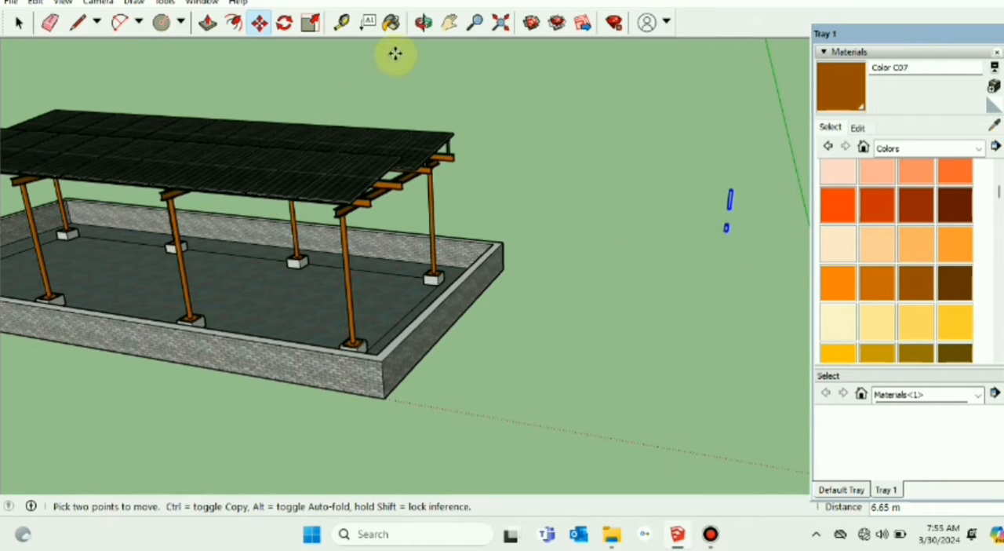
Step: Select only the short support piece and move it about 3.82 m to the front purlin at the new structure's first rafter
click(448, 24)
drag(574, 115, 369, 183)
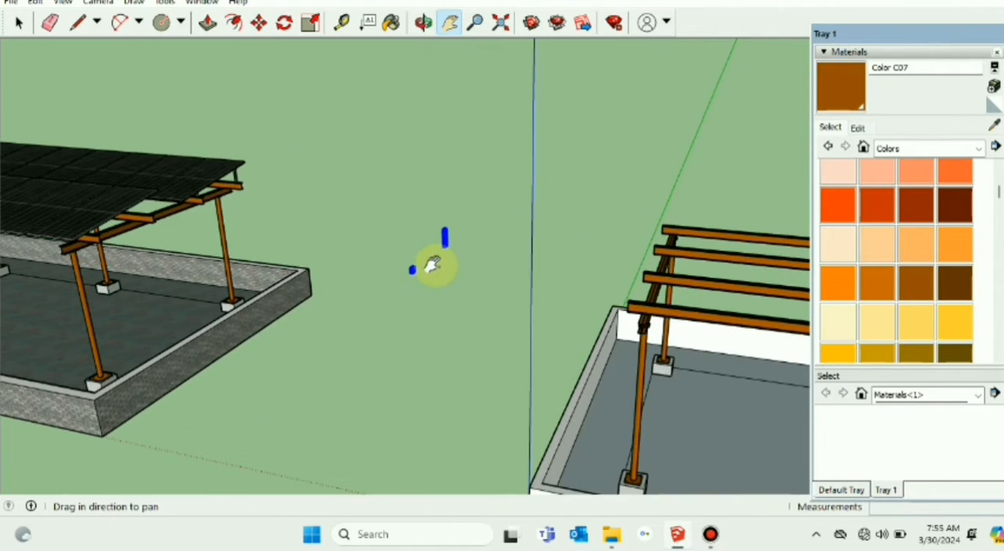
scroll(439, 255, up, 4)
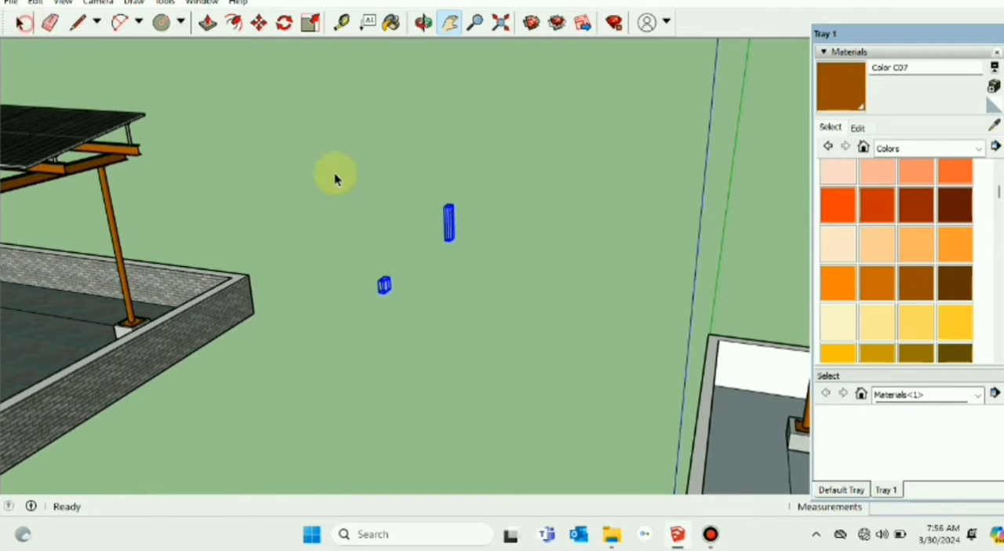
click(342, 181)
middle_drag(479, 407, 304, 232)
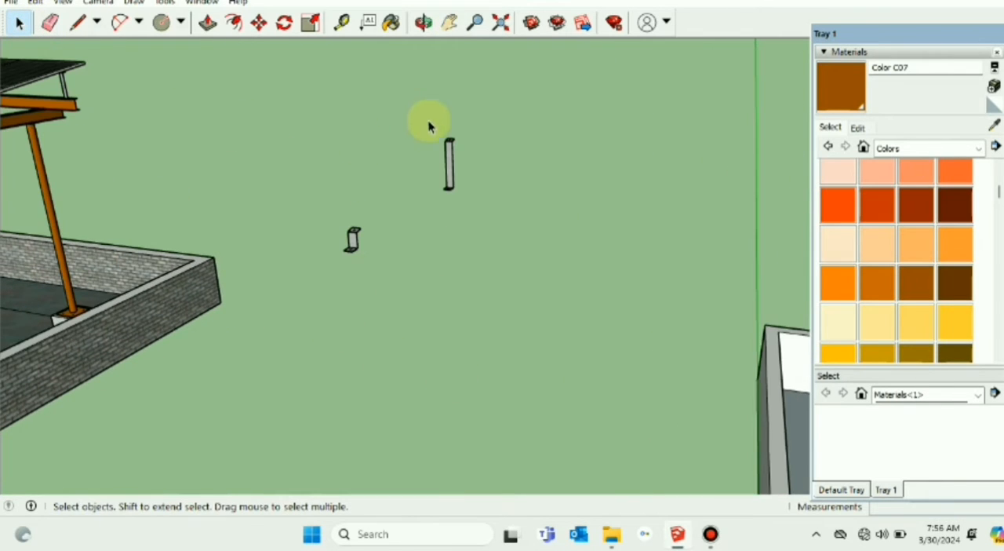
click(448, 24)
middle_drag(303, 436, 384, 419)
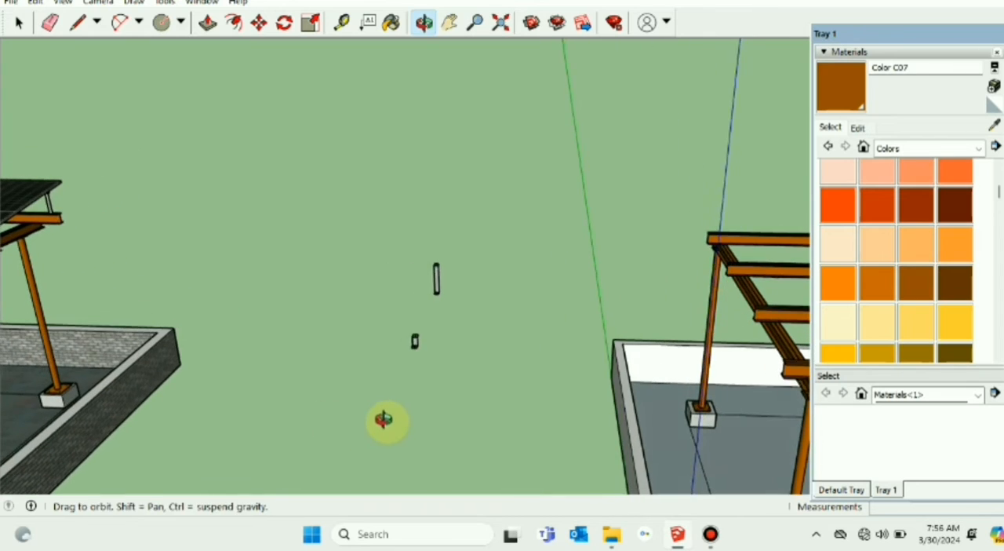
drag(471, 231, 260, 335)
click(17, 23)
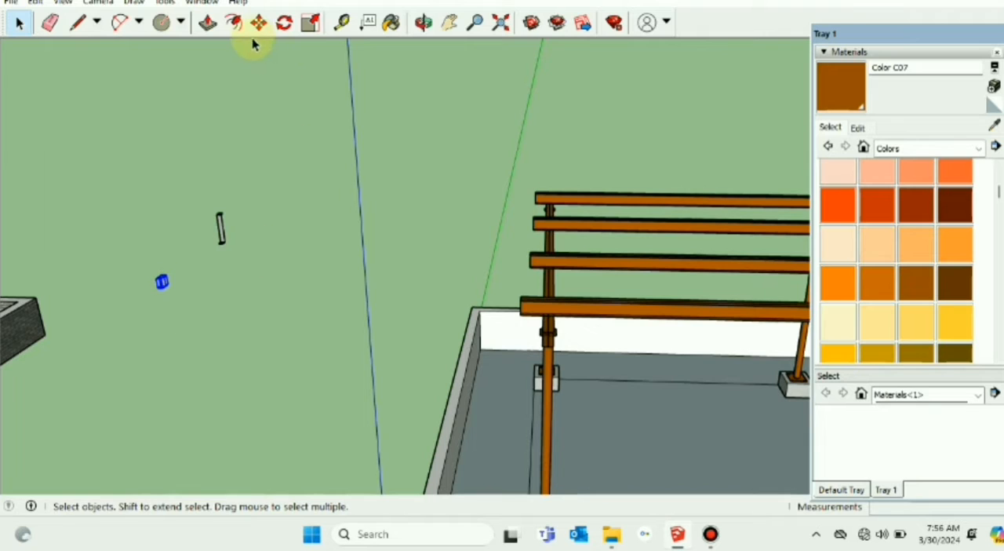
click(258, 22)
click(193, 291)
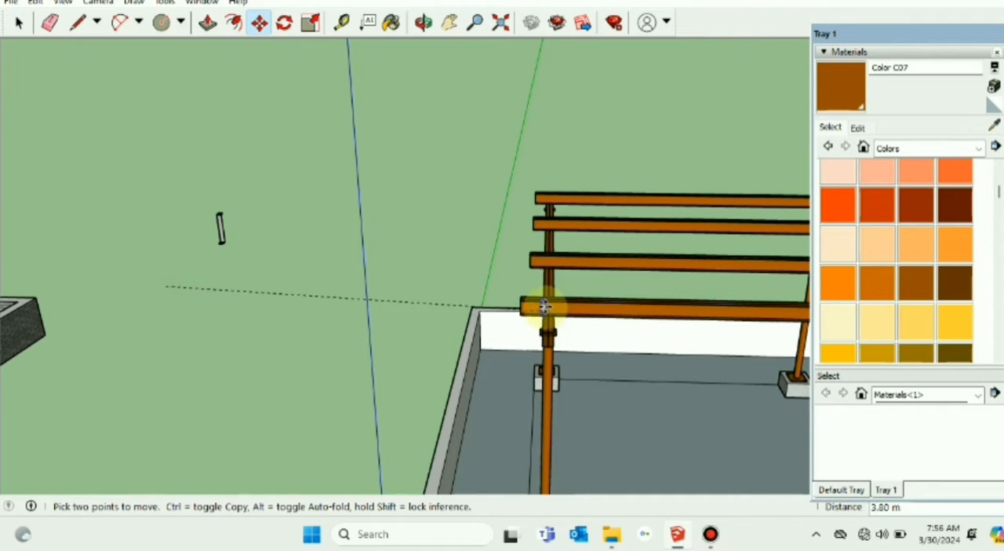
click(549, 293)
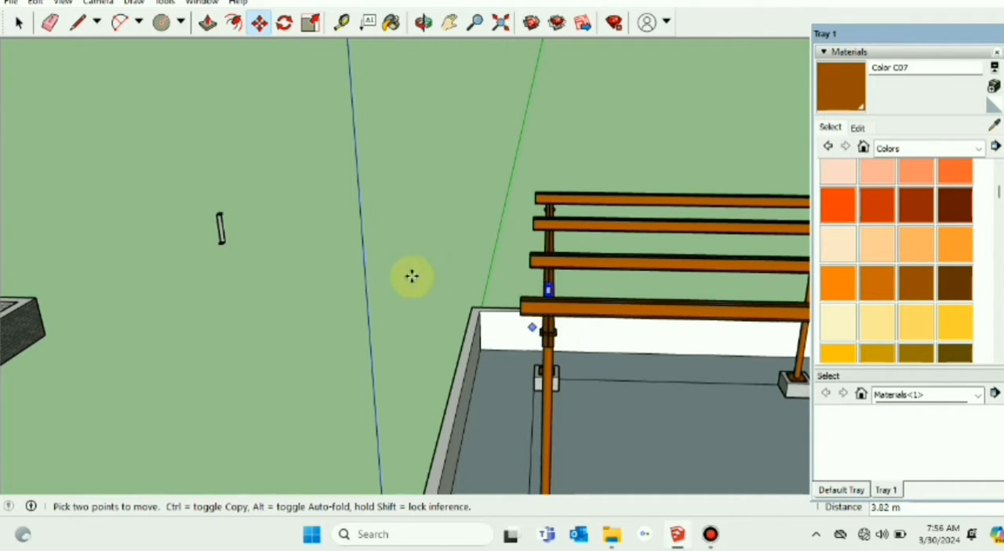
Step: Move the short support piece in small shifts until its base rests on the front purlin's upper flange above the first rafter
scroll(569, 313, up, 3)
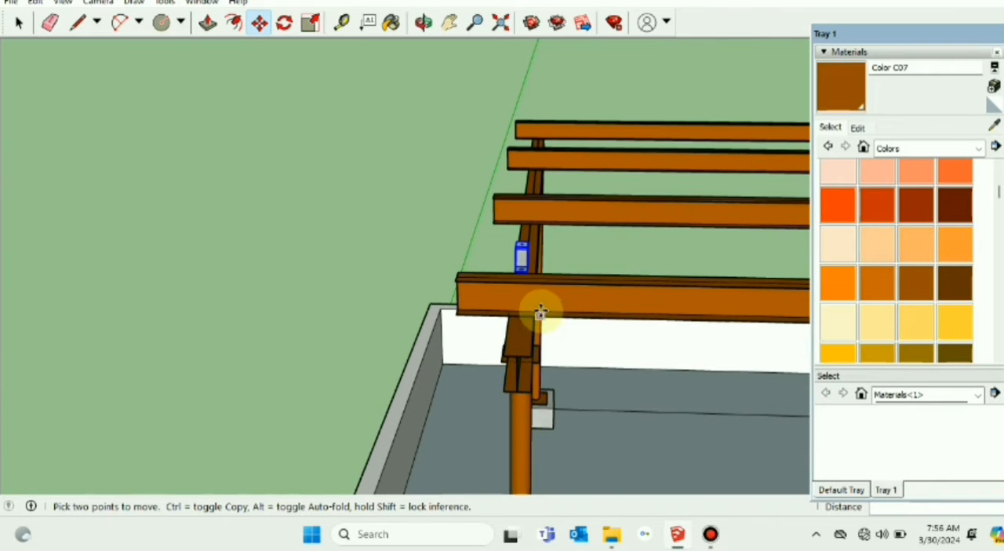
middle_drag(538, 307, 566, 299)
scroll(563, 295, up, 2)
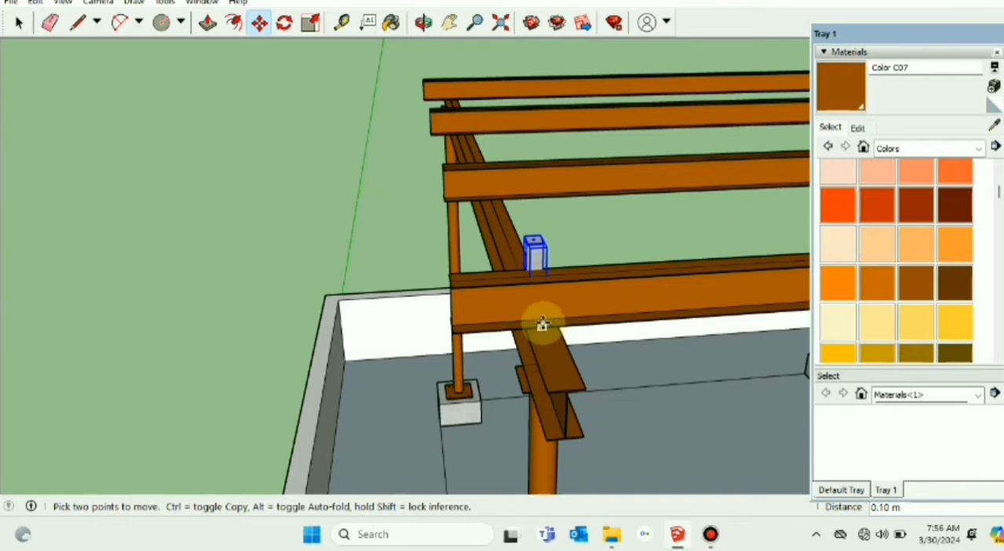
scroll(542, 324, up, 1)
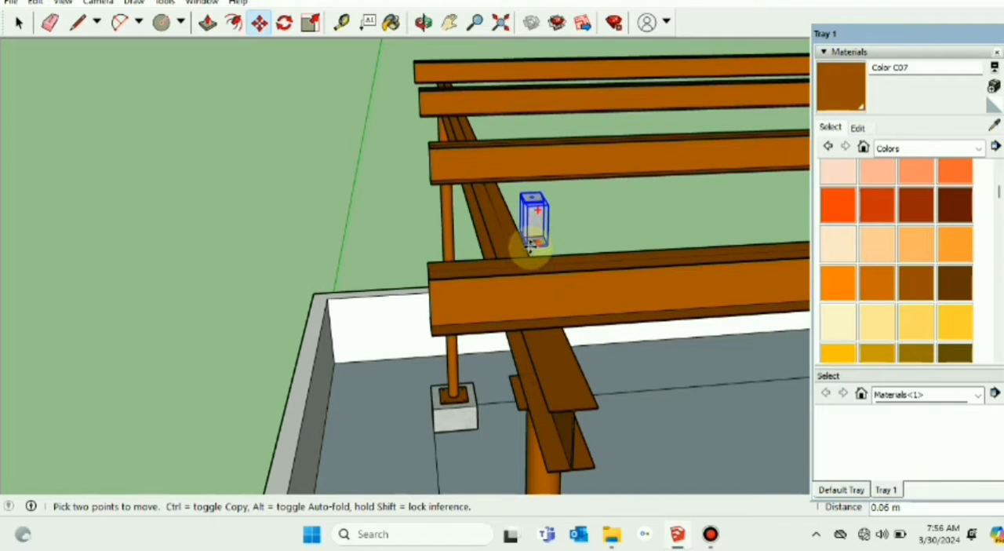
scroll(537, 272, up, 2)
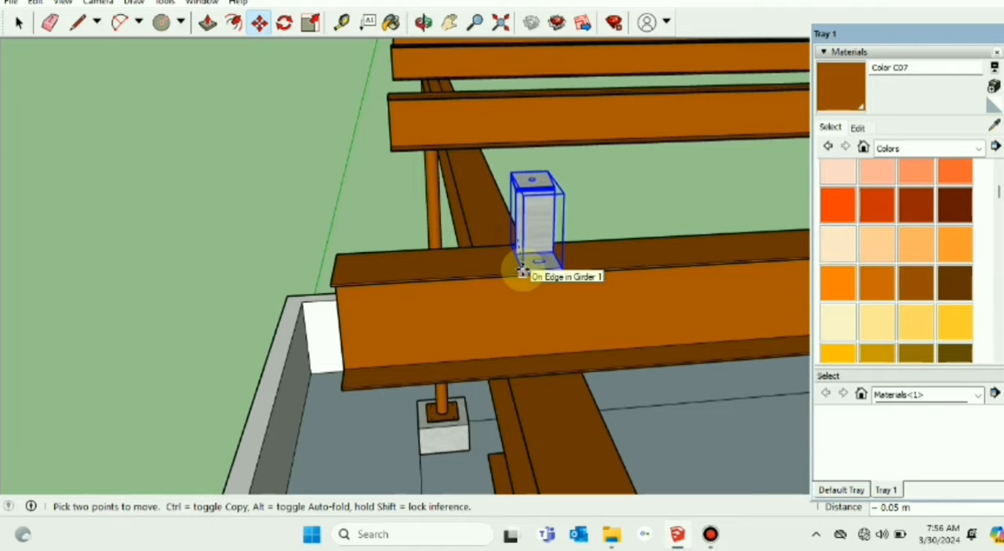
Step: Draw a line about 1.62 m long from the short support's base corner along the green axis, past the second purlin
scroll(555, 343, down, 2)
middle_drag(554, 348, 446, 348)
scroll(445, 348, down, 3)
click(19, 23)
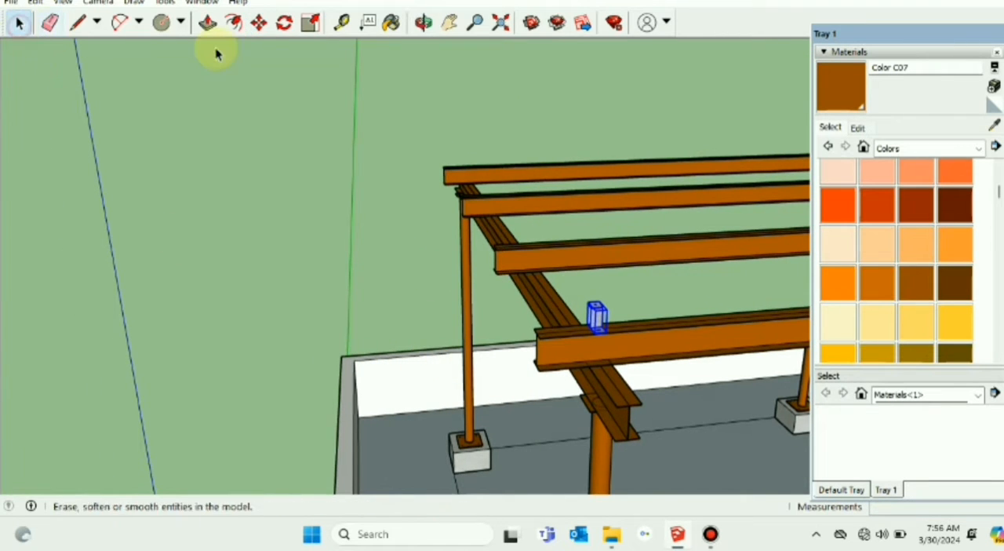
click(77, 23)
click(596, 333)
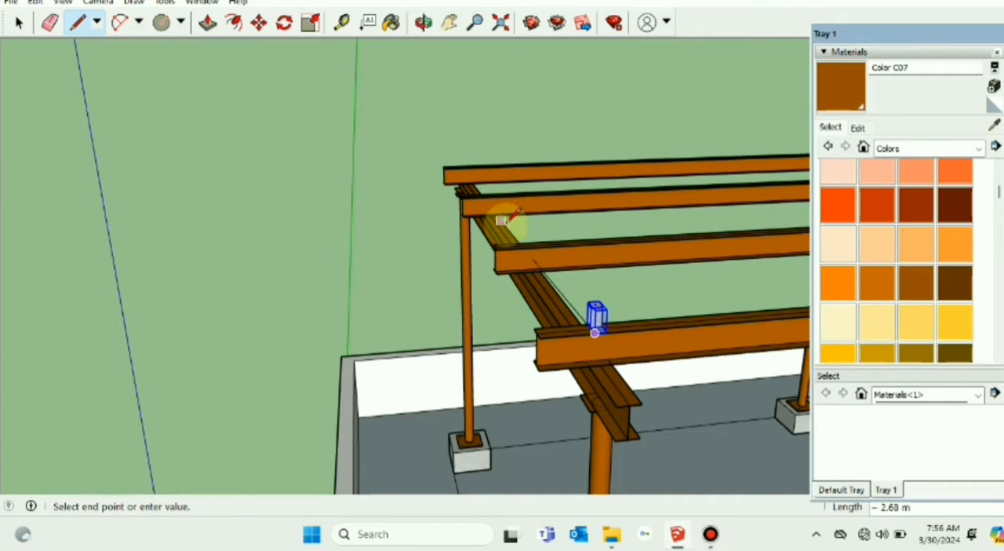
scroll(510, 217, up, 2)
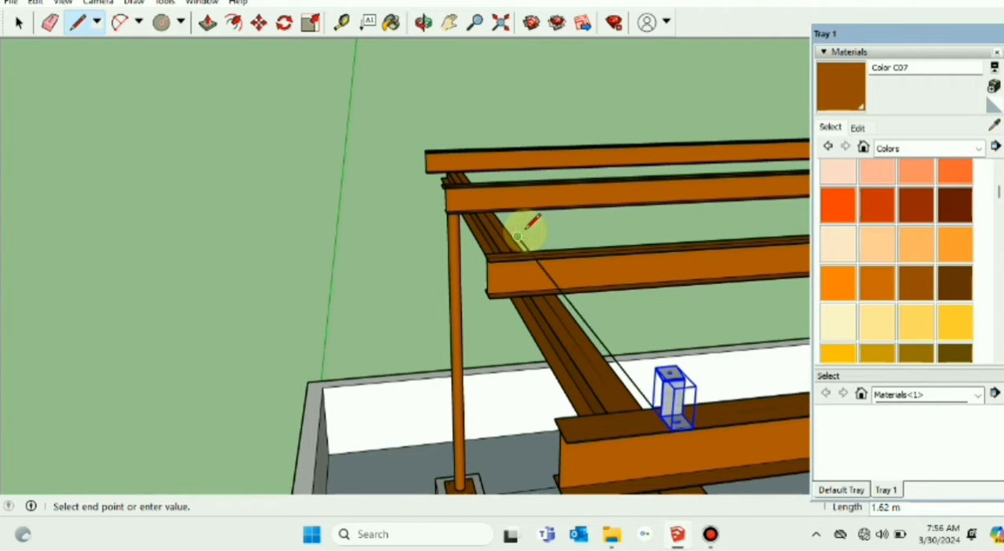
key(Escape)
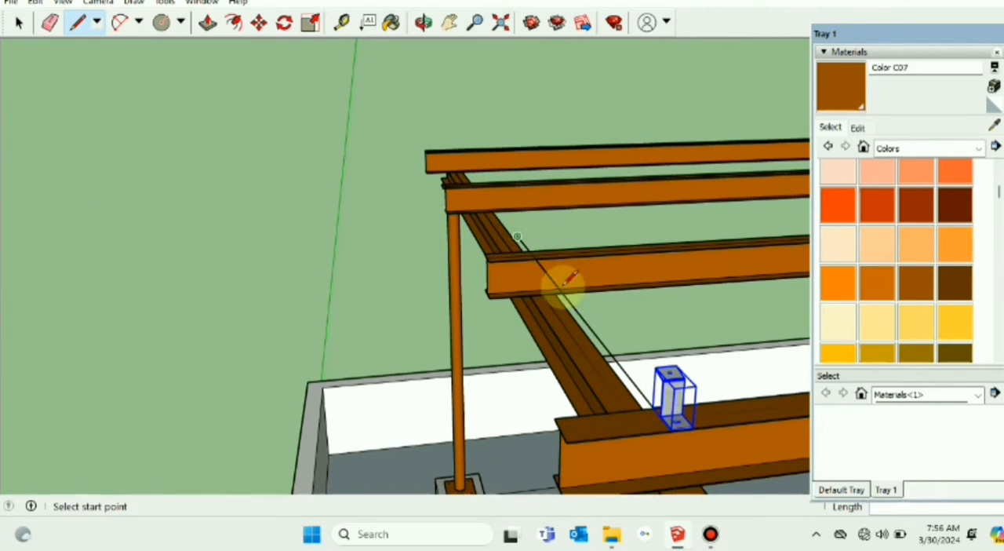
click(20, 25)
scroll(227, 163, down, 4)
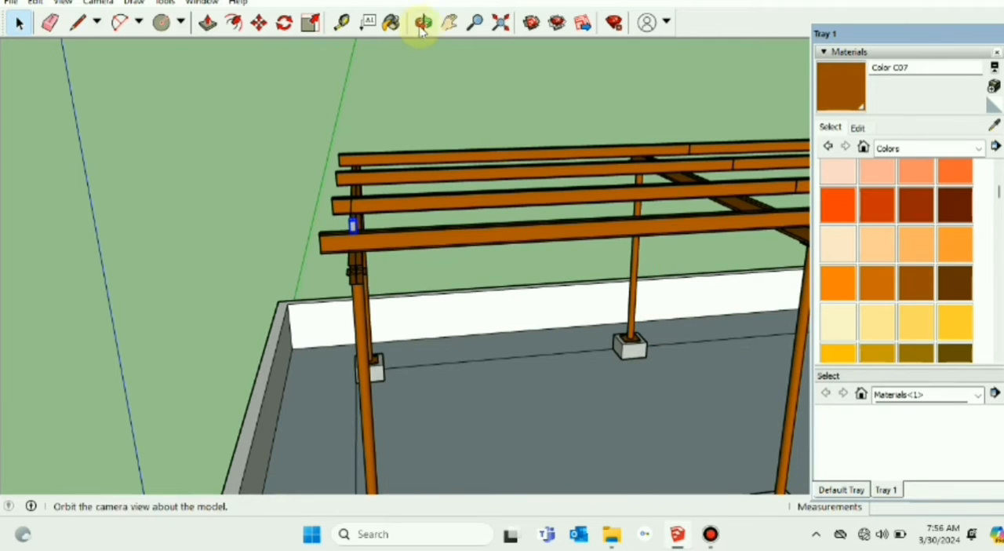
click(443, 26)
drag(257, 142, 490, 144)
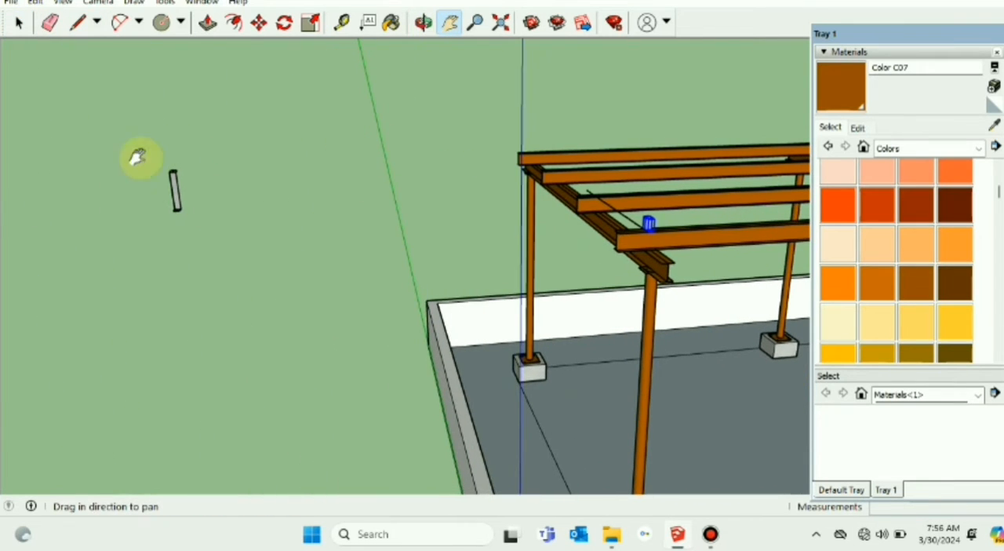
click(18, 24)
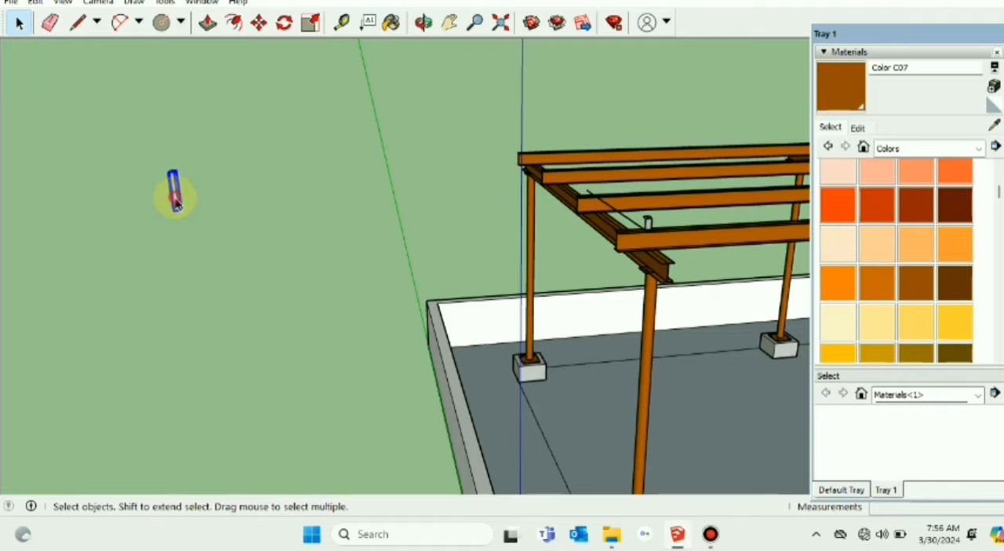
click(233, 21)
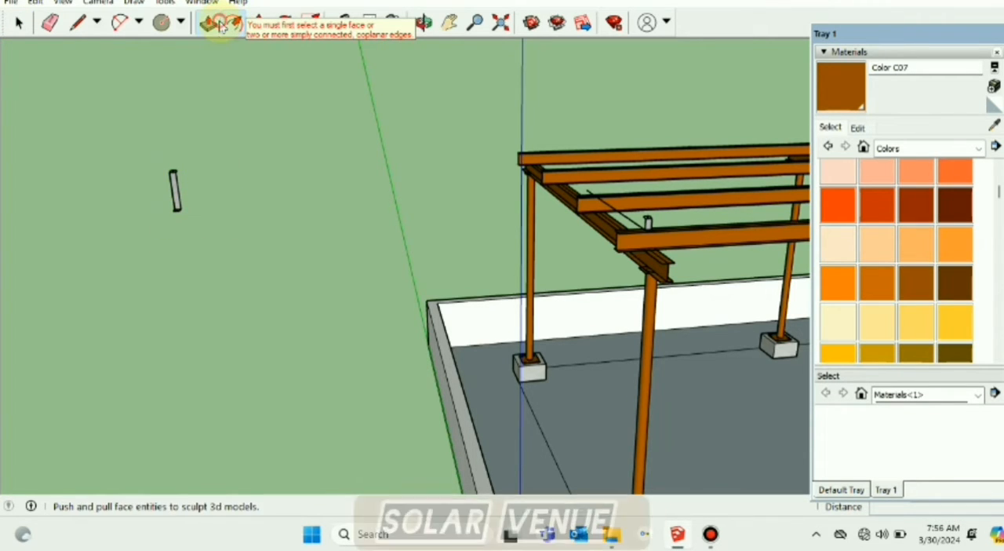
click(208, 22)
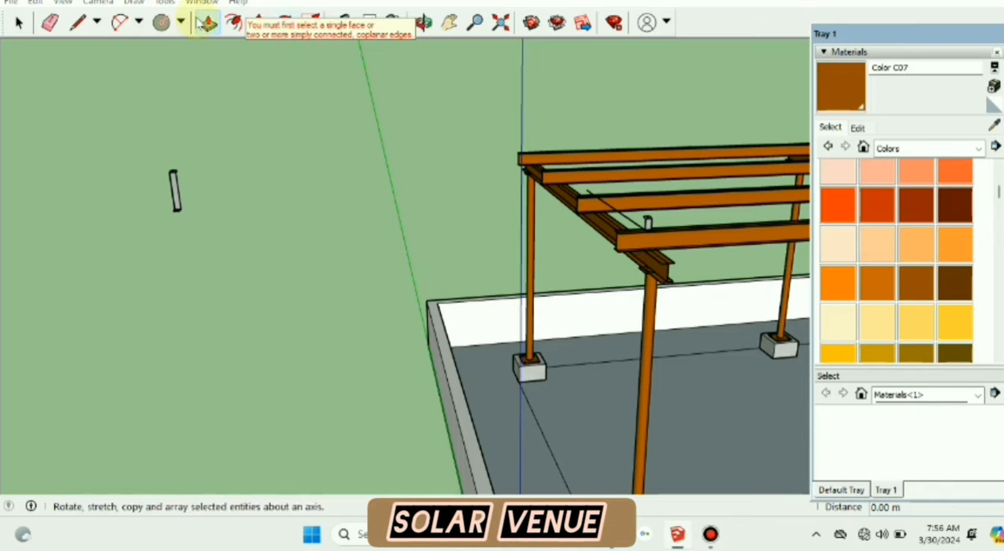
click(17, 30)
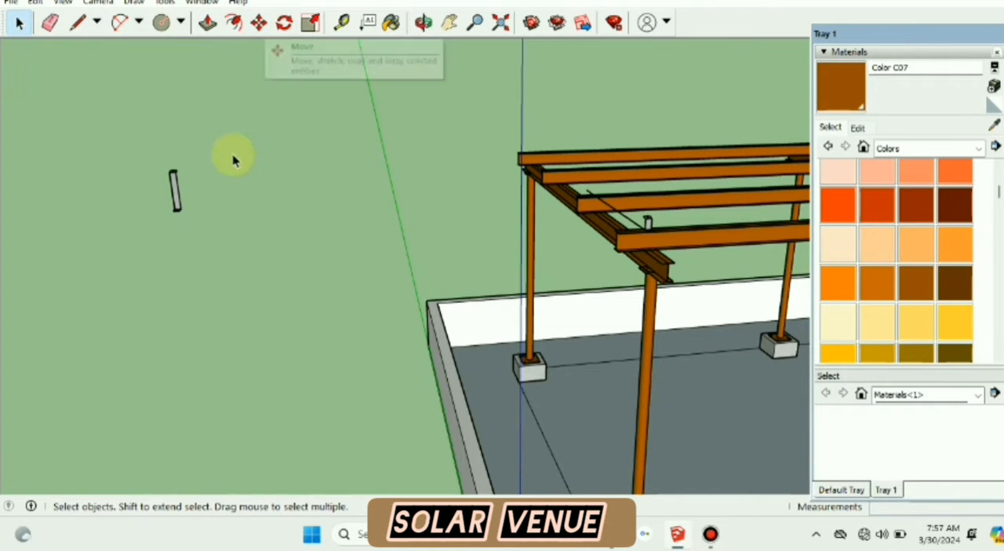
Step: Move the tall support piece by its base corner onto the second purlin, where the guide line crosses it, and clear the selection
click(183, 192)
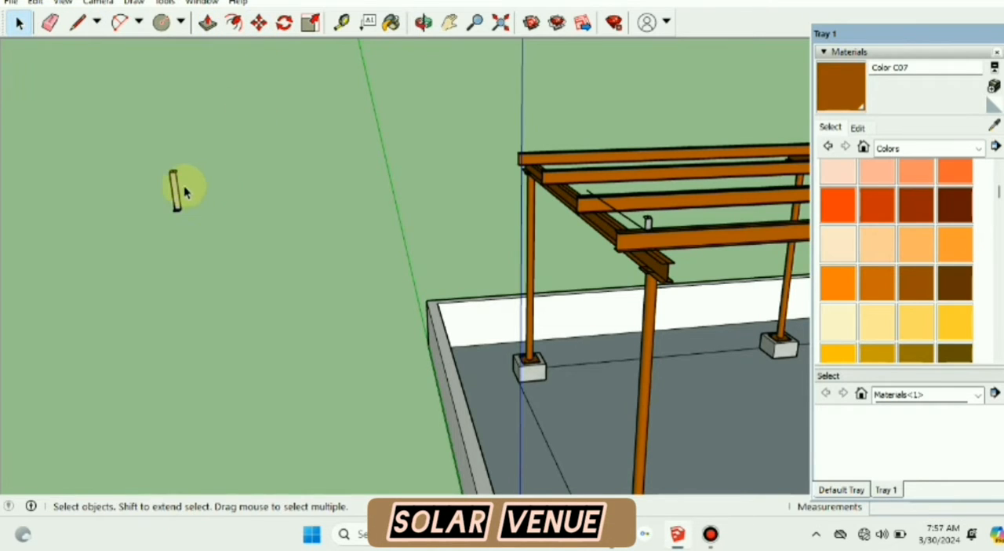
click(259, 24)
click(174, 212)
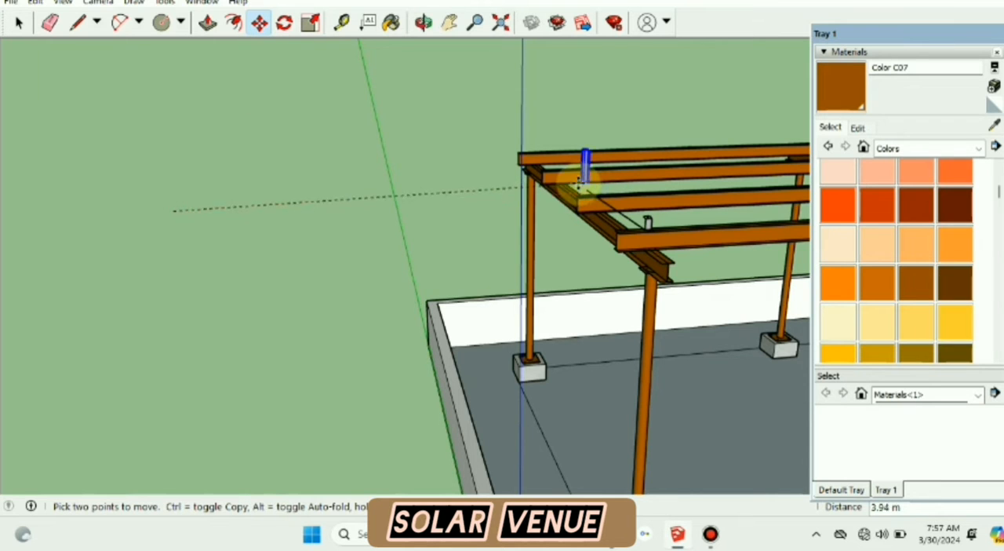
click(602, 196)
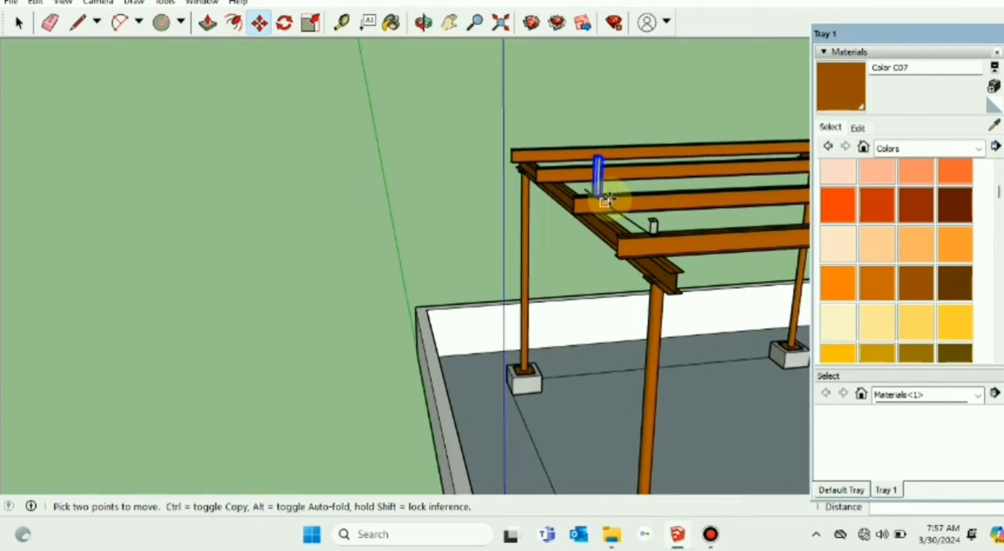
scroll(616, 200, up, 3)
scroll(616, 200, up, 3)
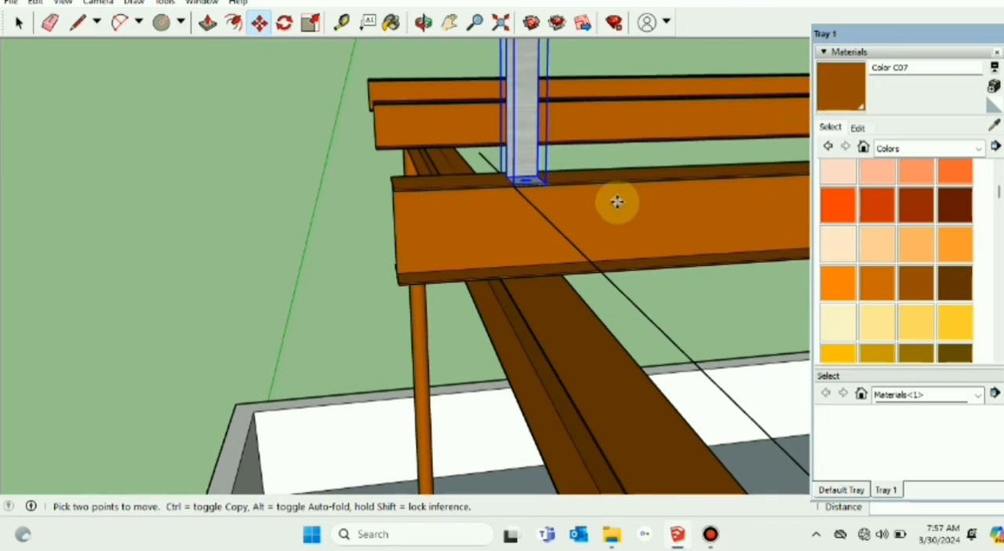
click(23, 24)
click(126, 124)
Step: Examine the placement of the short and tall supports on the first two purlins from the side and the end of the structure
scroll(225, 226, down, 4)
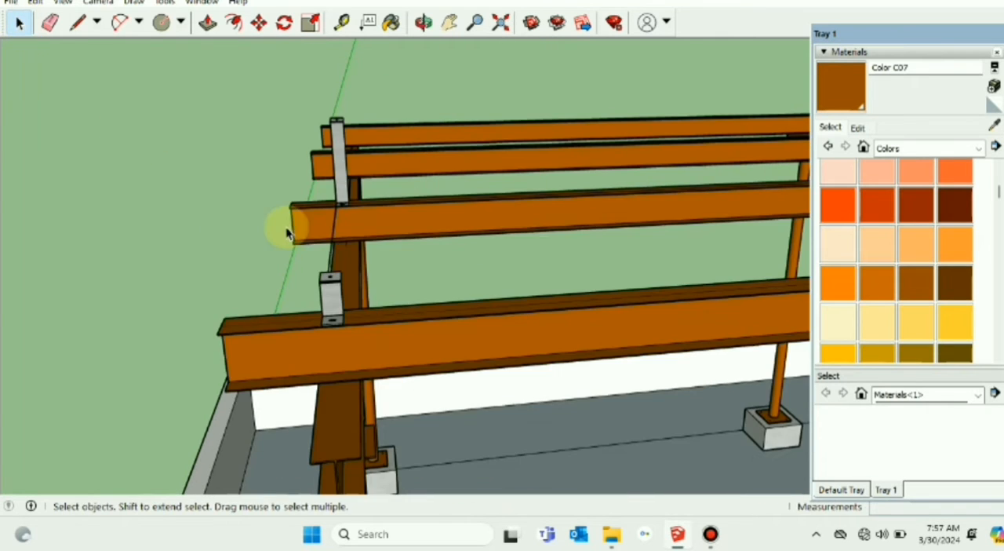
middle_drag(298, 234, 304, 261)
middle_drag(390, 324, 493, 376)
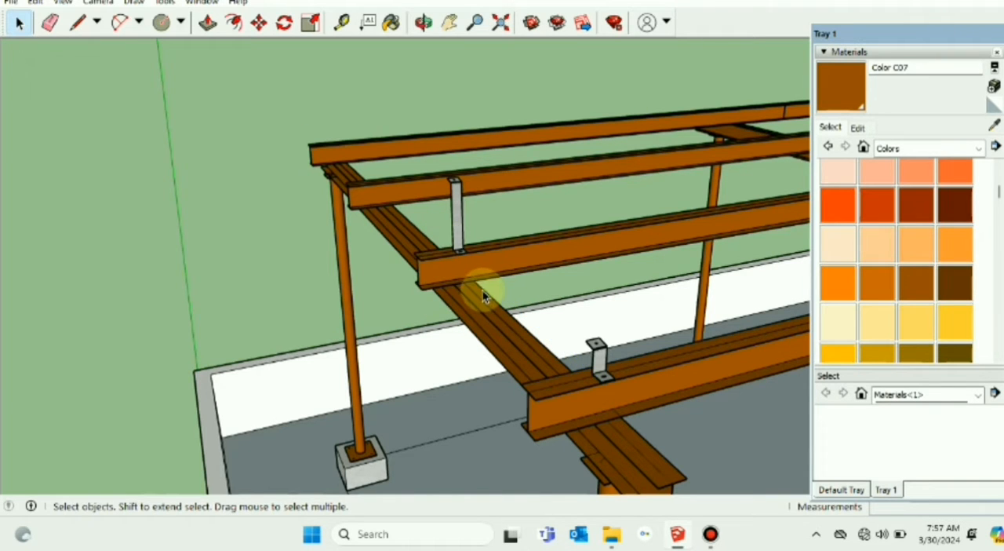
middle_drag(483, 290, 502, 340)
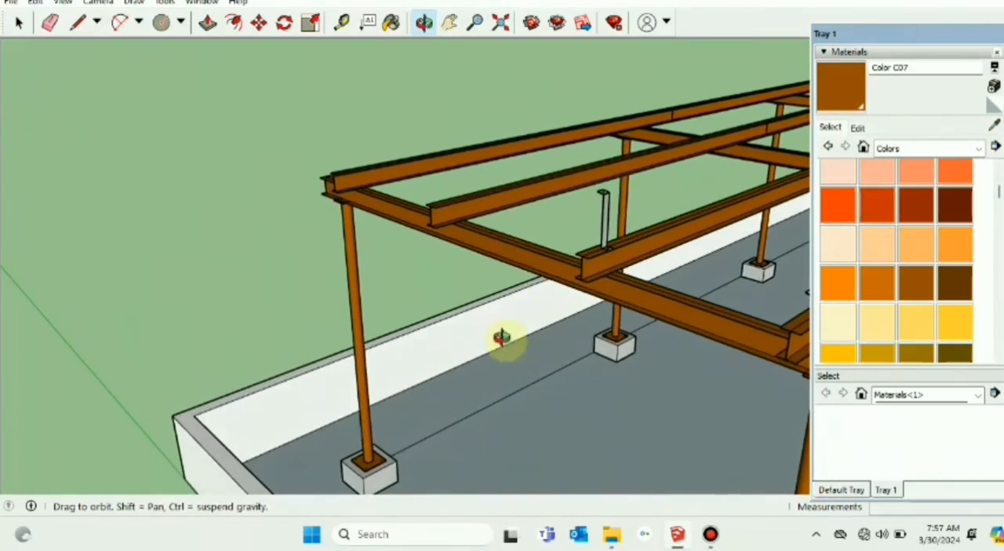
click(449, 22)
scroll(279, 139, down, 5)
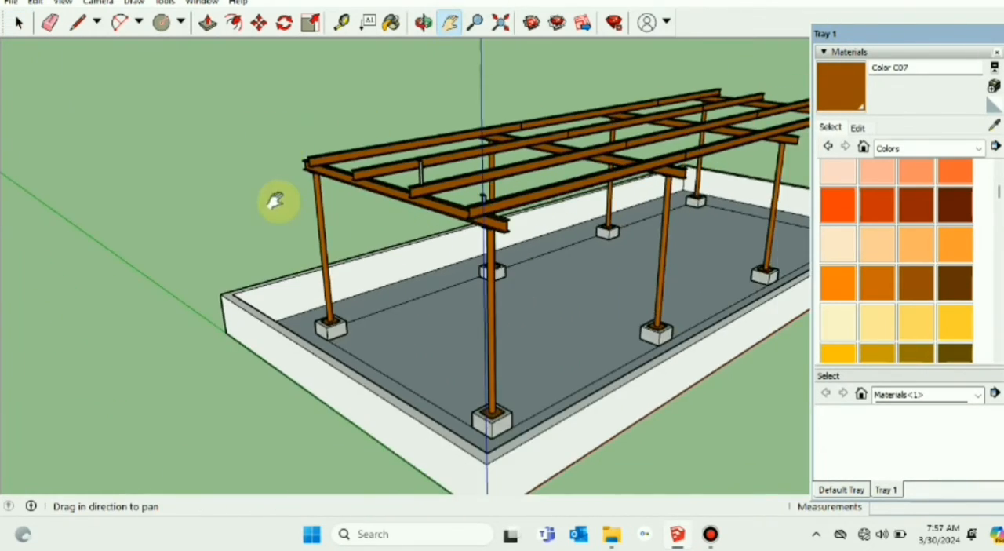
middle_drag(276, 202, 526, 208)
drag(525, 207, 435, 196)
scroll(470, 326, up, 3)
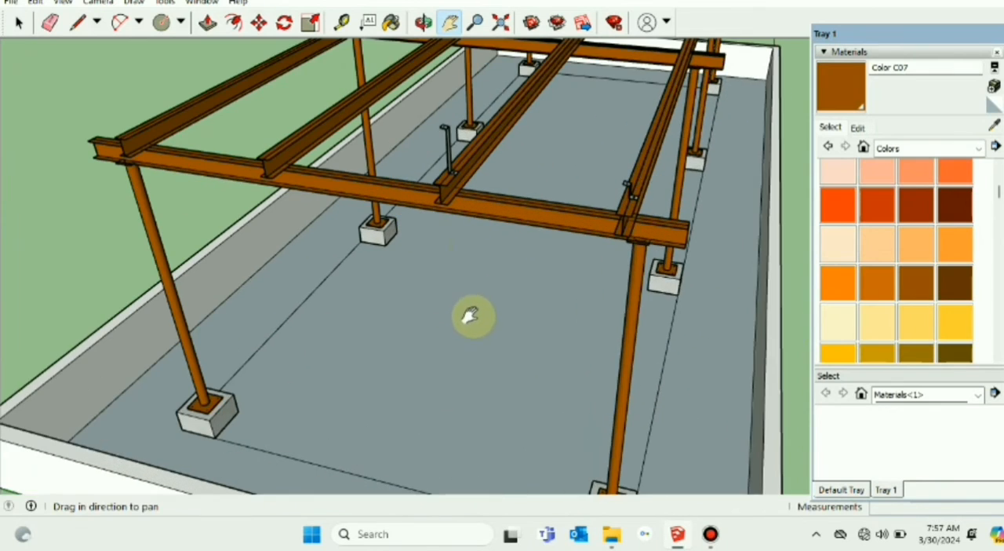
scroll(428, 243, up, 1)
middle_drag(428, 241, 441, 239)
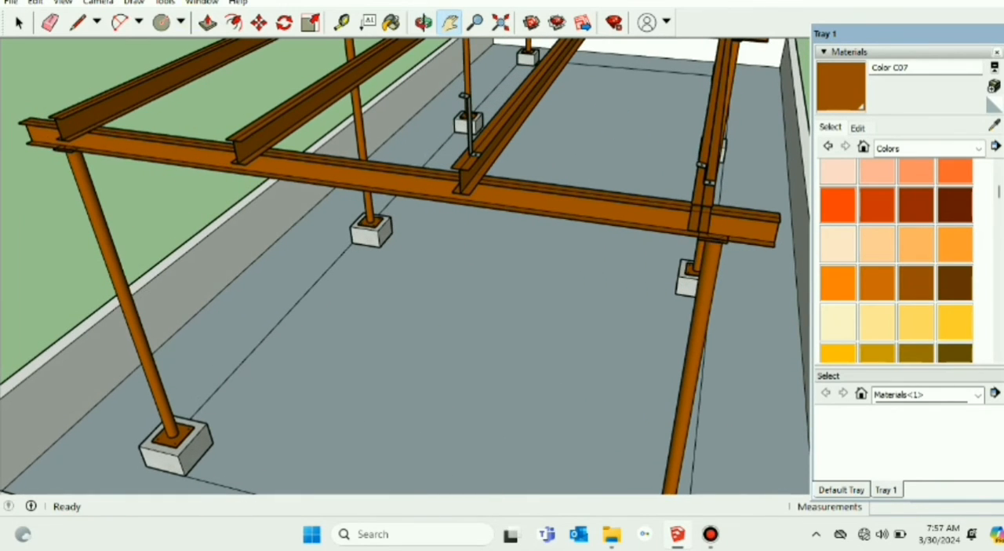
Step: Copy the short and tall supports together about 2.68 m along the first rafter, onto the third and fourth purlins
click(20, 22)
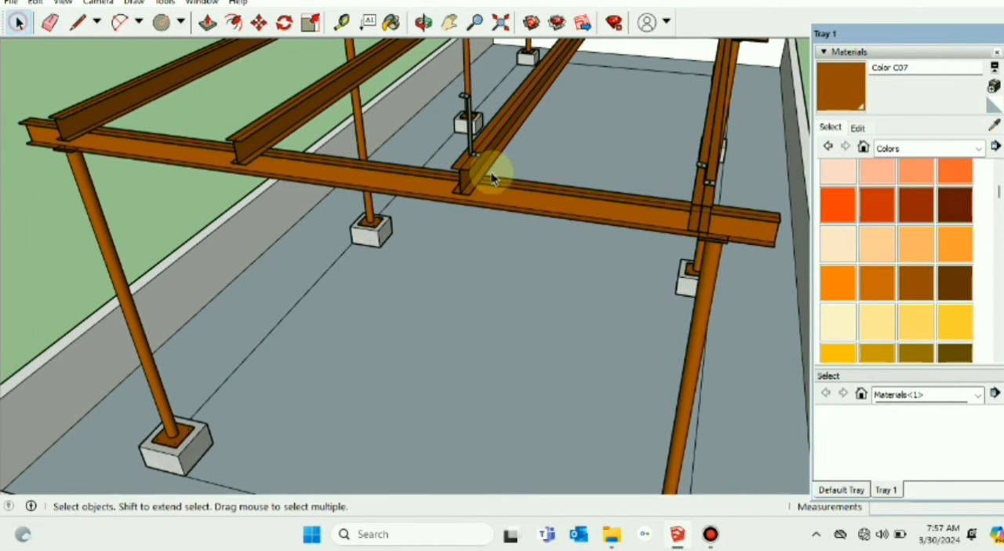
click(705, 174)
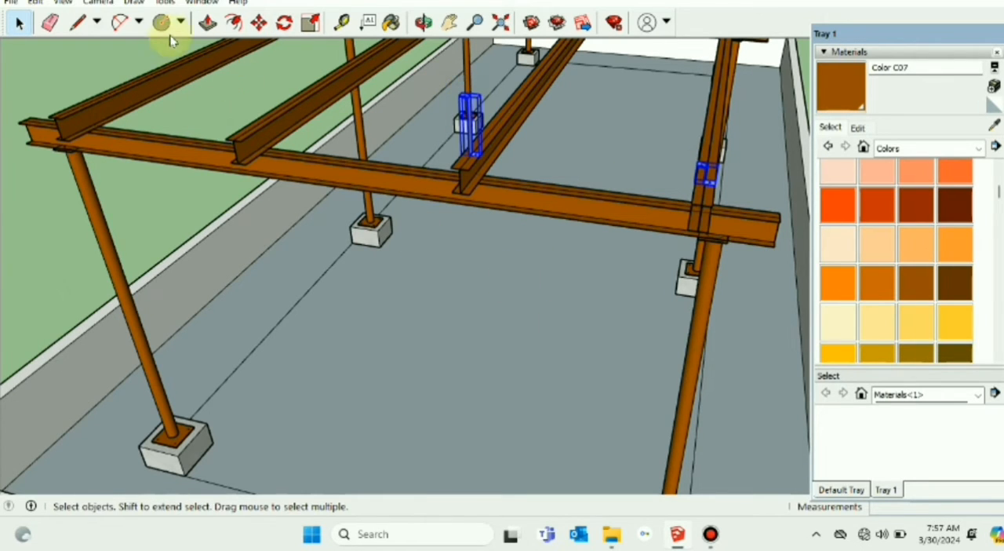
click(260, 23)
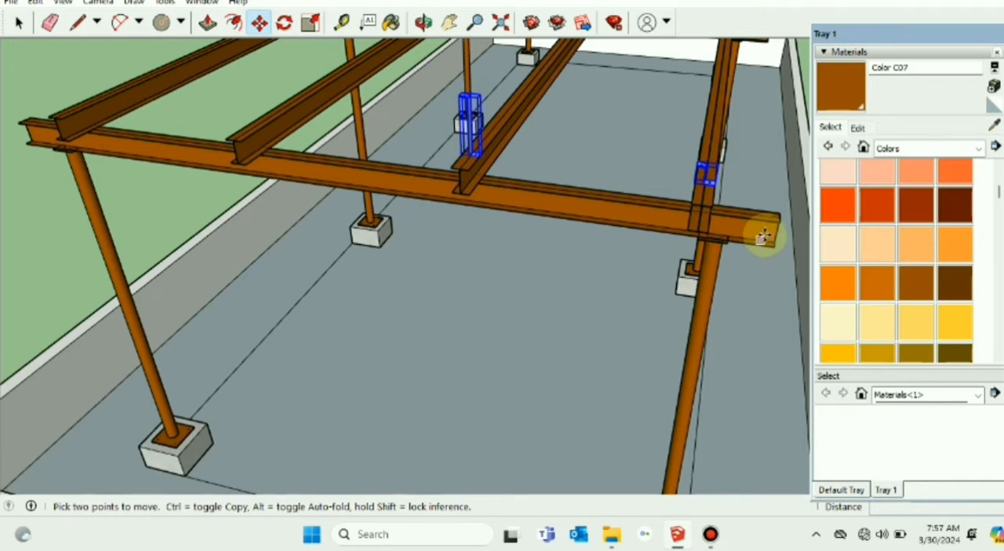
click(710, 208)
key(ctrl)
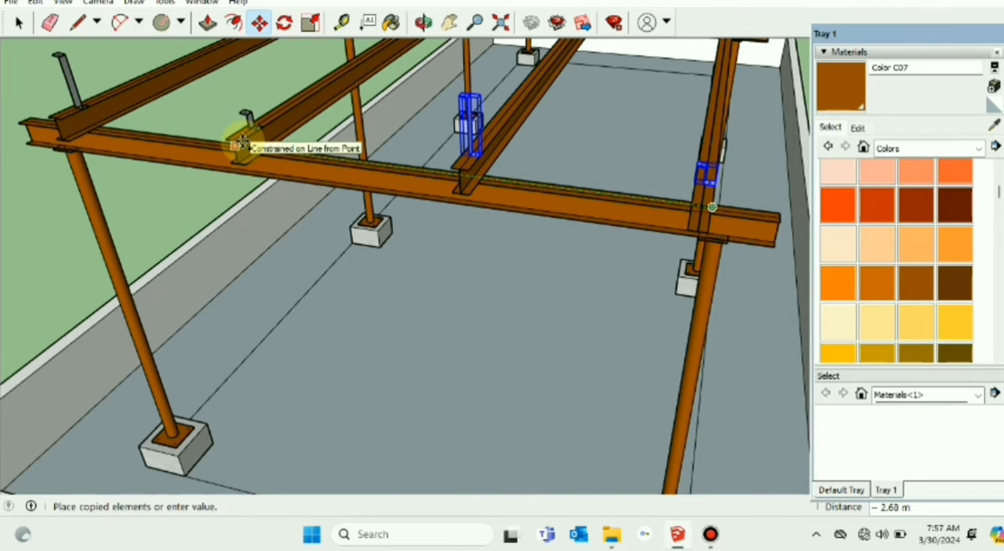
click(241, 144)
middle_drag(366, 410, 15, 22)
click(20, 24)
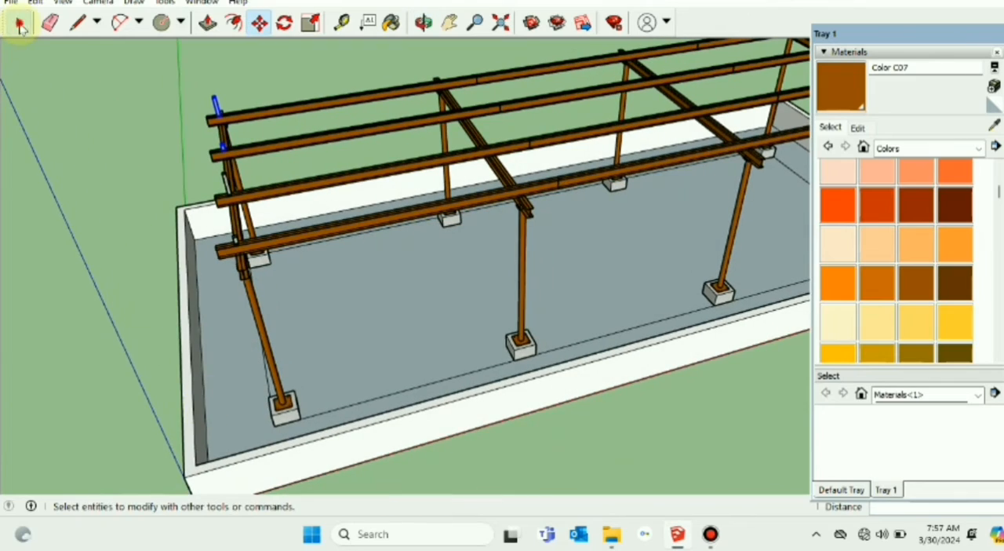
scroll(241, 179, up, 5)
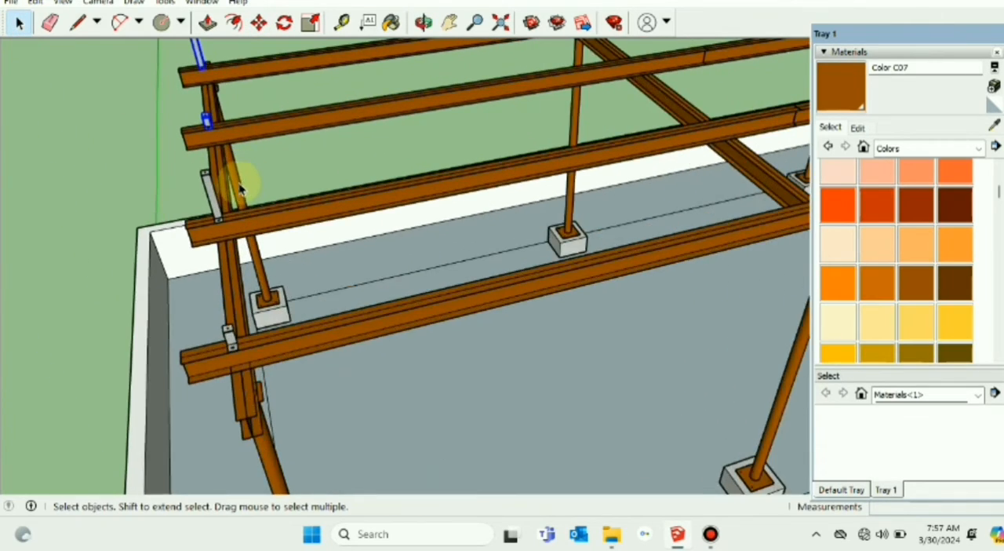
middle_drag(217, 174, 470, 212)
scroll(240, 272, up, 2)
scroll(241, 272, up, 3)
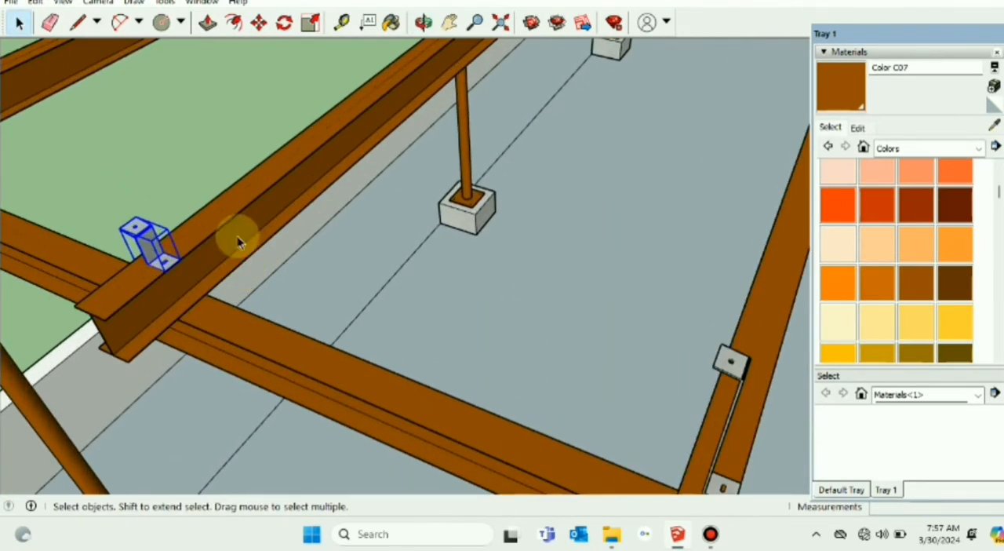
click(197, 155)
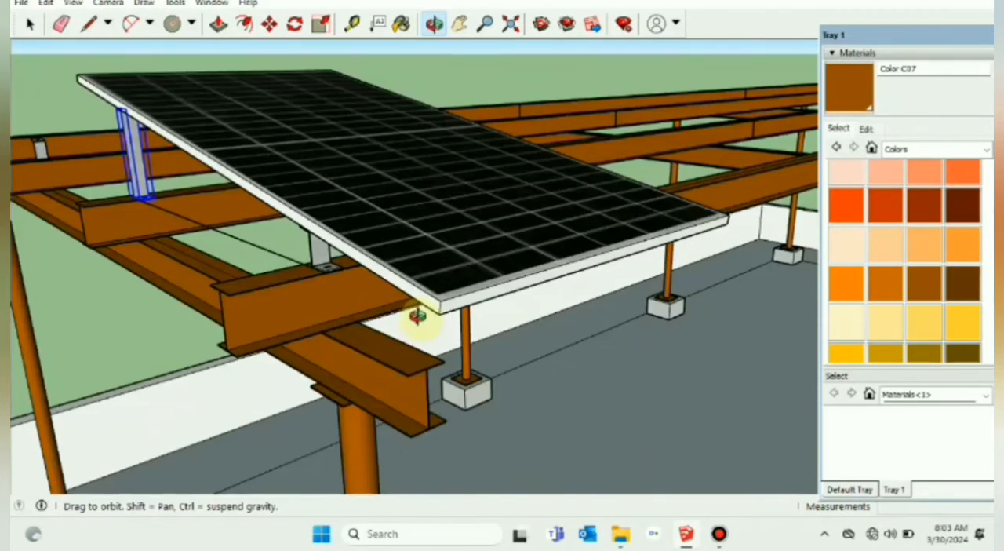
Step: Move the short and tall supports at the solar panel's outer long edge 1.5" outward along the purlins and clear the selection
mouse_move(415, 313)
mouse_down()
mouse_move(370, 314)
mouse_move(410, 309)
mouse_move(421, 328)
mouse_up()
key(space)
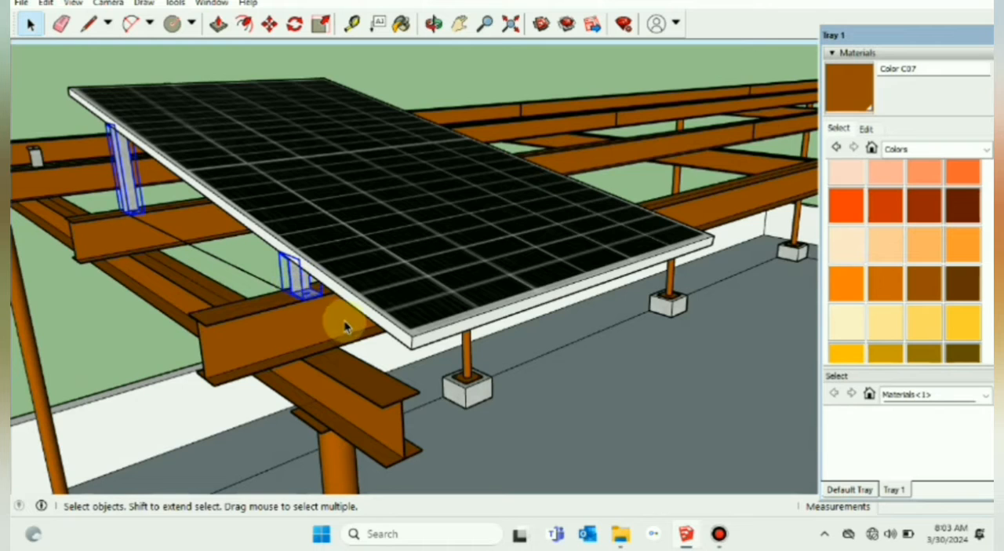
click(269, 34)
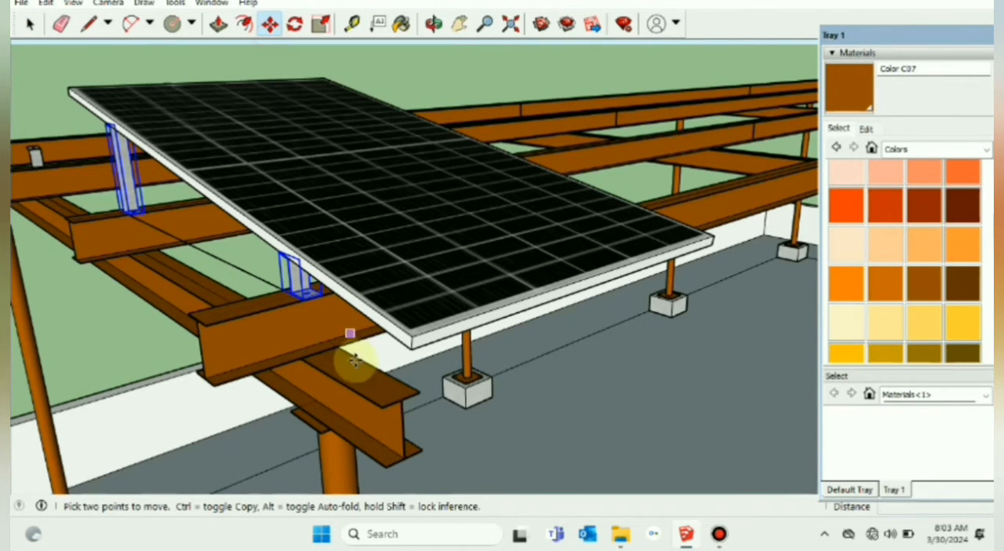
click(411, 339)
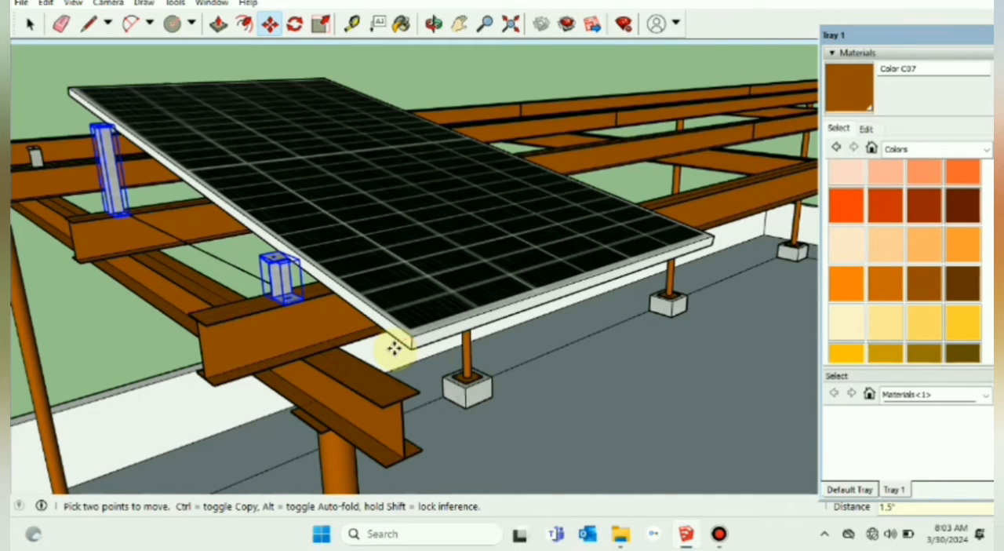
click(26, 25)
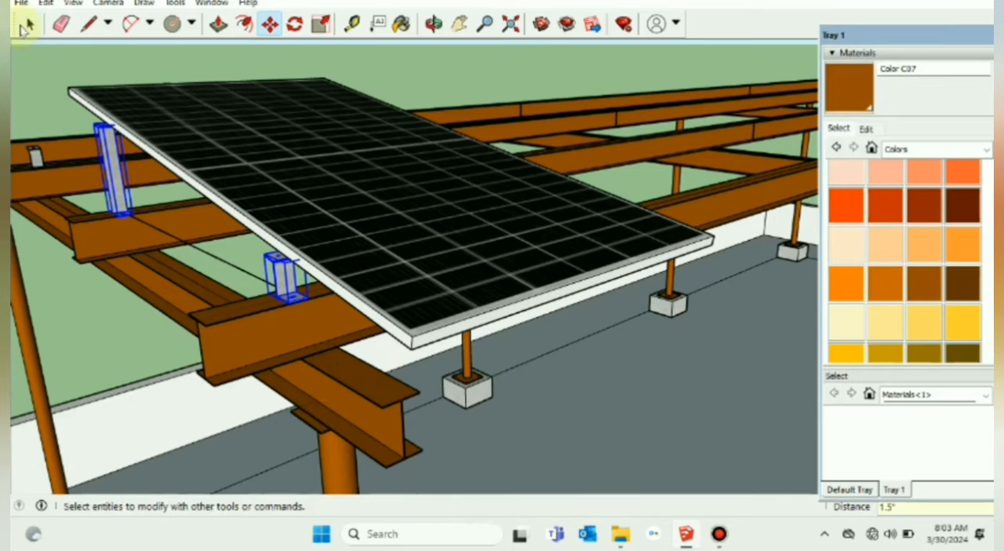
click(28, 21)
click(585, 405)
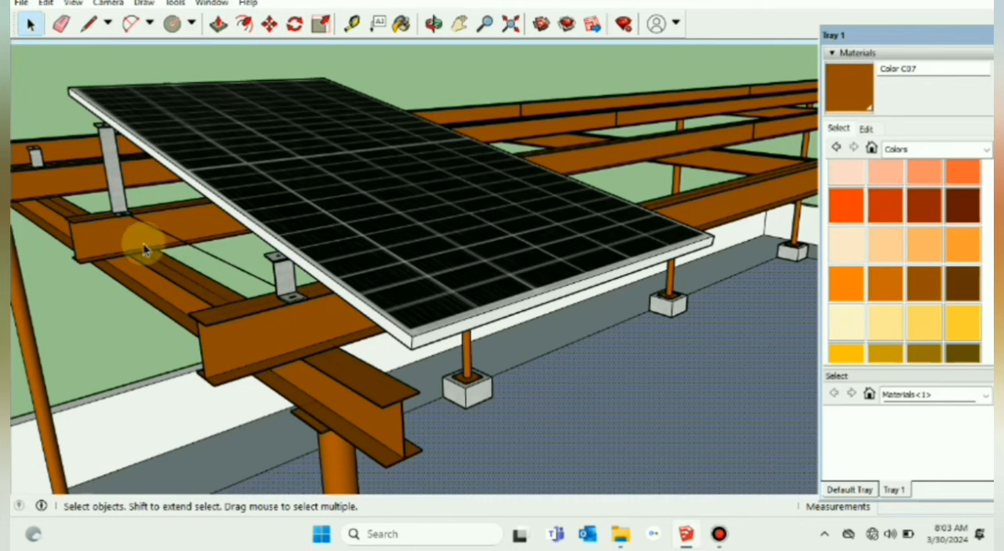
Step: Move the short and tall supports at the panel's opposite long edge about 0.02 m inward along the first two purlins
scroll(187, 255, down, 3)
middle_drag(259, 298, 119, 359)
scroll(388, 267, up, 5)
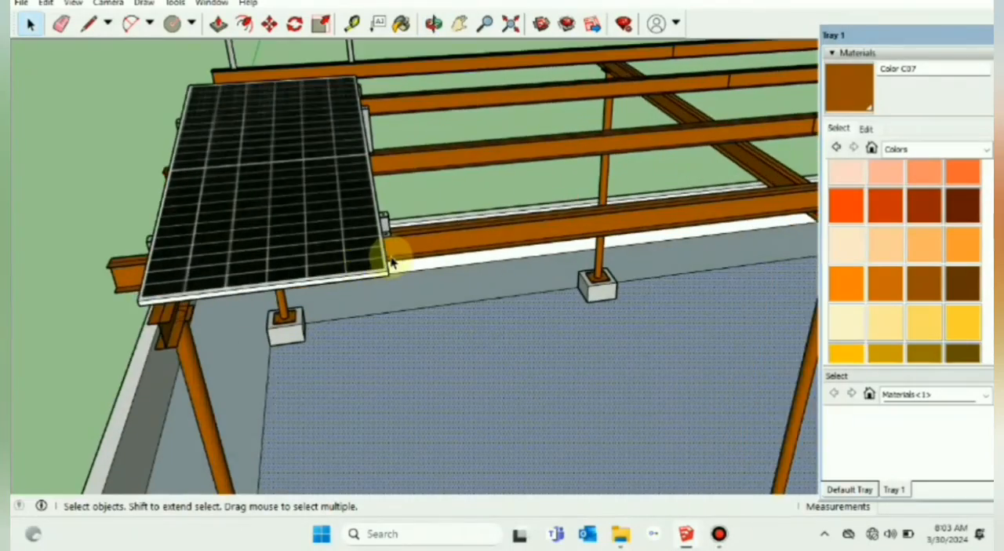
mouse_move(392, 267)
middle_down()
mouse_move(316, 224)
mouse_move(340, 164)
mouse_move(381, 278)
mouse_move(382, 263)
middle_up()
scroll(381, 257, up, 1)
click(365, 77)
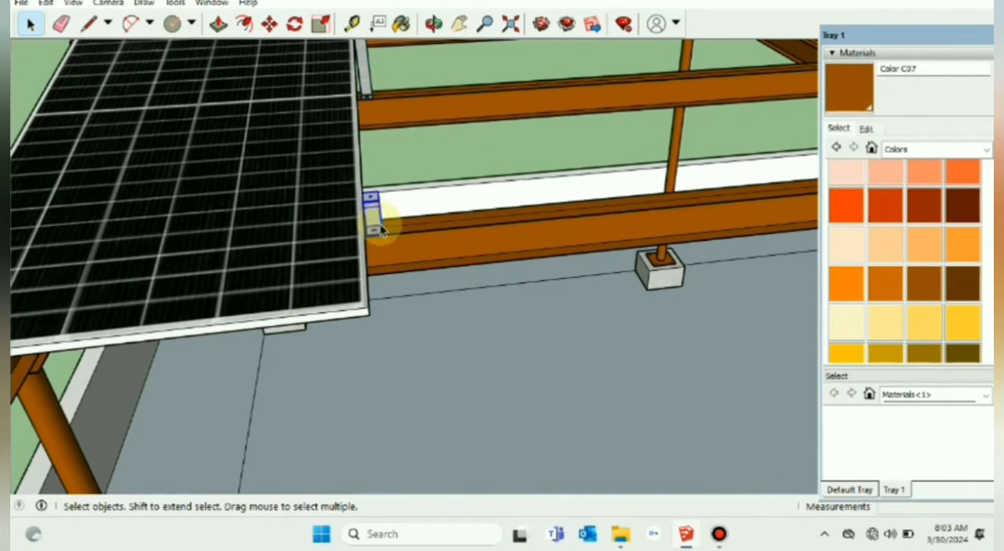
shift+click(366, 80)
click(404, 27)
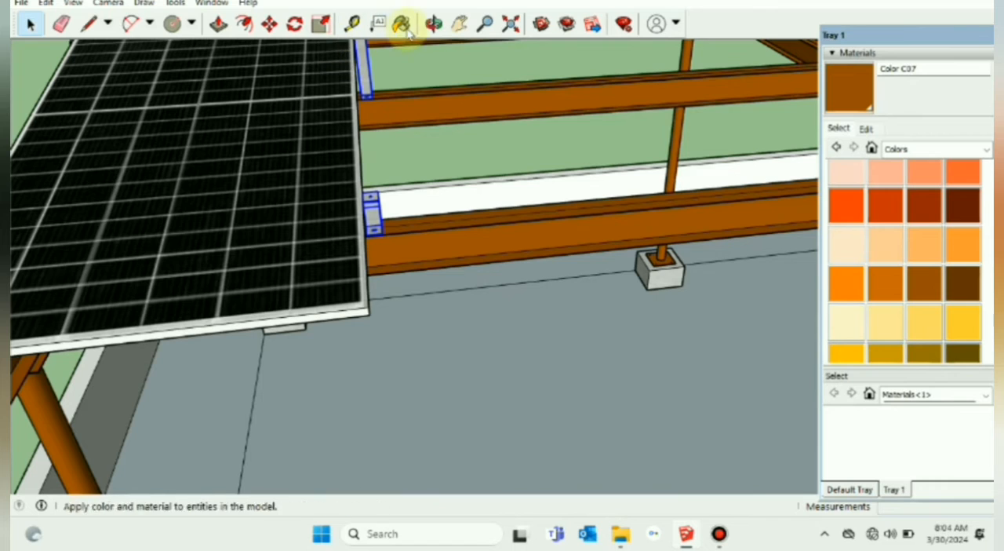
click(269, 25)
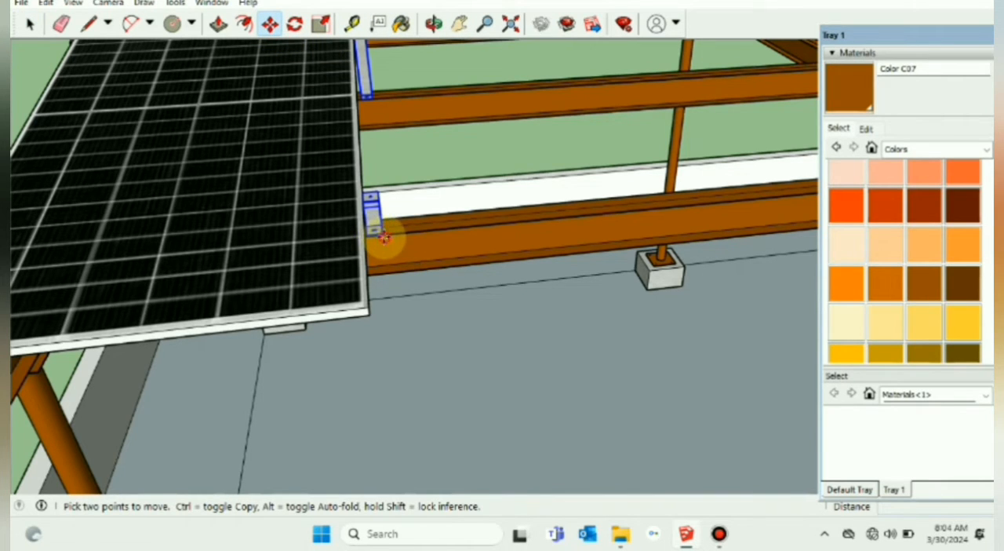
click(378, 235)
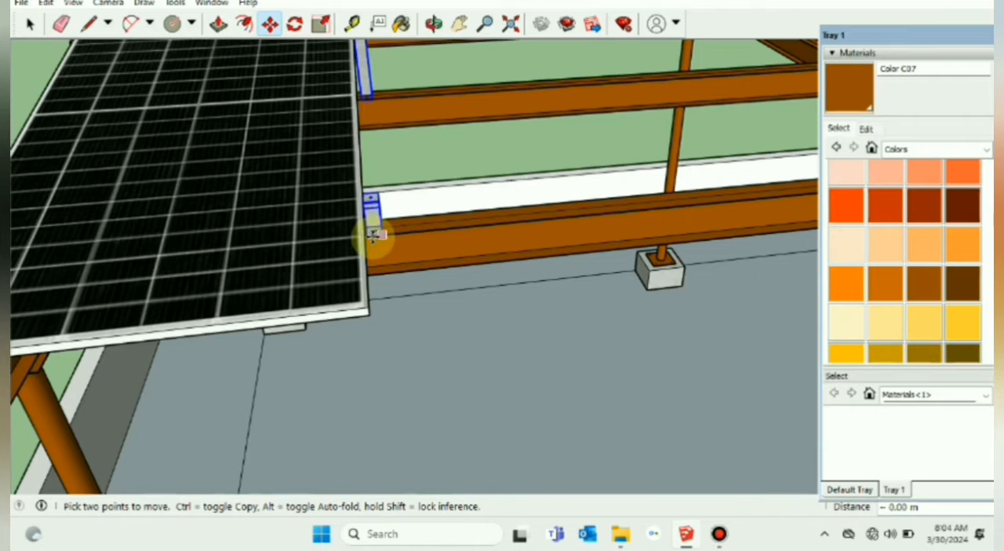
scroll(374, 234, up, 1)
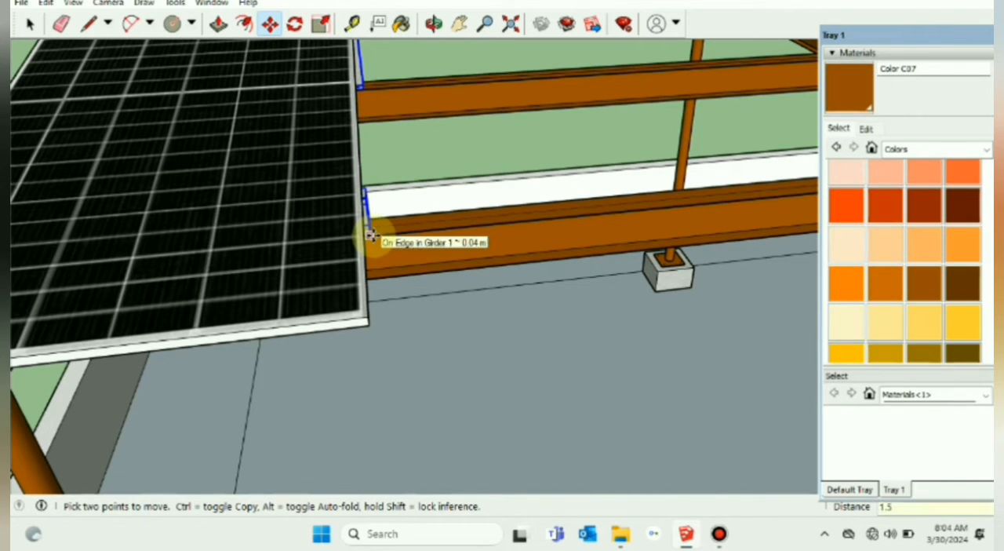
scroll(370, 236, up, 2)
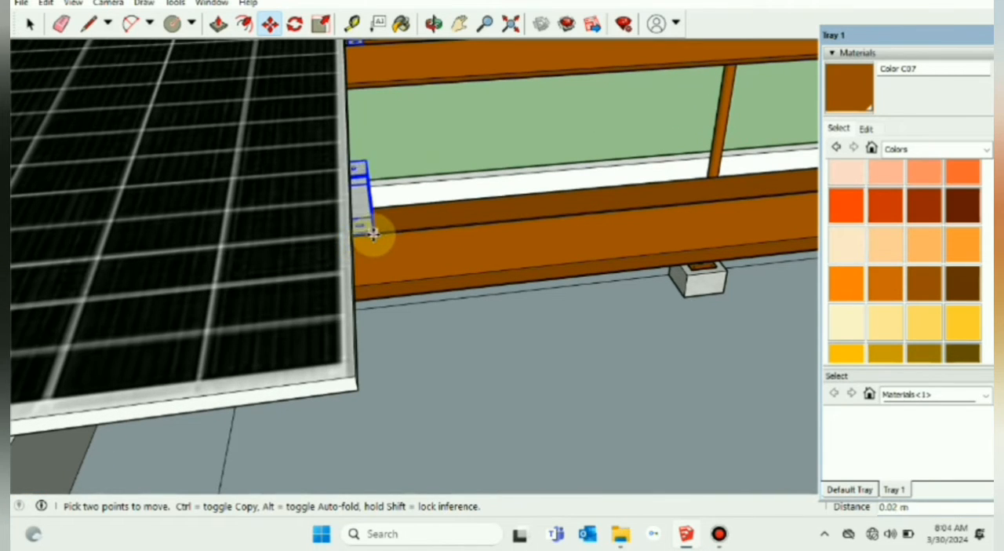
scroll(373, 236, down, 1)
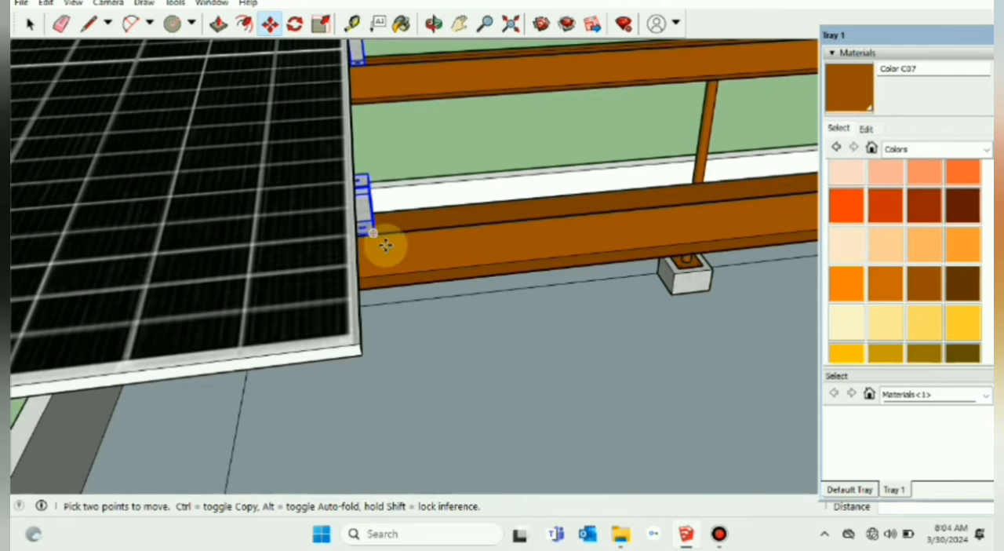
scroll(385, 245, down, 5)
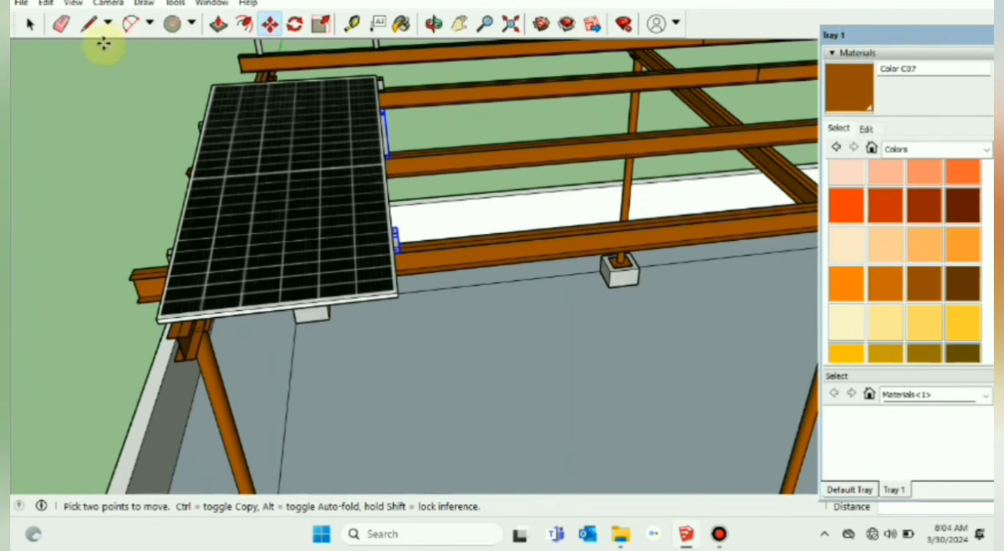
click(29, 24)
Step: Delete the spare short and tall supports standing on the third and fourth purlins
scroll(188, 219, down, 2)
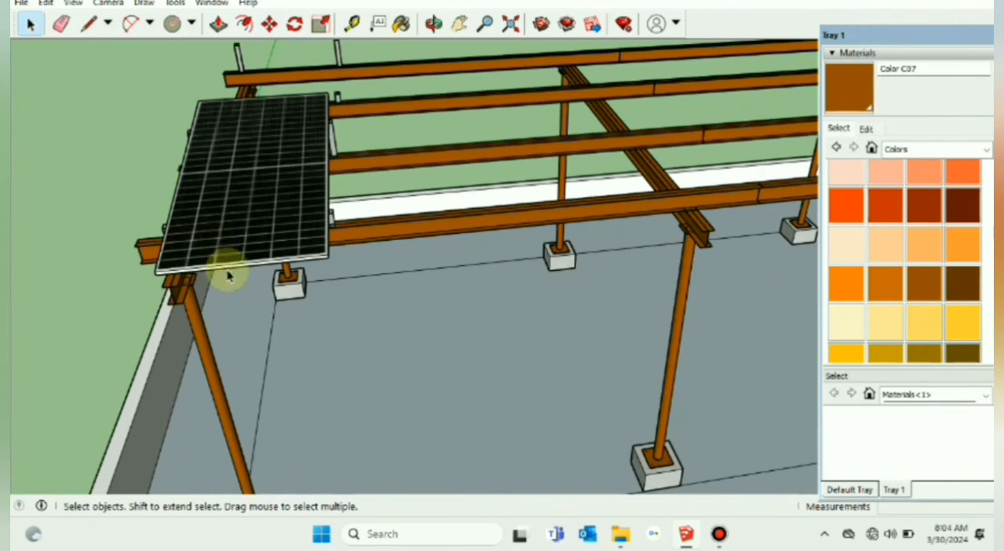
middle_drag(227, 274, 330, 149)
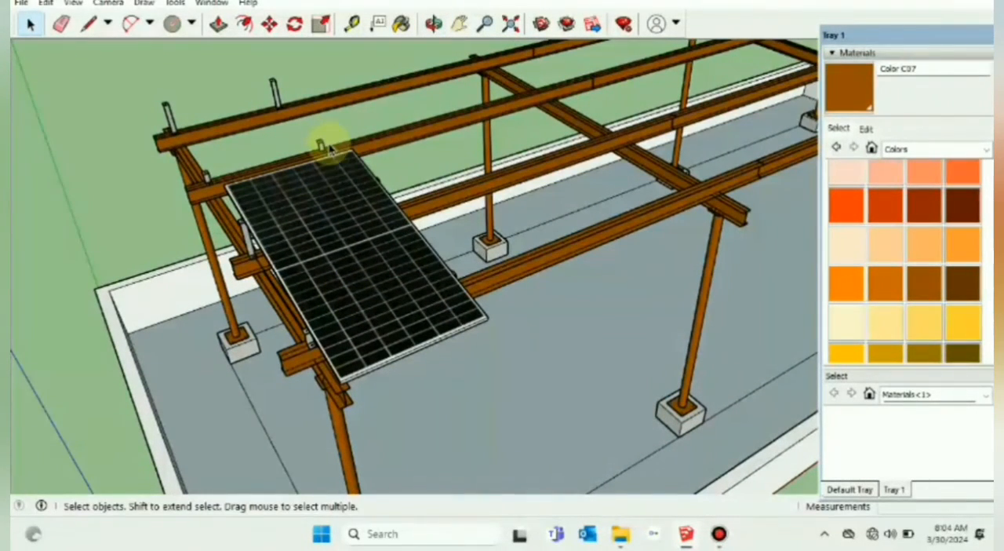
click(206, 178)
click(275, 93)
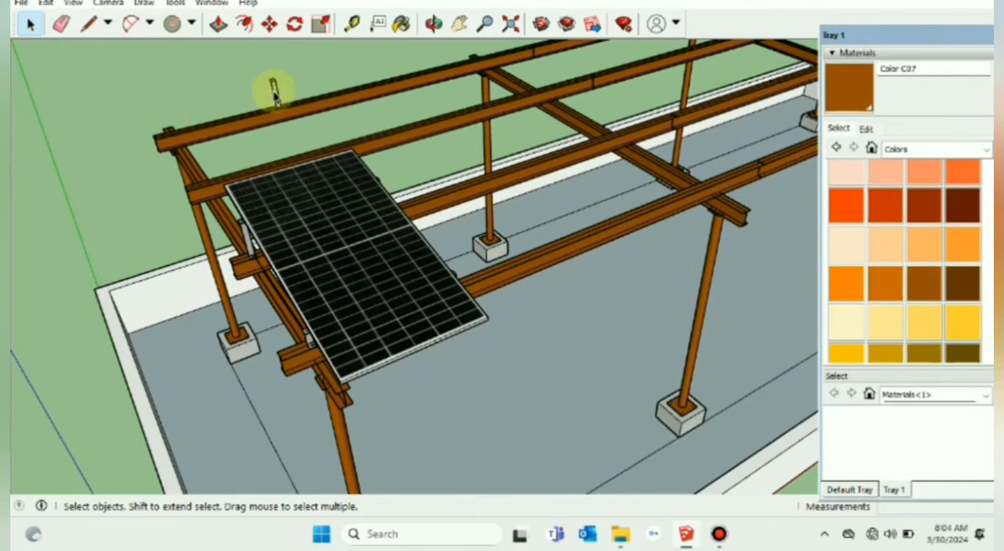
Step: Select the solar panel with its four supports, without the footing, and make them a component named "PV setup"
scroll(286, 106, down, 5)
mouse_move(287, 101)
middle_down()
mouse_move(309, 258)
mouse_move(274, 306)
middle_up()
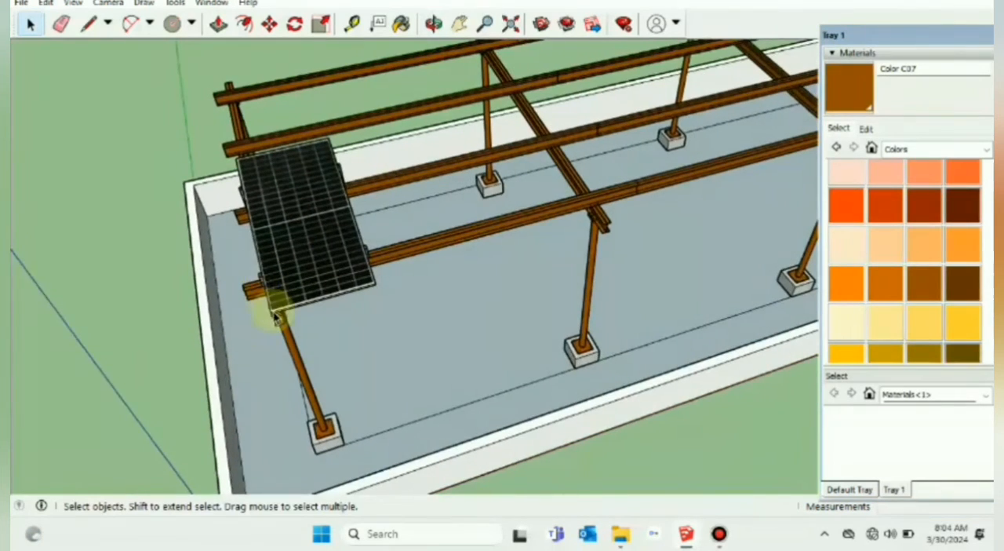
scroll(274, 307, up, 5)
scroll(354, 287, up, 2)
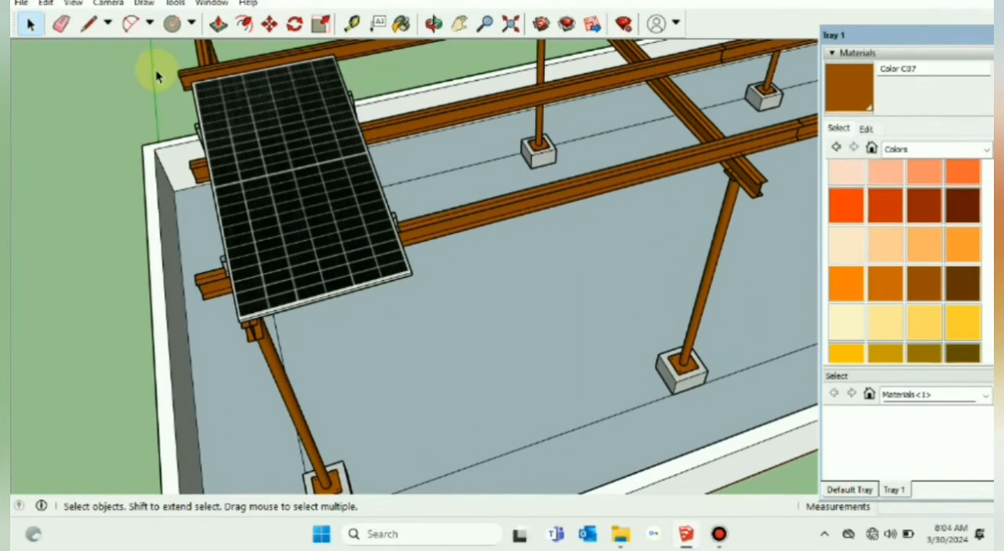
drag(152, 72, 442, 320)
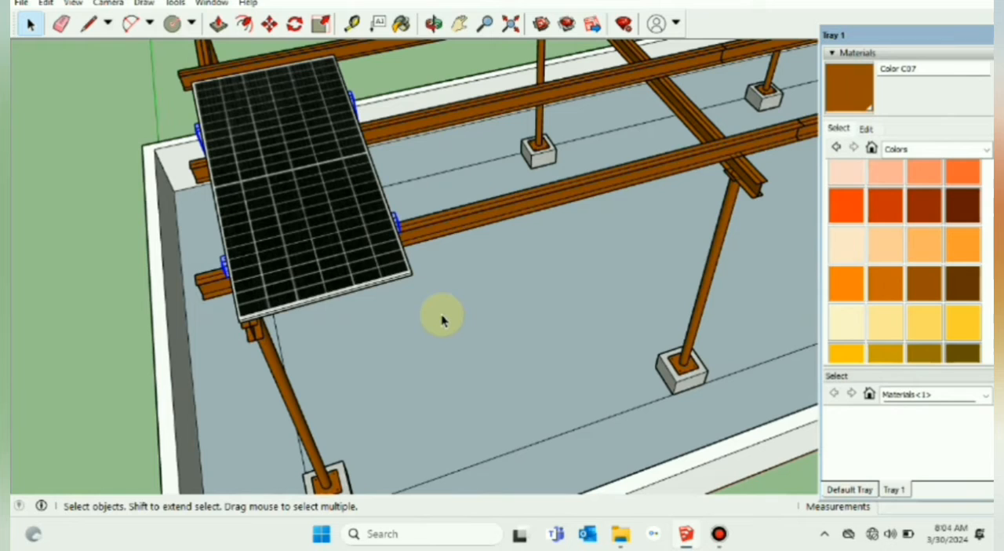
shift+click(373, 259)
middle_drag(373, 252, 415, 270)
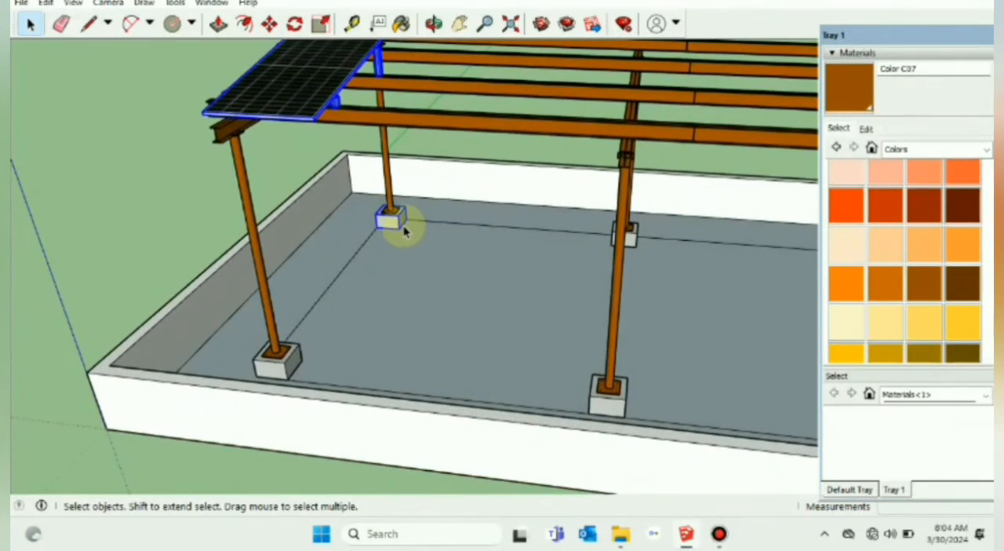
mouse_move(358, 224)
middle_down()
mouse_move(291, 191)
mouse_move(426, 280)
mouse_move(659, 90)
mouse_move(674, 135)
mouse_move(351, 233)
middle_up()
right_click(304, 130)
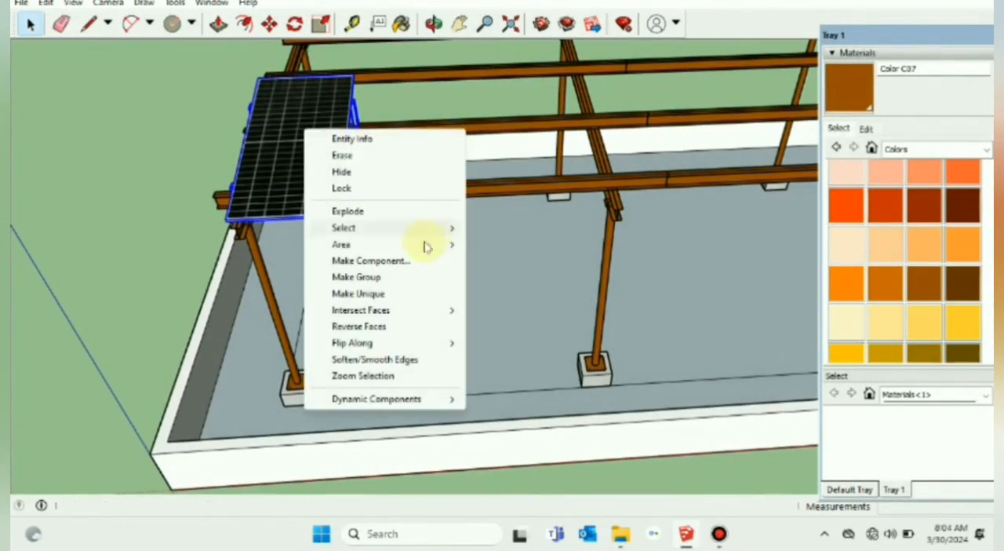
click(379, 259)
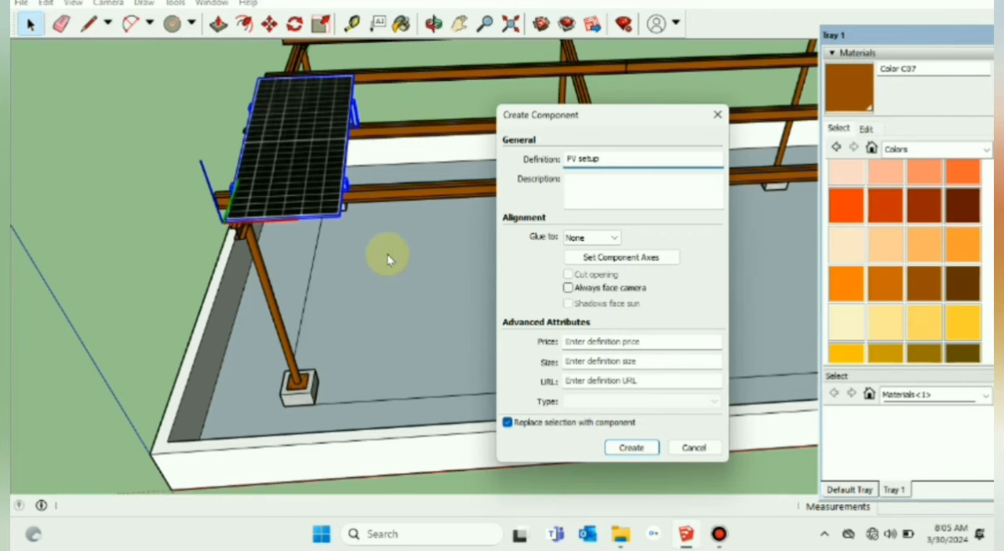
key(Return)
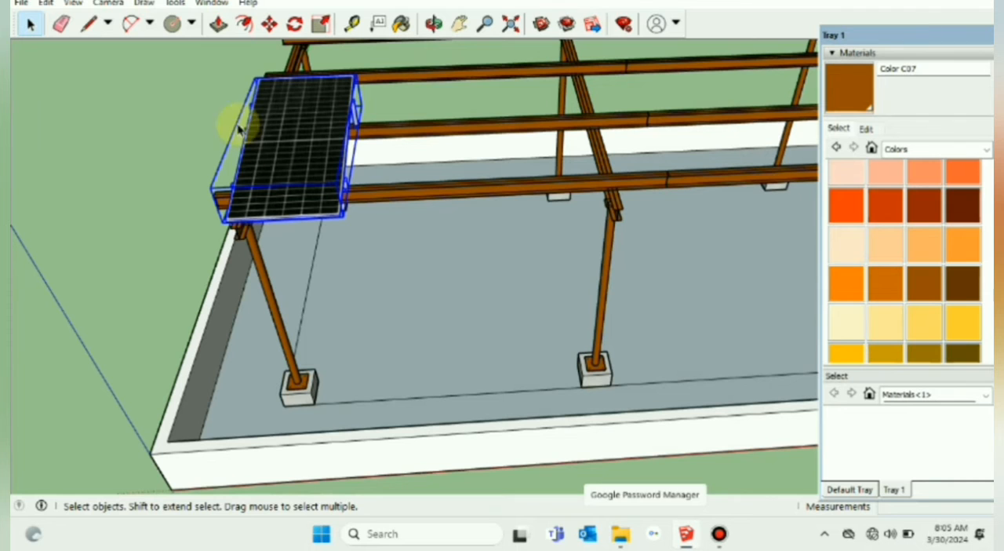
Step: Copy the PV setup component by its lower corner about 1.13 m along the purlins, directly beside the first panel
click(269, 24)
middle_drag(291, 230, 267, 259)
click(238, 235)
key(ctrl)
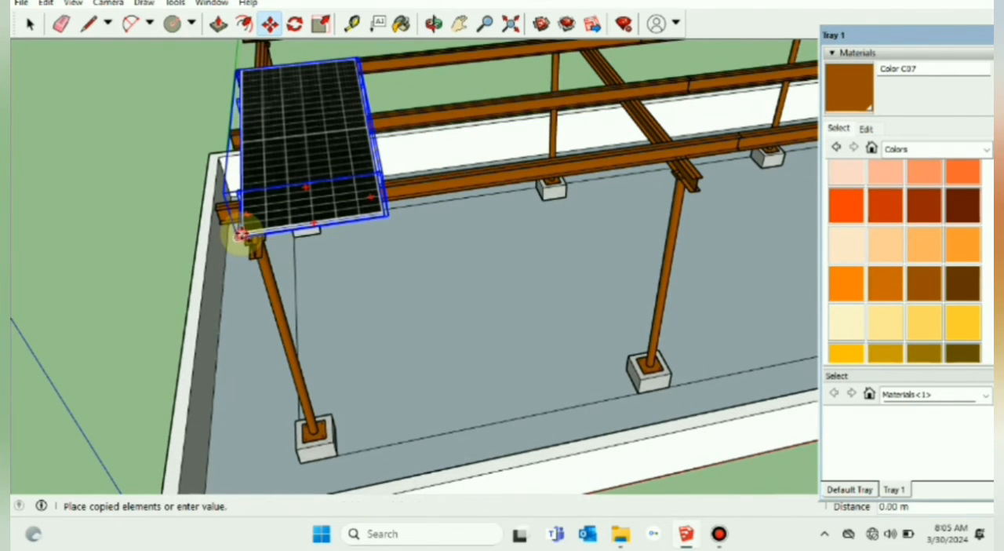
click(382, 210)
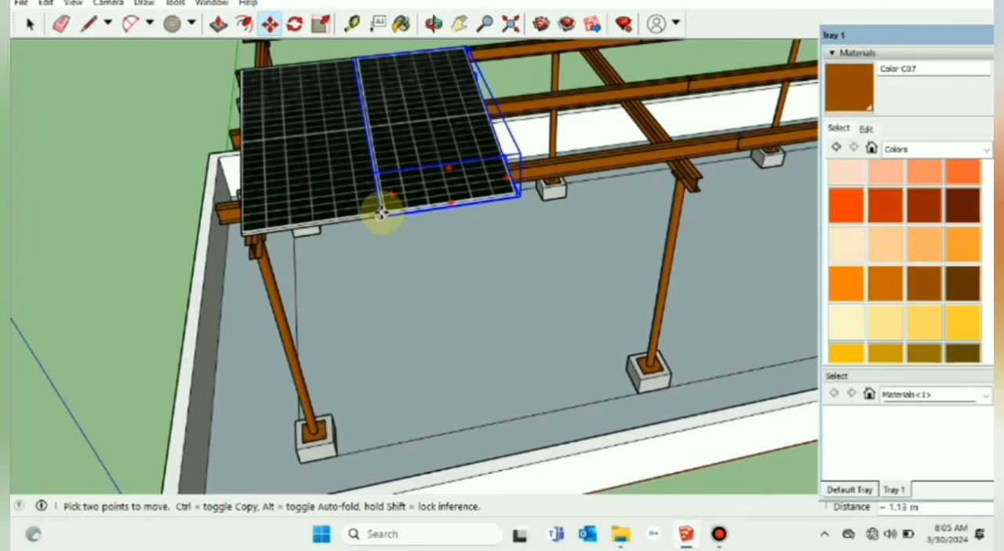
Step: Shift the copied PV setup 15mm away from the first panel along the red axis and clear the selection
click(382, 210)
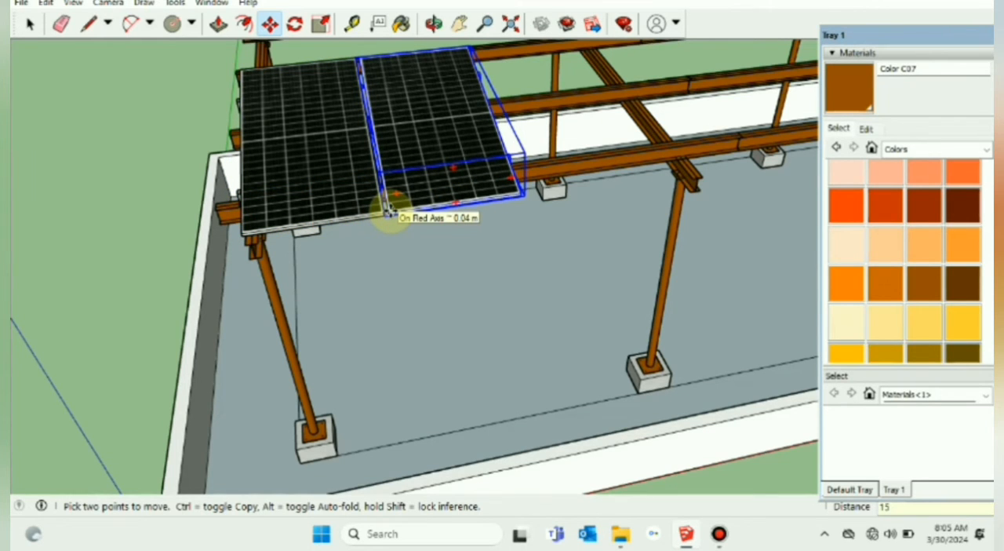
click(384, 210)
key(space)
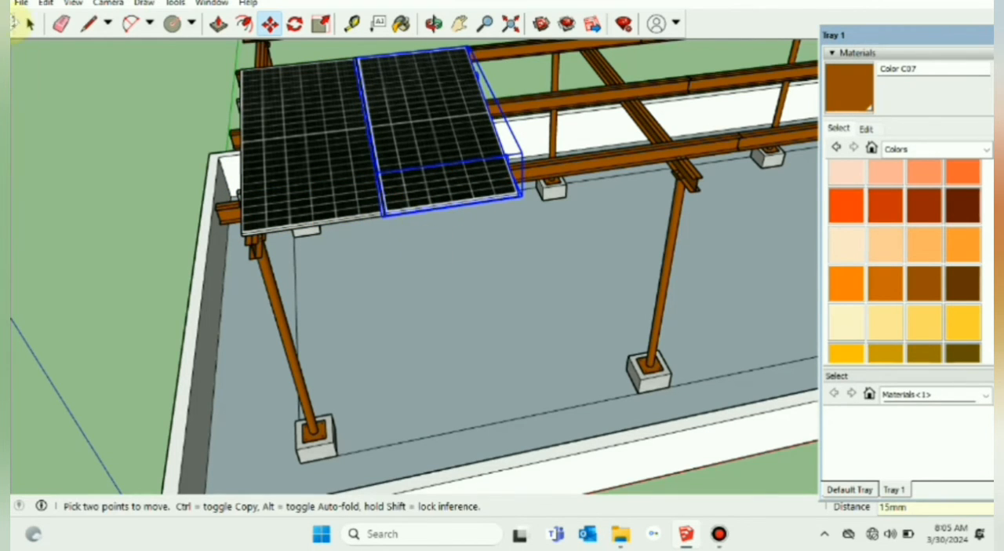
click(69, 84)
Step: Examine the gap between the two solar panels and the supports beneath it from above
scroll(399, 168, up, 6)
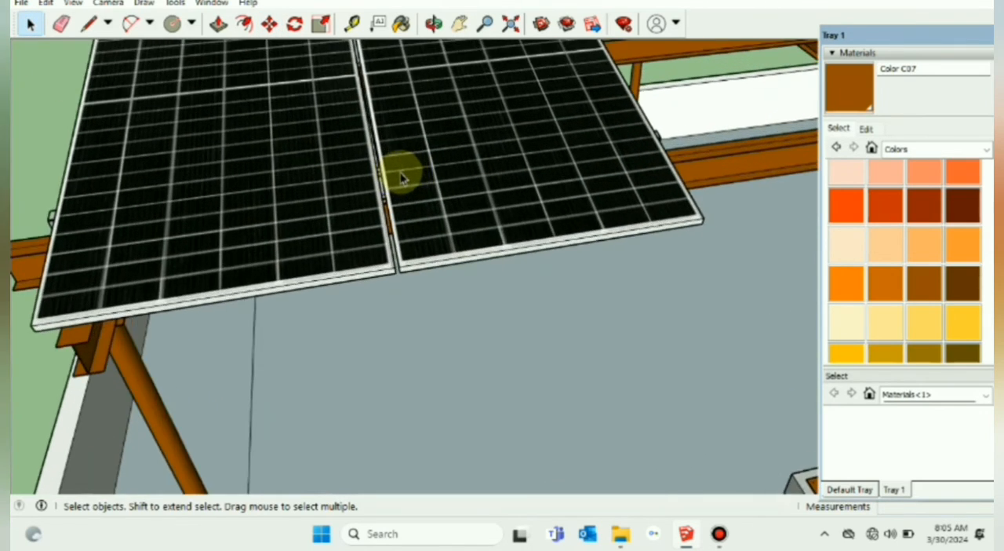
scroll(399, 179, up, 8)
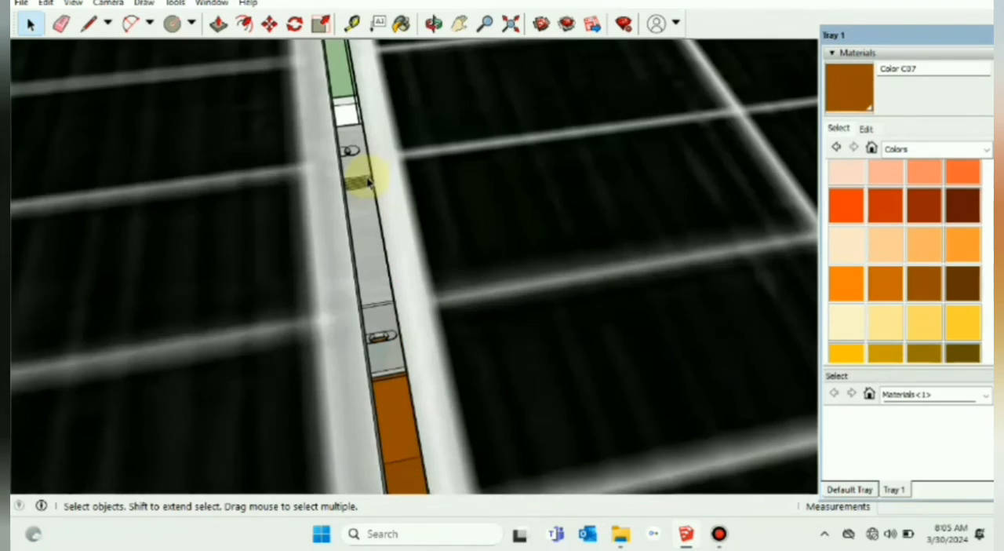
middle_click(363, 177)
scroll(361, 178, down, 4)
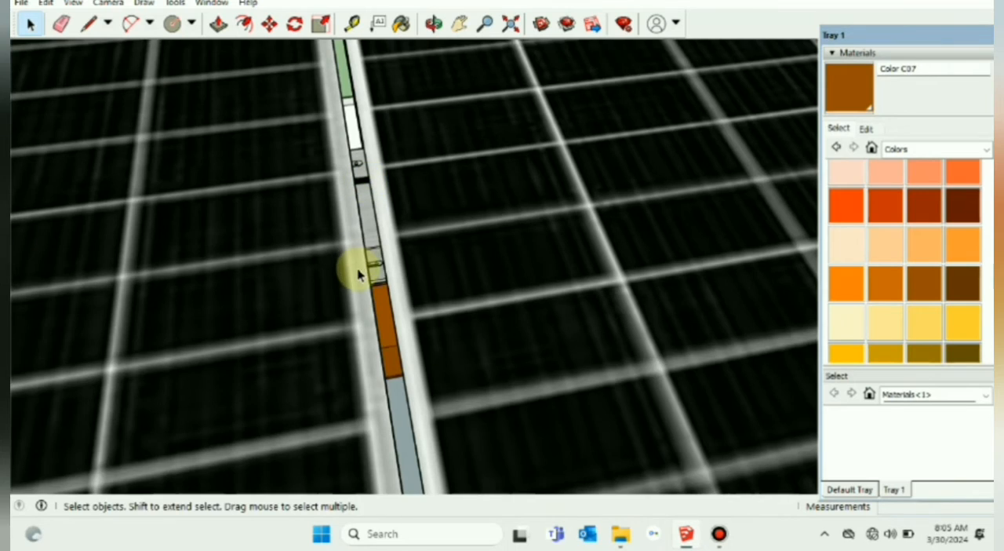
scroll(361, 272, up, 3)
middle_drag(363, 273, 368, 227)
scroll(340, 157, down, 6)
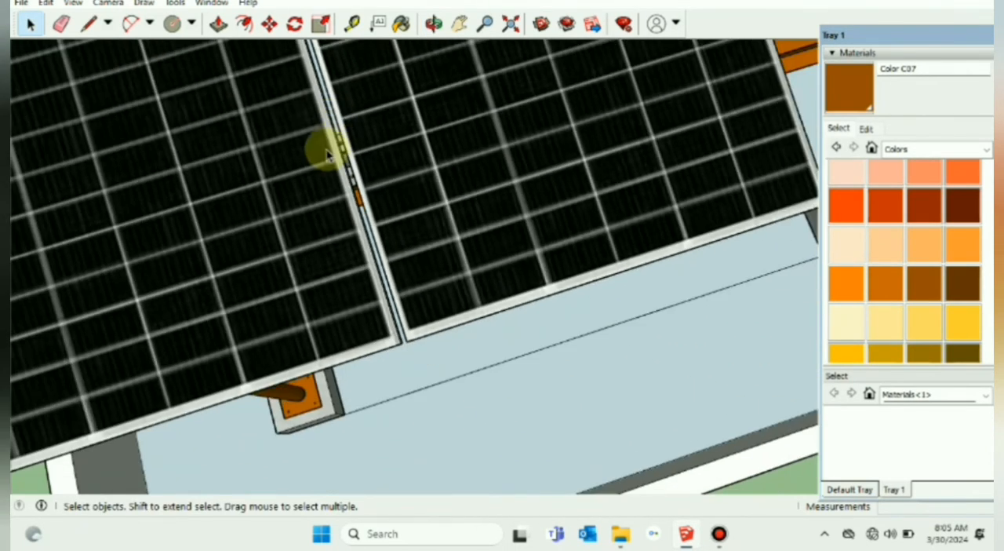
scroll(327, 156, down, 3)
middle_drag(282, 241, 553, 206)
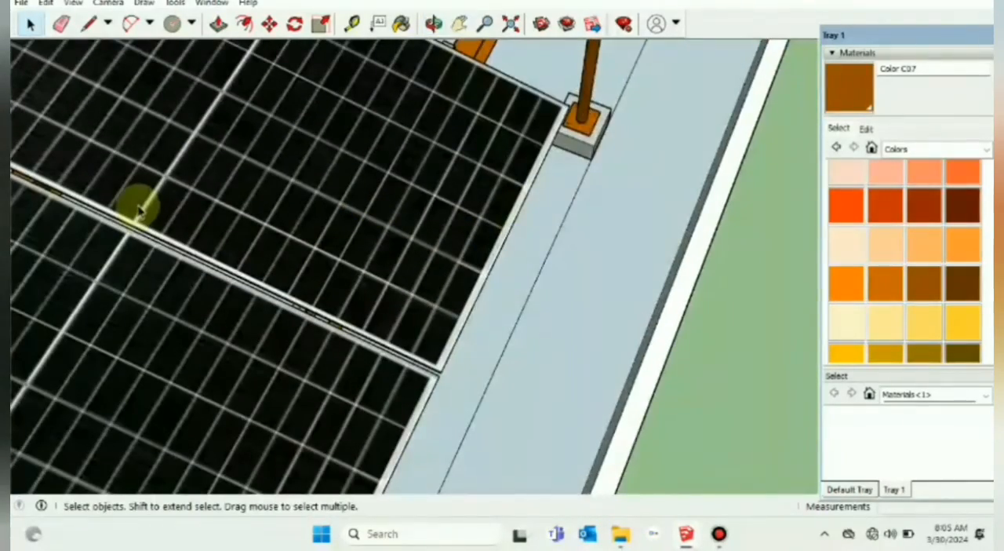
scroll(125, 202, up, 1)
click(459, 23)
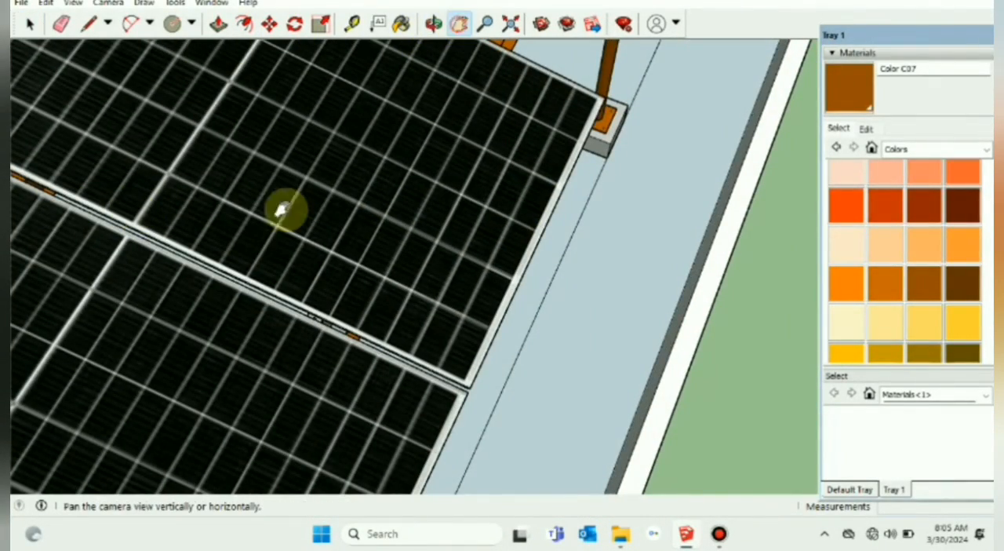
drag(280, 209, 313, 152)
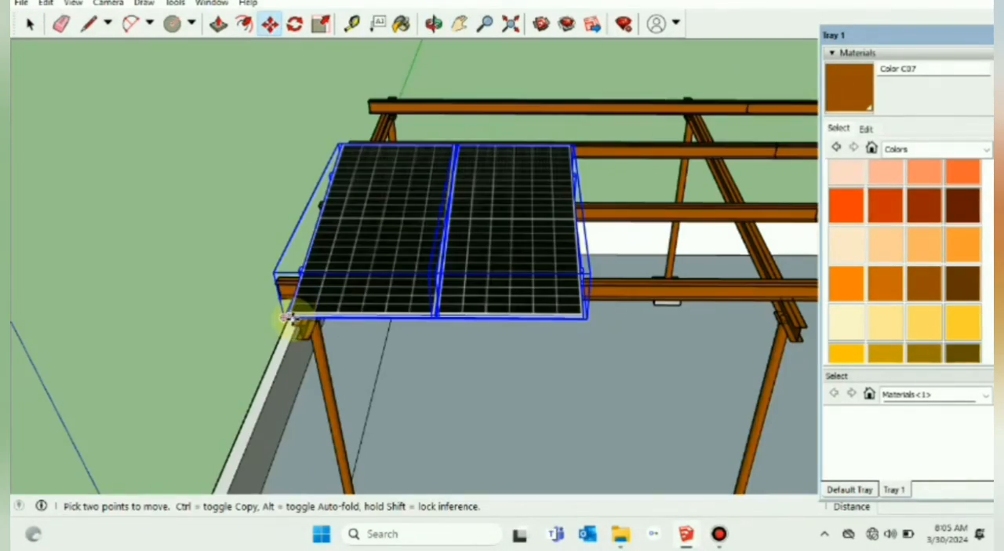
Step: Copy the two PV setups along the purlins directly beside the originals and shift the copies 15mm away along the red axis
click(286, 318)
key(ctrl)
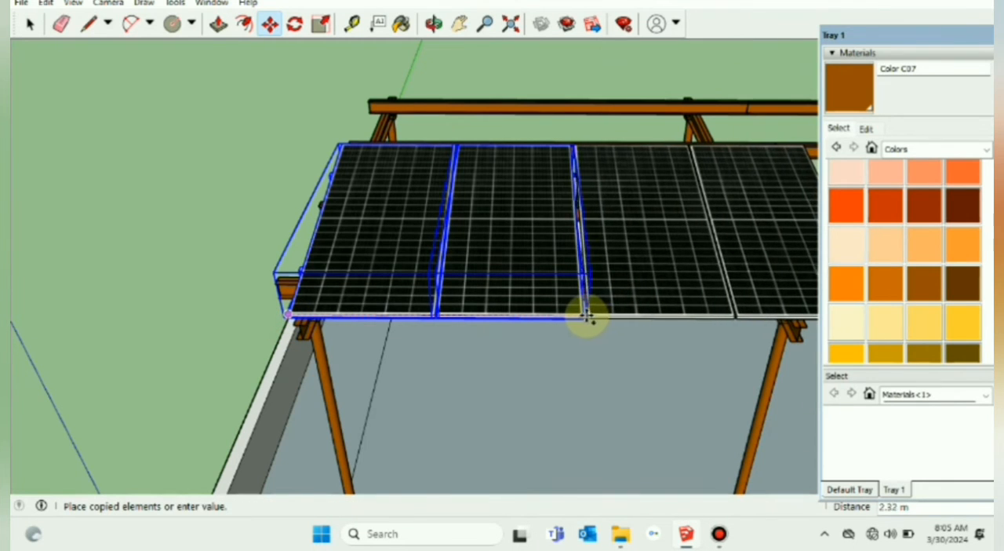
click(583, 318)
click(582, 318)
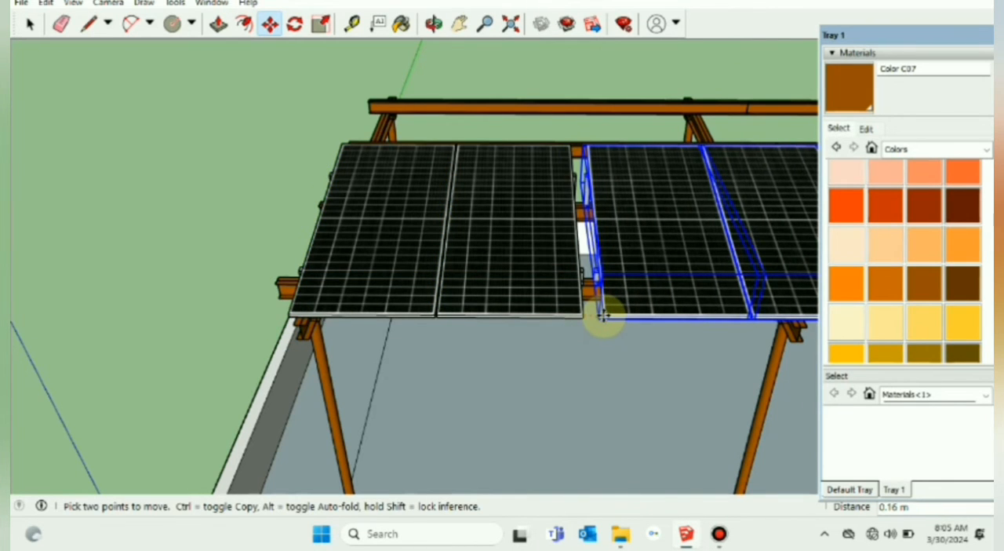
text(15m)
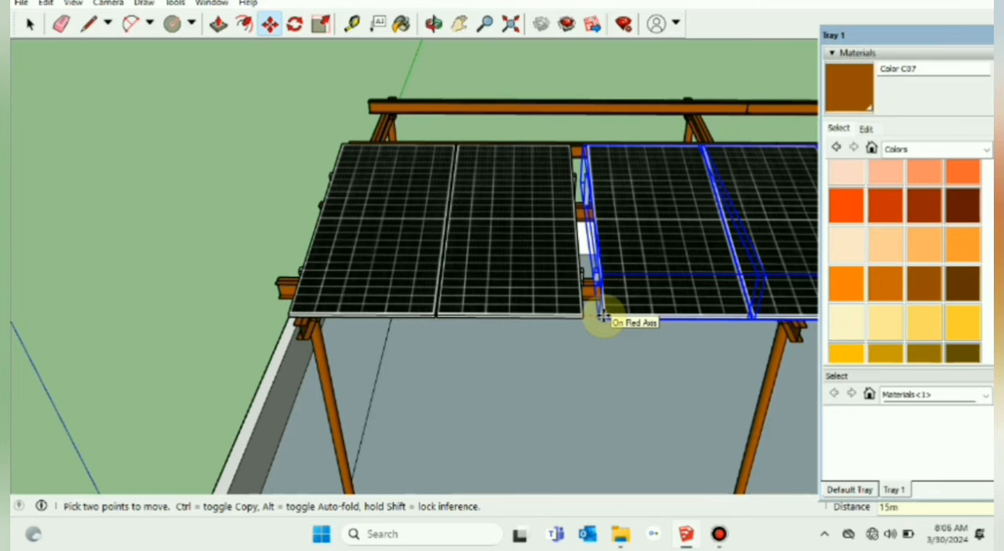
text(m)
key(Return)
click(29, 25)
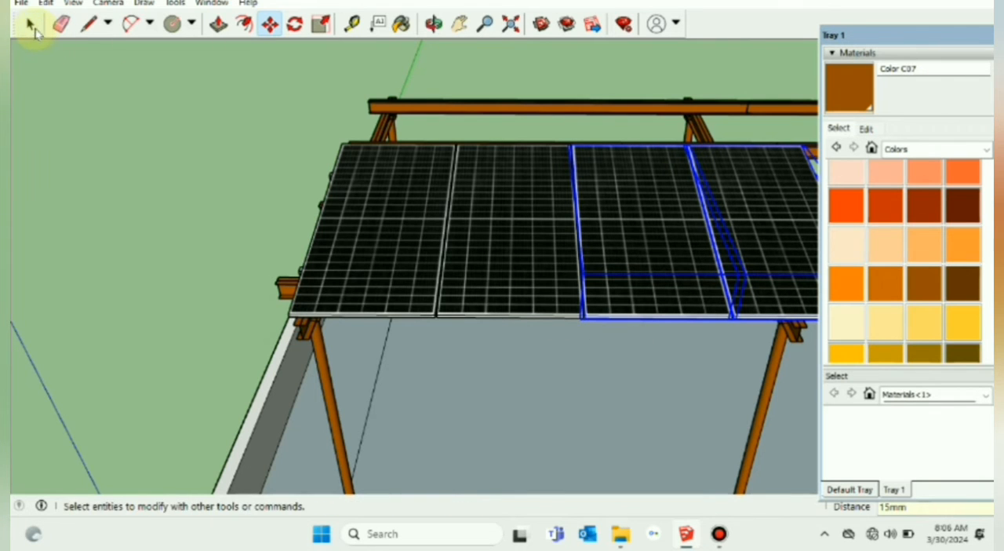
Step: Add the first two PV setups to the selection and copy all four about 4.58 m along the purlins, directly beside the originals
click(459, 24)
drag(544, 83, 353, 93)
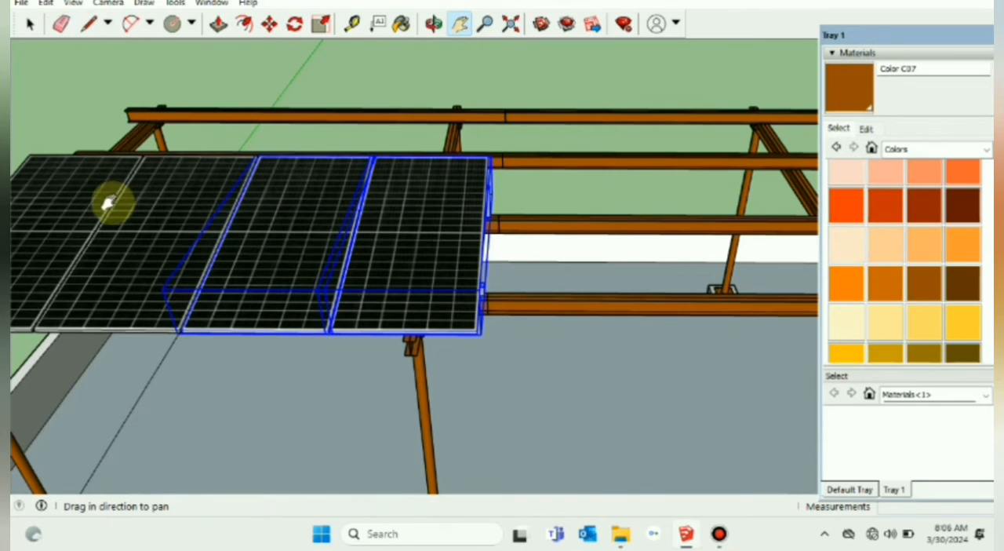
click(30, 24)
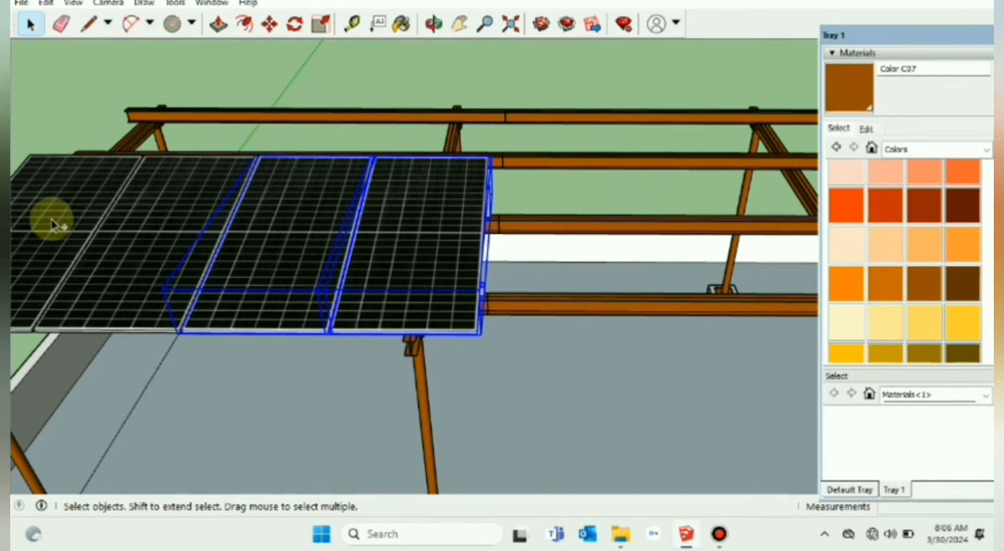
shift+click(52, 221)
shift+click(147, 236)
scroll(336, 221, down, 4)
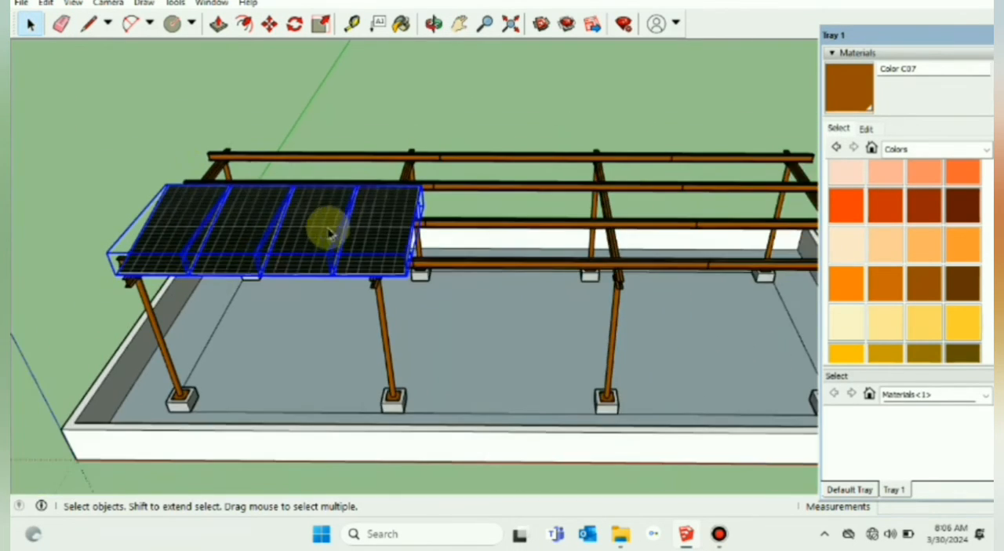
click(269, 24)
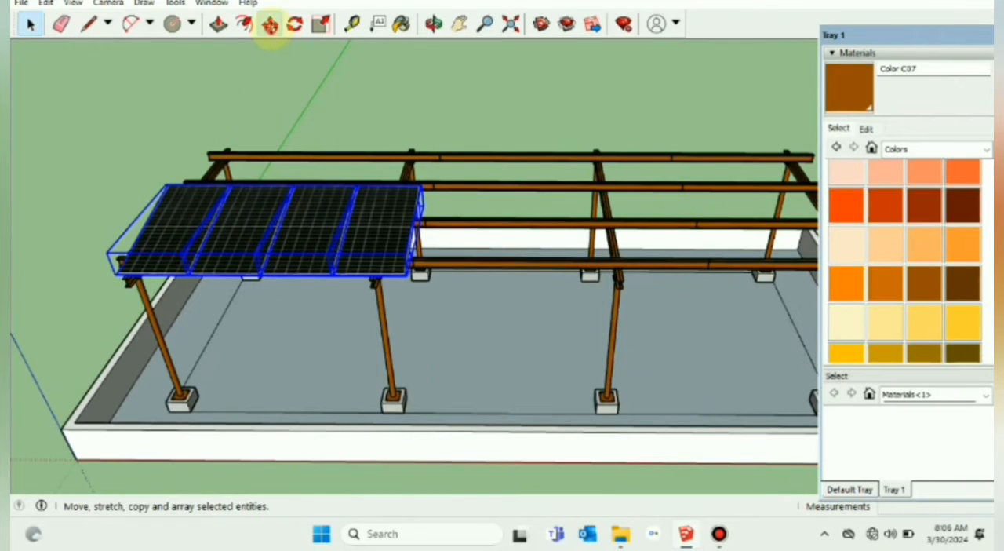
click(116, 274)
key(ctrl)
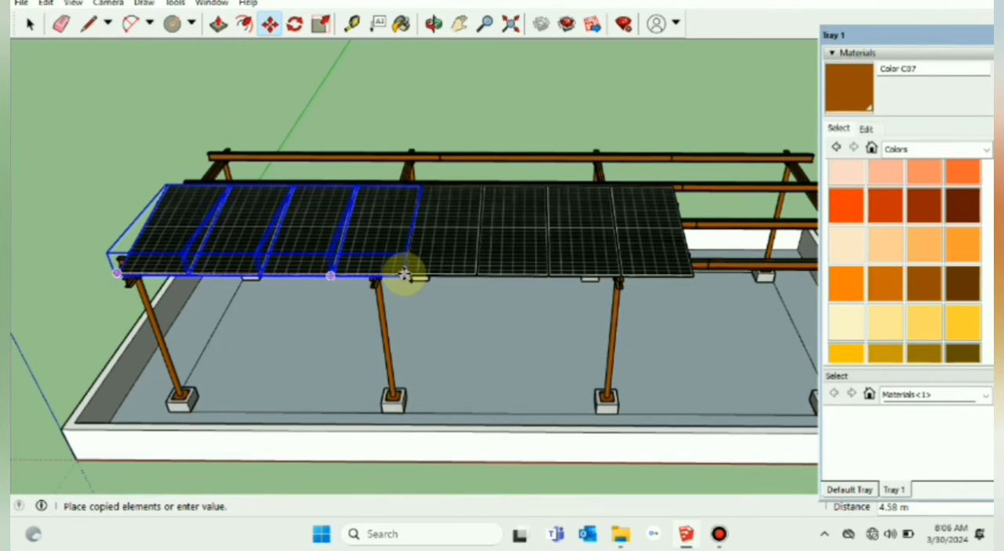
click(404, 272)
Step: Shift the four copied PV setups 15mm away from the first four along the red axis
click(404, 275)
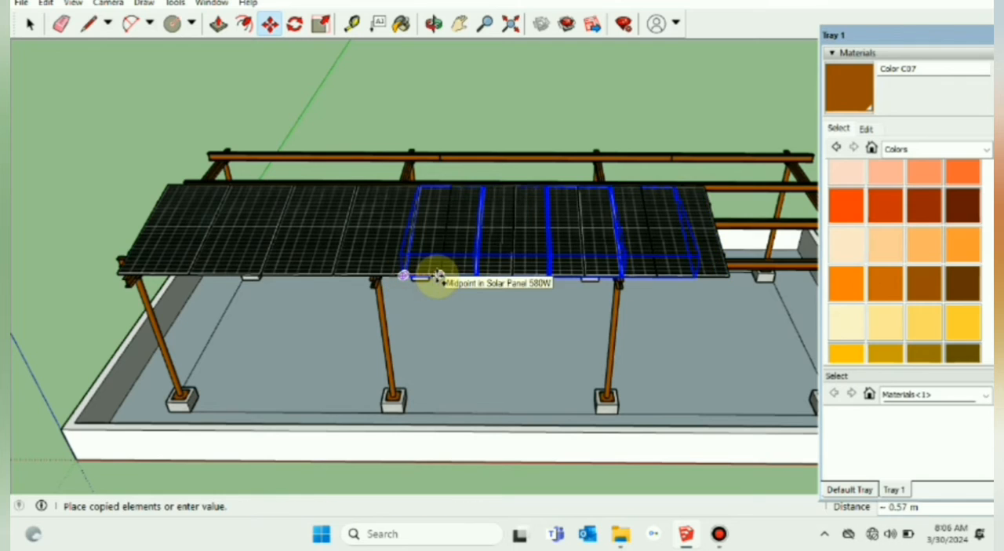
key(Escape)
click(404, 275)
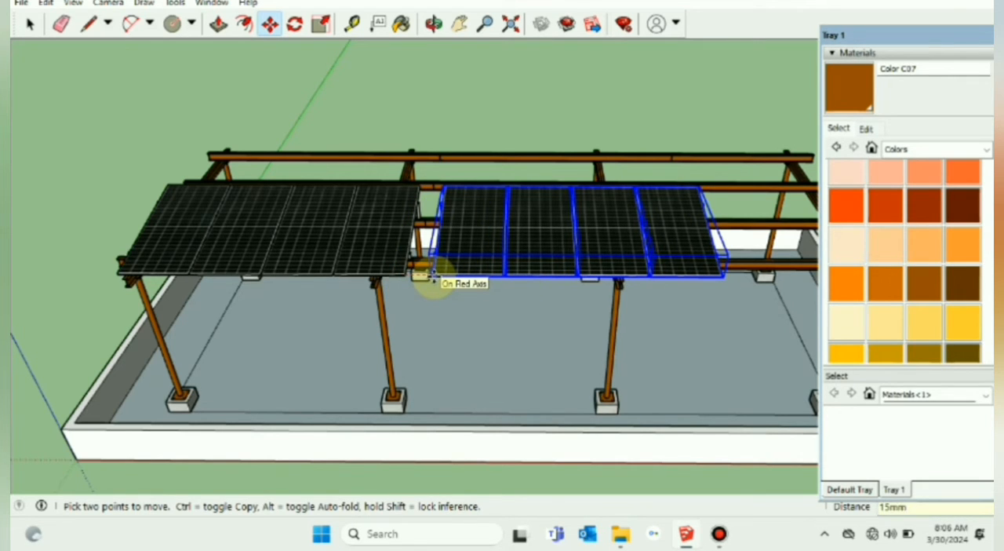
key(Return)
scroll(483, 233, down, 3)
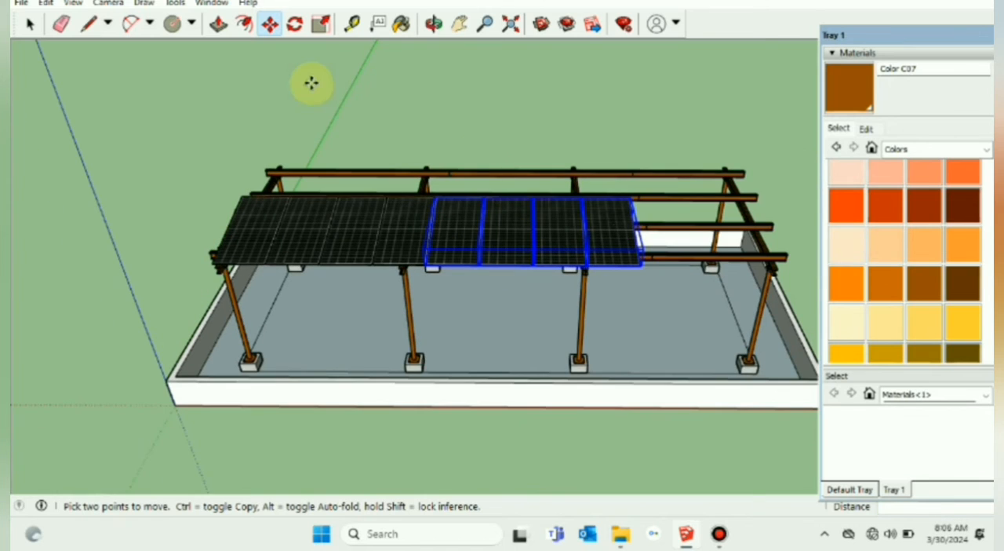
Step: Select the last three PV setups in the row and copy them about 3.45 m along the purlins to extend the row
click(30, 24)
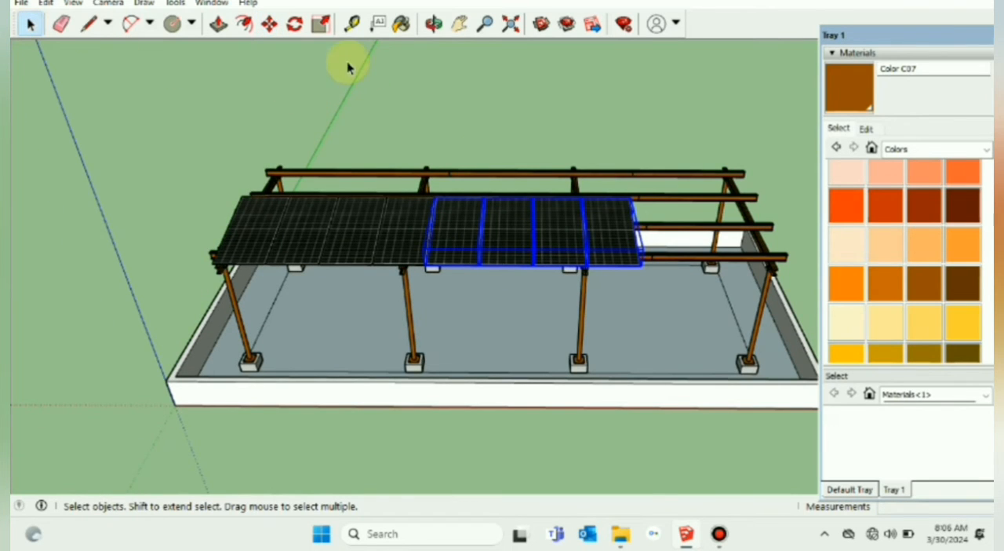
click(408, 123)
click(509, 224)
shift+click(570, 229)
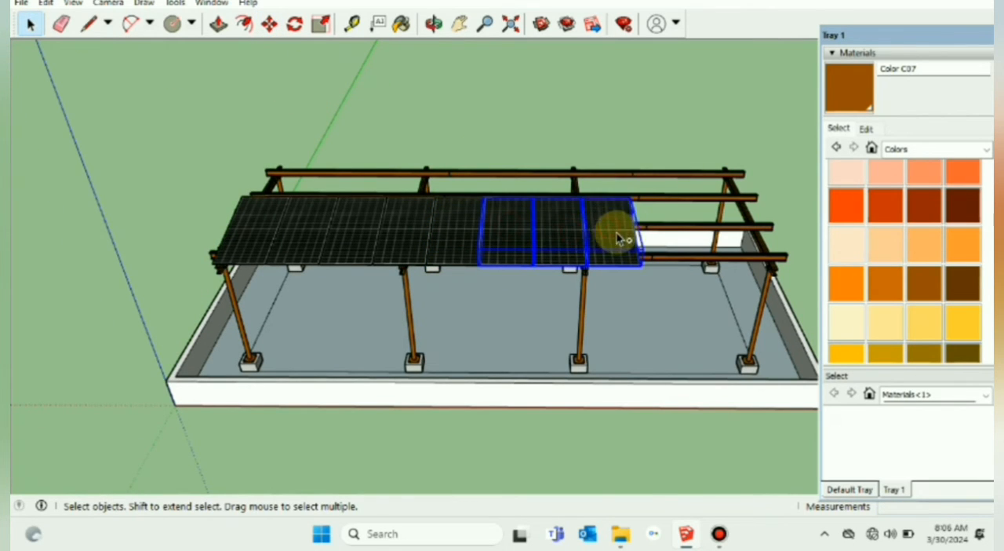
click(269, 24)
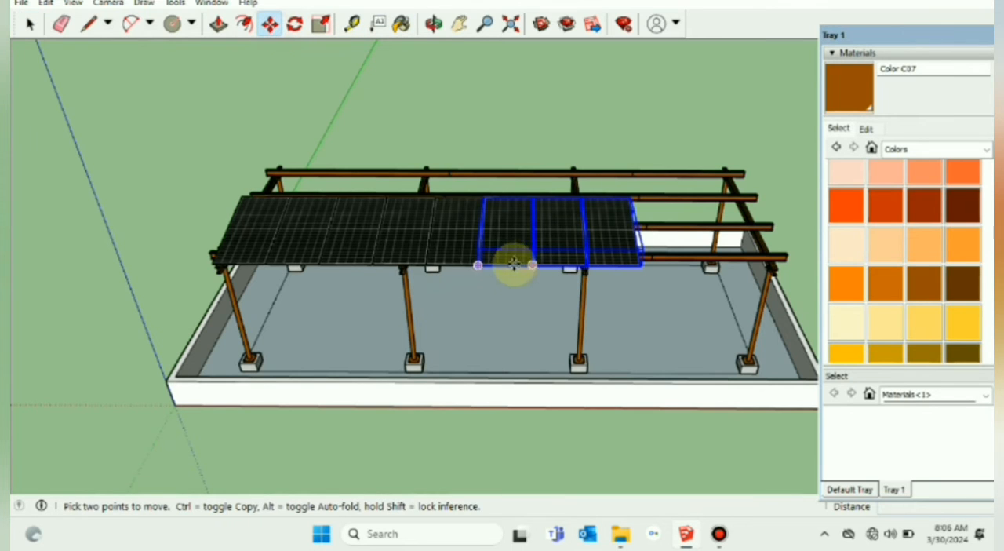
click(478, 266)
key(ctrl)
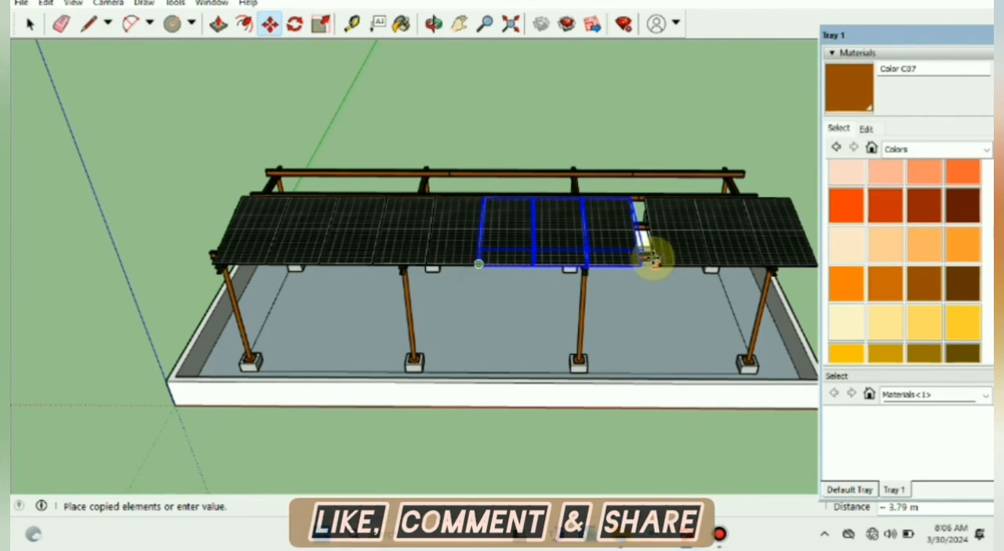
click(641, 264)
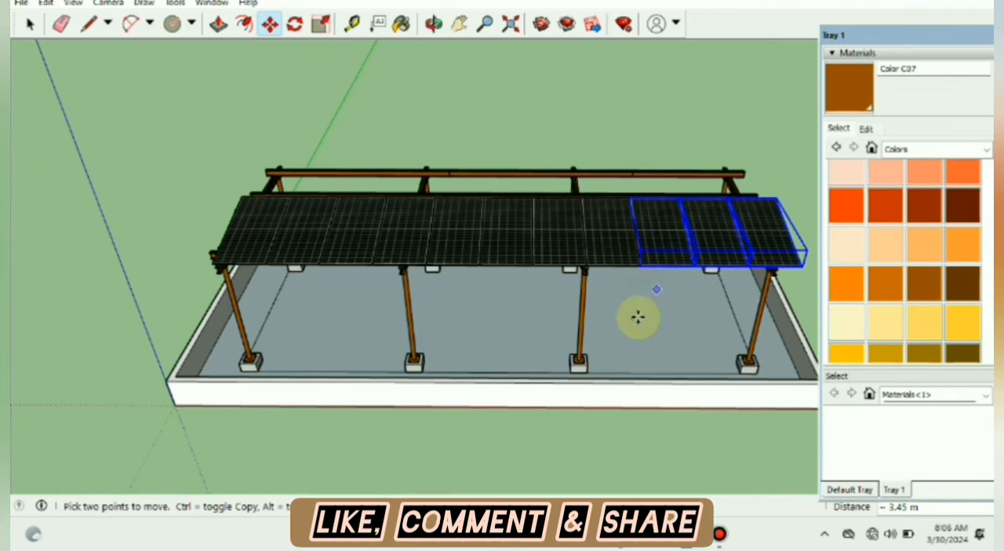
Step: Select every PV setup in the row and move them together about 0.25 m along the purlins, back toward the row's starting end
click(30, 23)
click(164, 95)
middle_drag(510, 280, 717, 273)
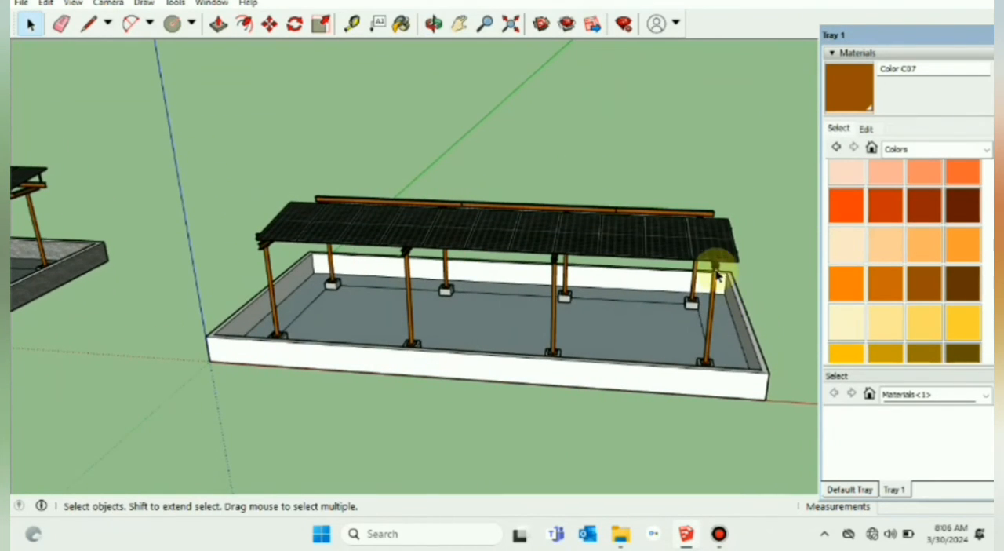
shift+click(673, 255)
shift+click(619, 251)
shift+click(576, 249)
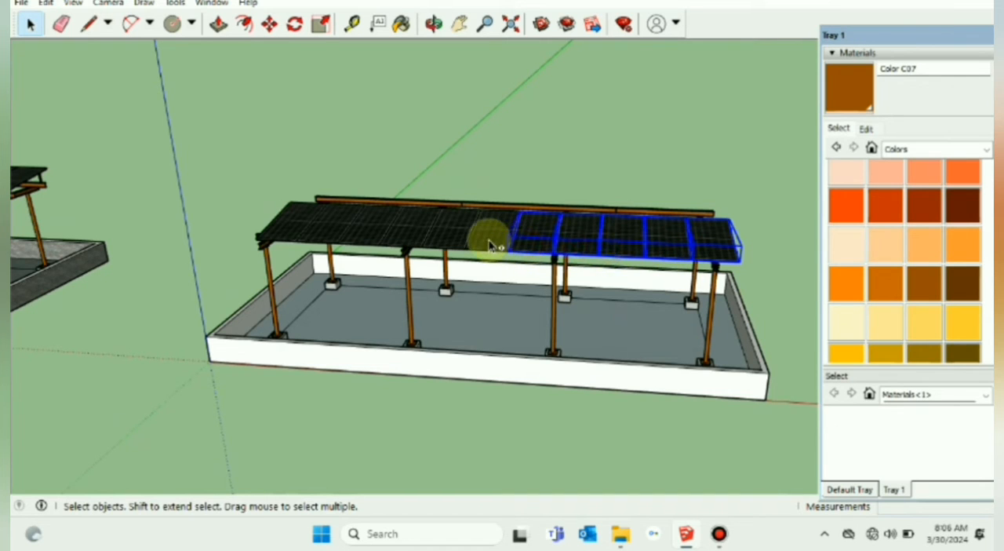
shift+click(454, 239)
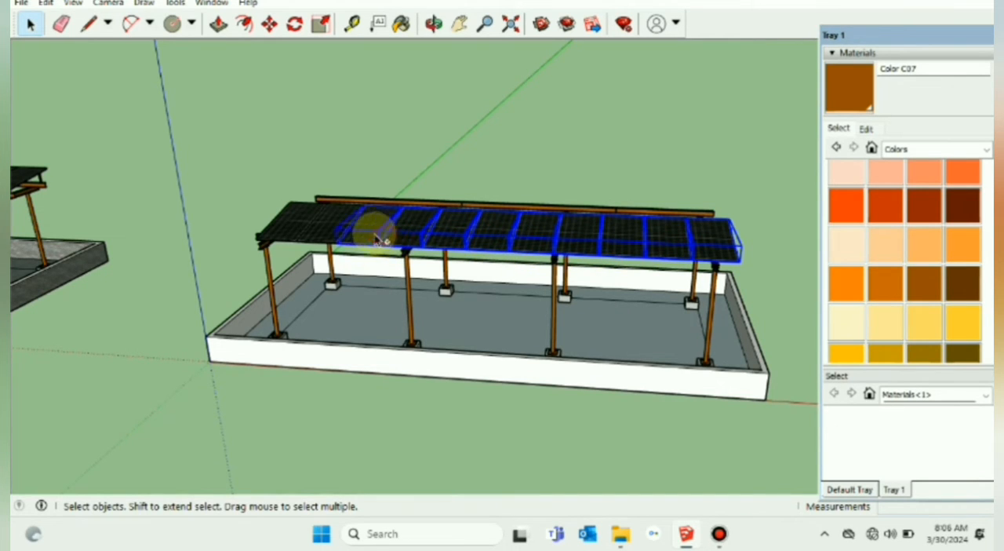
shift+click(341, 235)
shift+click(275, 228)
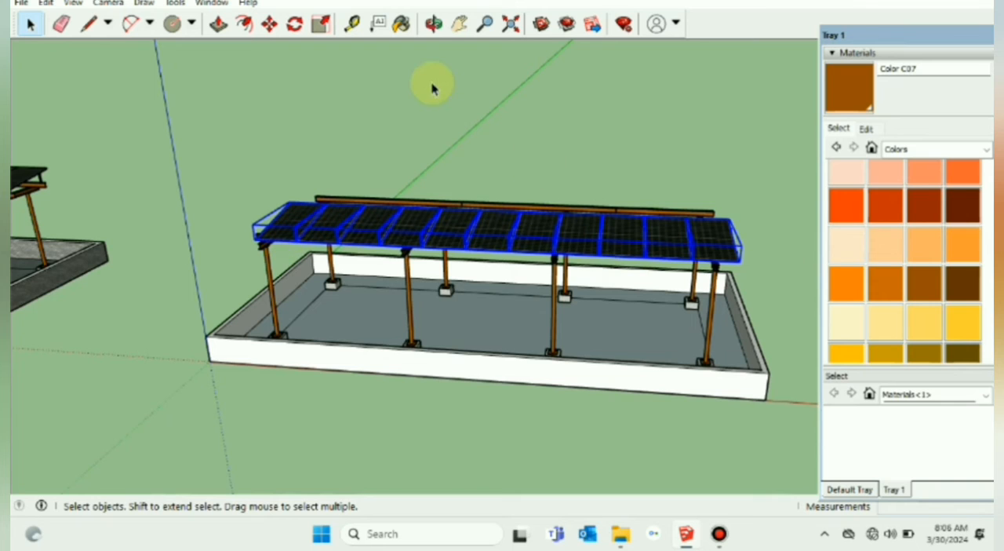
click(269, 24)
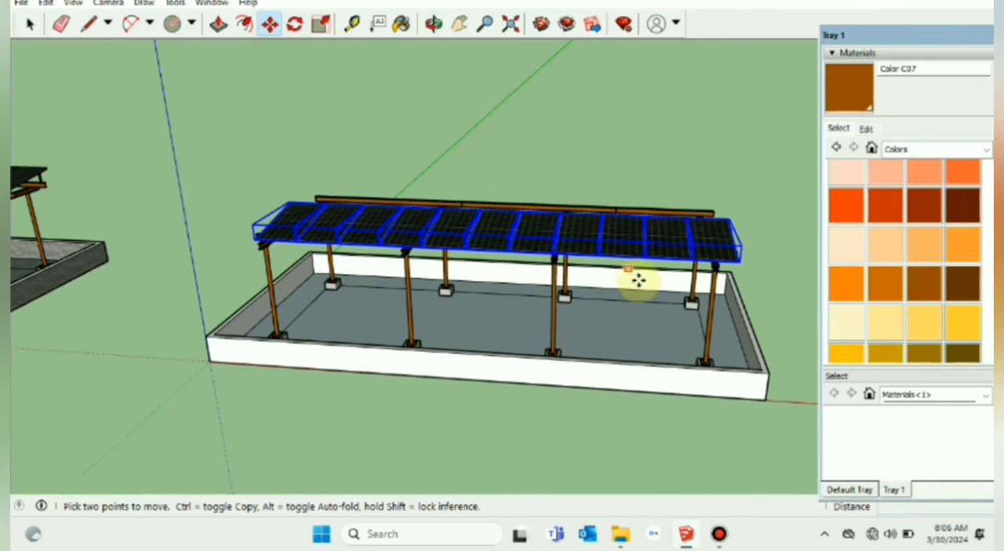
click(738, 264)
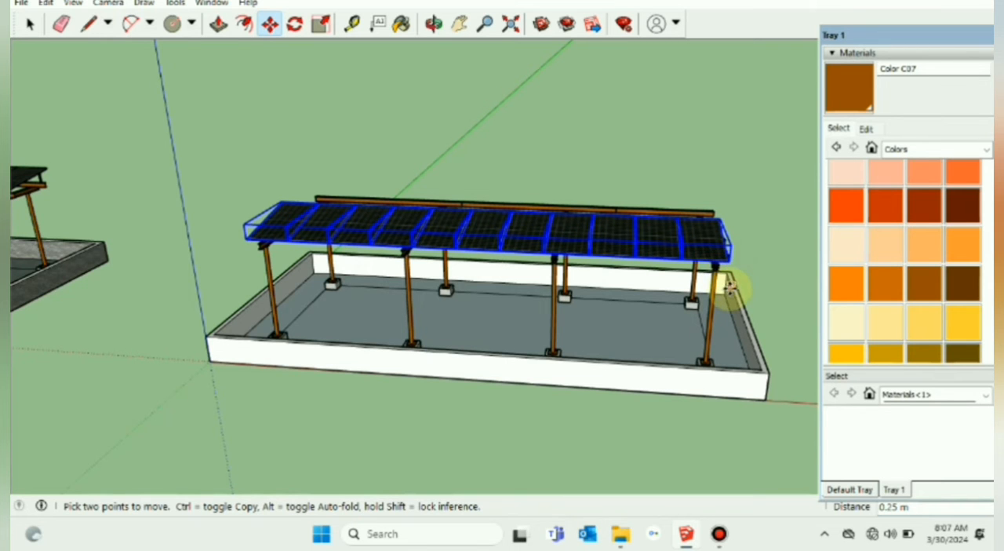
Step: Copy the whole row of PV setups about 2.68 m along the rafters onto the other pair of purlins and clear the selection
middle_drag(728, 282, 423, 330)
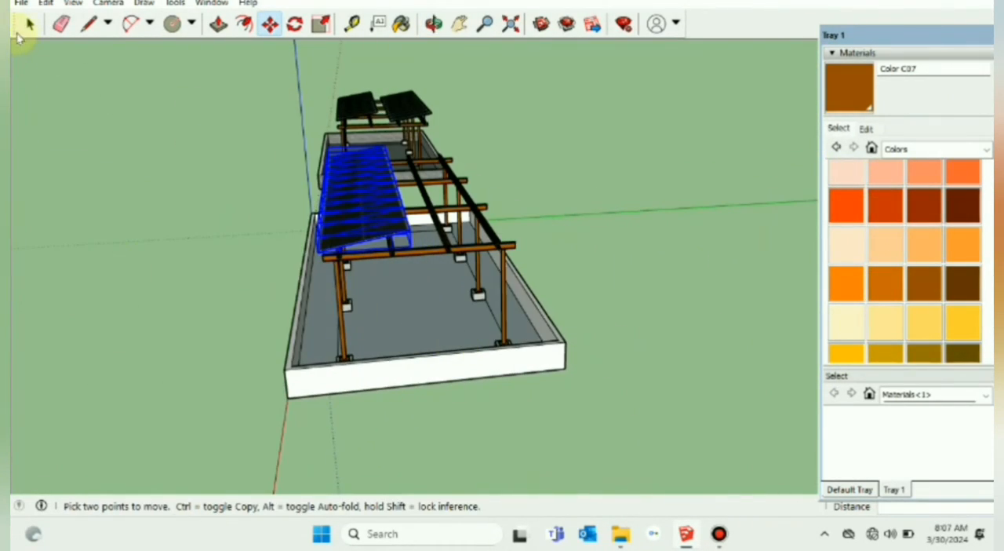
click(28, 25)
click(136, 182)
scroll(249, 265, up, 2)
middle_drag(309, 287, 563, 366)
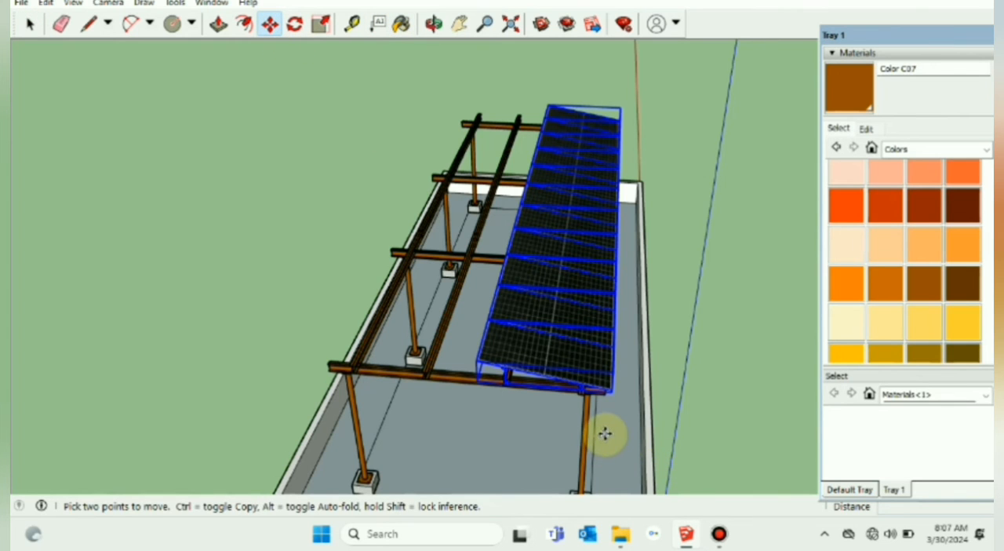
middle_drag(604, 434, 625, 390)
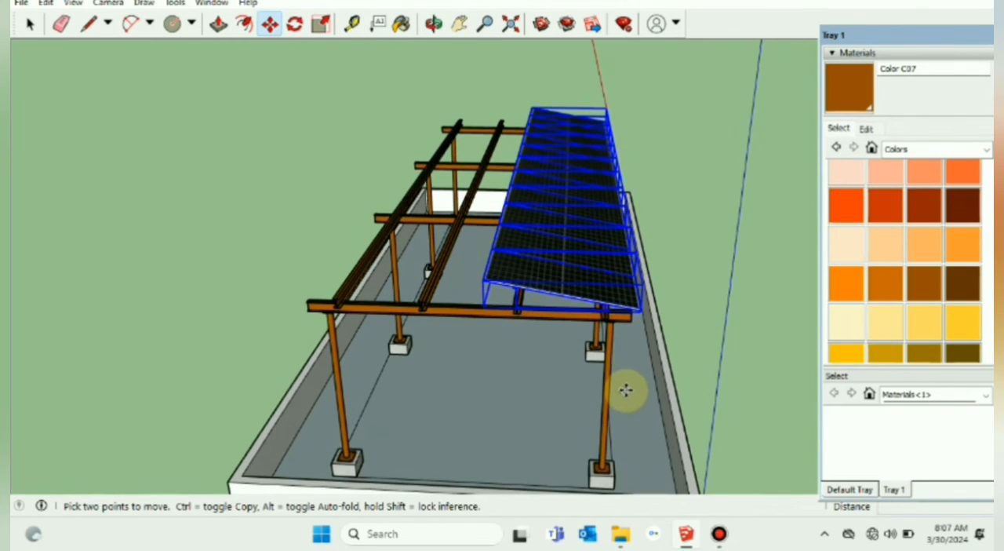
scroll(594, 323, up, 4)
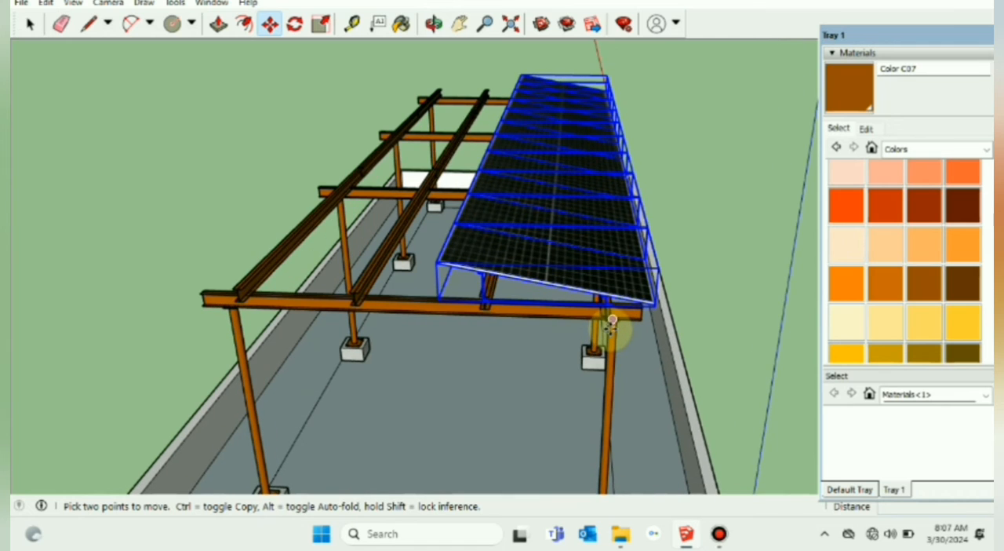
click(610, 317)
key(ctrl)
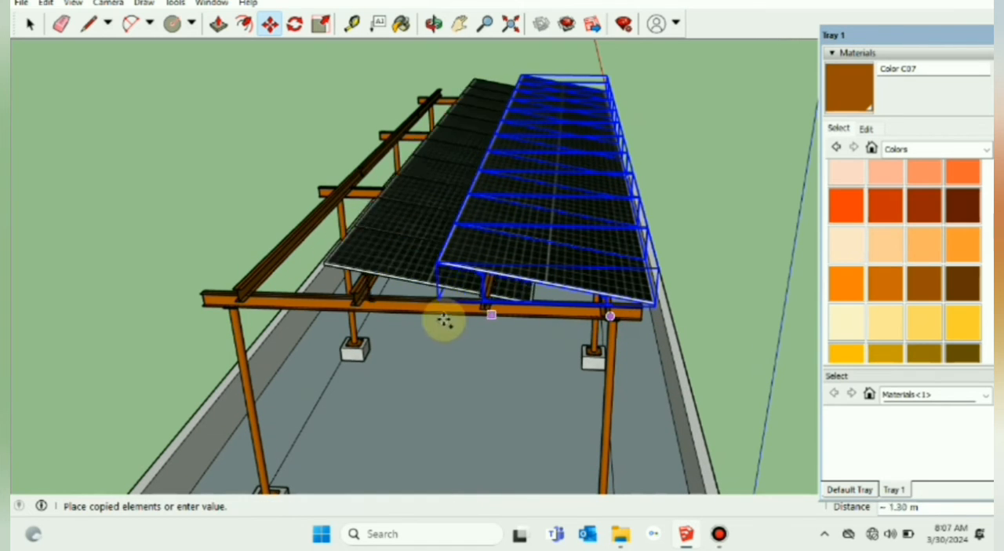
scroll(358, 306, up, 4)
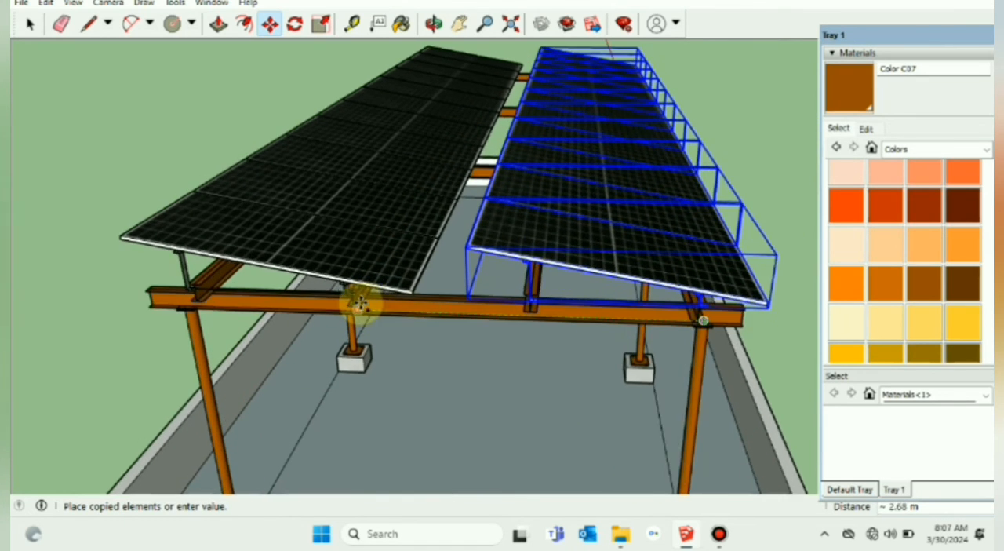
click(373, 341)
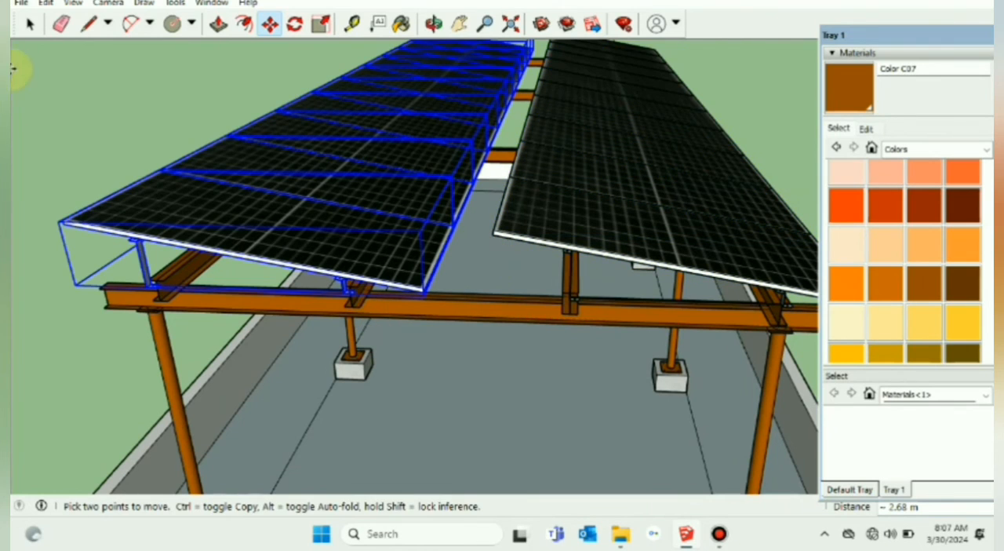
click(28, 23)
click(86, 69)
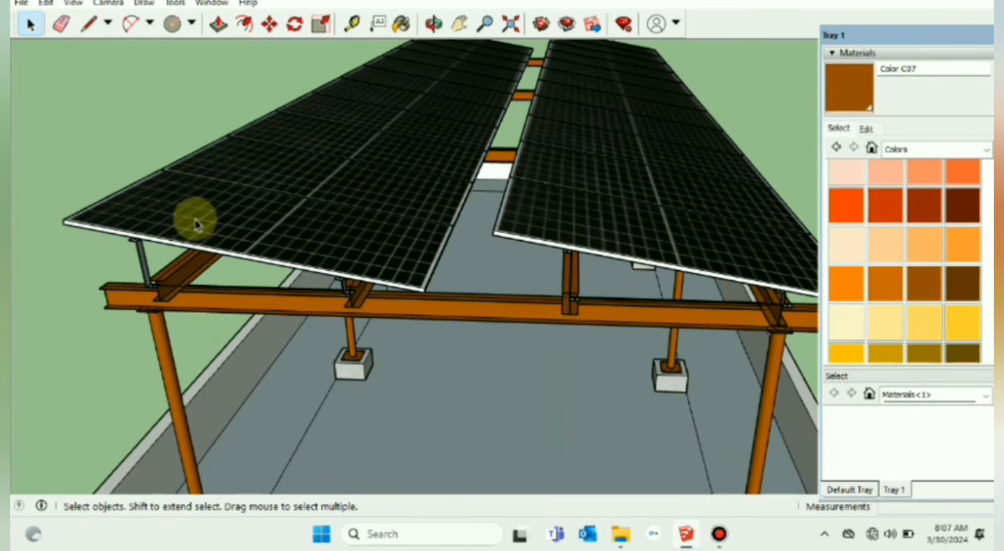
Step: Open the purlin component beneath the panels' lower edge and extend its end face outward by about 0.09 m with Push/Pull
scroll(313, 318, down, 2)
middle_drag(313, 319, 446, 396)
scroll(432, 200, up, 5)
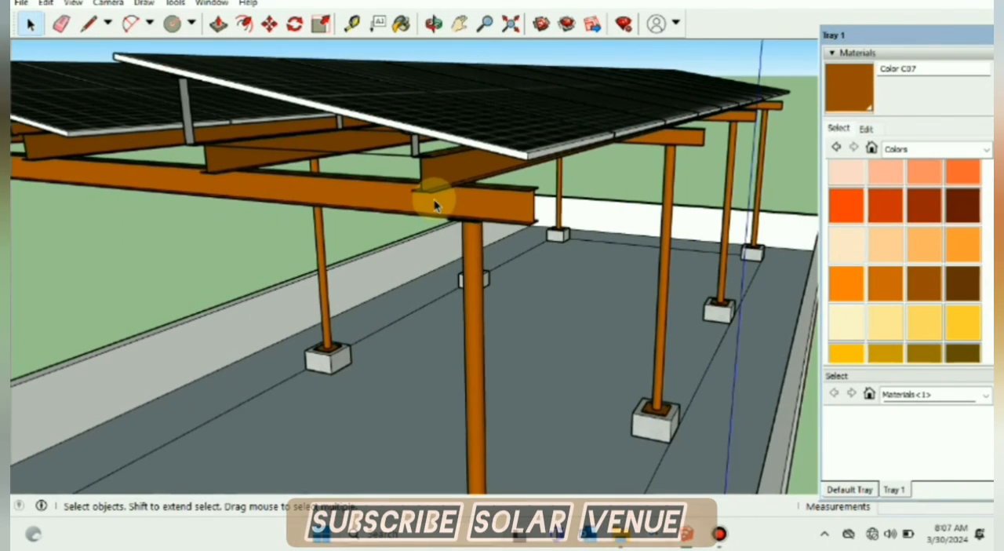
double_click(449, 195)
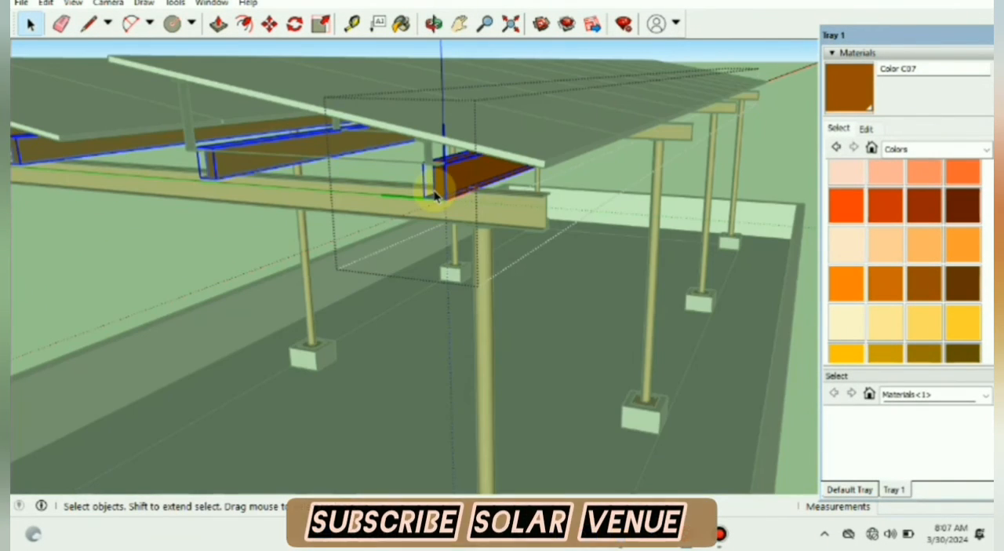
middle_drag(439, 188, 473, 195)
scroll(478, 198, up, 6)
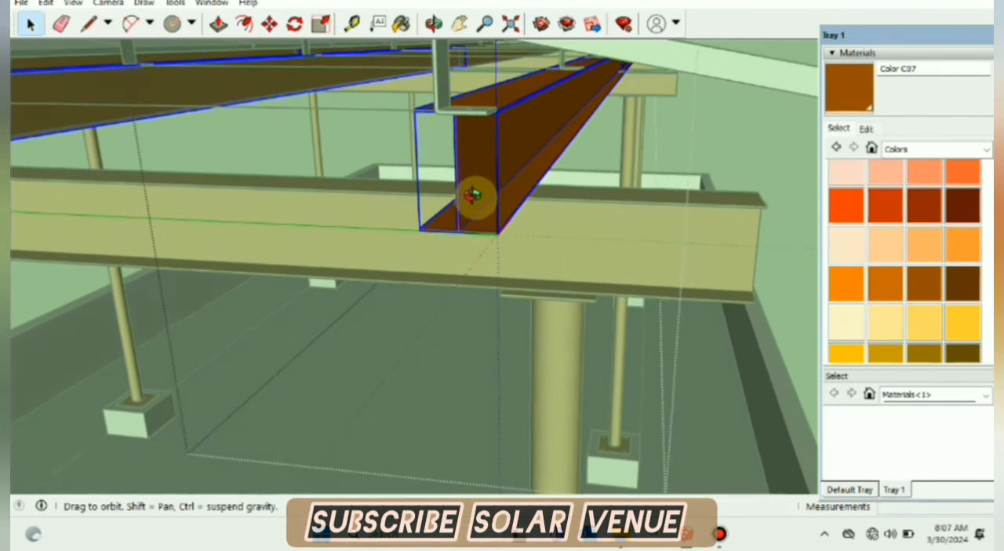
scroll(478, 199, up, 5)
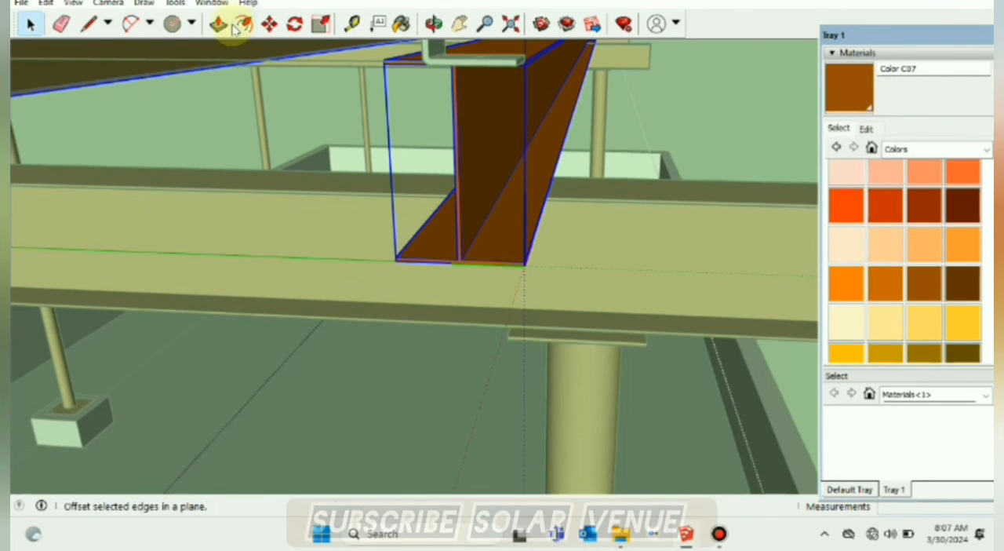
scroll(455, 129, up, 3)
click(455, 125)
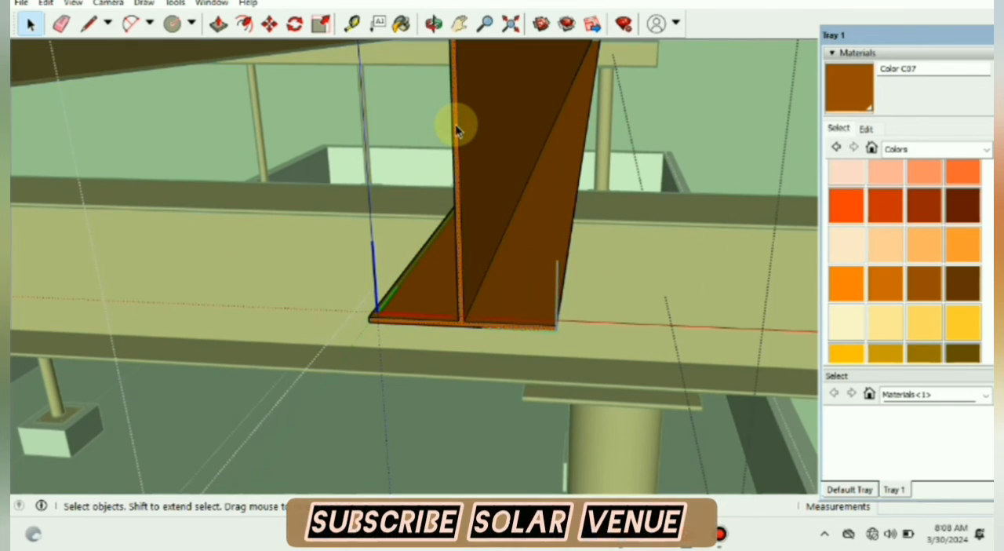
click(219, 24)
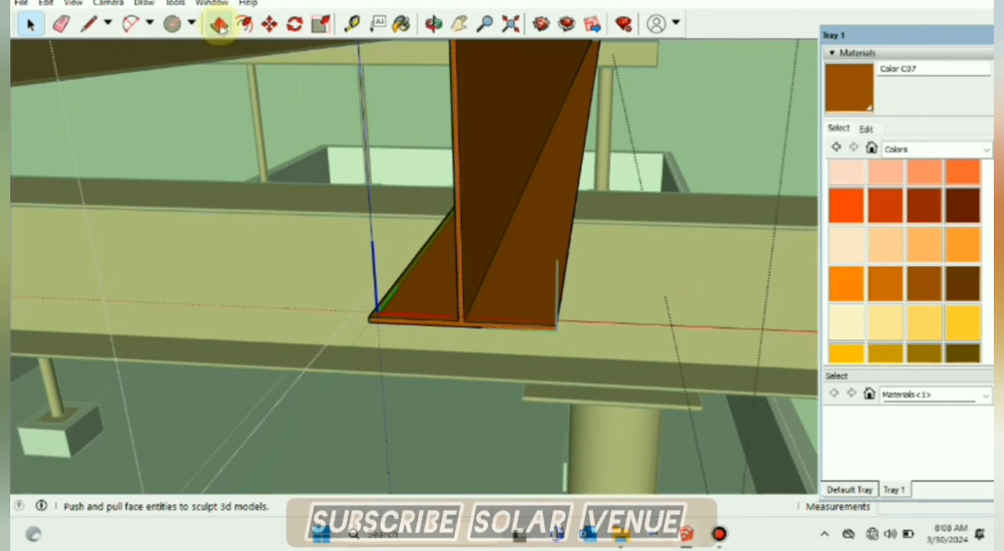
click(458, 137)
scroll(454, 157, down, 4)
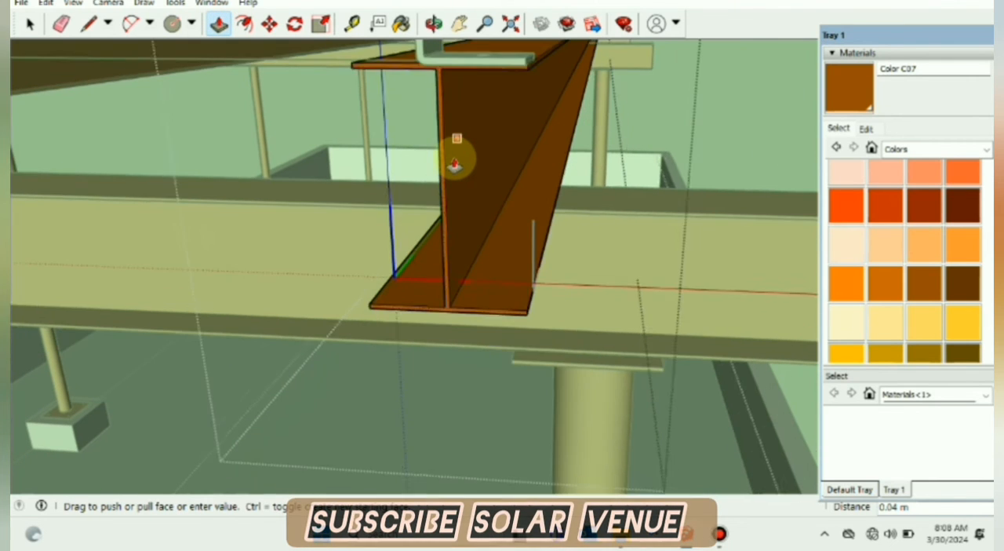
click(447, 180)
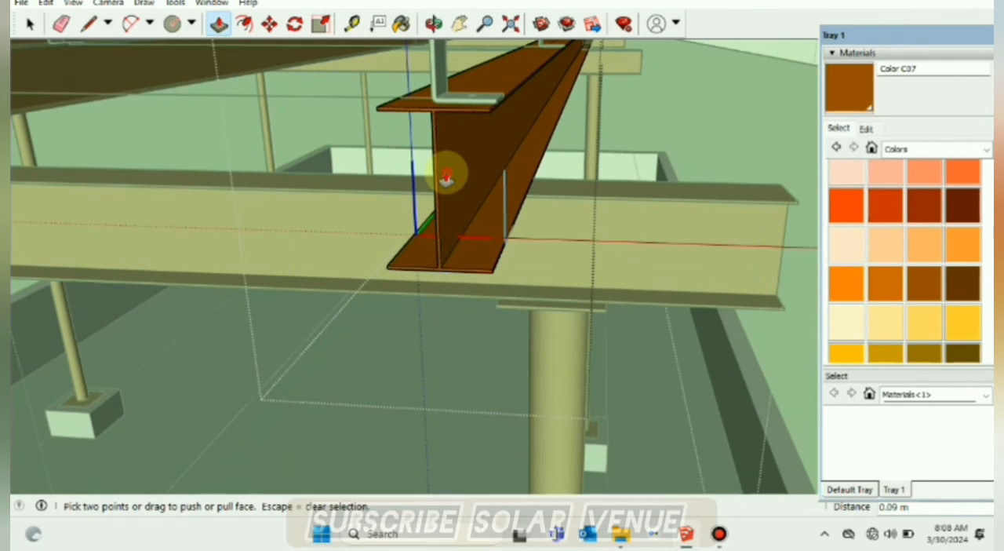
scroll(452, 186, down, 7)
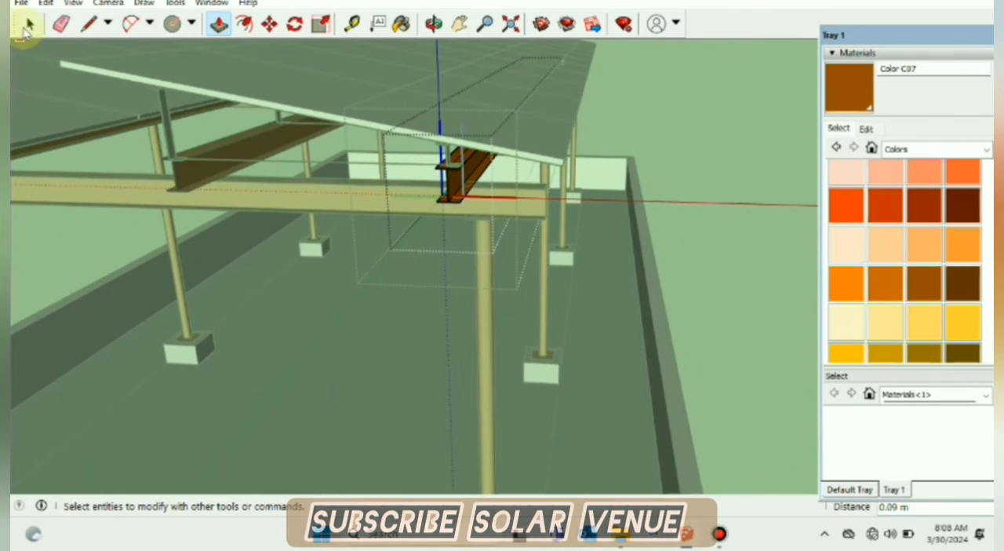
click(27, 26)
mouse_move(728, 352)
middle_down()
mouse_move(730, 259)
mouse_move(757, 351)
mouse_move(533, 347)
mouse_move(614, 395)
mouse_move(529, 390)
mouse_move(417, 358)
mouse_move(592, 196)
middle_up()
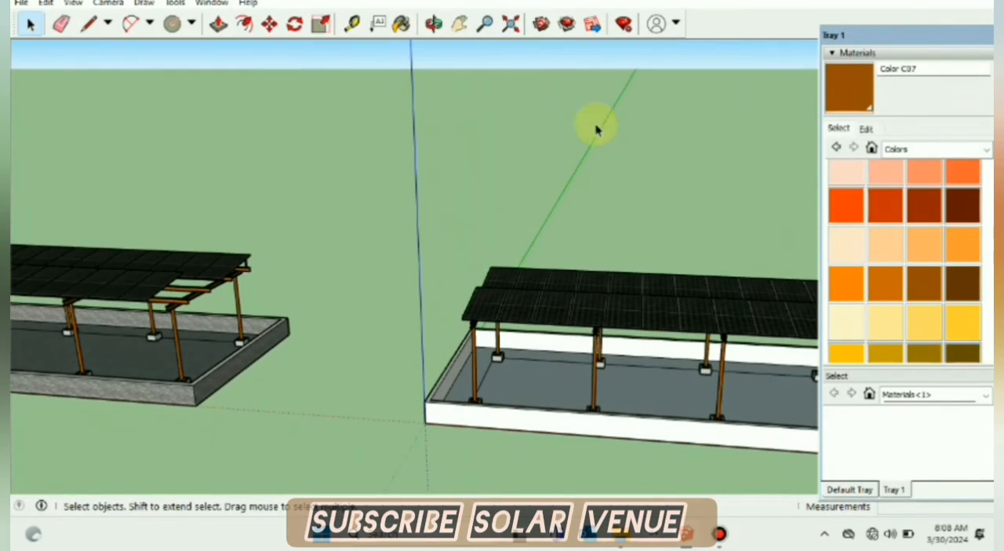
Step: Select the roof floor face inside the parapet walls and show the Roofing material collection
click(459, 24)
drag(628, 161, 459, 160)
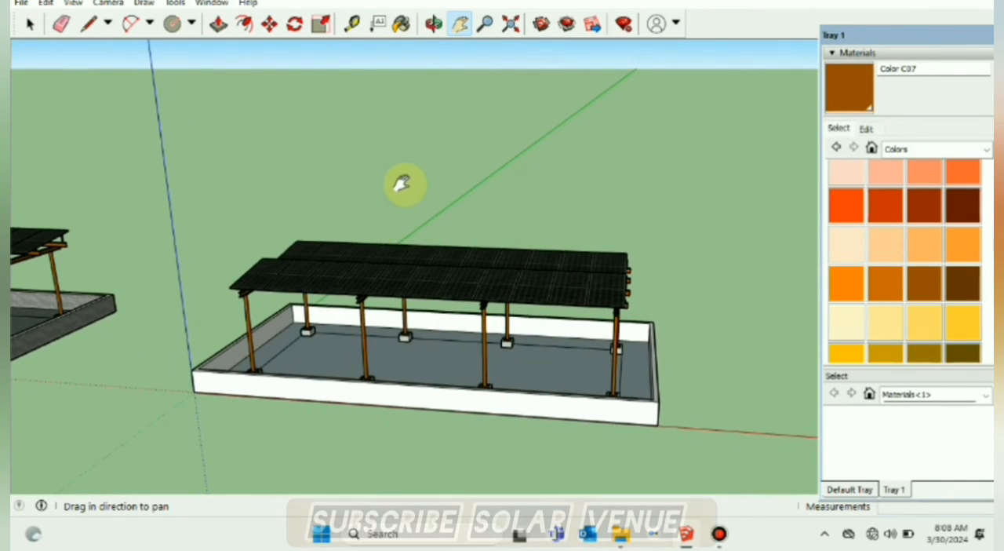
mouse_move(402, 184)
middle_down()
mouse_move(542, 343)
mouse_move(564, 437)
mouse_move(382, 373)
mouse_move(240, 146)
mouse_move(411, 366)
mouse_move(581, 407)
middle_up()
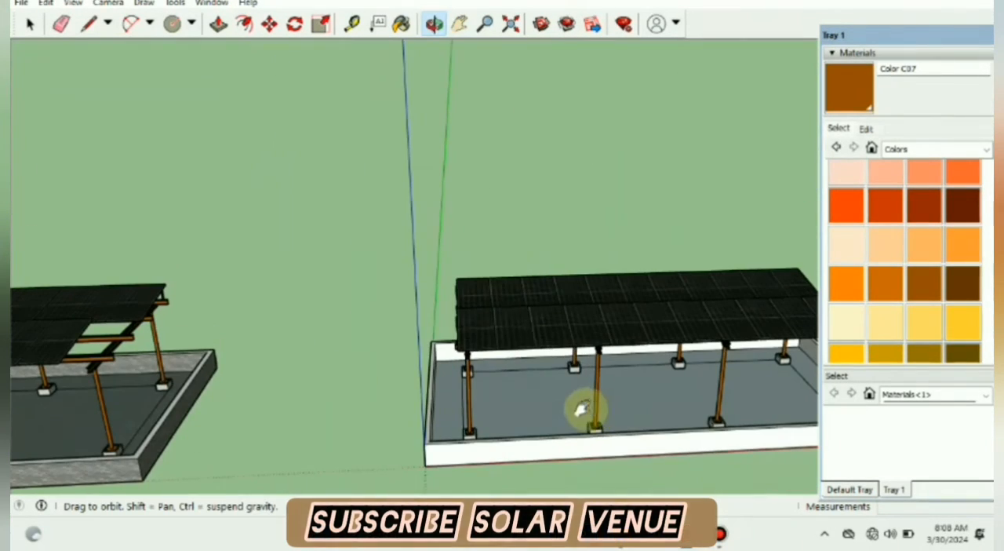
drag(497, 126, 455, 149)
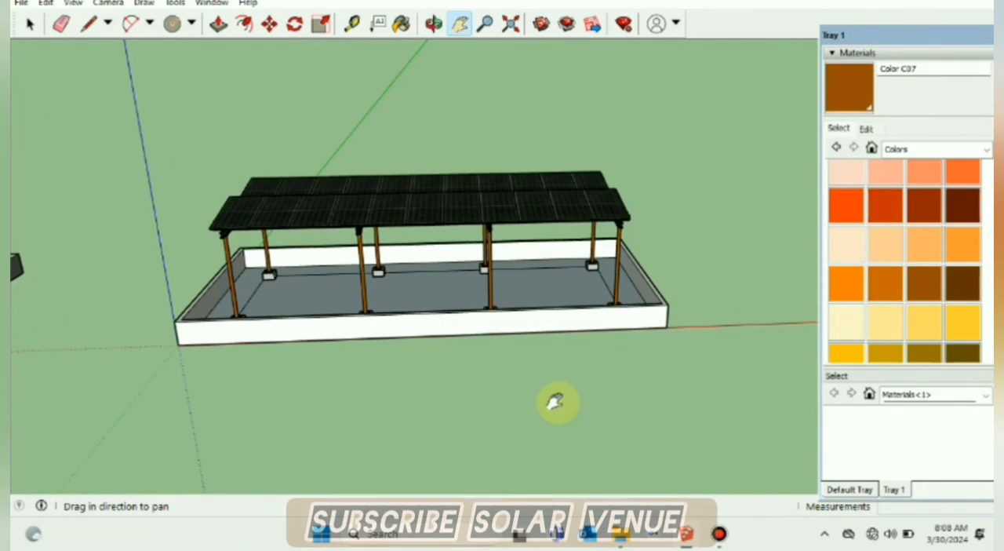
middle_drag(557, 401, 676, 387)
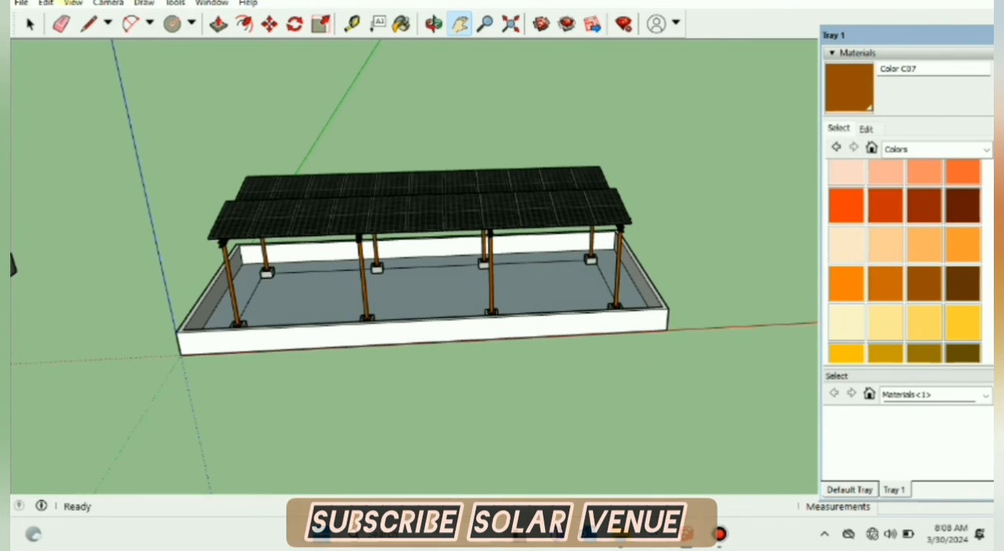
click(29, 26)
click(458, 335)
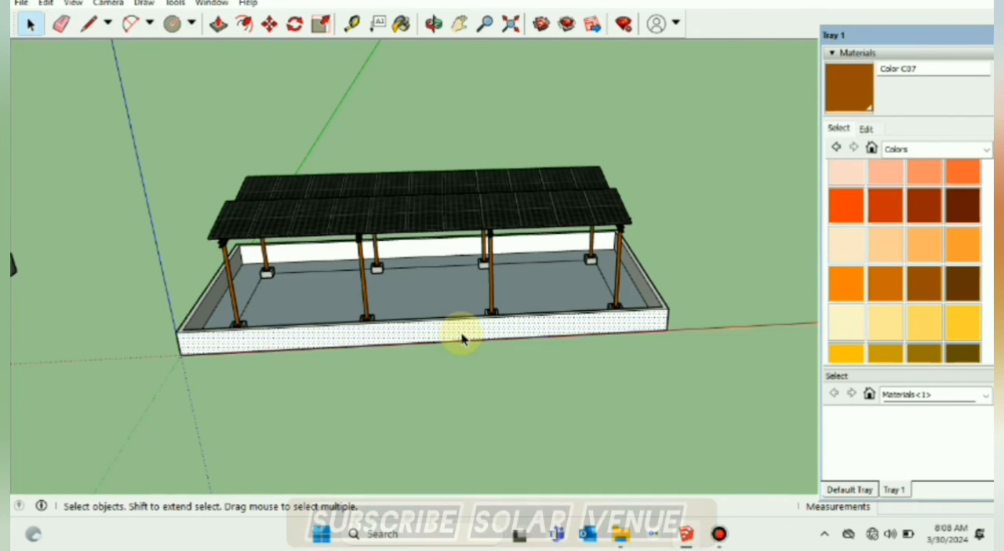
double_click(463, 335)
middle_drag(489, 356, 440, 293)
click(457, 296)
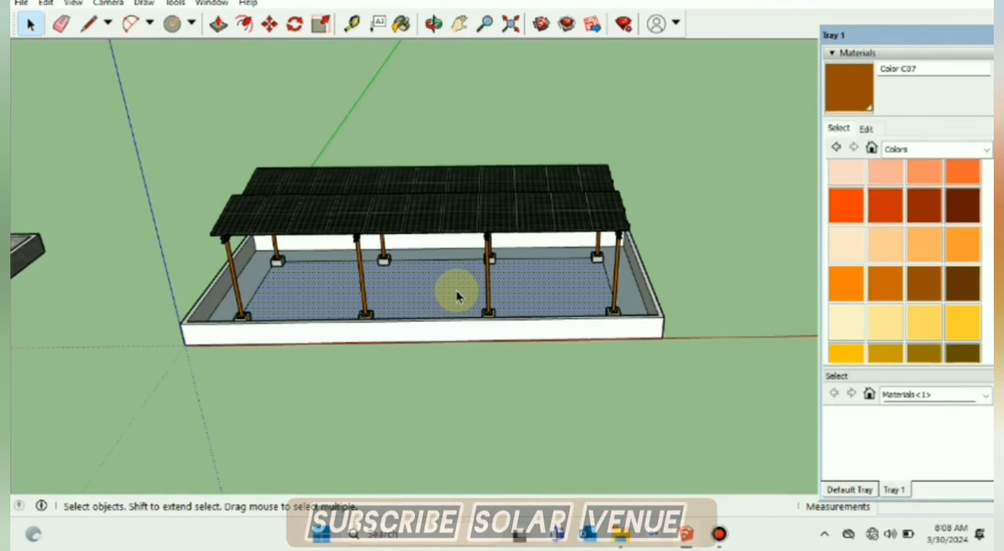
click(983, 151)
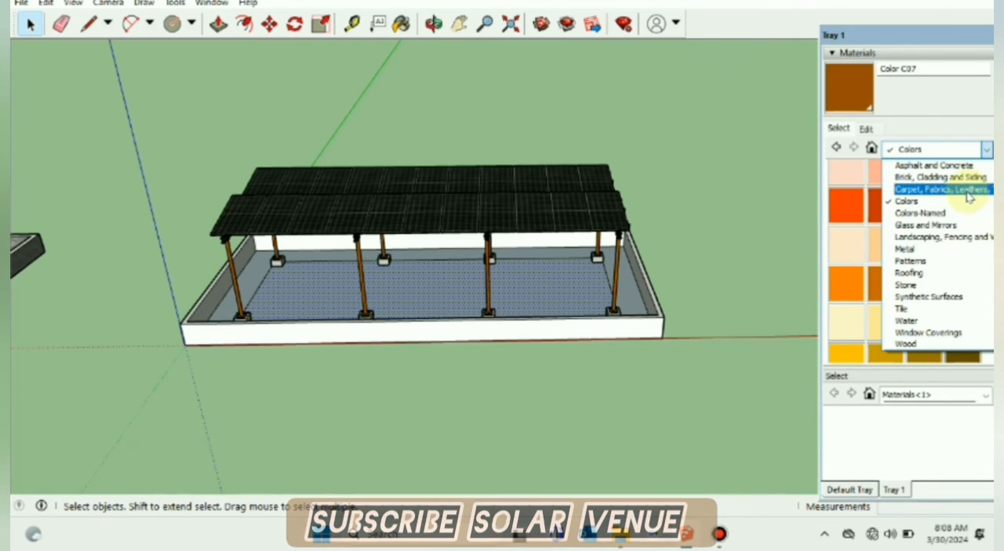
click(909, 272)
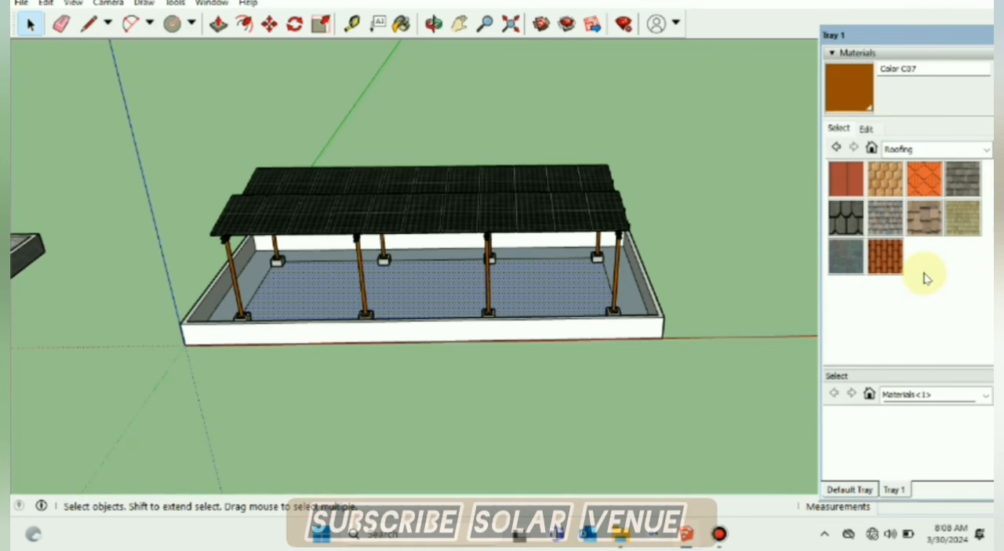